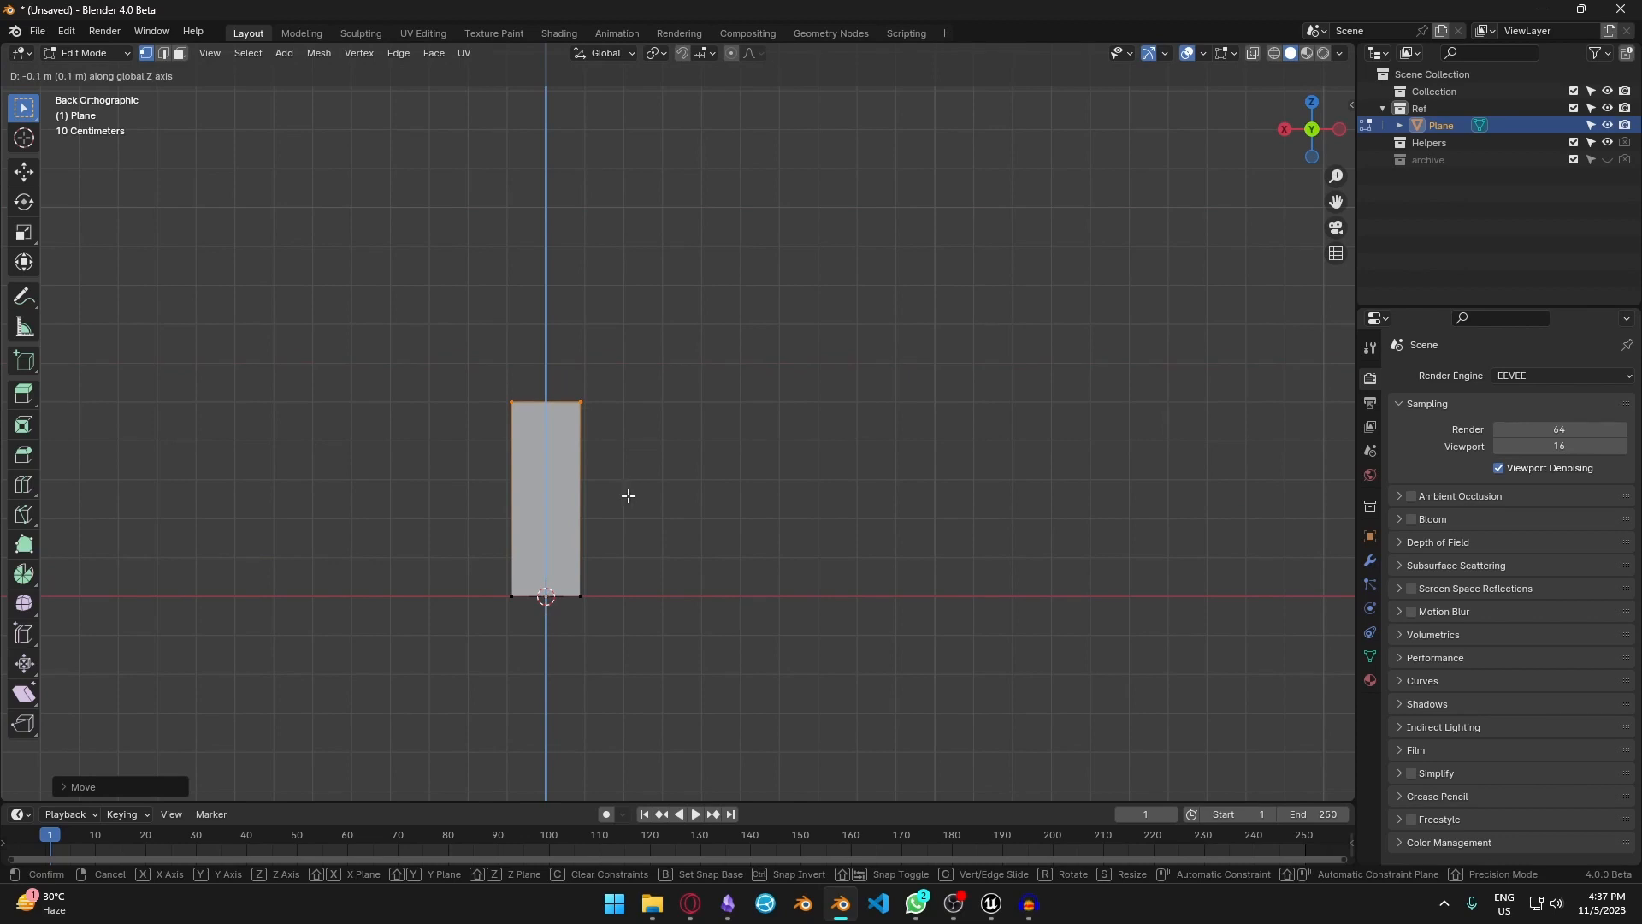
# - Lower the plane's top edge by 0.1 m and narrow the whole plane along X into a thin strip
pyautogui.click(629, 496)
pyautogui.keyDown('shift'); pyautogui.moveTo(629, 606); pyautogui.dragTo(671, 575, button='middle'); pyautogui.keyUp('shift')
pyautogui.press('a')
pyautogui.press('s')
pyautogui.press('x')
pyautogui.click(647, 462)
# - Add five evenly spaced horizontal loop cuts to the strip and select its two top vertices
pyautogui.scroll(2, 651, 480)
pyautogui.hotkey('ctrl', 'r')
pyautogui.scroll(4, 594, 432)
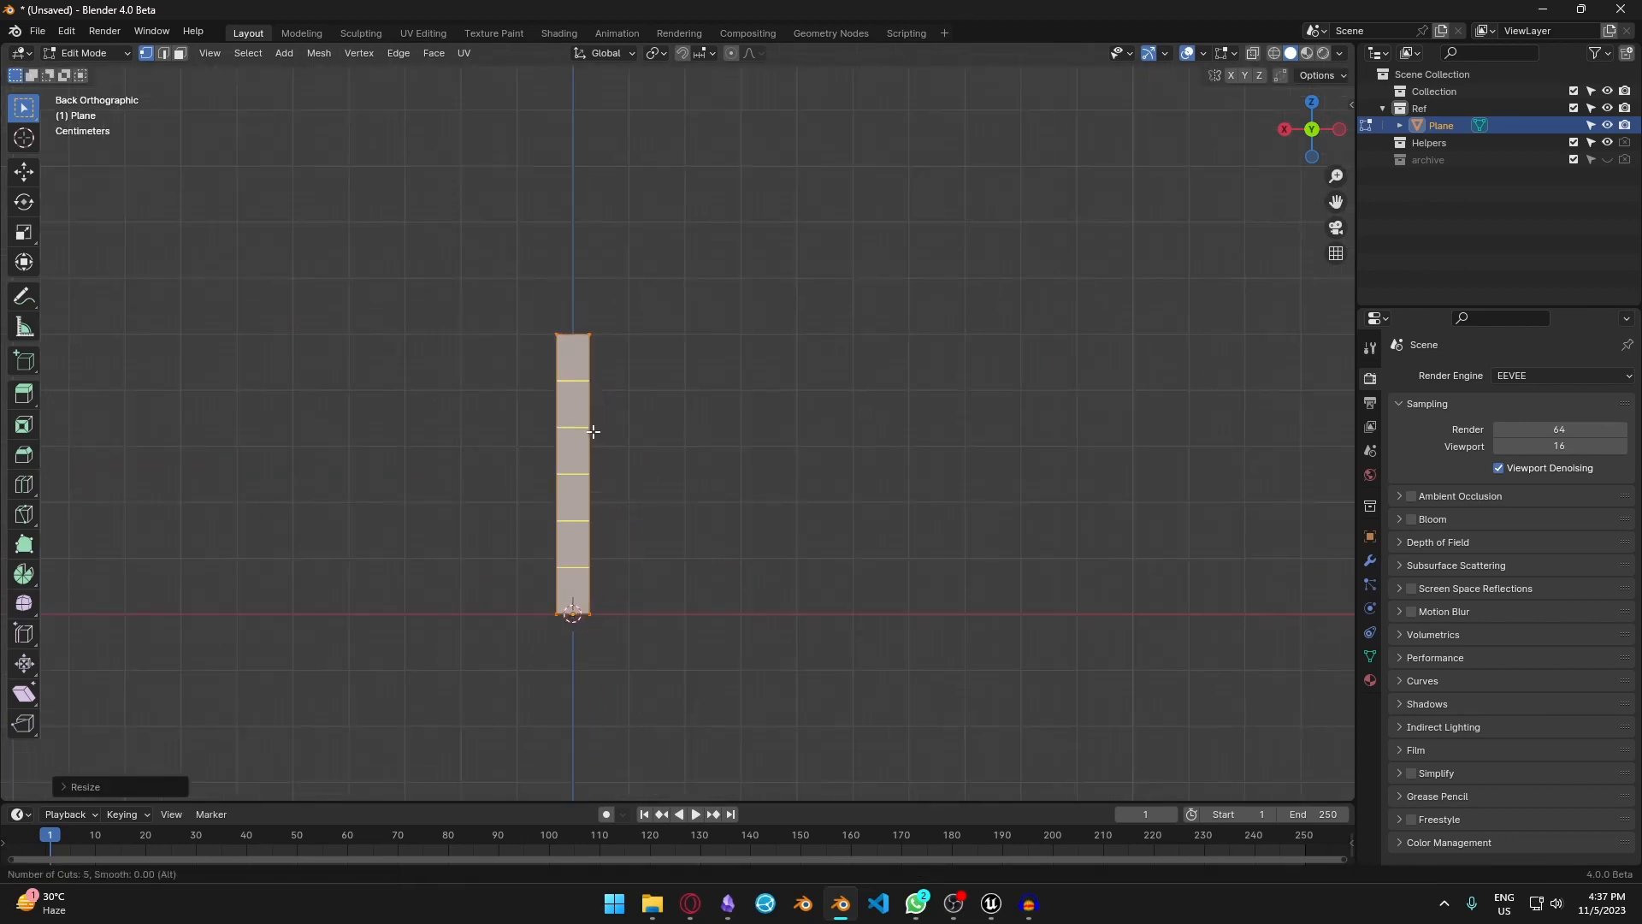
pyautogui.moveTo(652, 377); pyautogui.dragTo(488, 272)
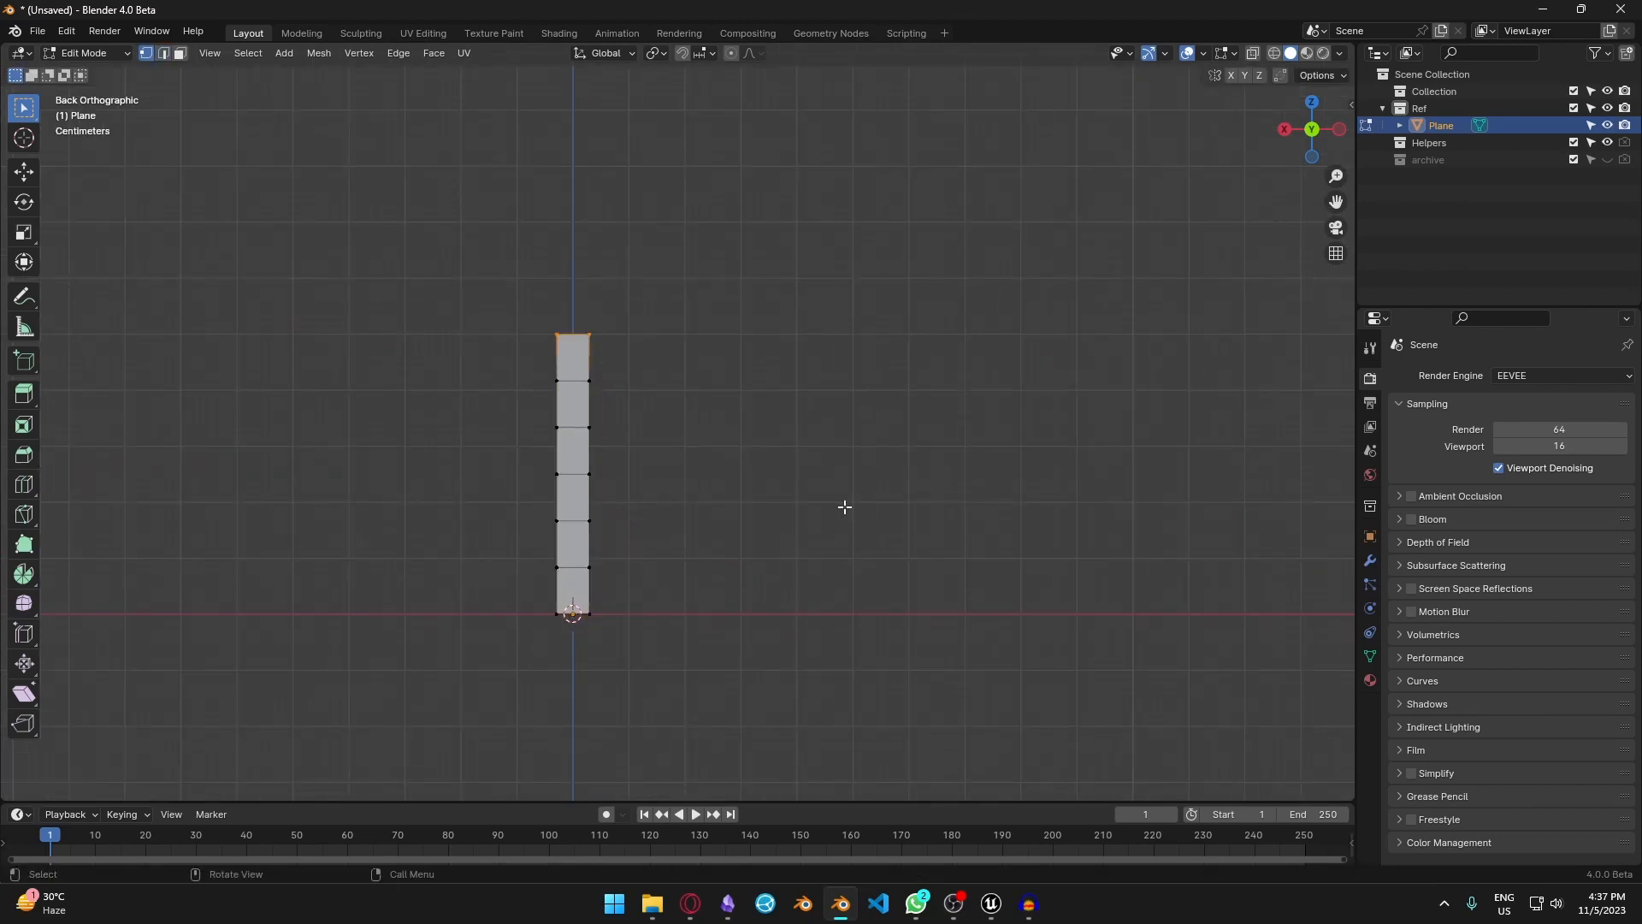
# - Try to taper the strip by scaling the top edge and the row below it inward
pyautogui.press('s')
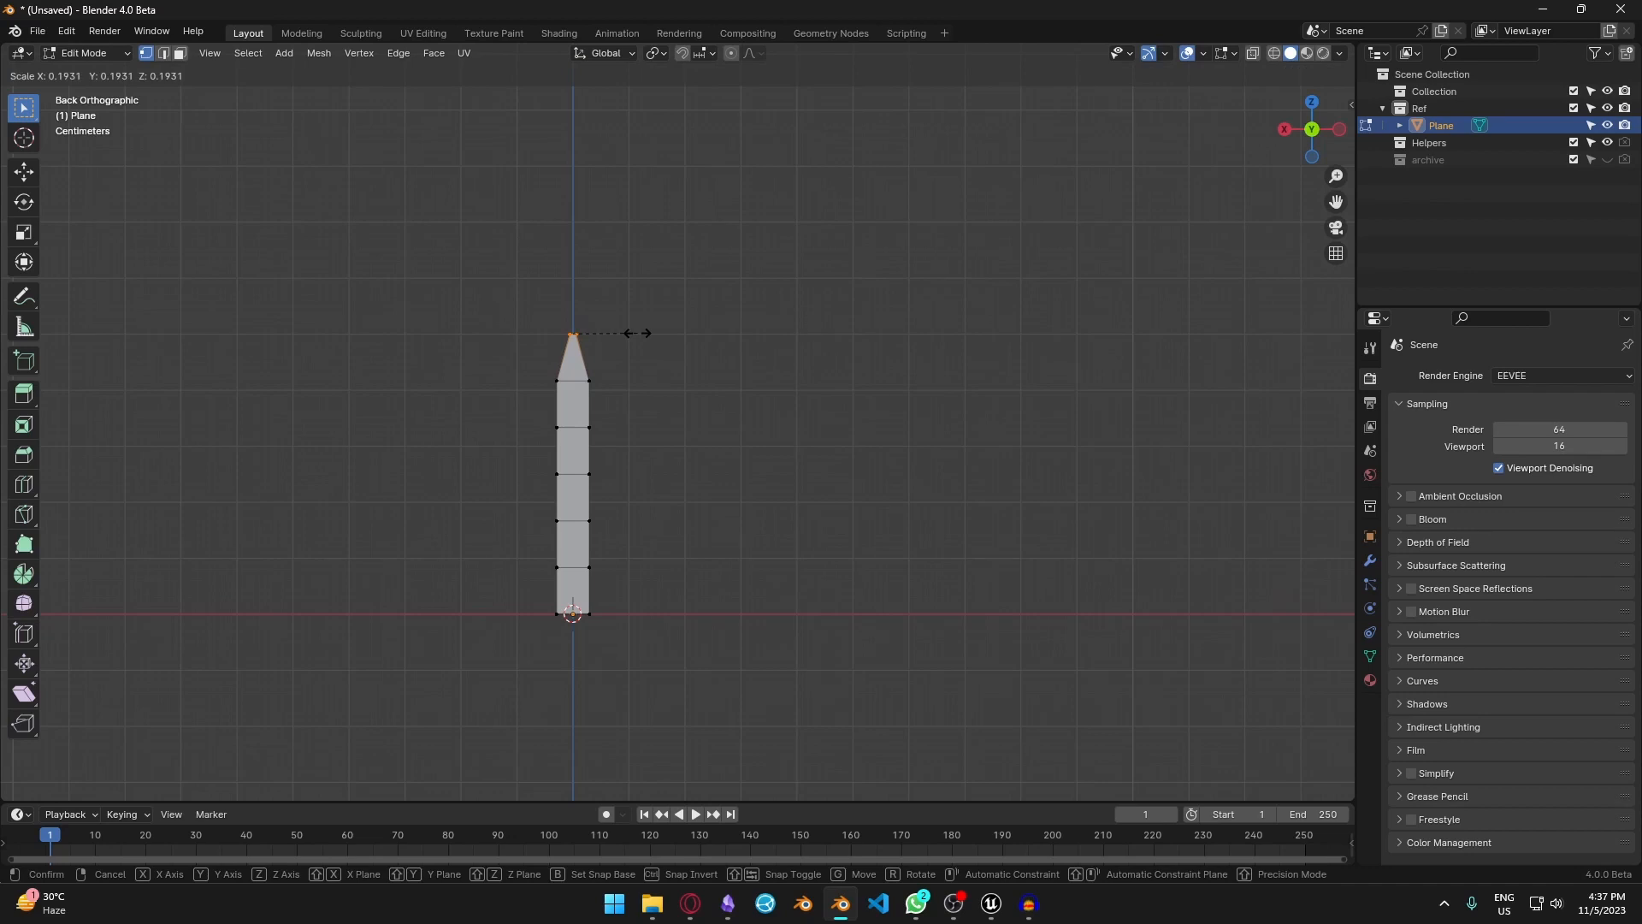
pyautogui.click(690, 396)
pyautogui.moveTo(486, 350); pyautogui.dragTo(669, 440)
pyautogui.press('s')
pyautogui.press('x')
pyautogui.click(804, 564)
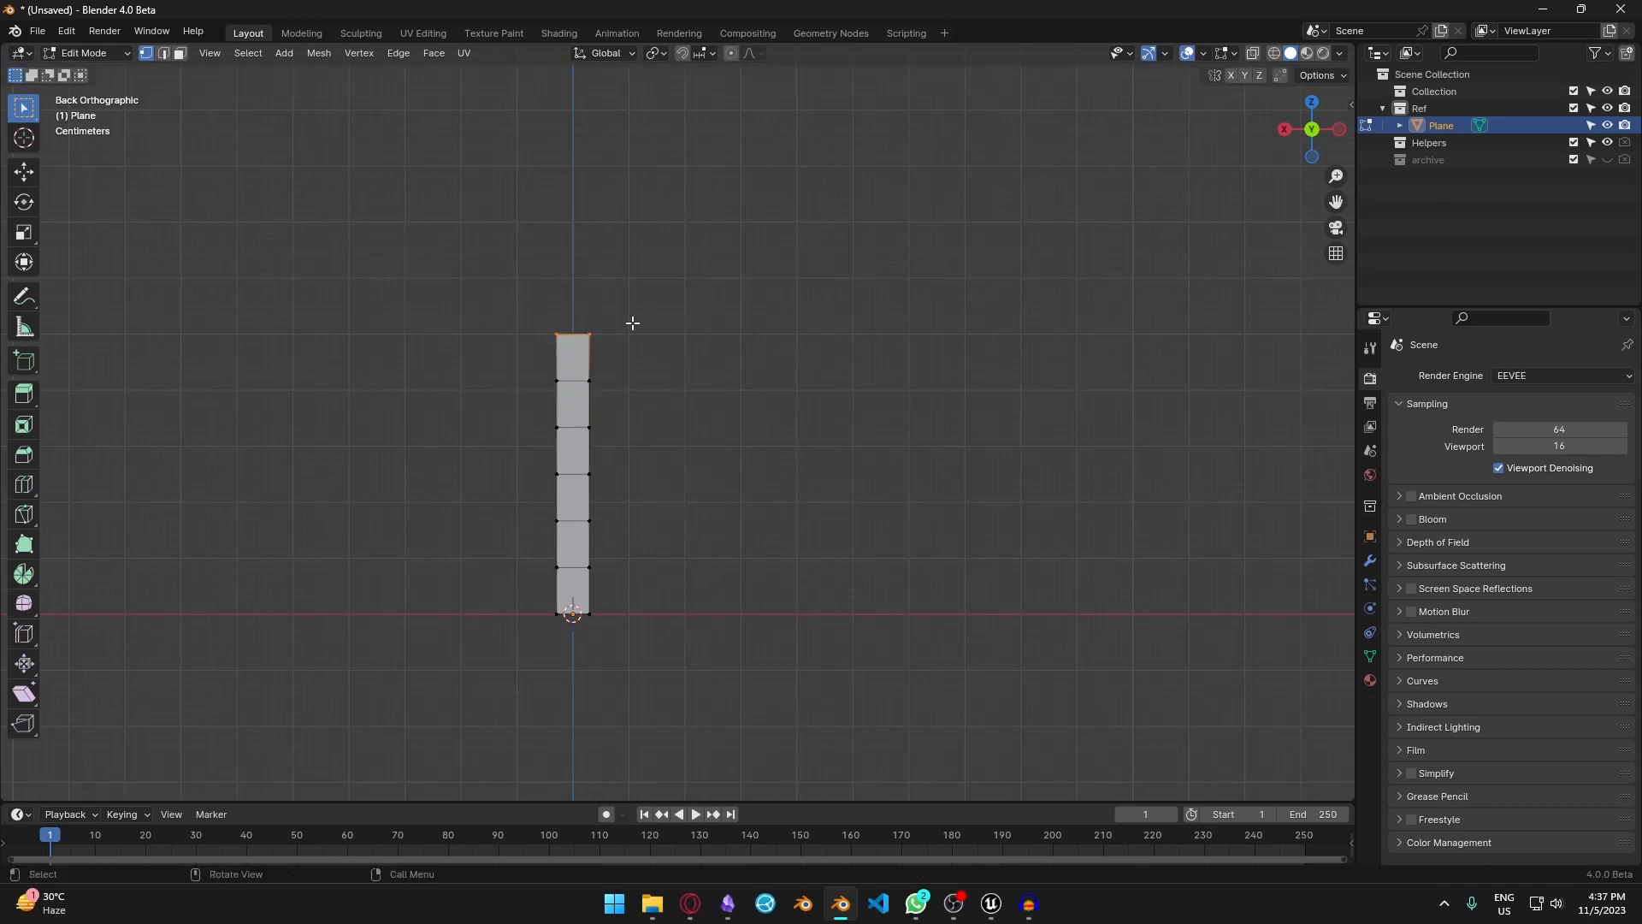
# - Enable proportional editing with Sharp falloff and scale the top edge along X to taper the strip into a grass blade
pyautogui.click(703, 54)
pyautogui.click(753, 53)
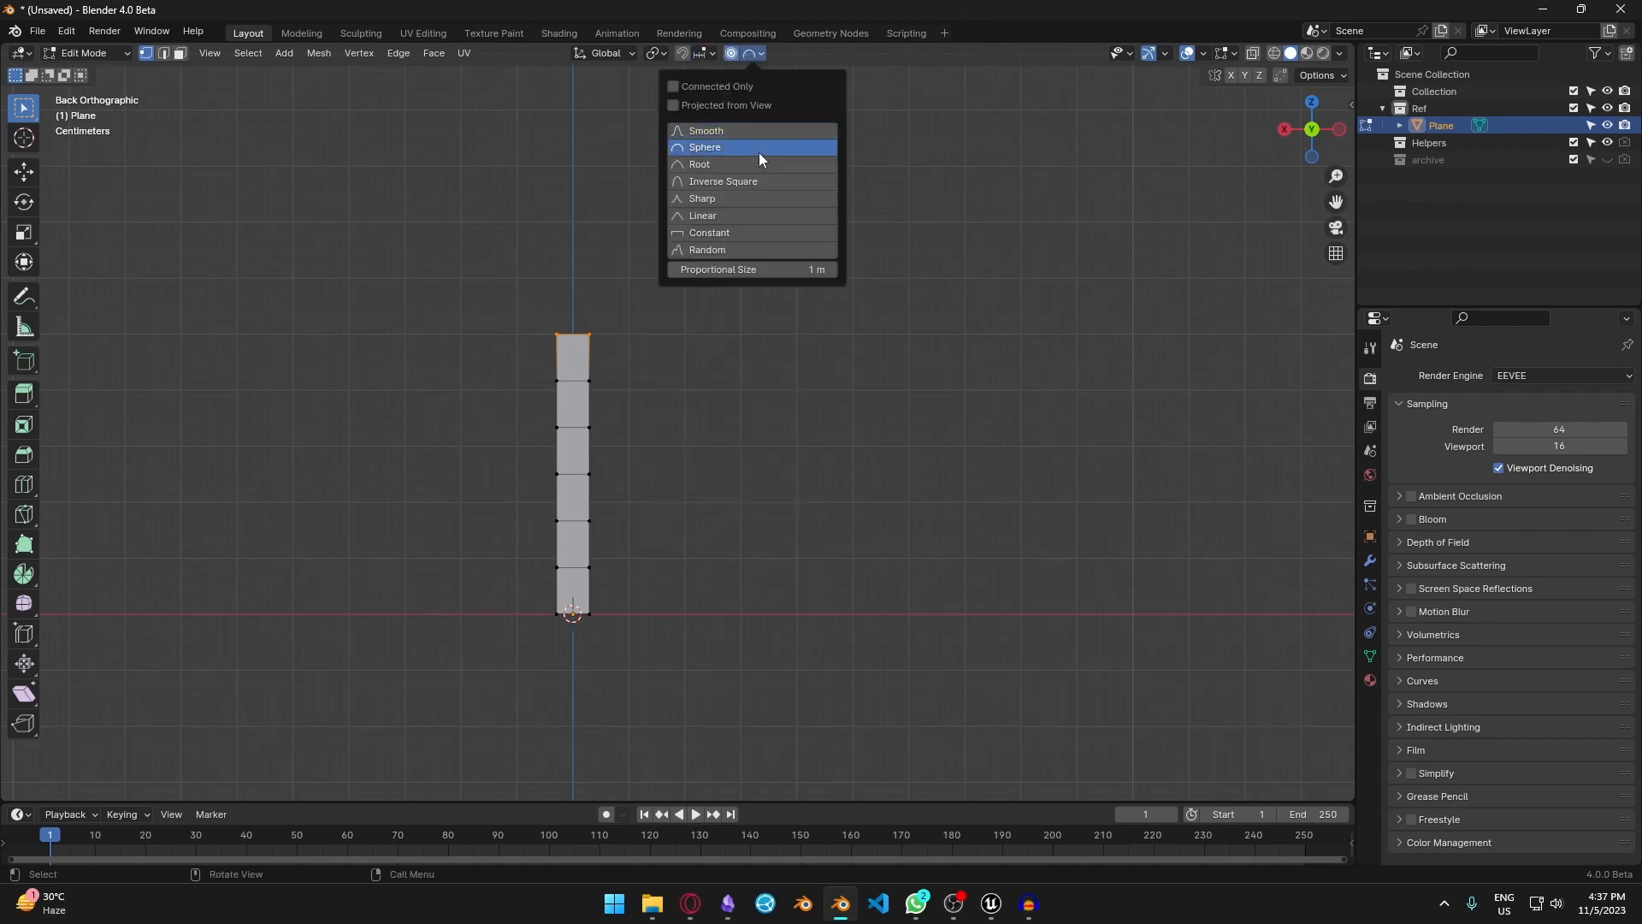
pyautogui.click(808, 198)
pyautogui.press('s')
pyautogui.press('x')
pyautogui.click(596, 304)
# - Duplicate the blade eight times around the origin in top view, moving and rotating the copies to varied positions and angles
pyautogui.moveTo(596, 304); pyautogui.dragTo(801, 501, button='middle')
pyautogui.hotkey('shift', 'd')
pyautogui.click(797, 422)
pyautogui.scroll(-3, 842, 434)
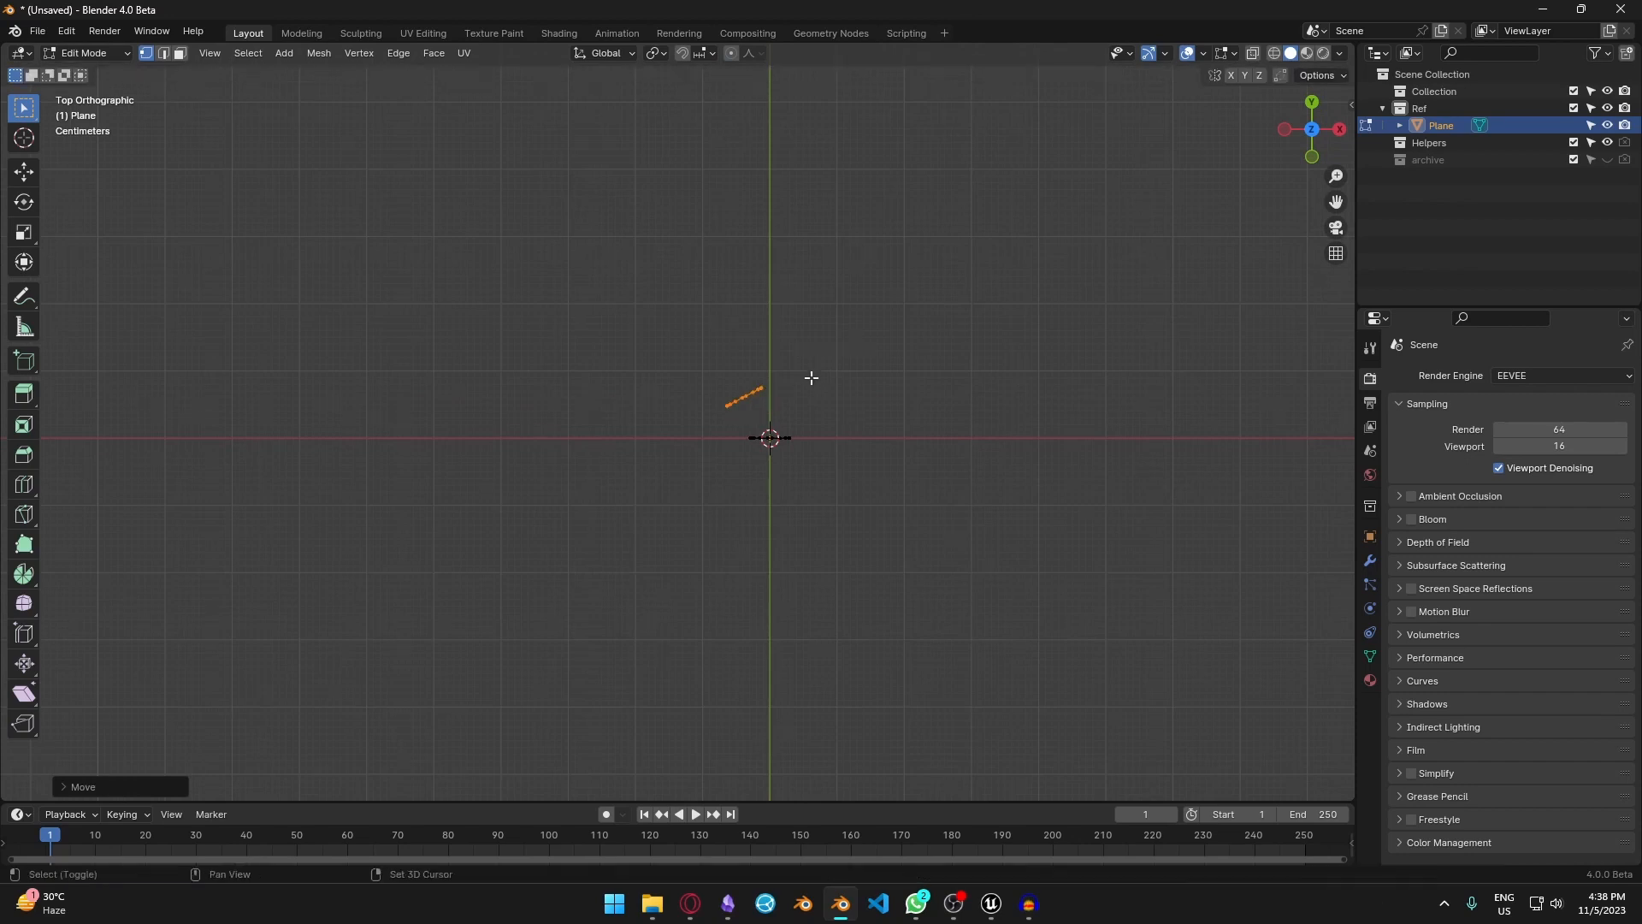
pyautogui.hotkey('shift', 'd')
pyautogui.click(811, 455)
pyautogui.press('r')
pyautogui.click(811, 491)
pyautogui.press('g')
pyautogui.click(810, 491)
pyautogui.hotkey('shift', 'd')
pyautogui.click(857, 524)
pyautogui.hotkey('shift', 'd')
pyautogui.click(757, 496)
pyautogui.press('r')
pyautogui.click(740, 560)
pyautogui.press('r')
pyautogui.click(740, 390)
pyautogui.press('g')
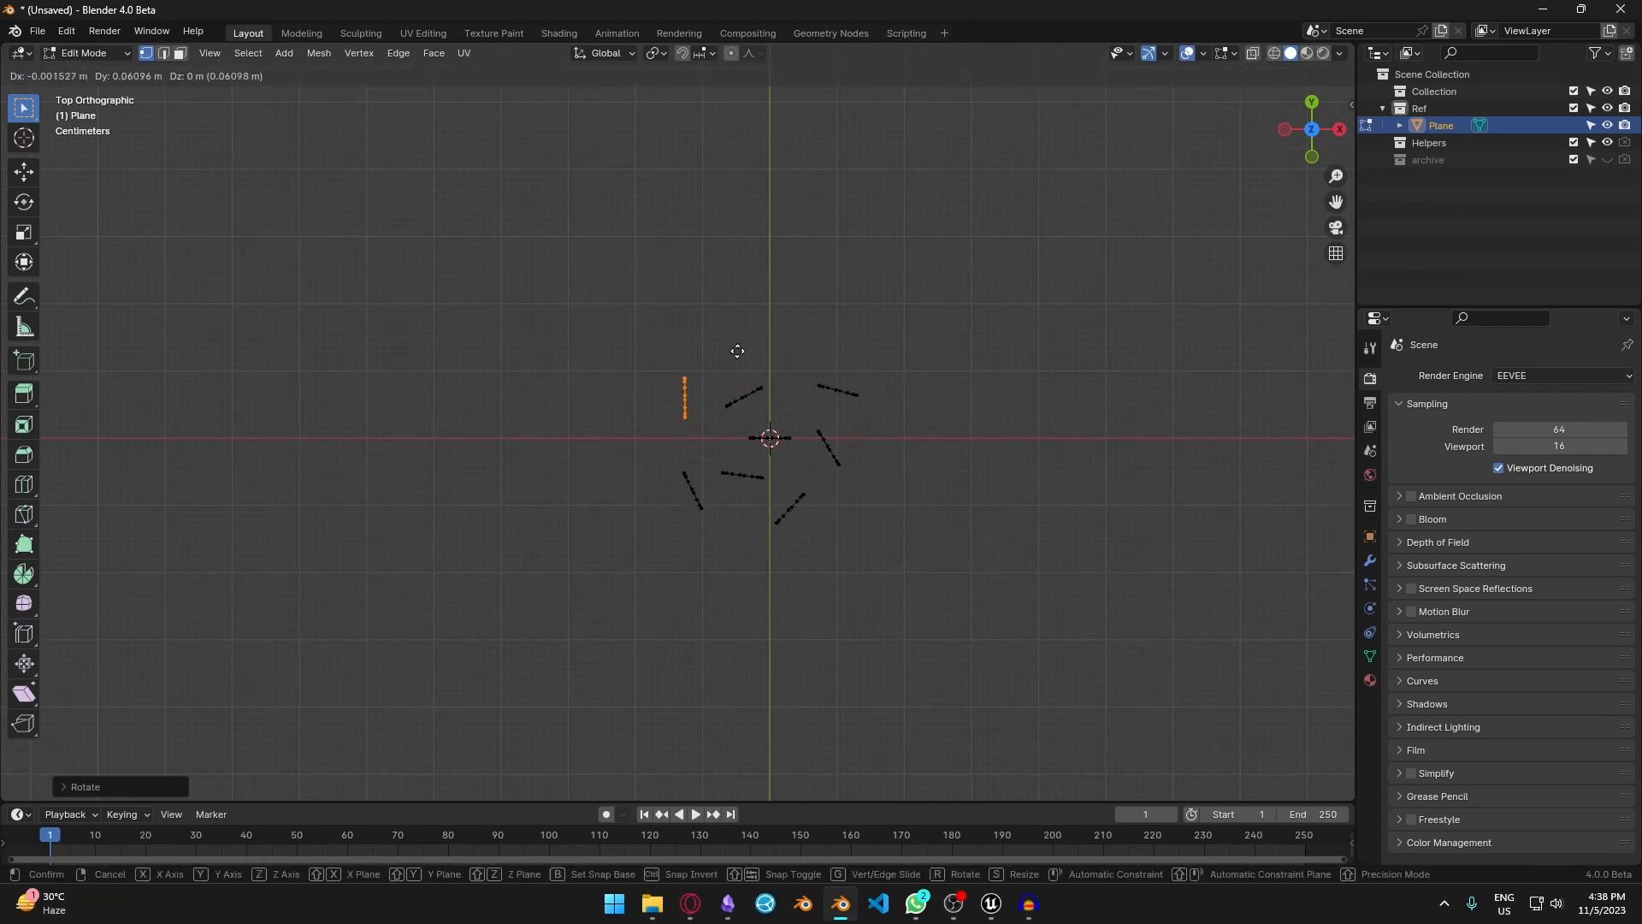
pyautogui.click(738, 349)
pyautogui.hotkey('shift', 'd')
pyautogui.click(975, 564)
pyautogui.press('r')
pyautogui.click(893, 310)
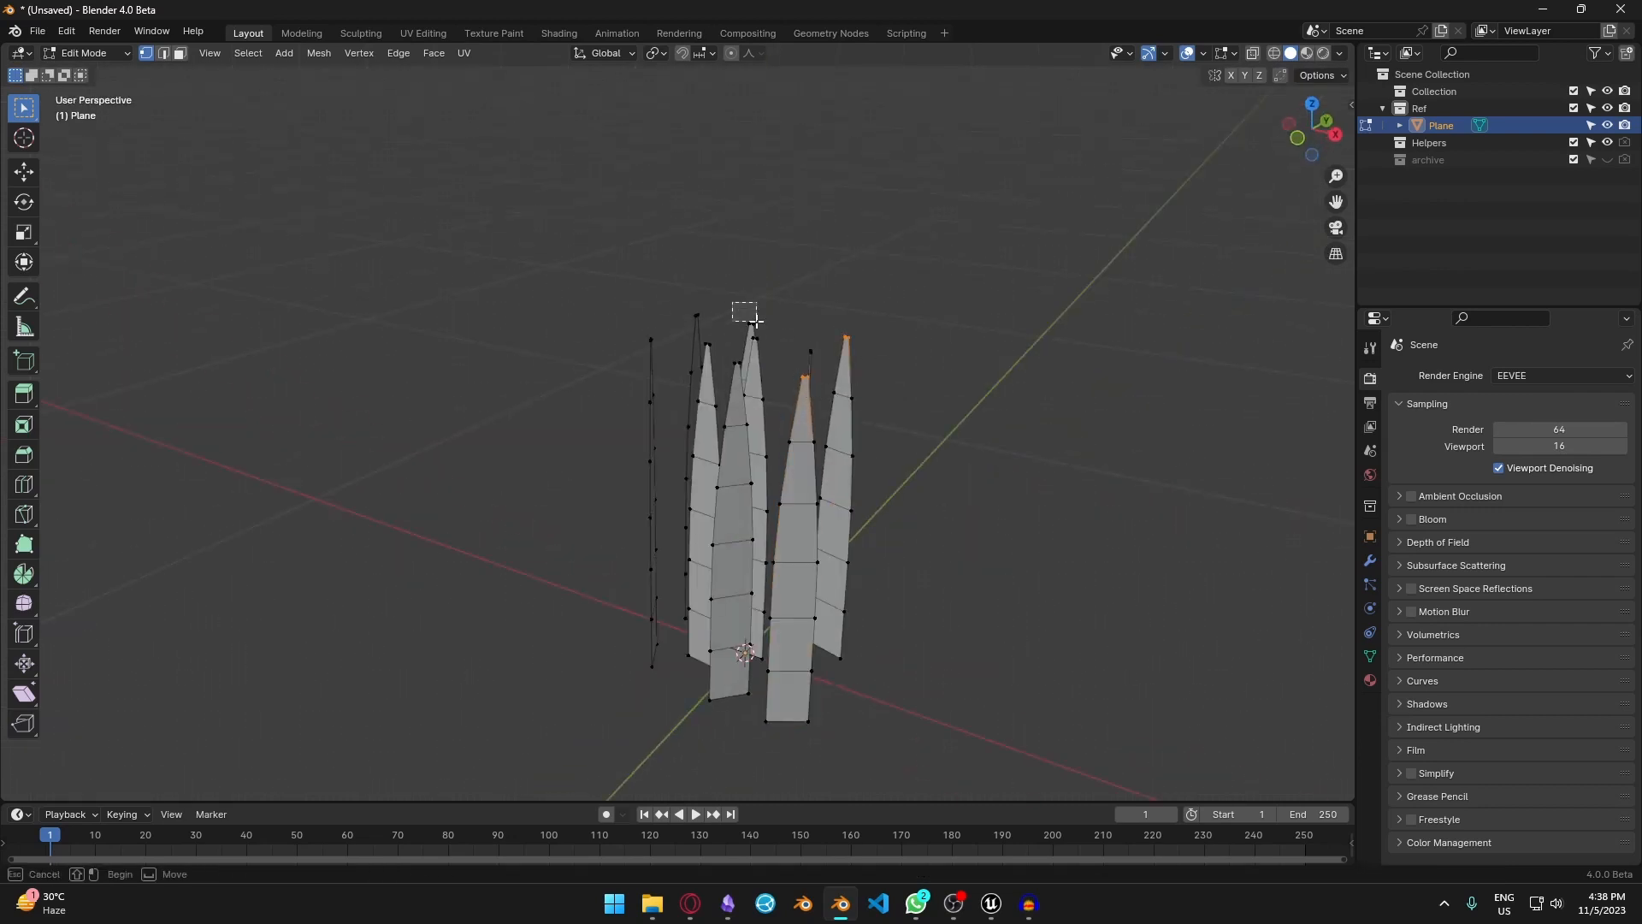
# - With proportional editing on, shift groups of blade tips along Z to give the blades different heights
pyautogui.click(733, 53)
pyautogui.press('KP_1')
pyautogui.press('g')
pyautogui.press('z')
pyautogui.click(770, 281)
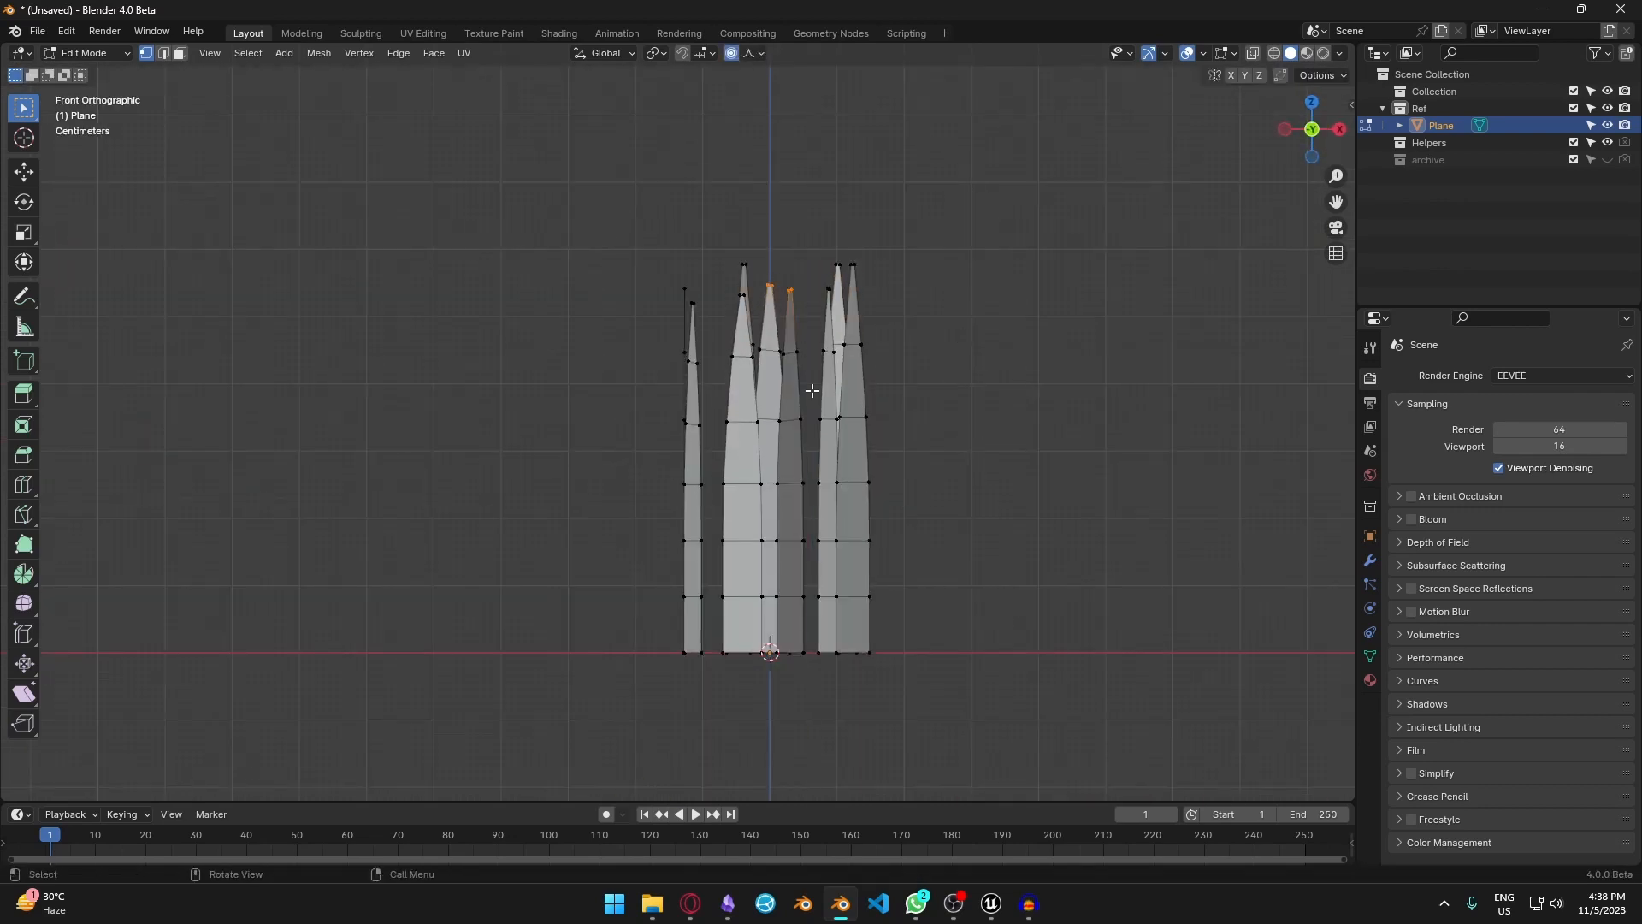
pyautogui.press('g')
pyautogui.press('z')
pyautogui.click(715, 354)
# - Adjust the height of the middle blade's tip and the far-left blade's tip along Z in front view
pyautogui.keyDown('shift'); pyautogui.click(772, 321); pyautogui.keyUp('shift')
pyautogui.press('g')
pyautogui.press('x')
pyautogui.rightClick(786, 393)
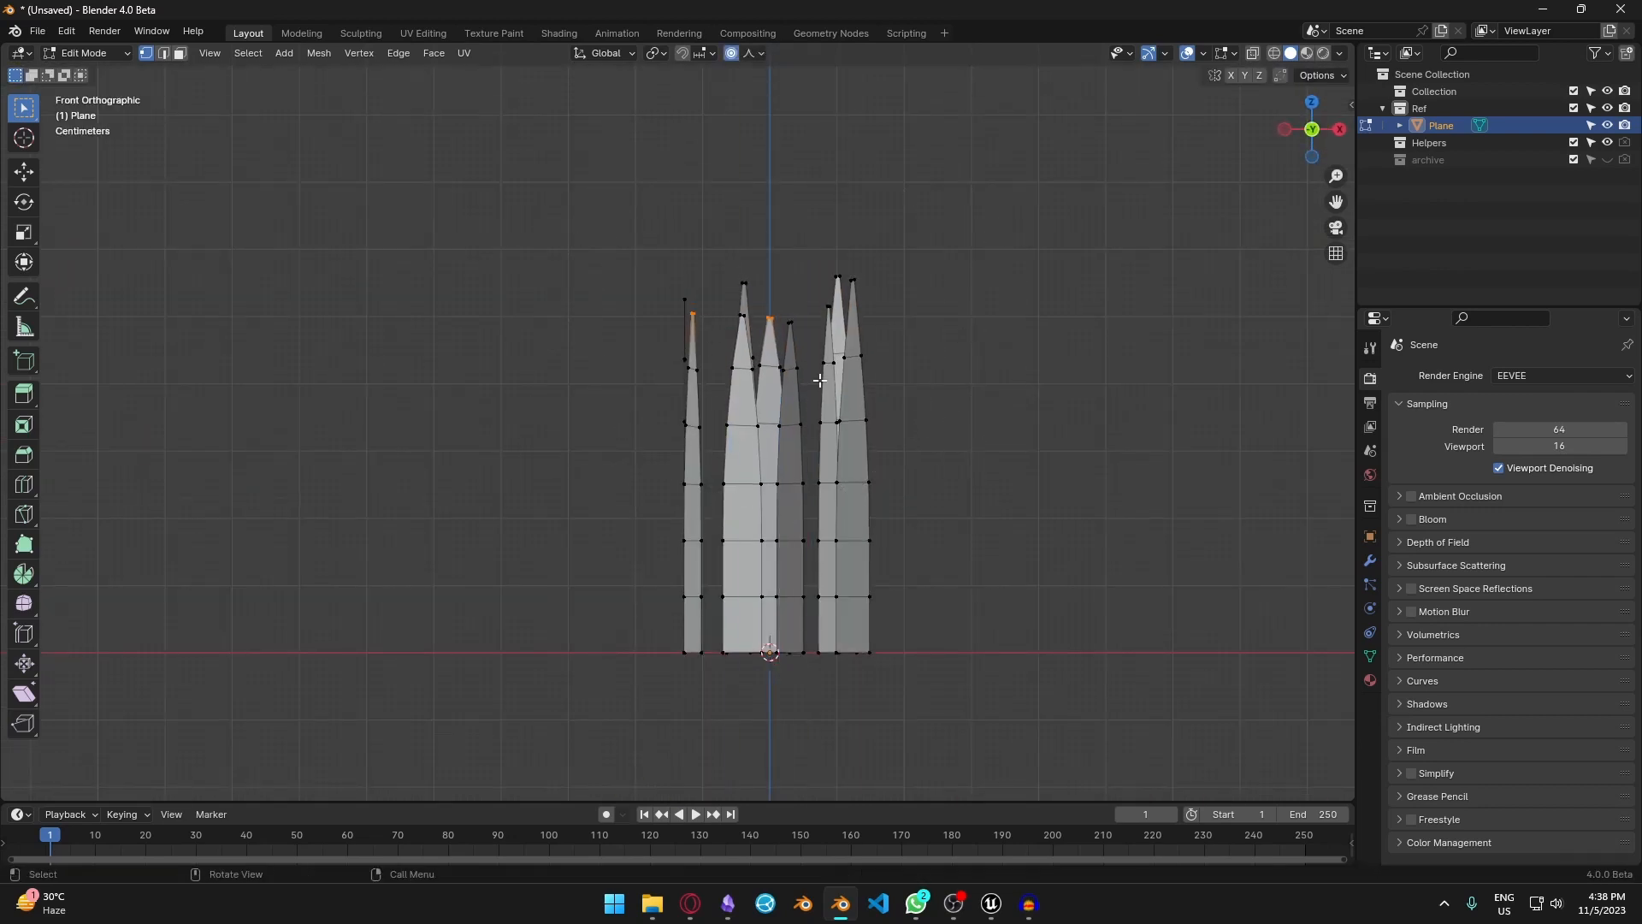
pyautogui.press('g')
pyautogui.press('z')
pyautogui.click(785, 458)
# - Spread the individual blades farther apart around the origin in top view
pyautogui.moveTo(785, 458); pyautogui.dragTo(768, 523, button='middle')
pyautogui.scroll(-1, 768, 523)
pyautogui.keyDown('alt'); pyautogui.click(688, 509); pyautogui.keyUp('alt')
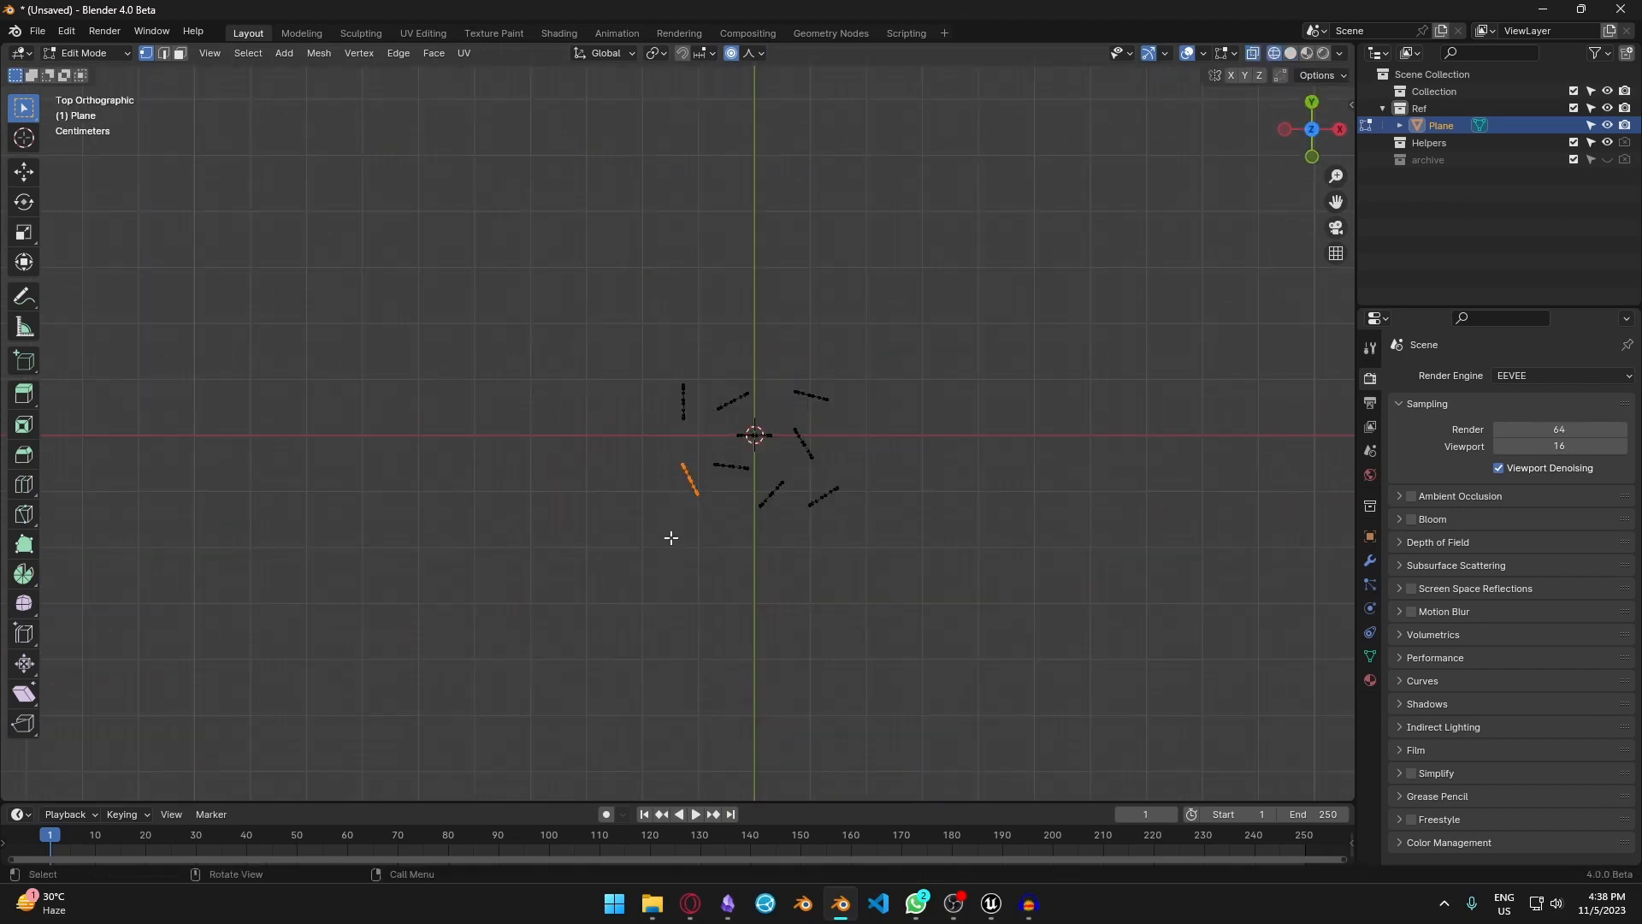
pyautogui.keyDown('alt'); pyautogui.click(774, 498); pyautogui.keyUp('alt')
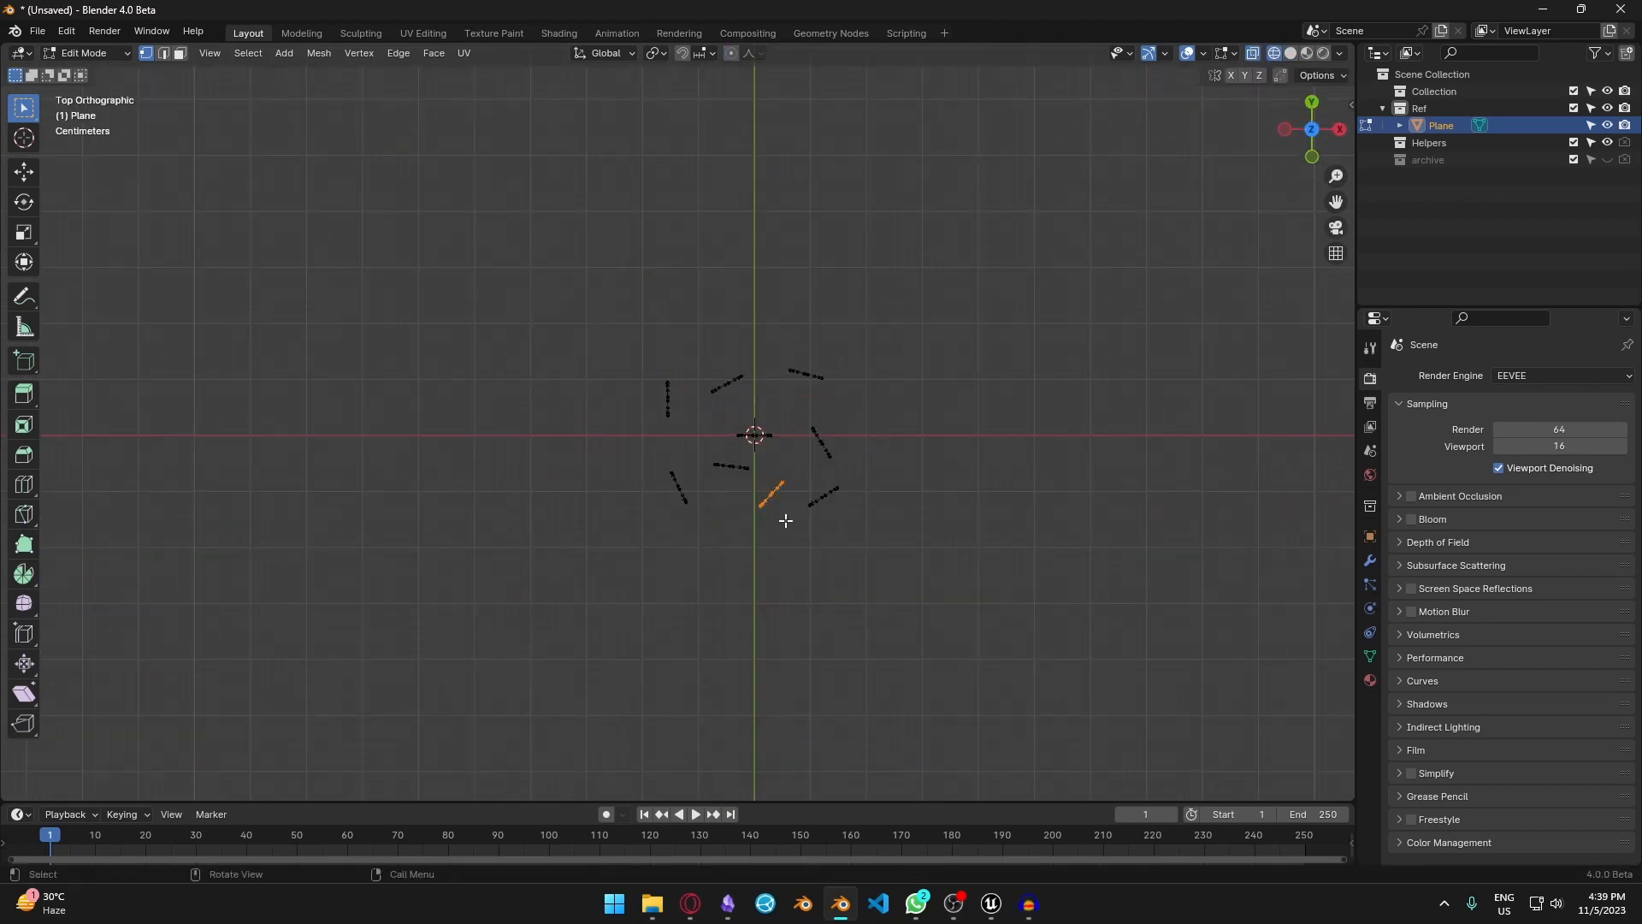
pyautogui.keyDown('alt'); pyautogui.click(820, 500); pyautogui.keyUp('alt')
# - Select the tip vertices of all blades and merge each pair into a single point with Collapse
pyautogui.moveTo(843, 500); pyautogui.dragTo(869, 403, button='middle')
pyautogui.moveTo(862, 327); pyautogui.dragTo(883, 349)
pyautogui.keyDown('shift'); pyautogui.moveTo(789, 280); pyautogui.dragTo(735, 302); pyautogui.keyUp('shift')
pyautogui.keyDown('shift'); pyautogui.moveTo(735, 302); pyautogui.dragTo(755, 269, button='middle'); pyautogui.keyUp('shift')
pyautogui.keyDown('shift'); pyautogui.moveTo(762, 315); pyautogui.dragTo(780, 337); pyautogui.keyUp('shift')
pyautogui.moveTo(780, 338); pyautogui.dragTo(681, 280, button='middle')
pyautogui.rightClick(835, 347)
pyautogui.press('F3')
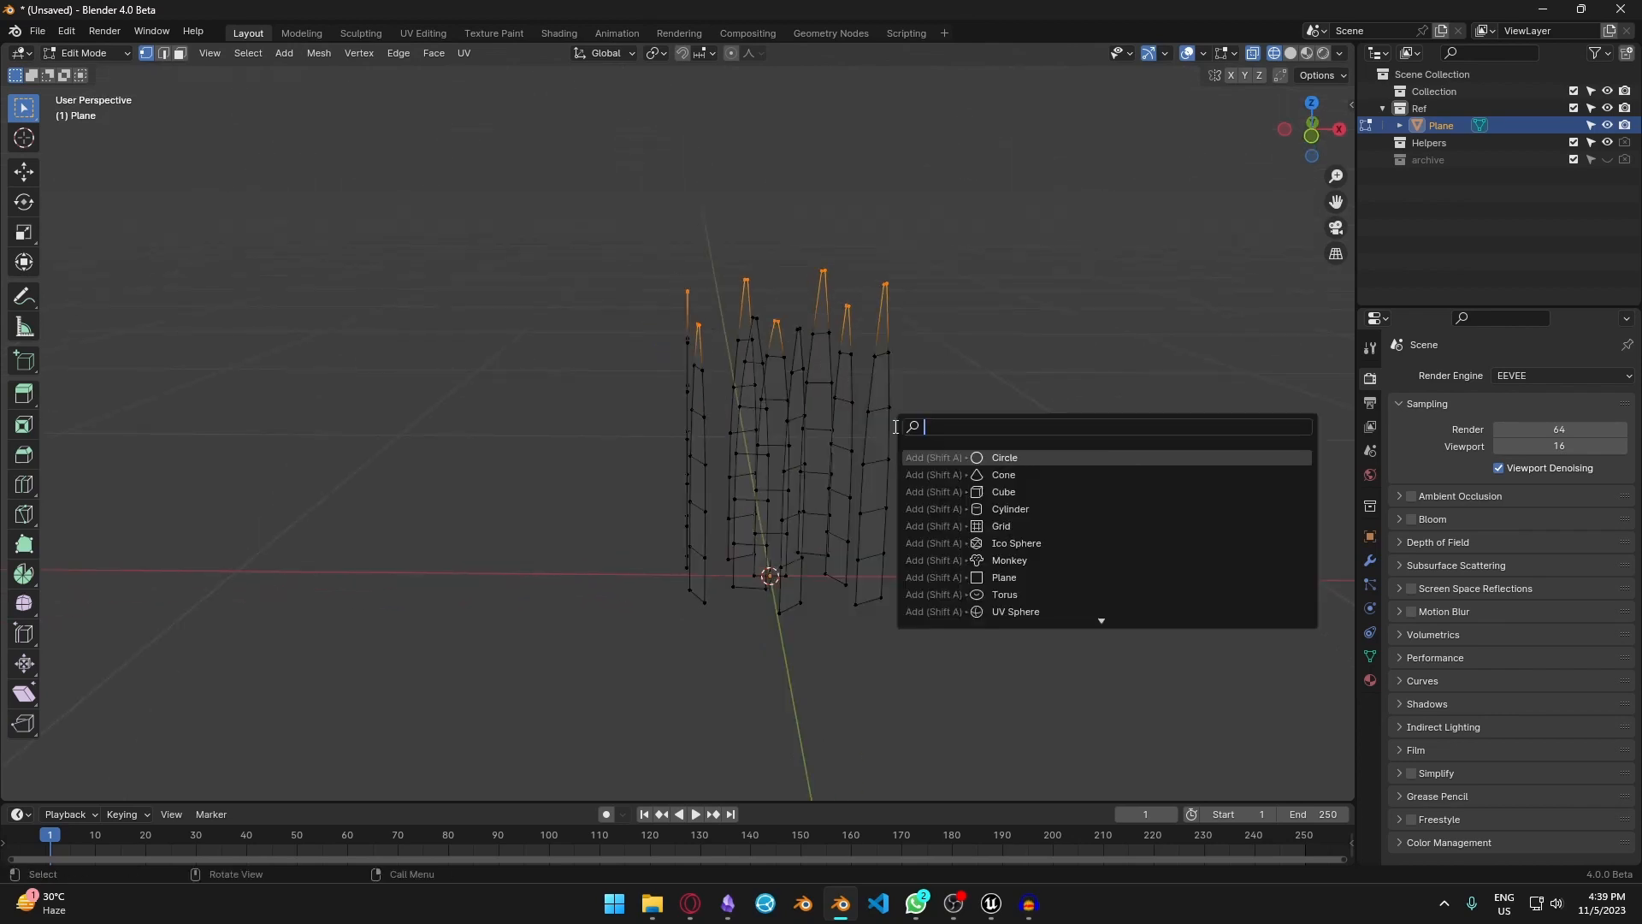
pyautogui.write('coll')
pyautogui.press('Return')
# - Switch to the UV Editing workspace and rotate all UVs by 180 degrees
pyautogui.moveTo(828, 445); pyautogui.dragTo(870, 476, button='middle')
pyautogui.click(423, 32)
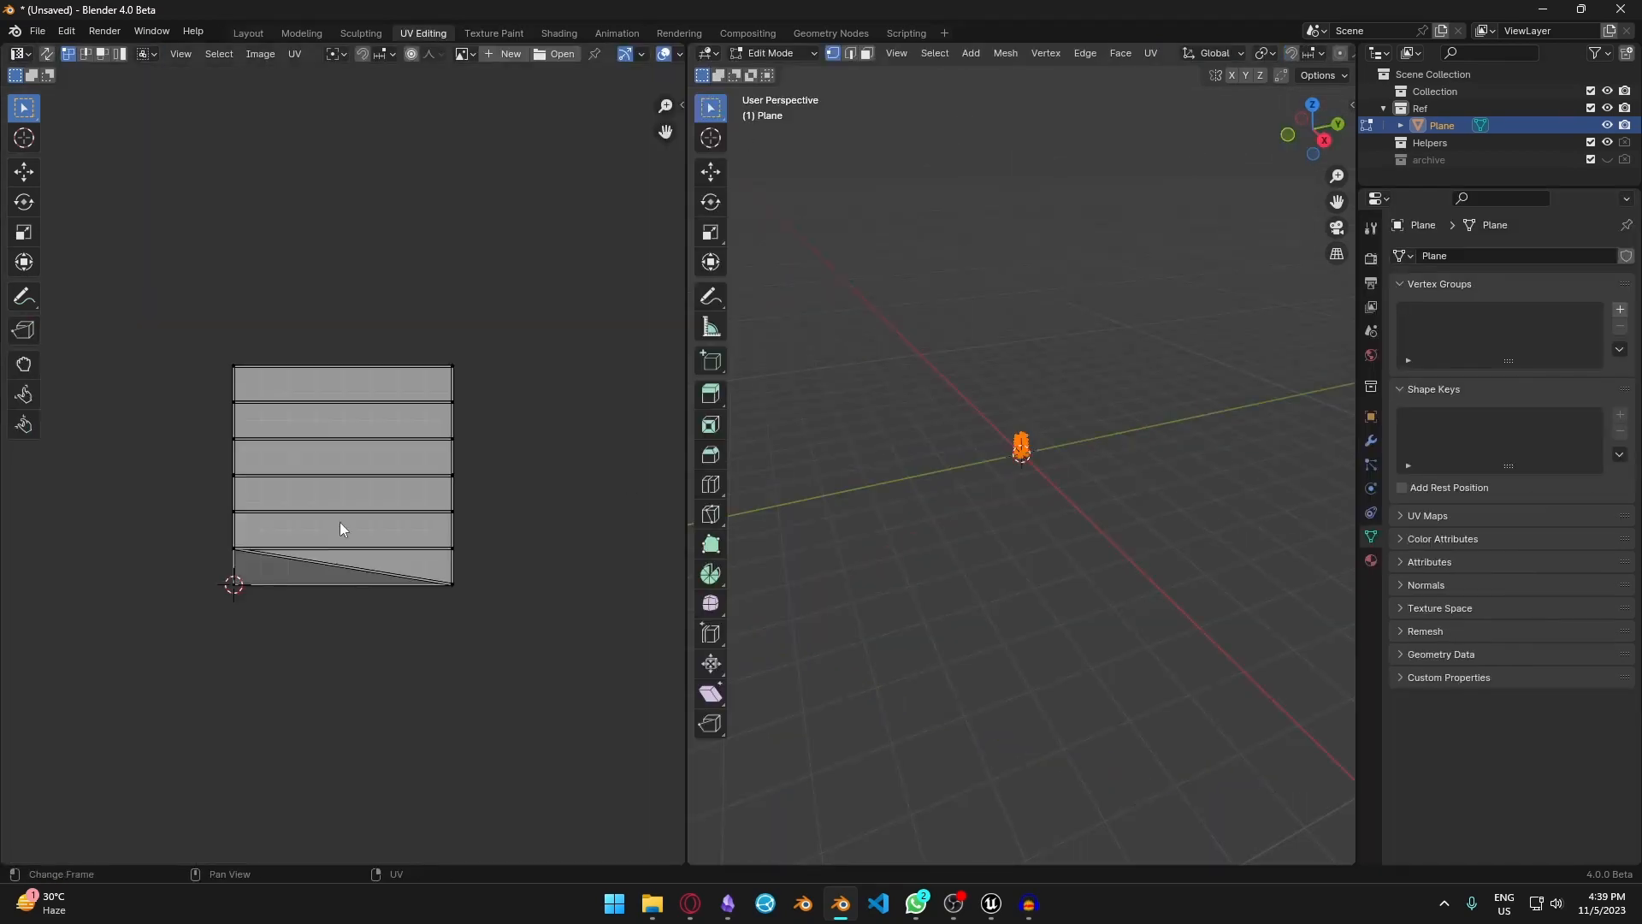
pyautogui.write('ar180')
pyautogui.press('Return')
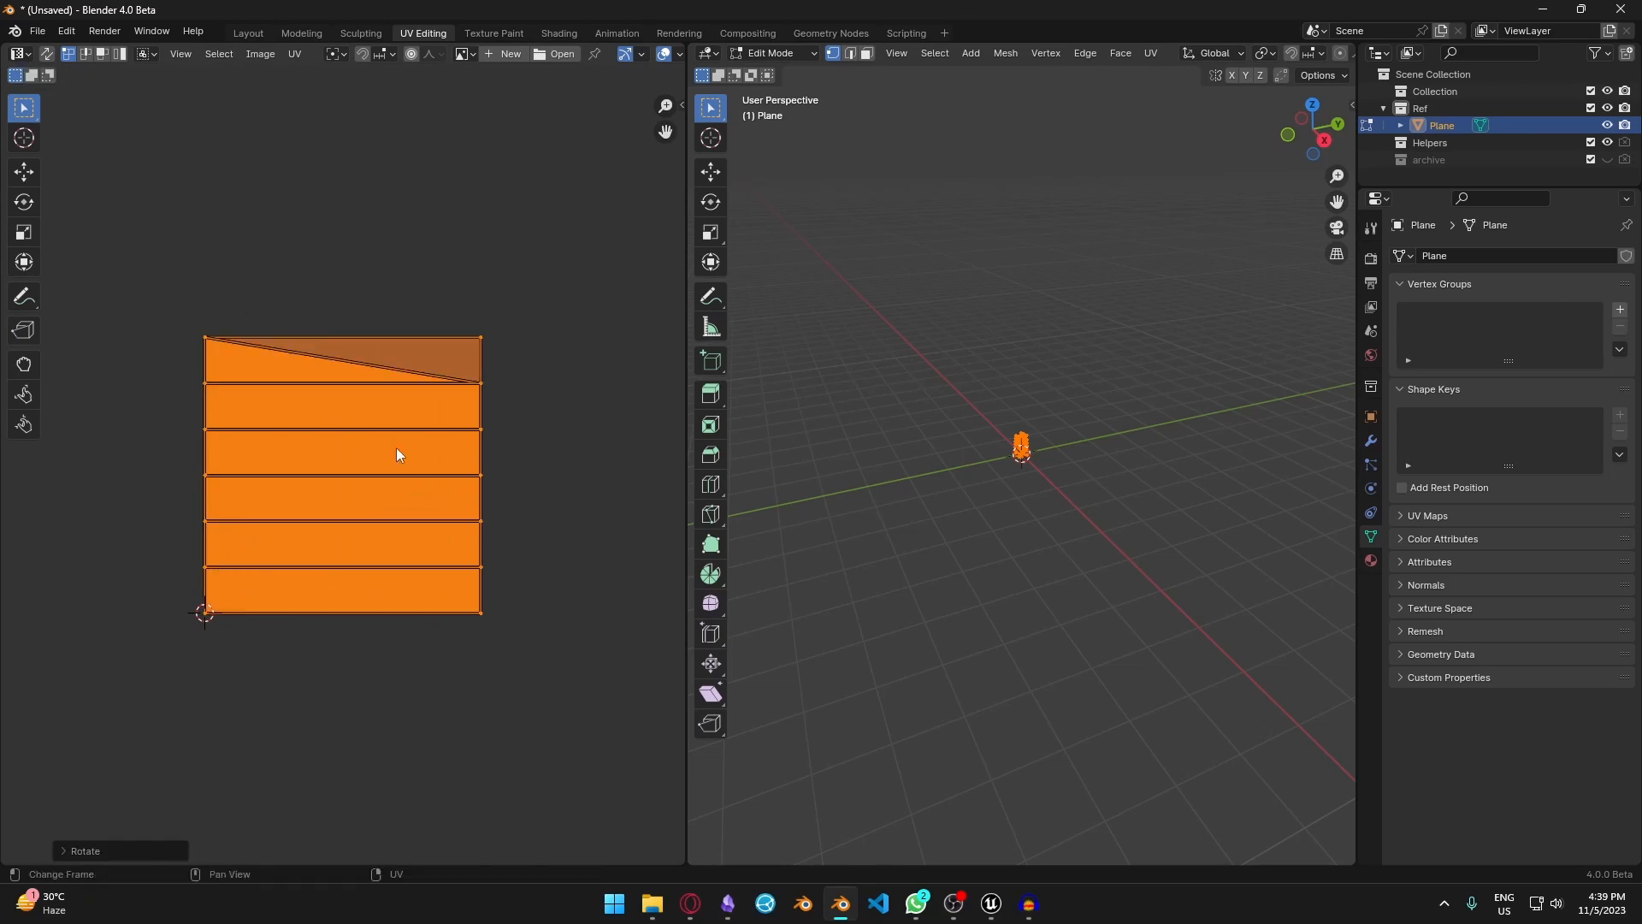
# - Hide the overlapping full-width UV island and shift the blade tip's UV vertex along X
pyautogui.scroll(1, 397, 448)
pyautogui.click(566, 317)
pyautogui.hotkey('ctrl', 'l')
pyautogui.press('h')
pyautogui.click(168, 301)
pyautogui.press('n')
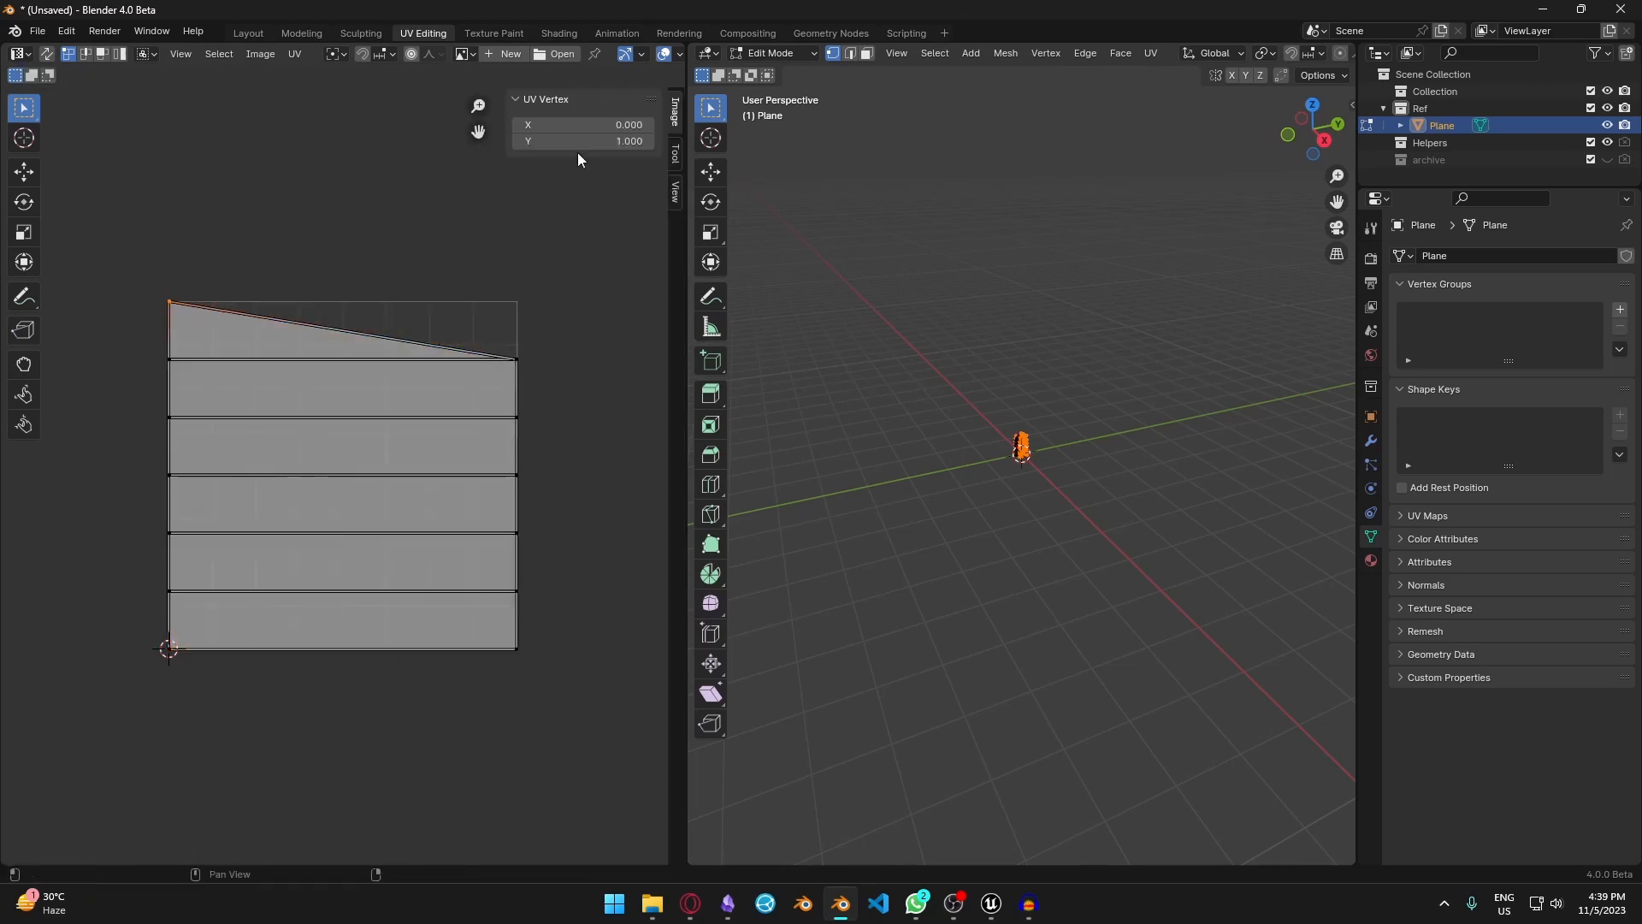
pyautogui.moveTo(577, 125); pyautogui.dragTo(616, 125)
# - Return to Object Mode and export the grass clump as glTF Binary to GrassModel.glb in the GrassScene folder
pyautogui.press('Tab')
pyautogui.moveTo(1054, 432); pyautogui.dragTo(1068, 467, button='middle')
pyautogui.scroll(3, 1068, 466)
pyautogui.click(37, 31)
pyautogui.moveTo(74, 275)
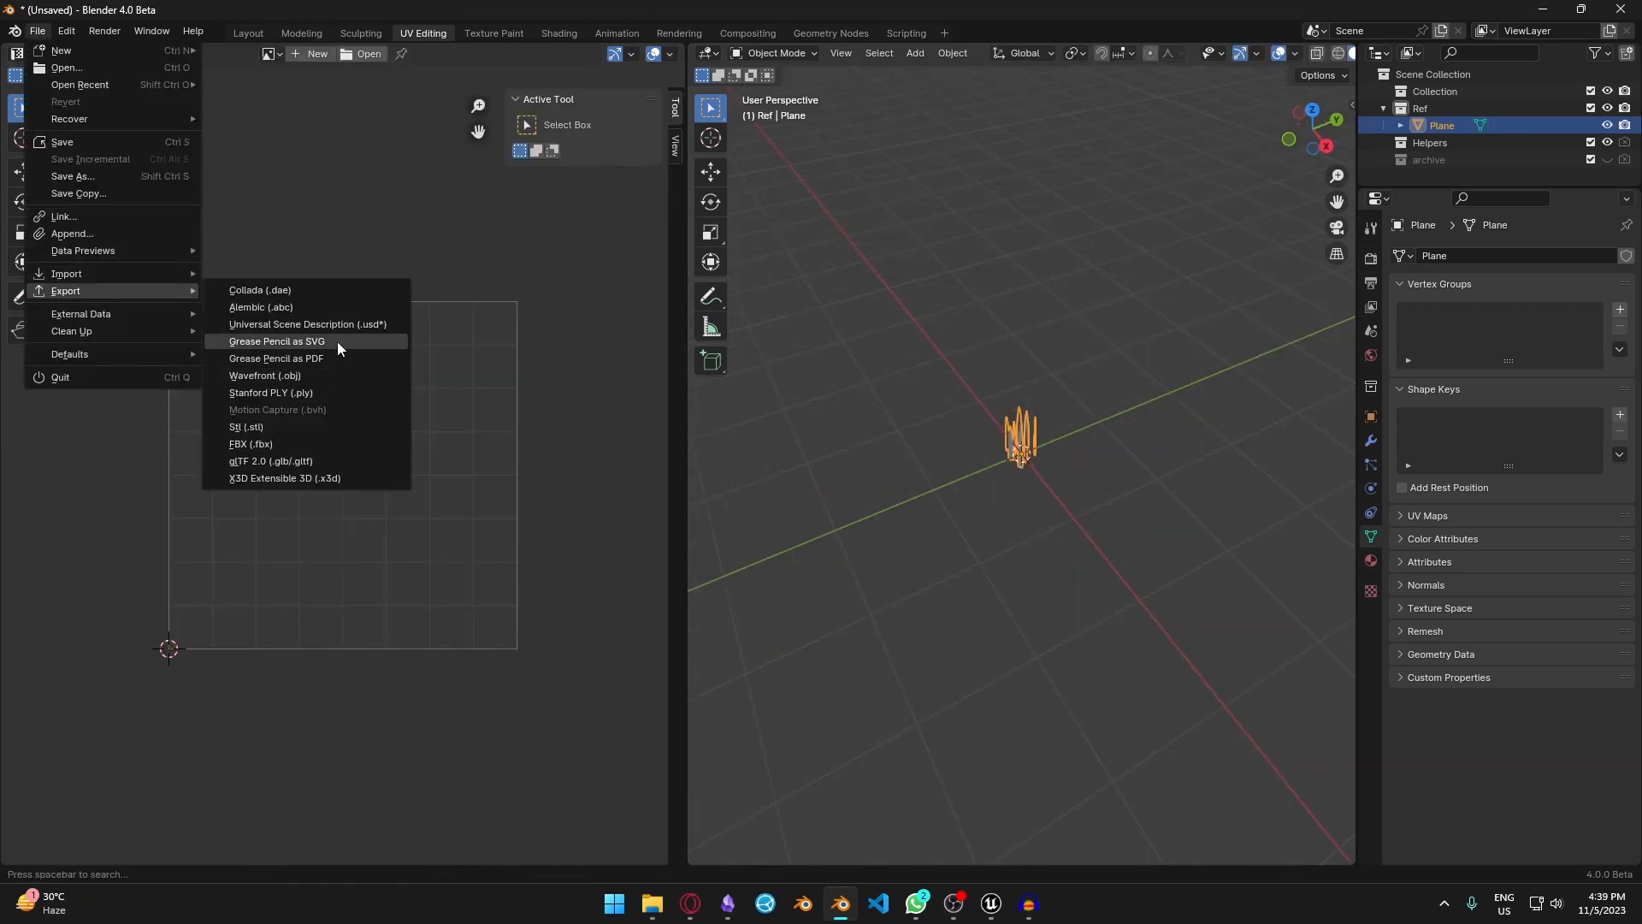
pyautogui.click(325, 461)
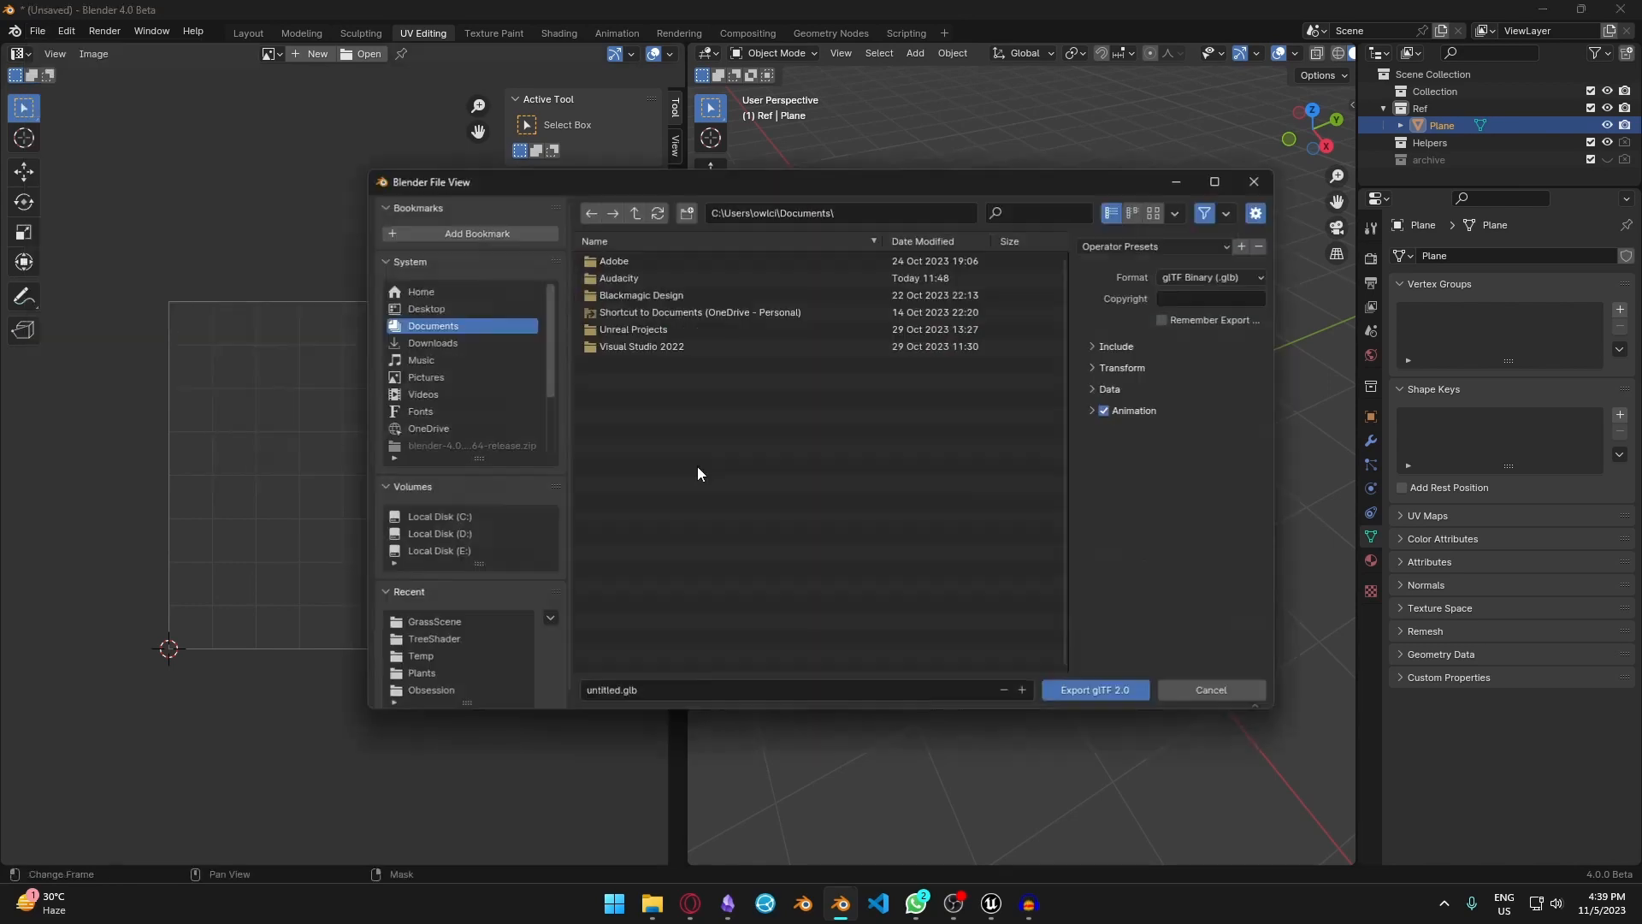
pyautogui.click(457, 534)
pyautogui.scroll(-5, 514, 410)
pyautogui.click(522, 443)
pyautogui.click(634, 278)
pyautogui.click(1102, 689)
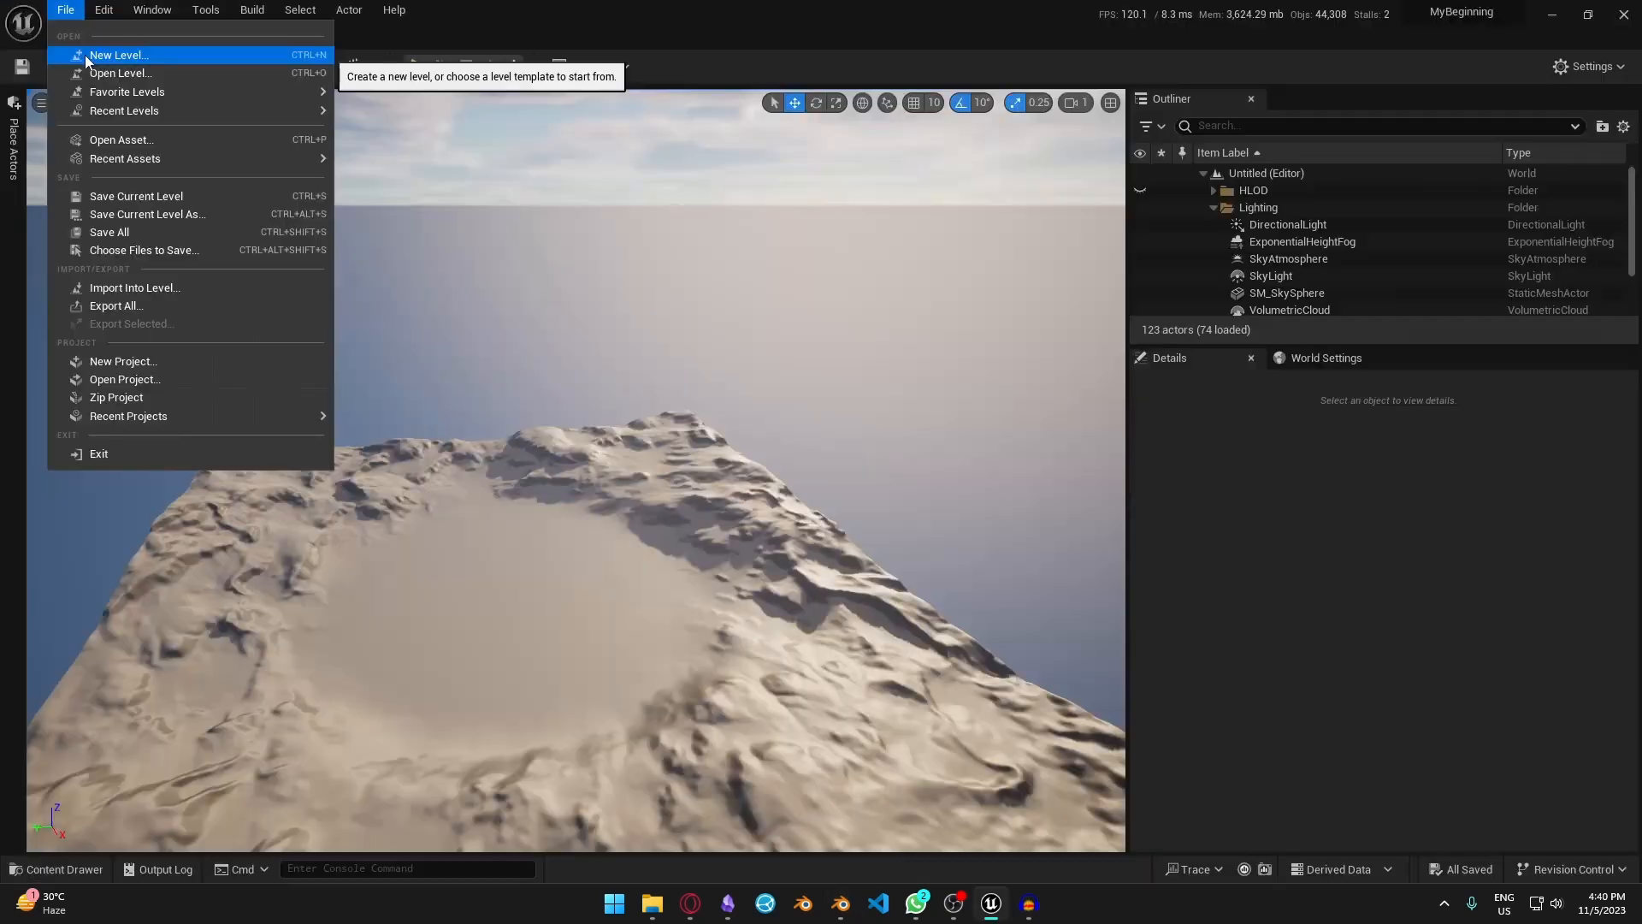
# - In Unreal Engine, create a new level from the template with a floor, sky and basic lighting
pyautogui.click(101, 55)
pyautogui.click(984, 617)
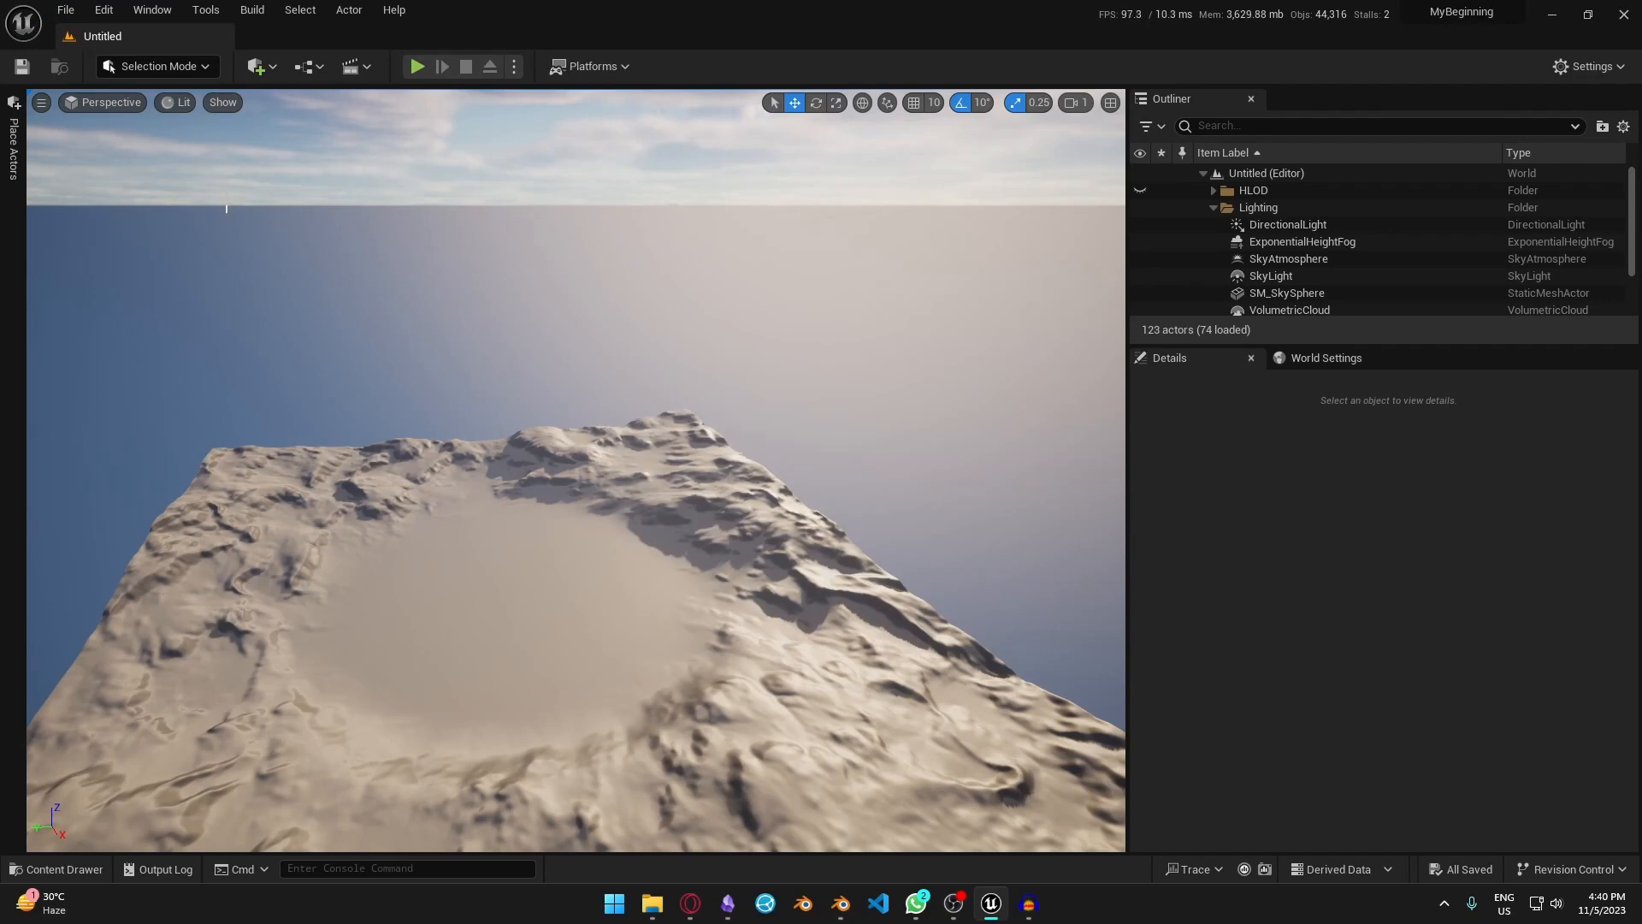
pyautogui.click(65, 10)
pyautogui.click(152, 56)
pyautogui.click(837, 342)
pyautogui.click(927, 612)
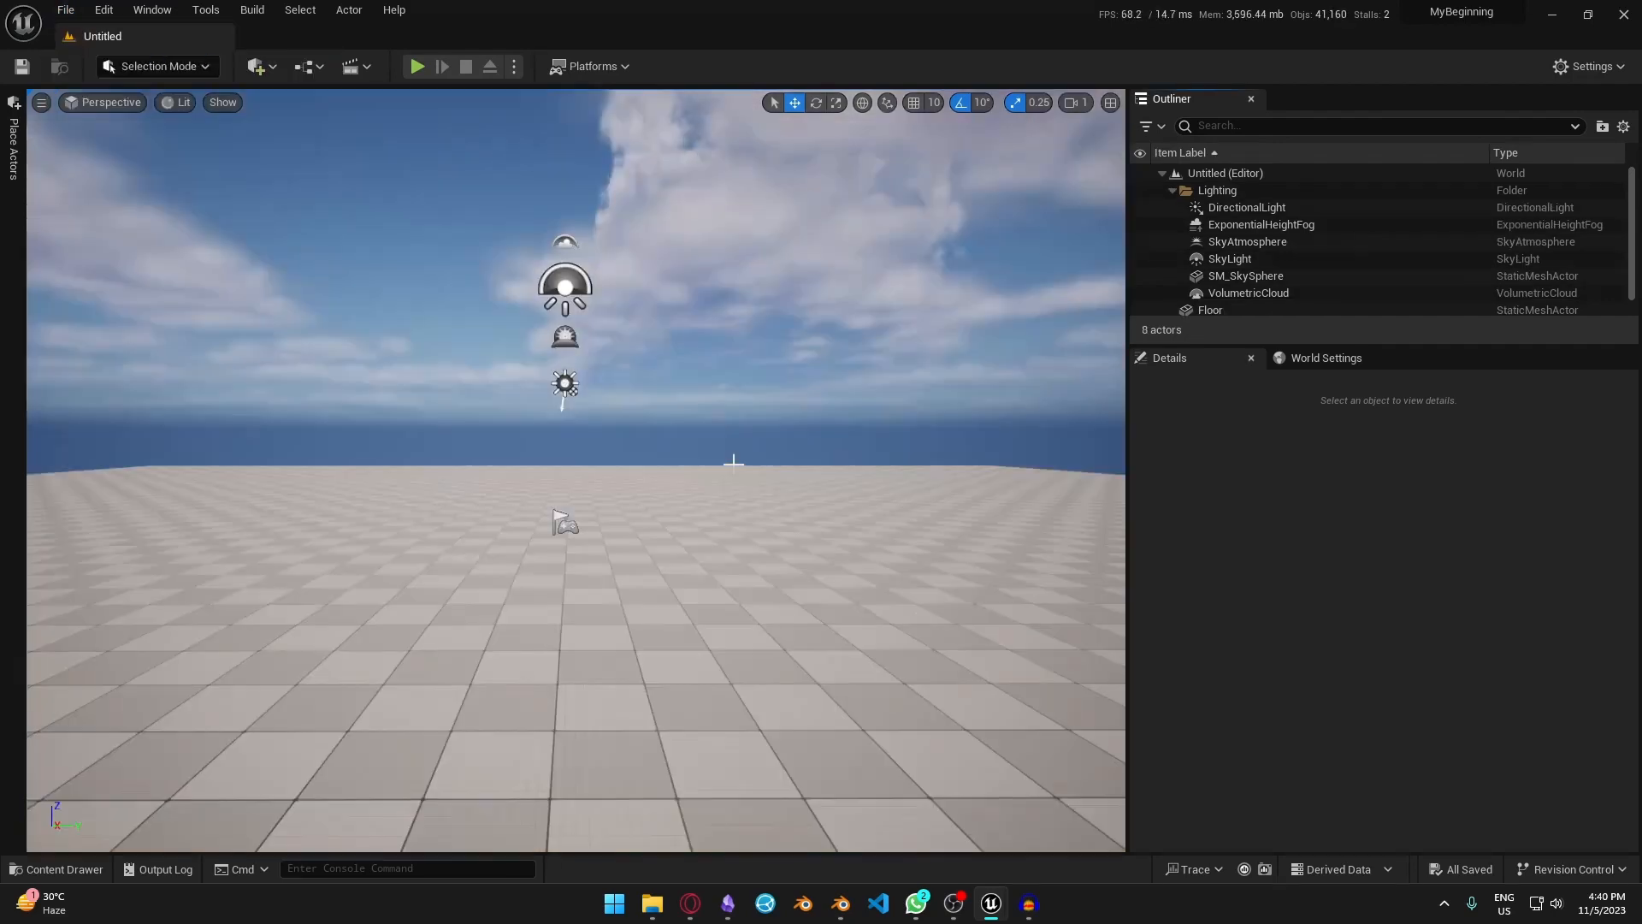
# - Delete the SkyAtmosphere, SkyLight, SM_SkySphere and VolumetricCloud actors from the level
pyautogui.click(1261, 224)
pyautogui.keyDown('shift'); pyautogui.click(1257, 292); pyautogui.keyUp('shift')
pyautogui.click(1258, 242)
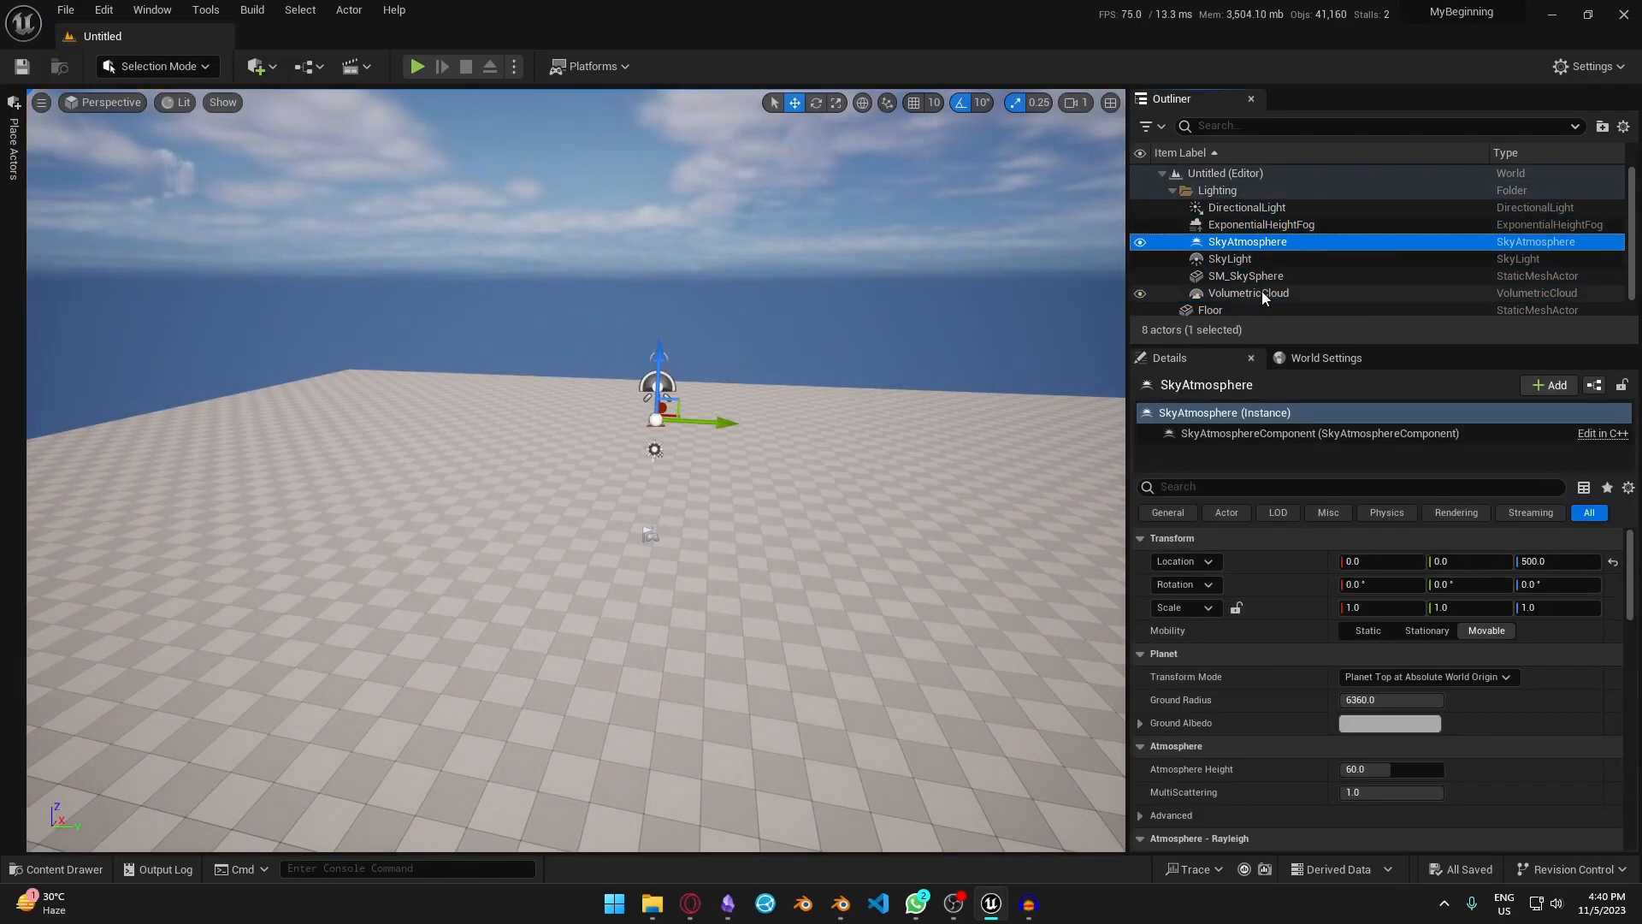
pyautogui.keyDown('shift'); pyautogui.click(1253, 293); pyautogui.keyUp('shift')
pyautogui.press('Delete')
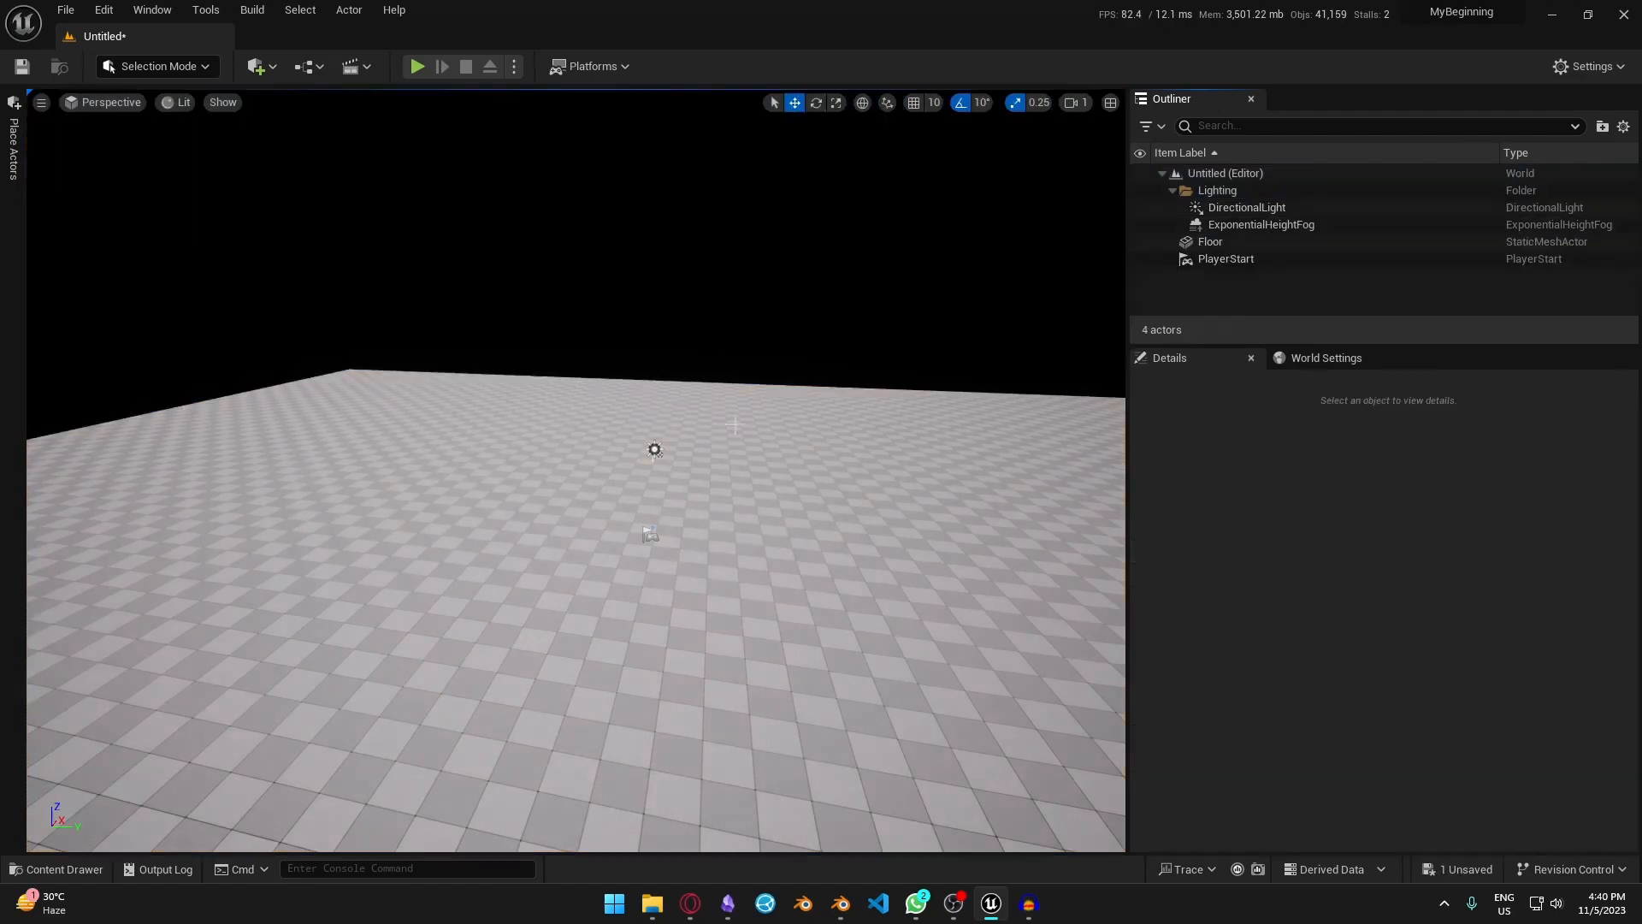
# - Create a new landscape with 63×63-quad sections, 8 × 8 components and 505 × 505 overall resolution
pyautogui.click(183, 70)
pyautogui.click(181, 115)
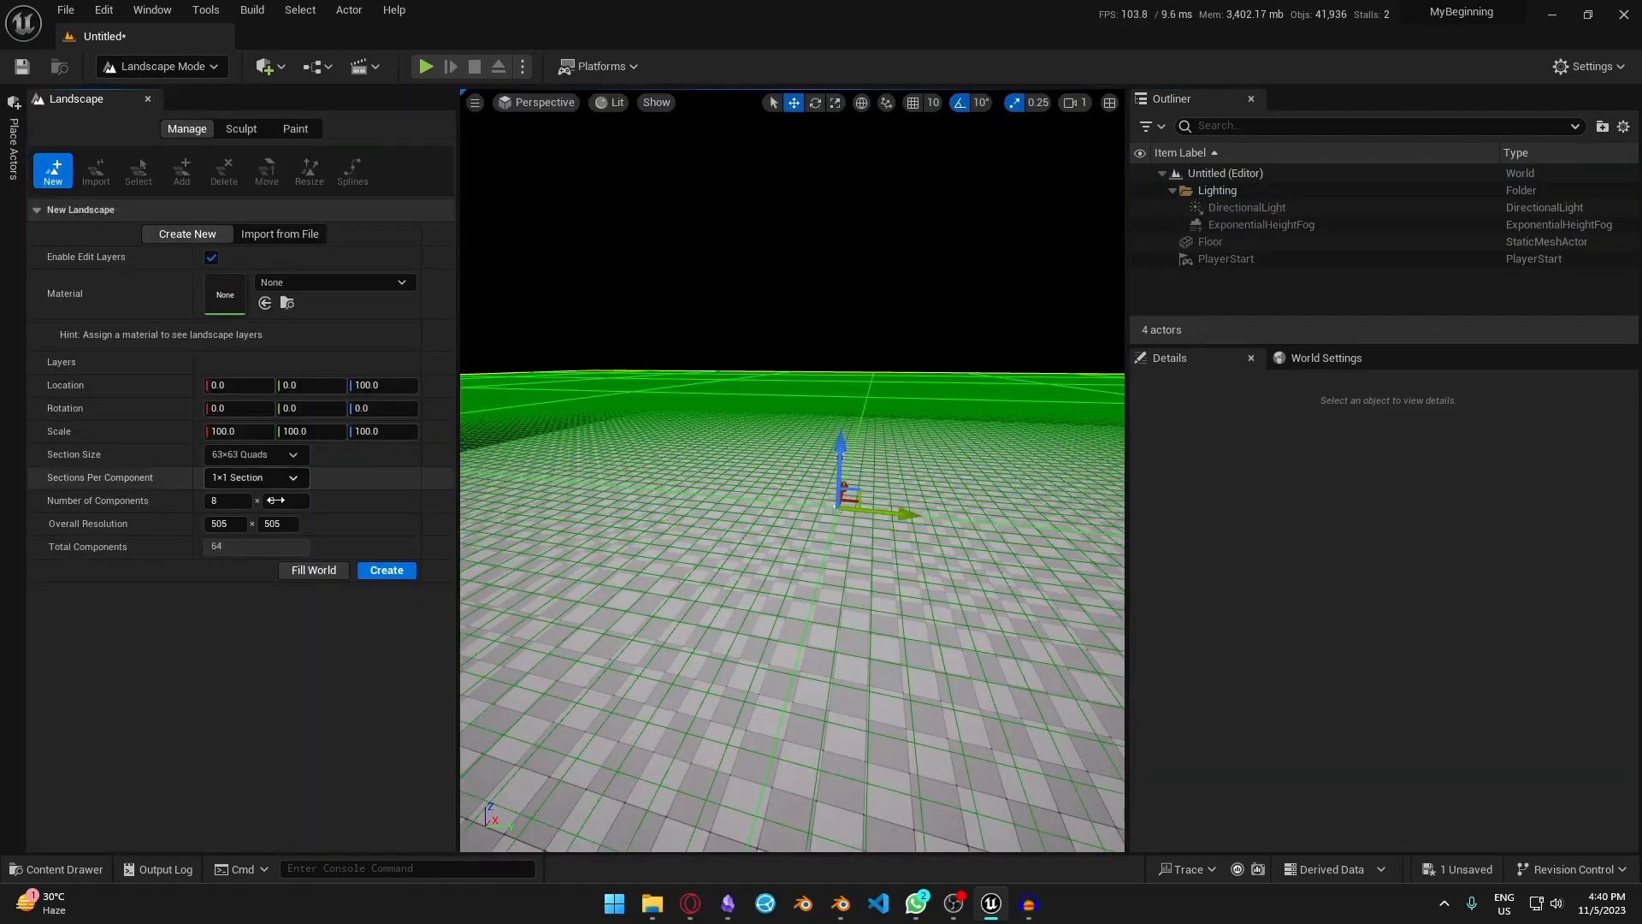
pyautogui.click(386, 570)
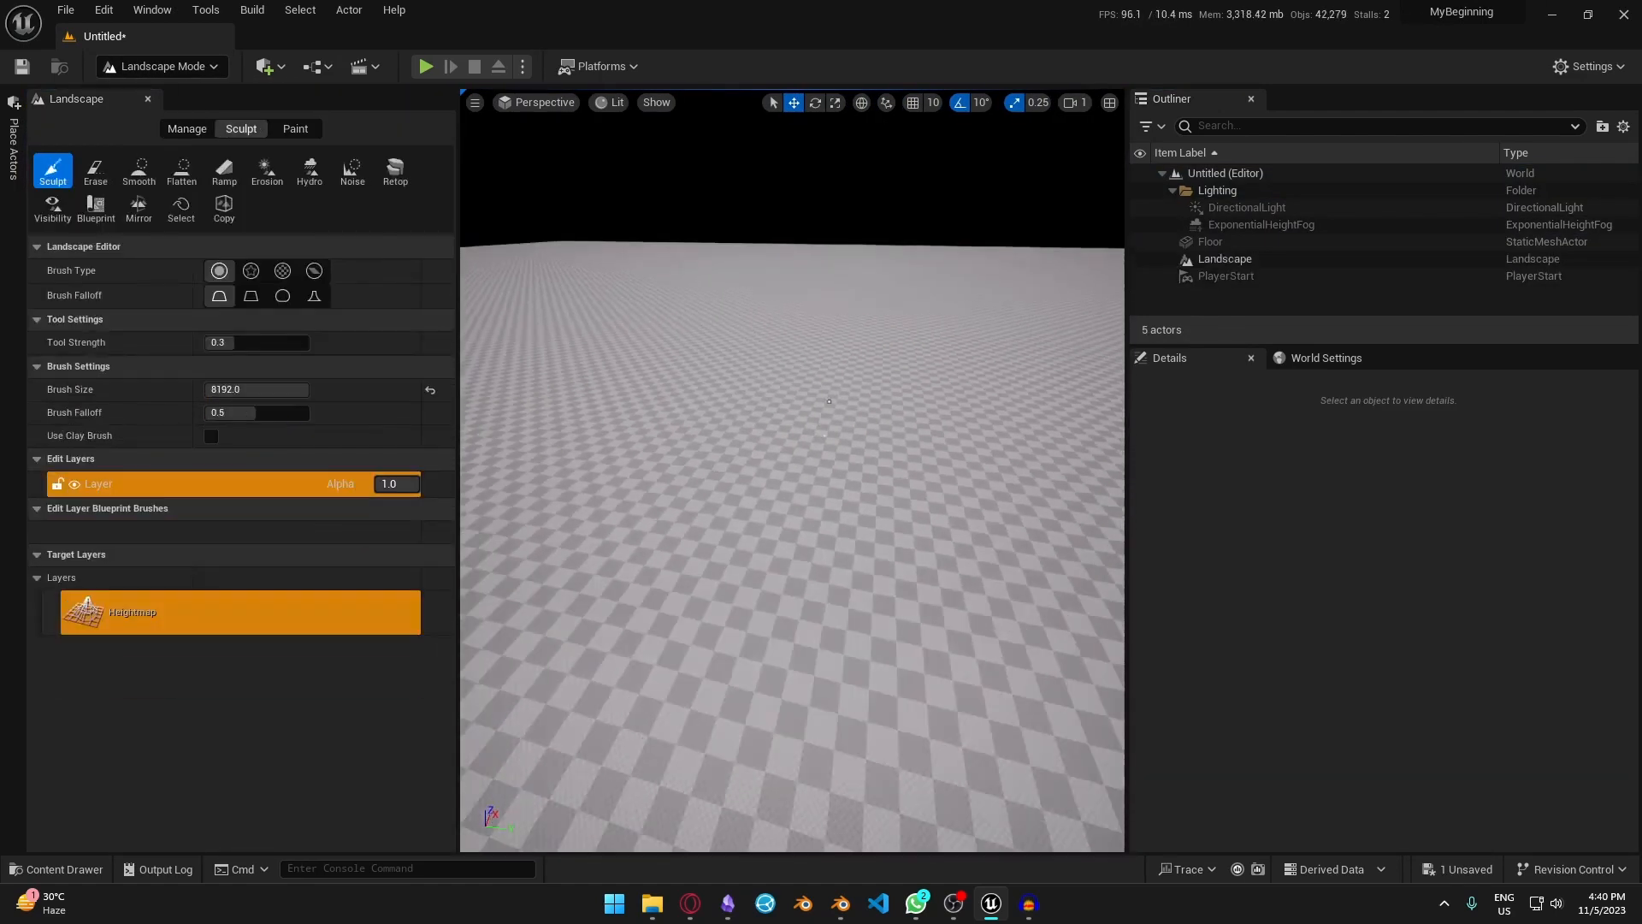
# - Sculpt hills and a valley into the landscape with brush size 8192 and strength 0.3, and smooth the slopes
pyautogui.scroll(1, 829, 401)
pyautogui.moveTo(829, 401)
pyautogui.mouseDown(button='right')
pyautogui.moveTo(829, 461)
pyautogui.moveTo(912, 462)
pyautogui.mouseUp(button='right')
pyautogui.moveTo(770, 727)
pyautogui.mouseDown()
pyautogui.moveTo(913, 265)
pyautogui.moveTo(876, 788)
pyautogui.moveTo(984, 710)
pyautogui.moveTo(838, 710)
pyautogui.mouseUp()
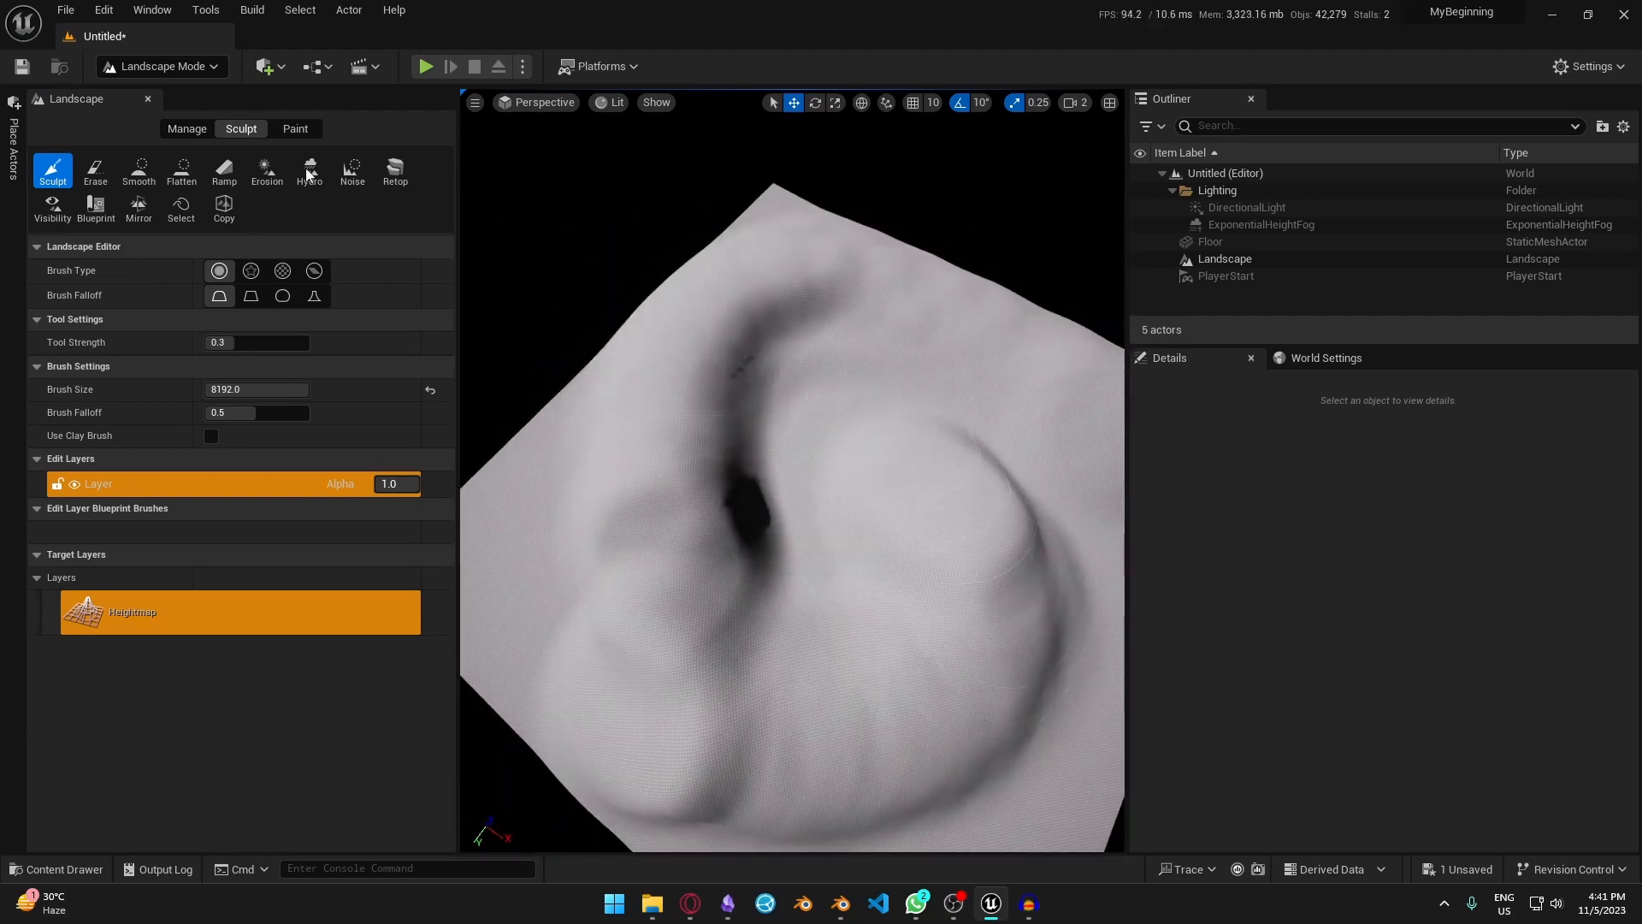
pyautogui.click(138, 171)
pyautogui.moveTo(770, 282)
pyautogui.mouseDown()
pyautogui.moveTo(722, 708)
pyautogui.moveTo(825, 514)
pyautogui.moveTo(1047, 661)
pyautogui.mouseUp()
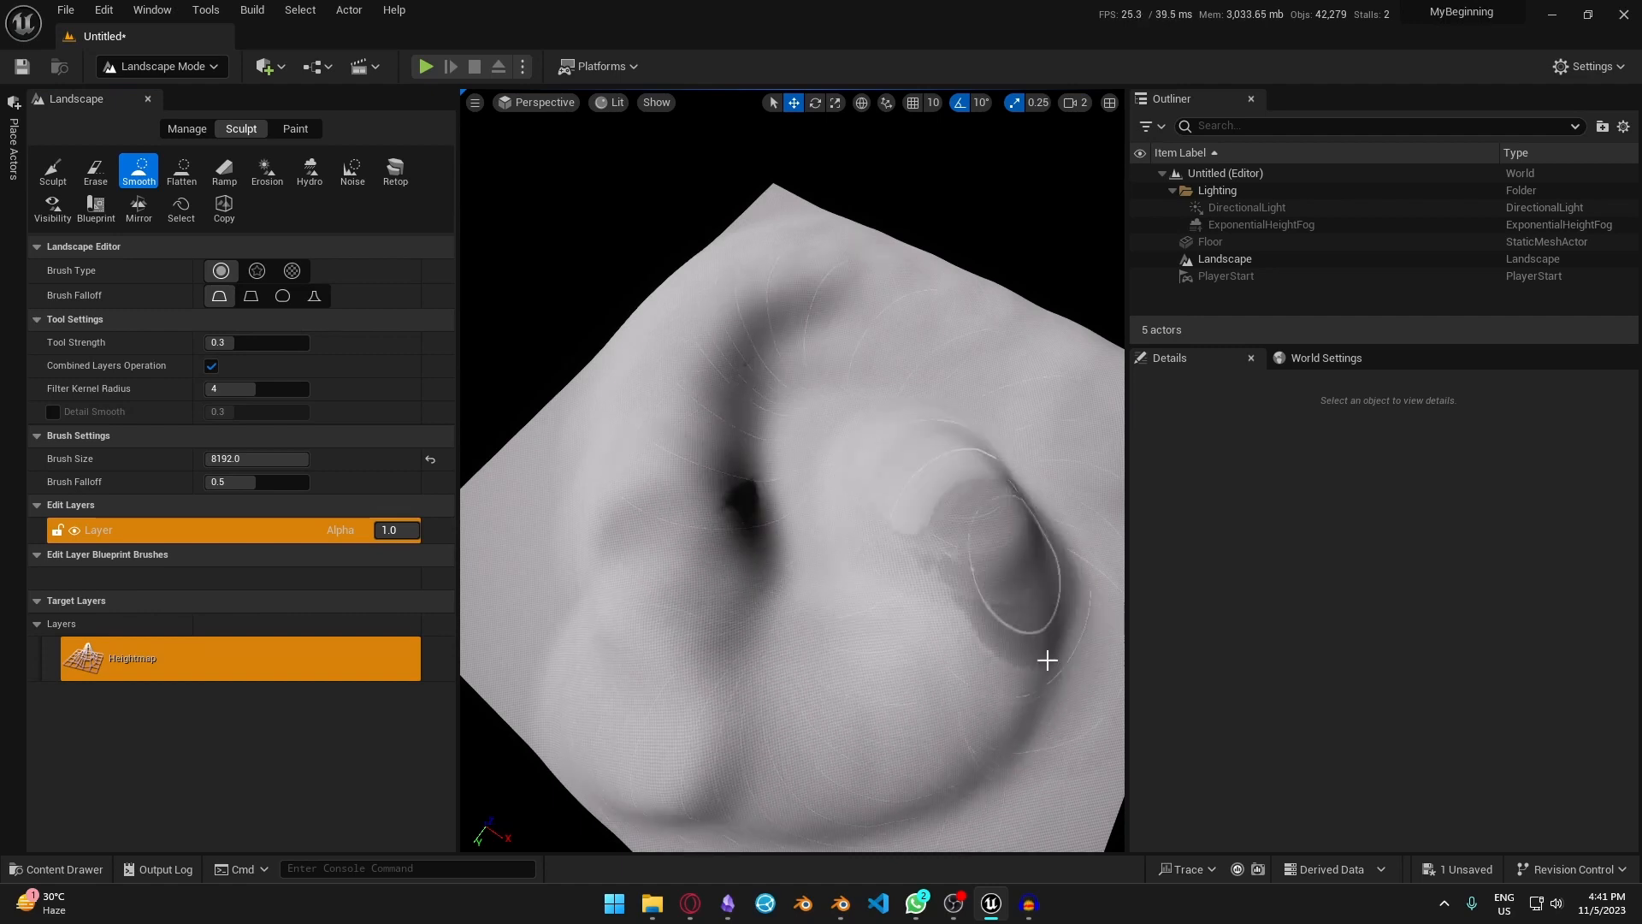
# - Apply Hydro erosion over the sculpted hills with 28 iterations and brush size 8192
pyautogui.click(310, 172)
pyautogui.moveTo(724, 460)
pyautogui.mouseDown()
pyautogui.moveTo(855, 693)
pyautogui.moveTo(836, 433)
pyautogui.moveTo(964, 450)
pyautogui.mouseUp()
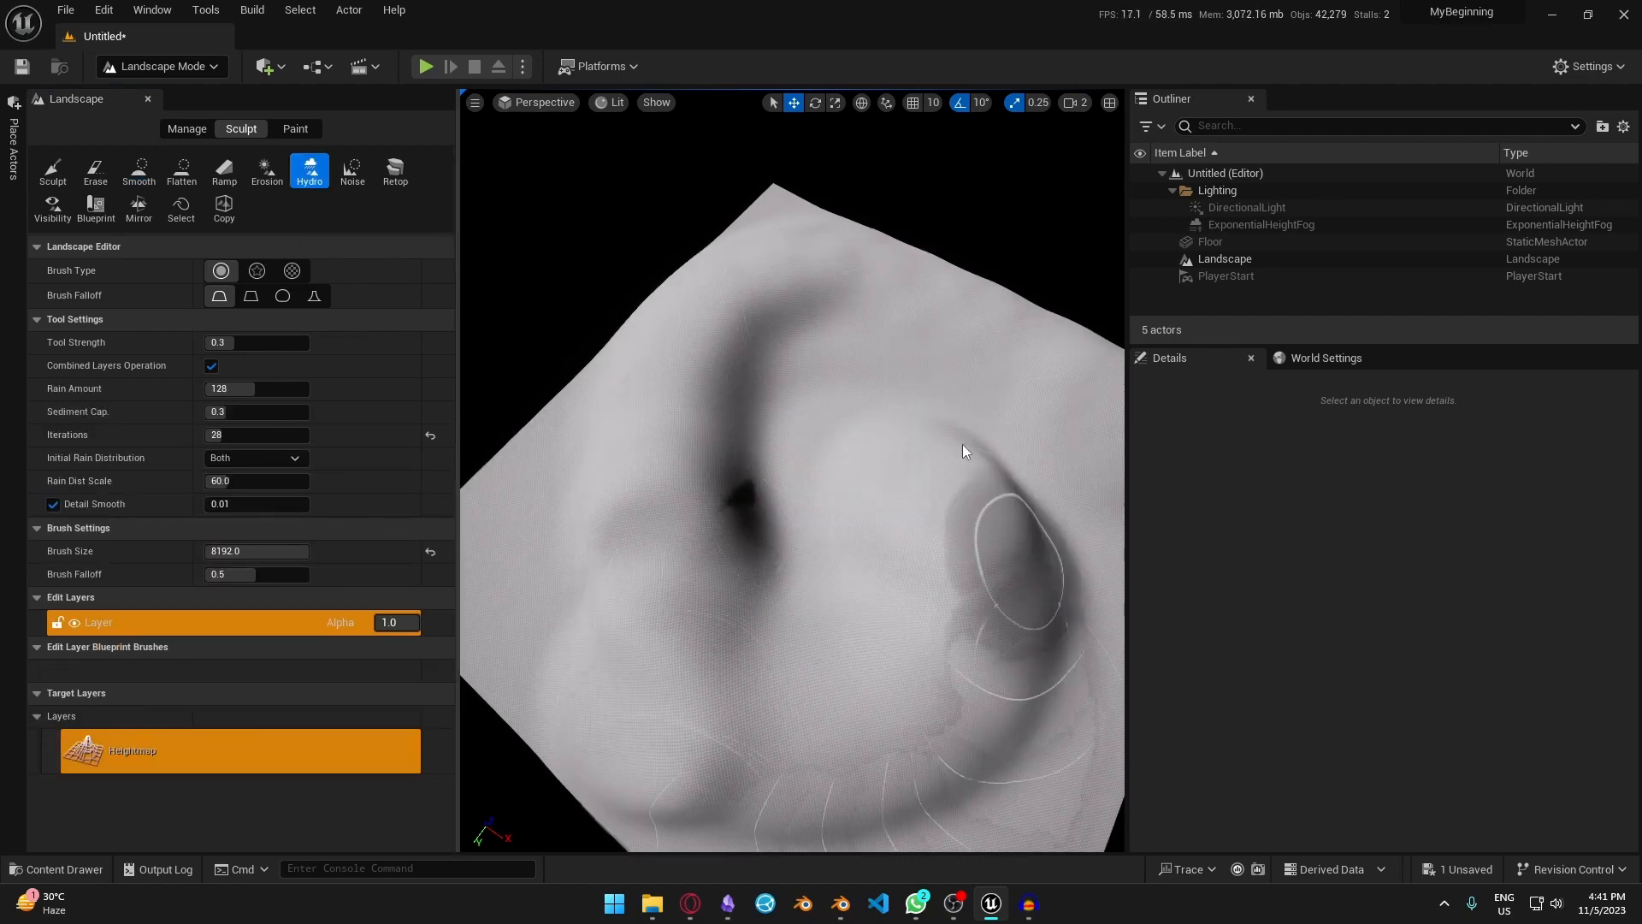
pyautogui.moveTo(855, 505); pyautogui.dragTo(697, 491, button='right')
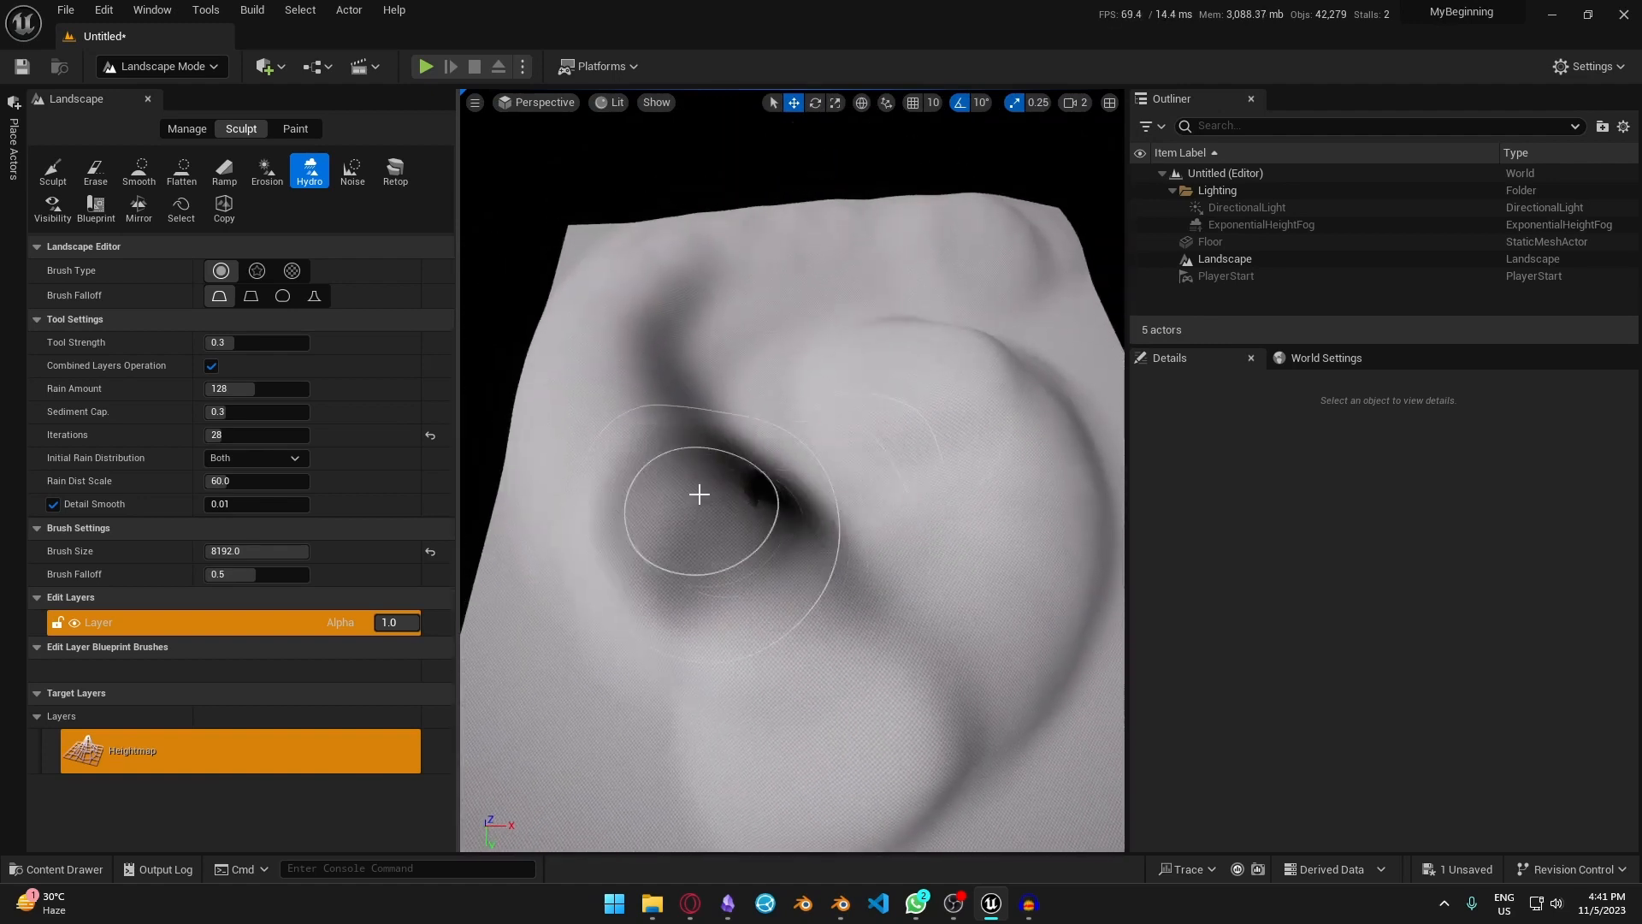
# - Import GrassModel.glb from the GrassScene folder into Tutorial/Assets/GrassModel with the default import settings
pyautogui.click(81, 869)
pyautogui.rightClick(422, 726)
pyautogui.click(121, 574)
pyautogui.click(72, 273)
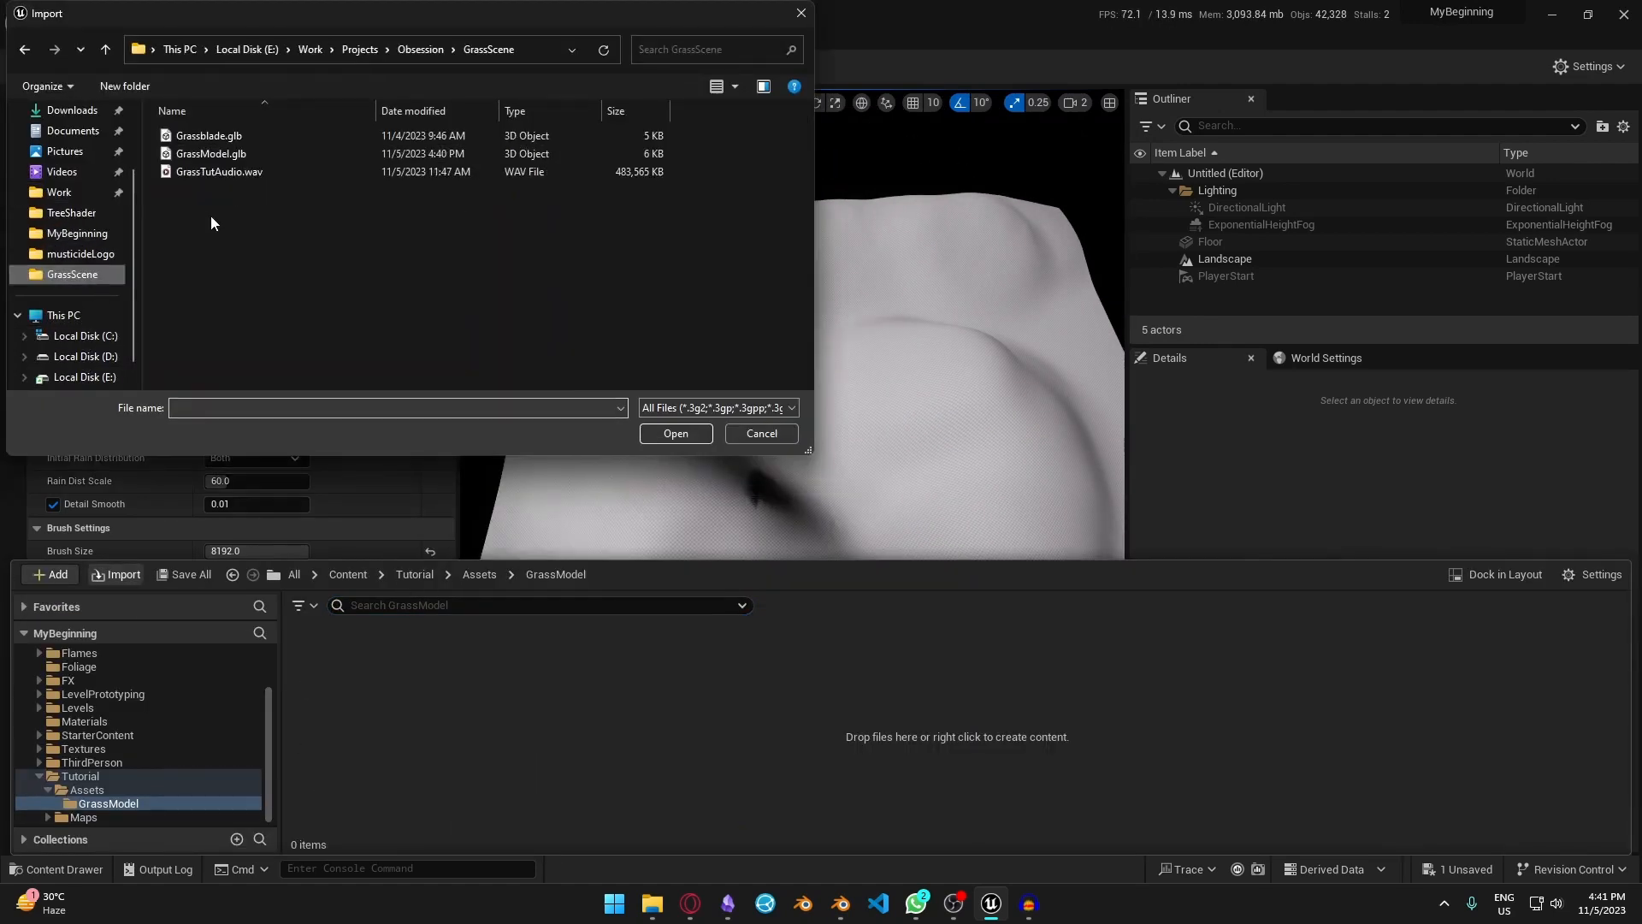
pyautogui.click(214, 136)
pyautogui.doubleClick(321, 156)
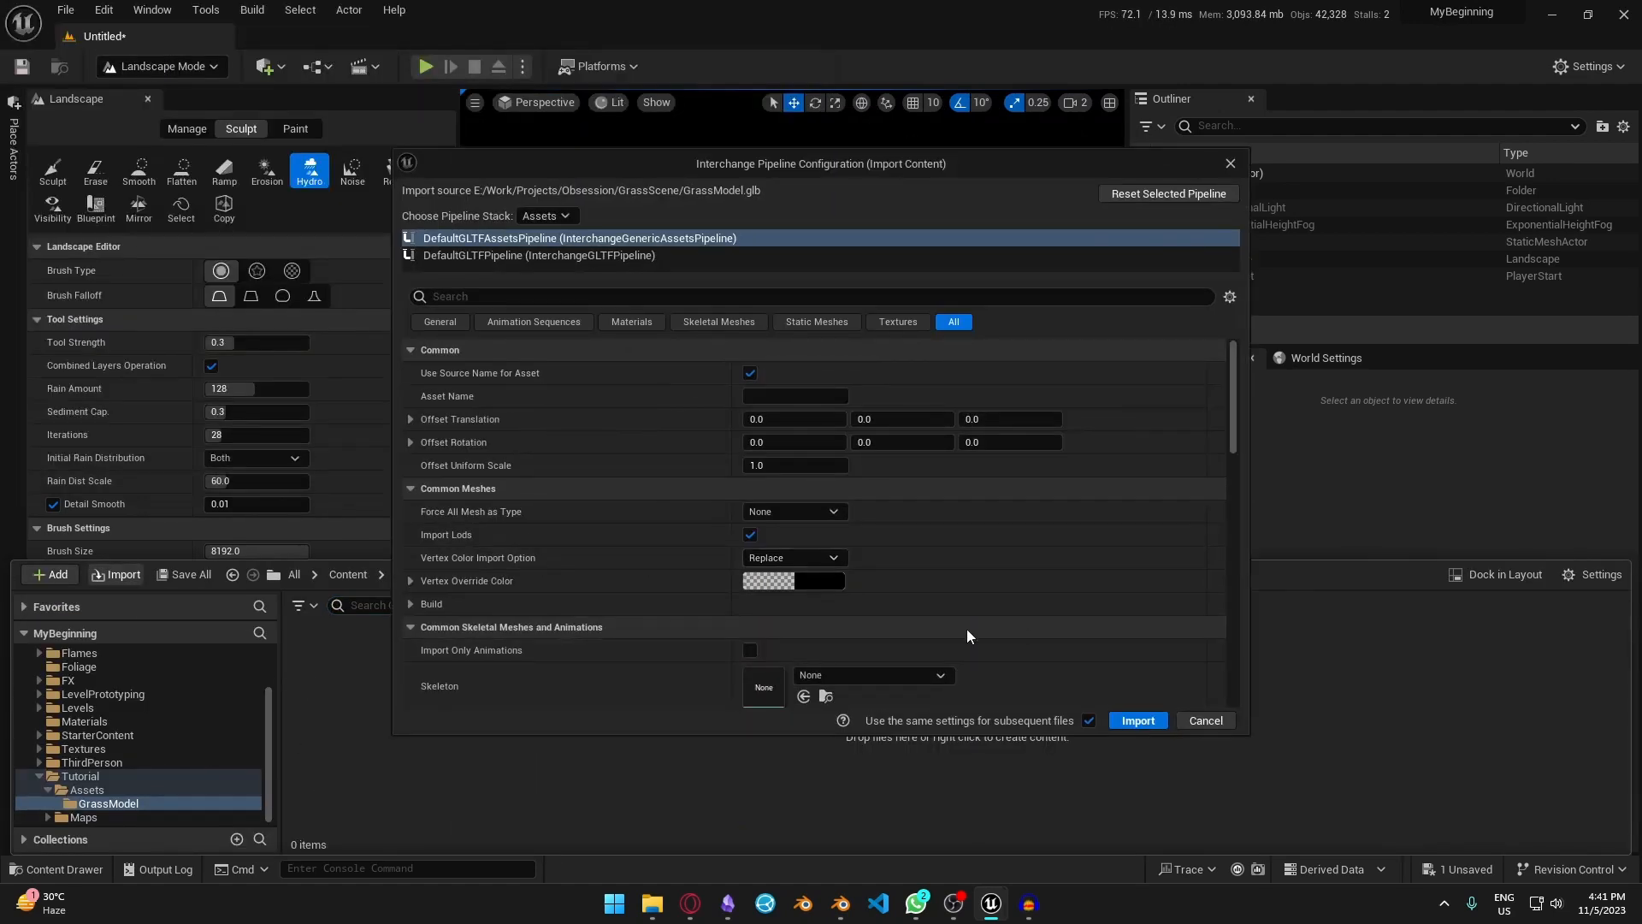
pyautogui.click(1139, 721)
# - Open the GrassModel static mesh, enable Nanite support and apply the changes
pyautogui.doubleClick(322, 675)
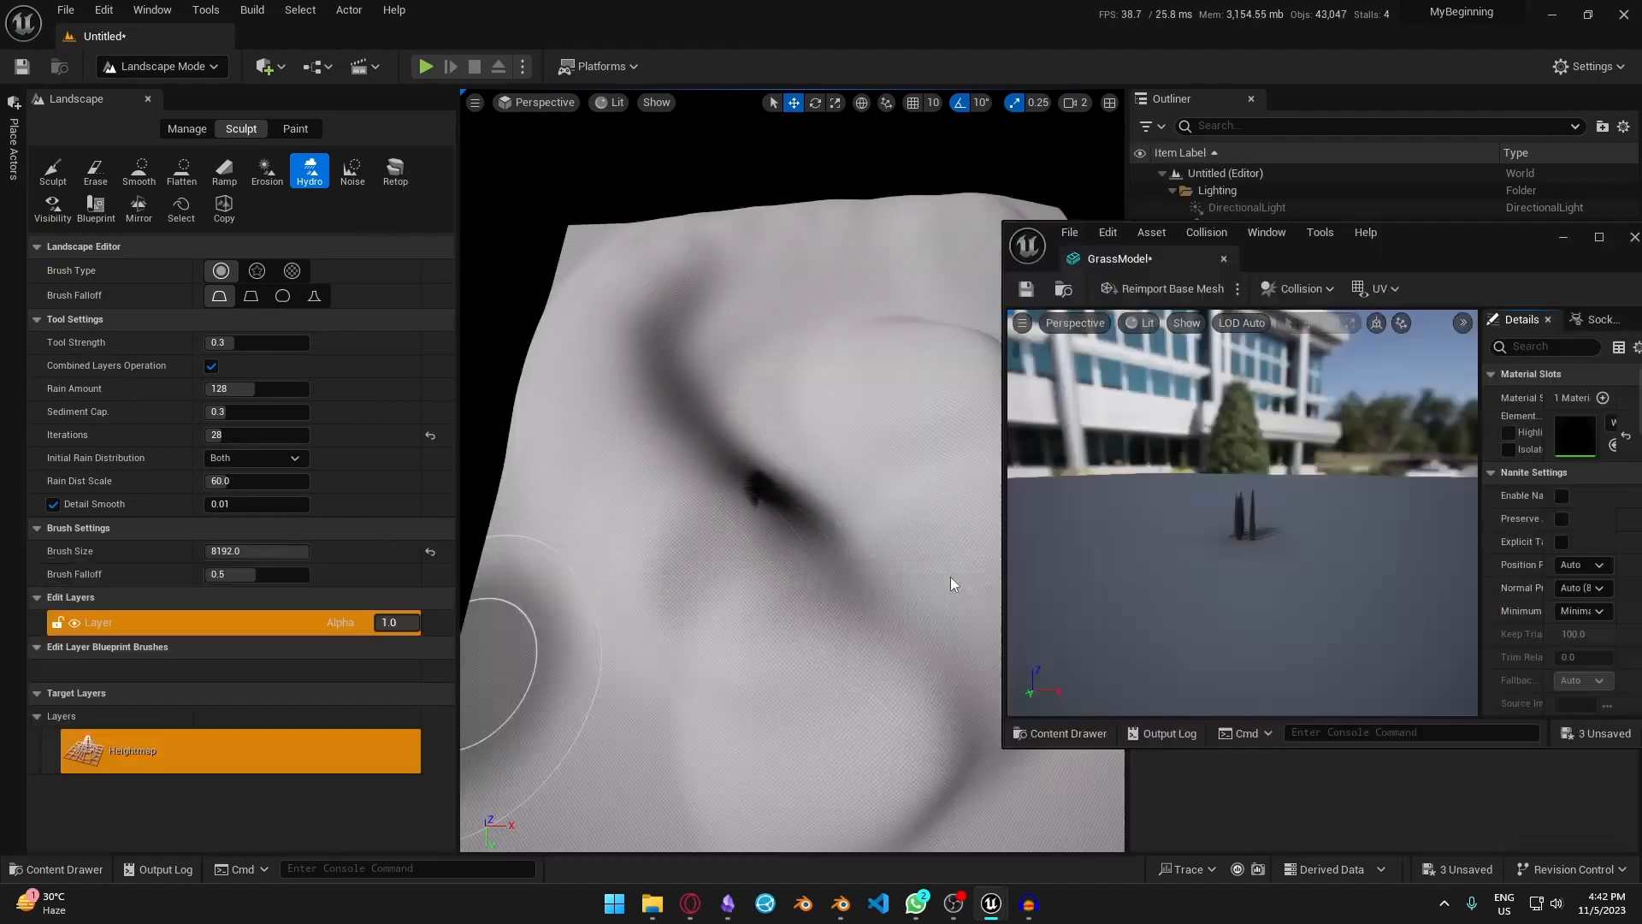
pyautogui.doubleClick(1522, 229)
pyautogui.click(1395, 272)
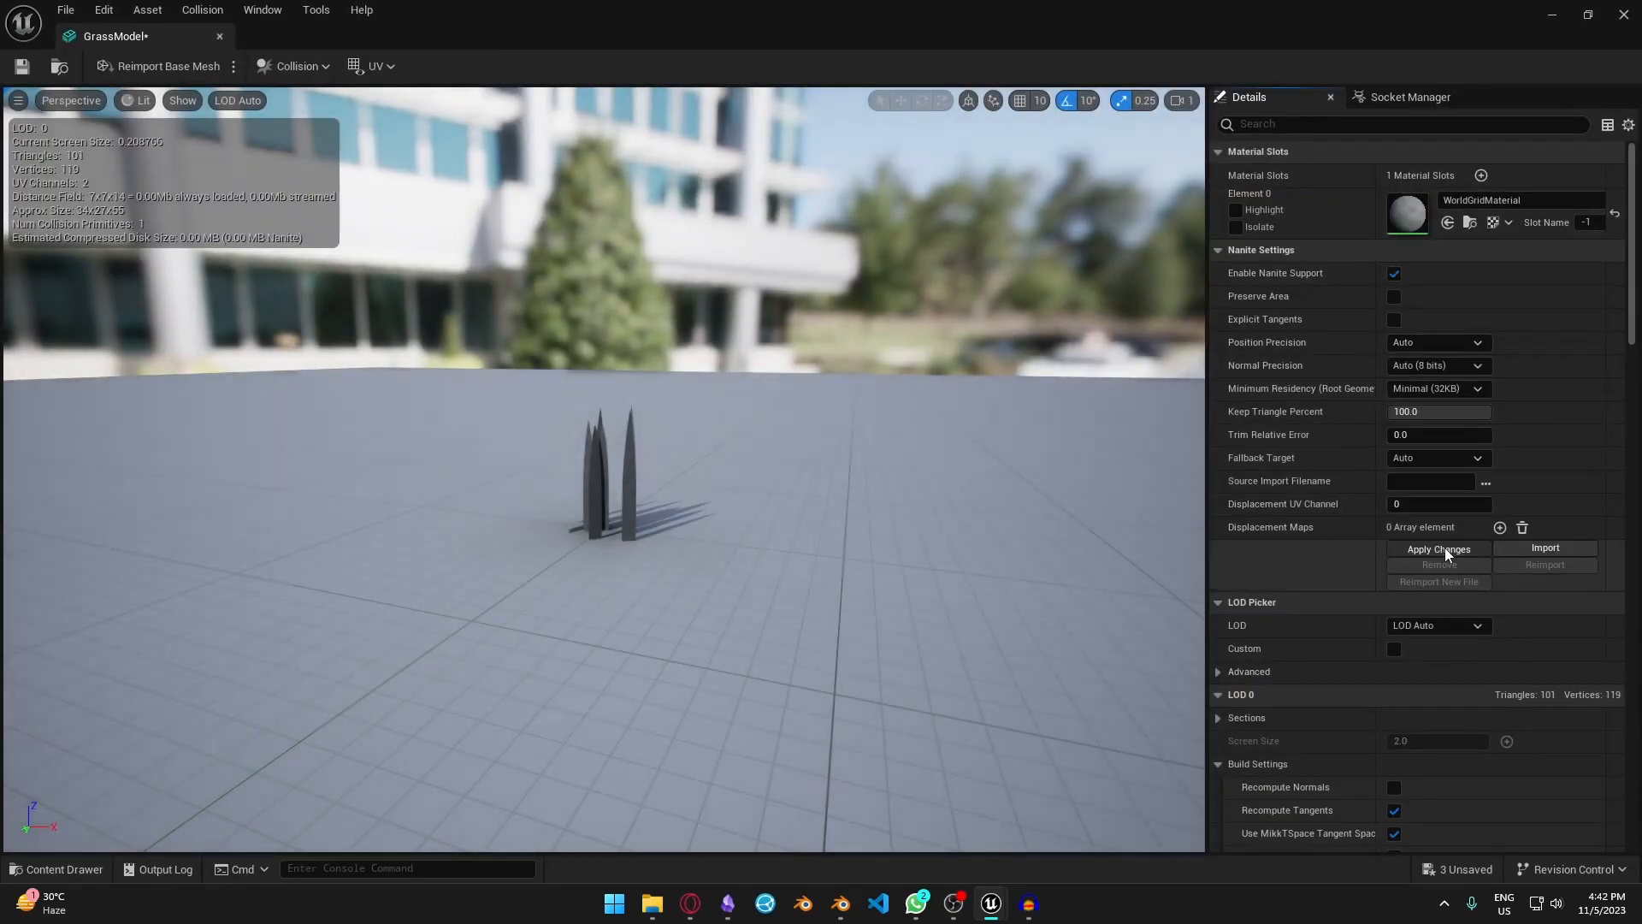
pyautogui.click(1440, 547)
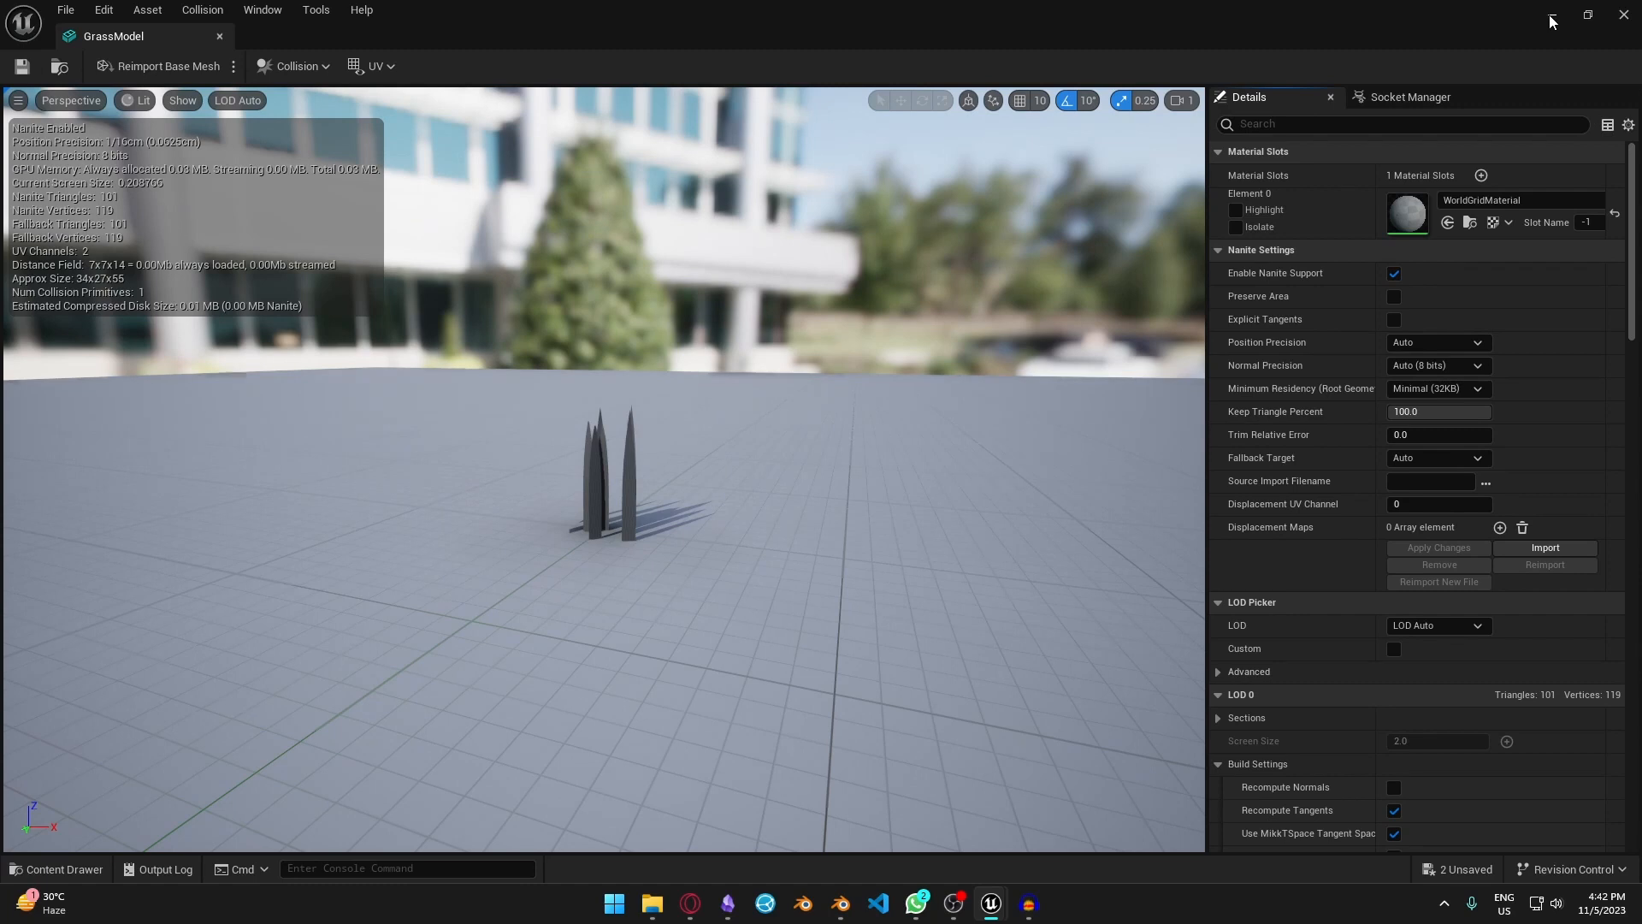
# - Create a material named M_GrassTut in the GrassModel folder and make a material instance from it
pyautogui.write('M_Grass')
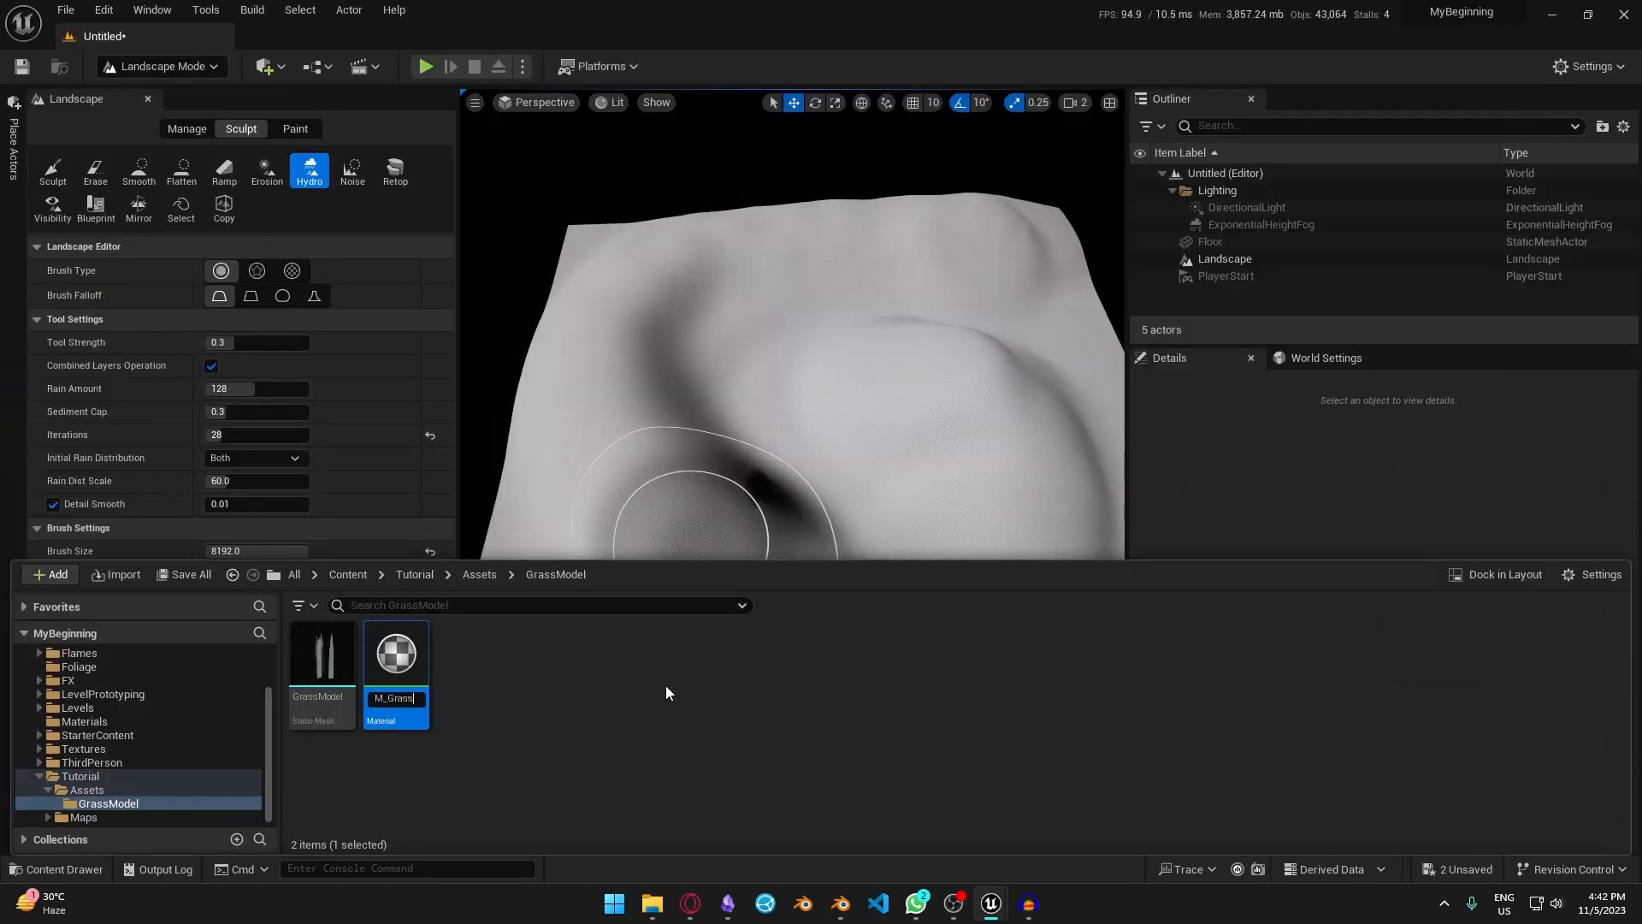
pyautogui.press('Return')
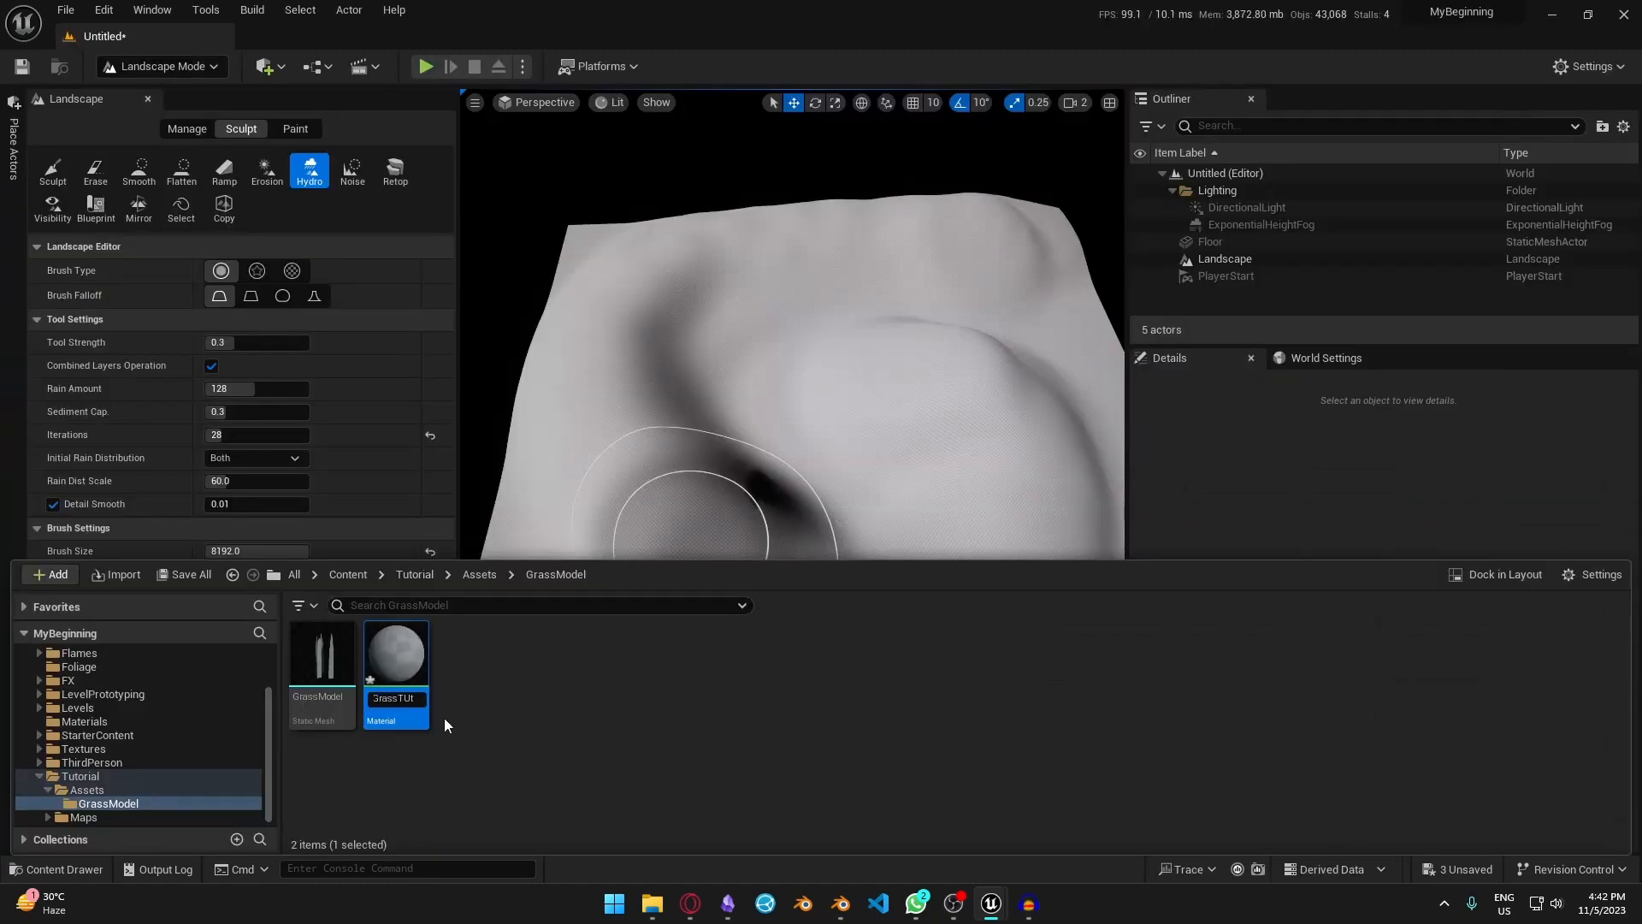
pyautogui.press('Return')
pyautogui.rightClick(402, 676)
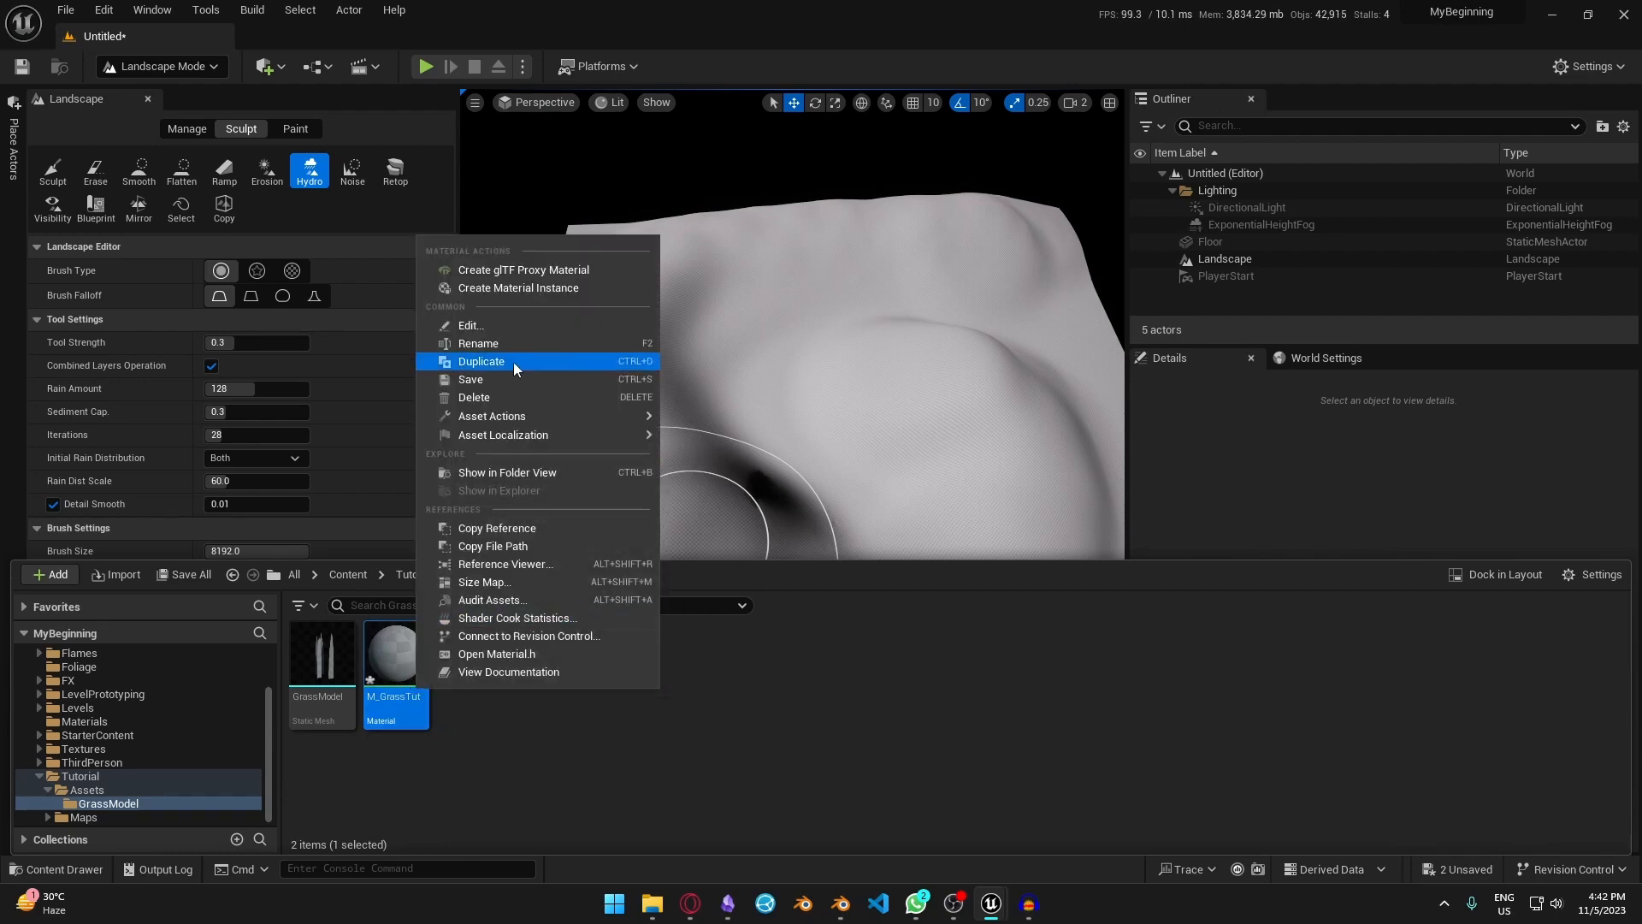
pyautogui.click(559, 288)
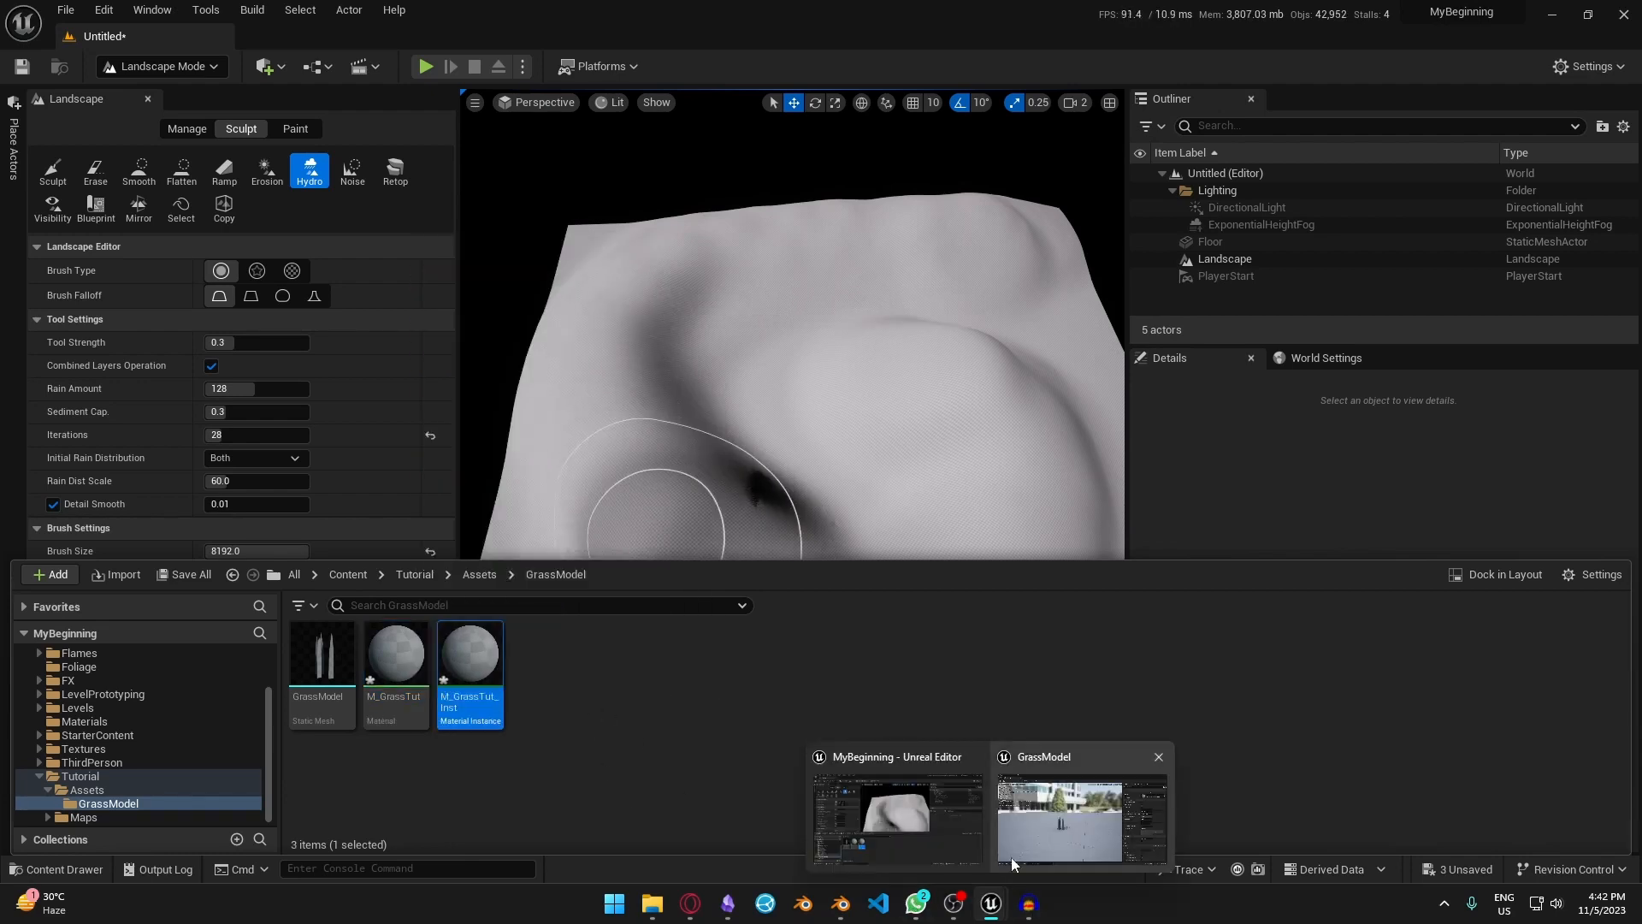
# - Assign M_GrassTut_Inst to the GrassModel mesh's material slot and open its parent material M_GrassTut for editing
pyautogui.click(1018, 834)
pyautogui.click(1455, 223)
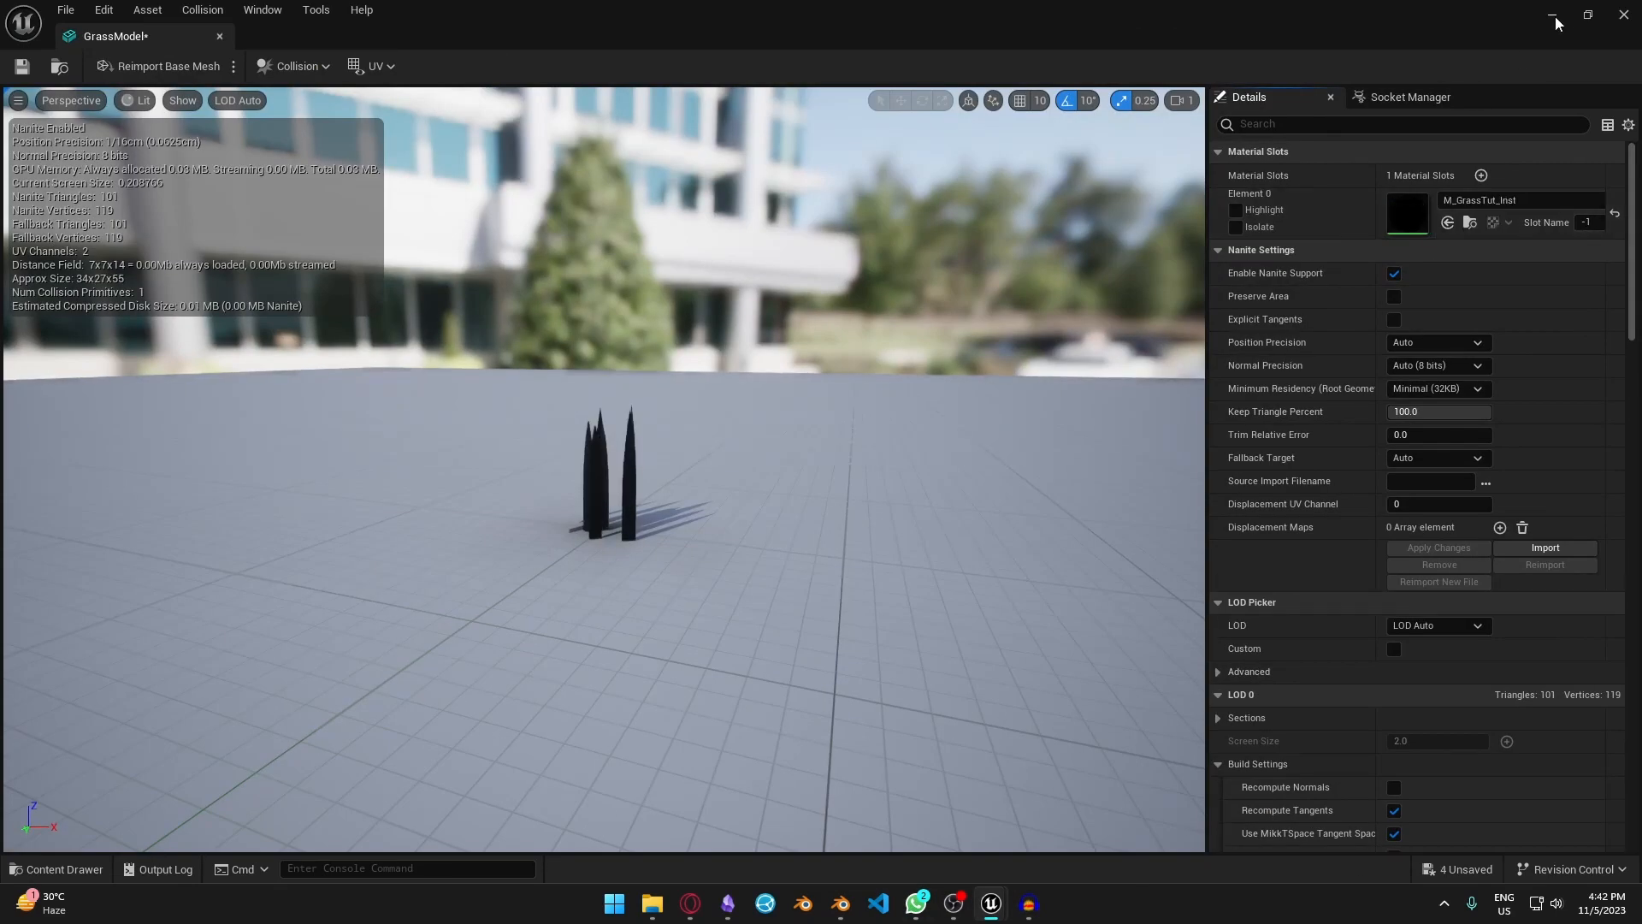
pyautogui.doubleClick(1408, 214)
pyautogui.doubleClick(1024, 245)
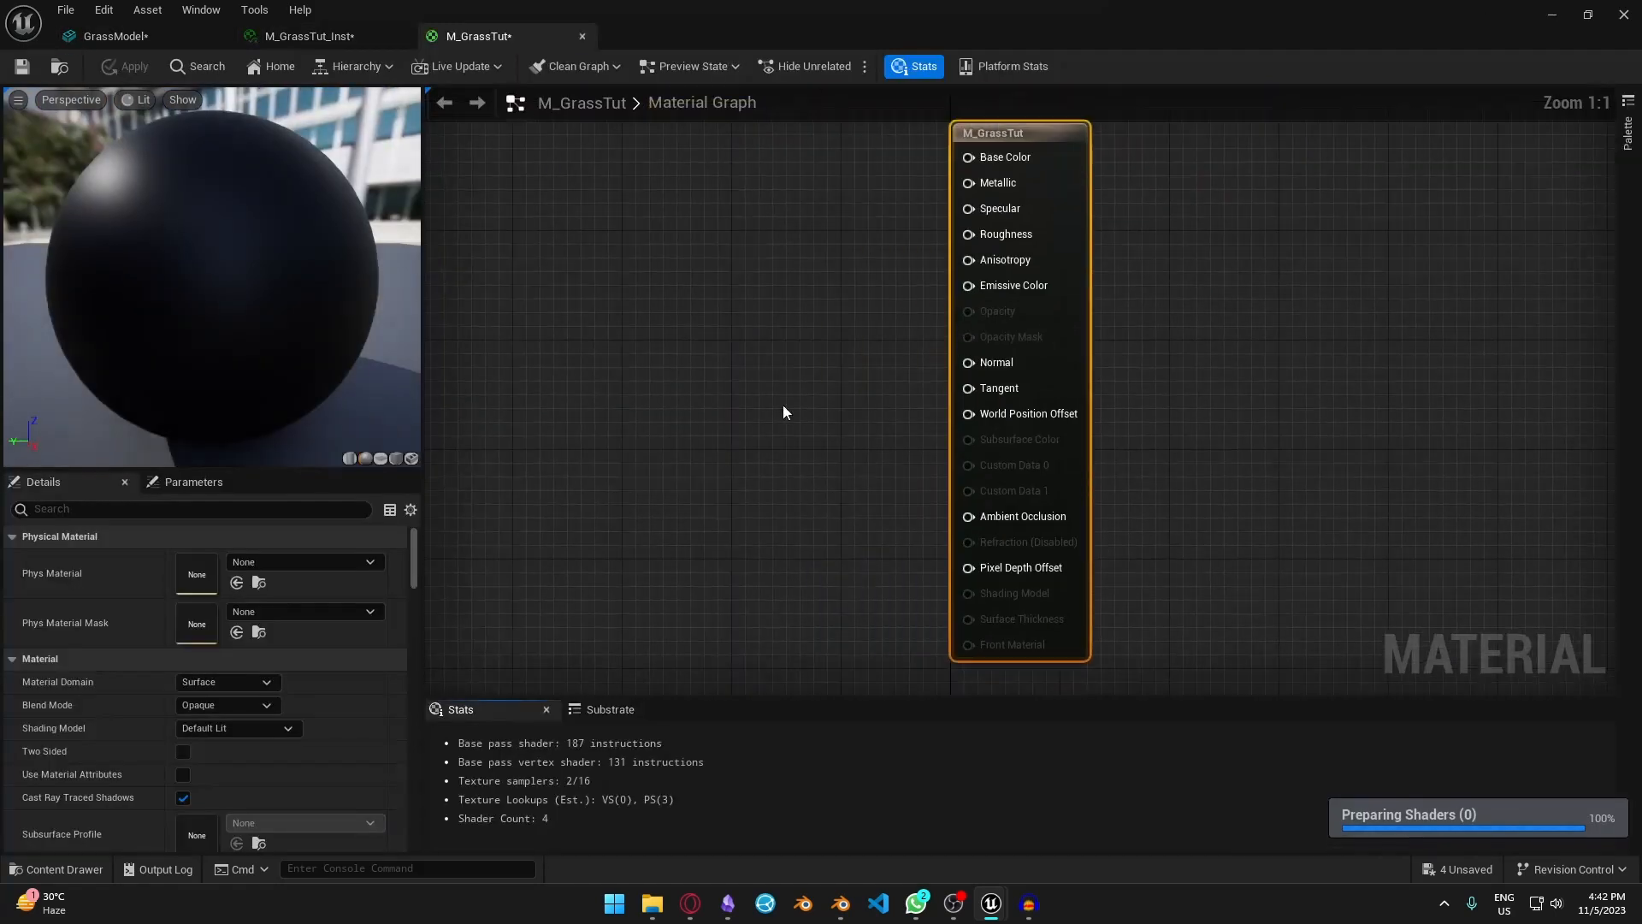
# - Set M_GrassTut's shading model to Unlit, make it two-sided and save all assets
pyautogui.click(238, 728)
pyautogui.click(198, 514)
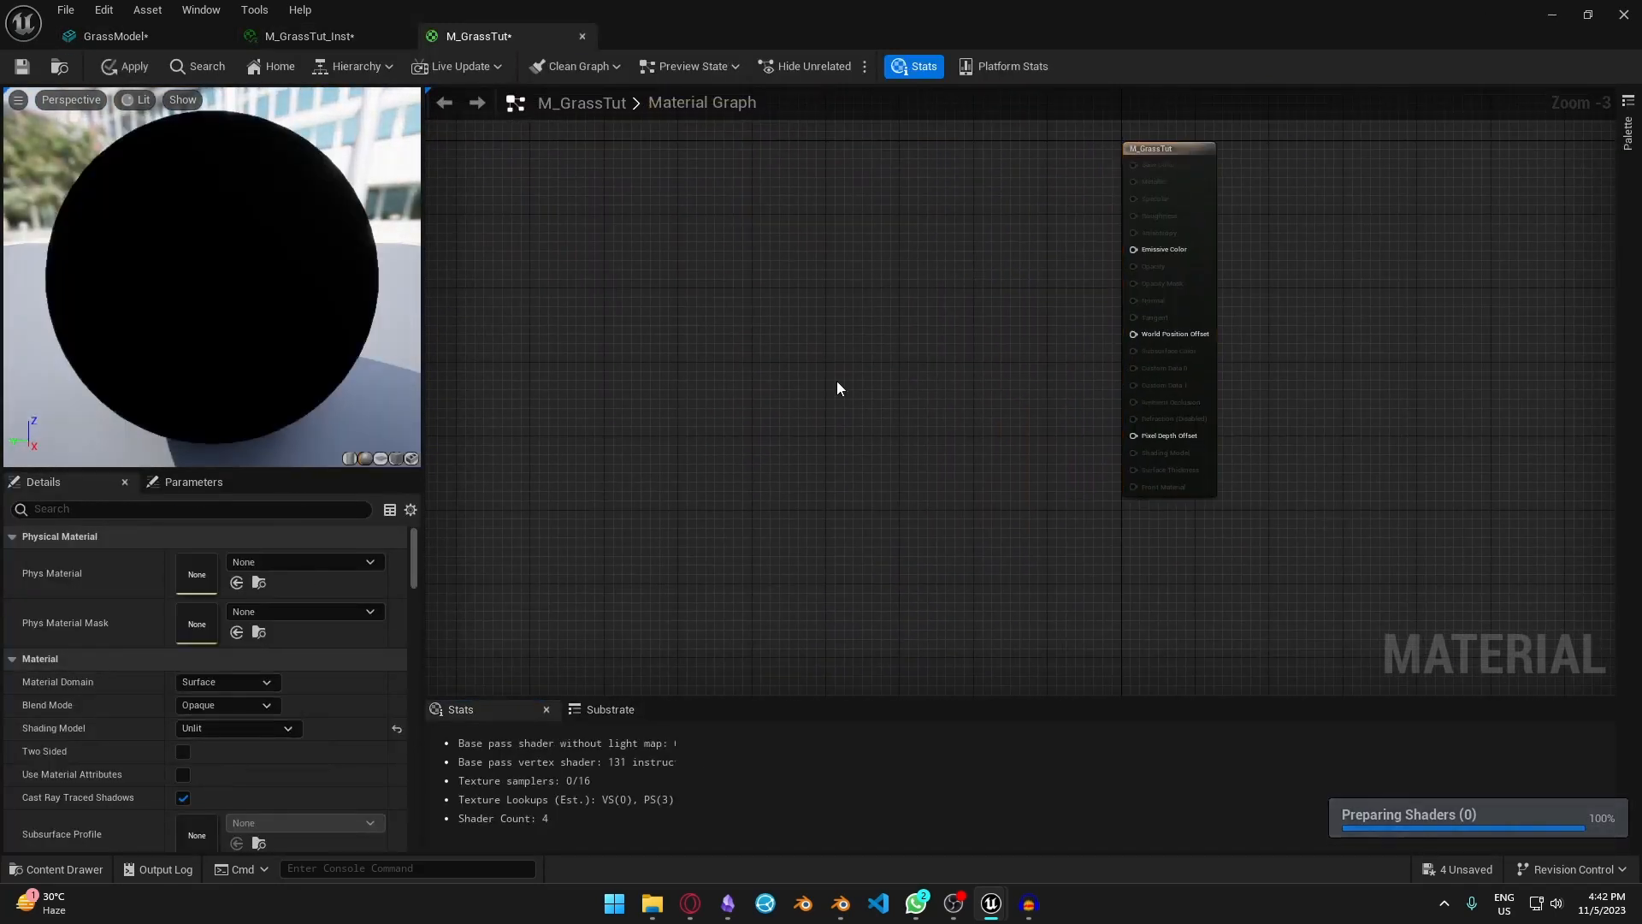
pyautogui.scroll(-1, 878, 383)
pyautogui.scroll(1, 956, 394)
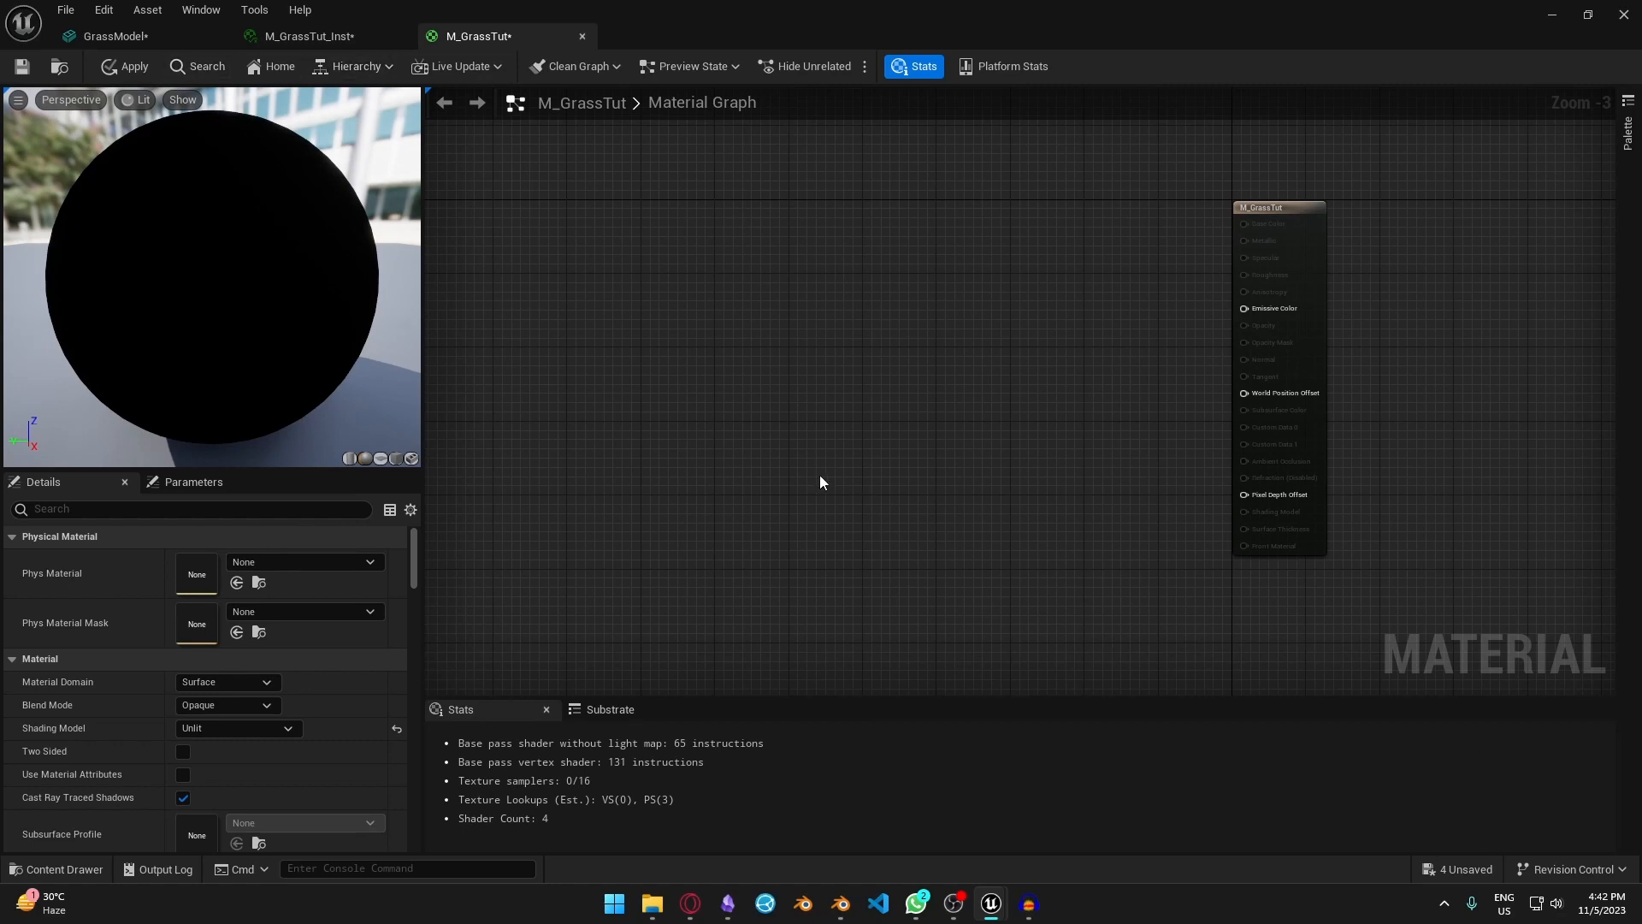
pyautogui.click(183, 751)
pyautogui.hotkey('ctrl', 'shift', 's')
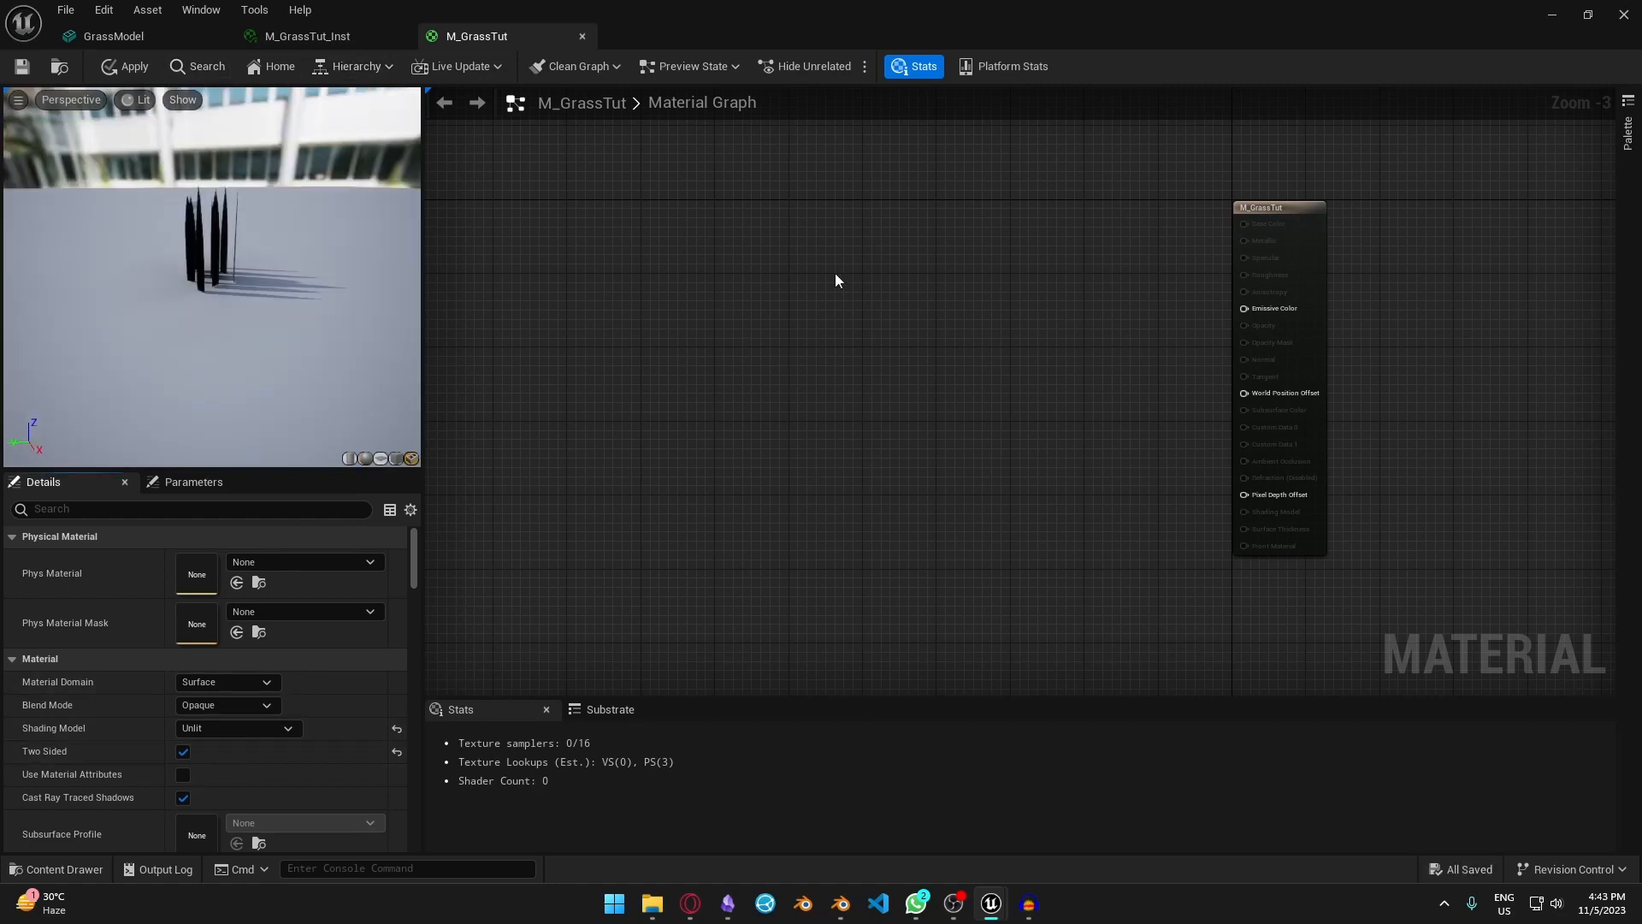
pyautogui.press('3')
pyautogui.click(849, 190)
pyautogui.press('3')
pyautogui.click(874, 306)
pyautogui.moveTo(913, 310); pyautogui.dragTo(845, 210)
pyautogui.moveTo(740, 185); pyautogui.dragTo(927, 337)
pyautogui.press('Delete')
# - Add three Constant3Vector nodes to the material graph and stack them in a column
pyautogui.press('3')
pyautogui.click(830, 180)
pyautogui.click(859, 376)
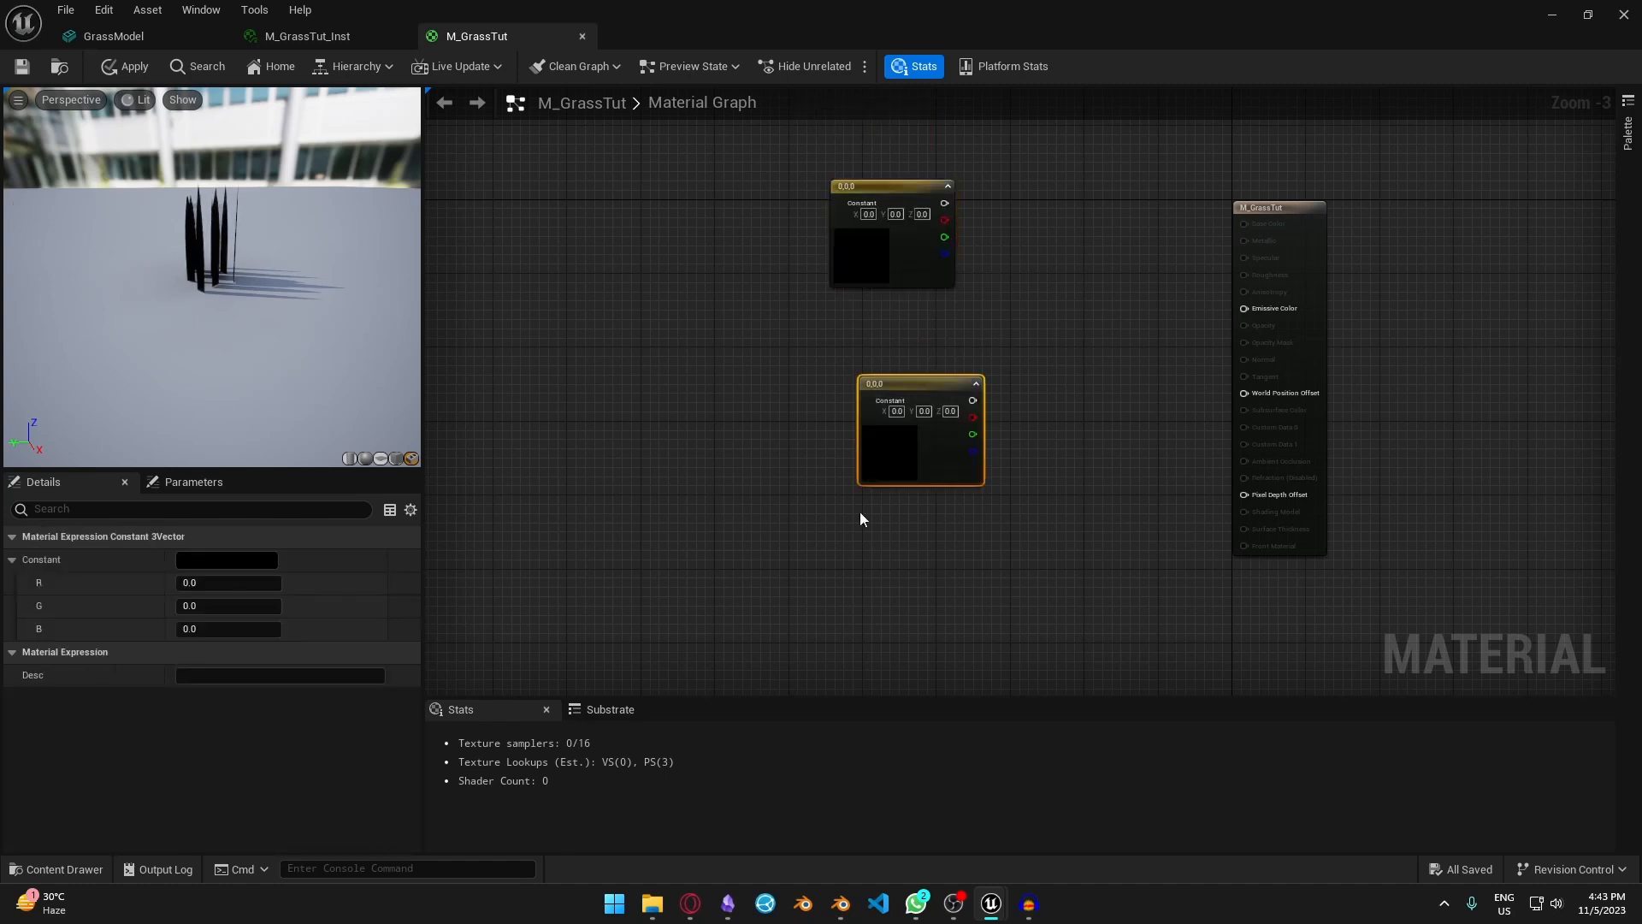
pyautogui.click(861, 538)
pyautogui.moveTo(923, 554); pyautogui.dragTo(760, 531)
pyautogui.moveTo(953, 510); pyautogui.dragTo(917, 429)
# - Convert the three vectors to parameters named TipColor, MainColor and BaseColor from top to bottom
pyautogui.hotkey('ctrl', 'a')
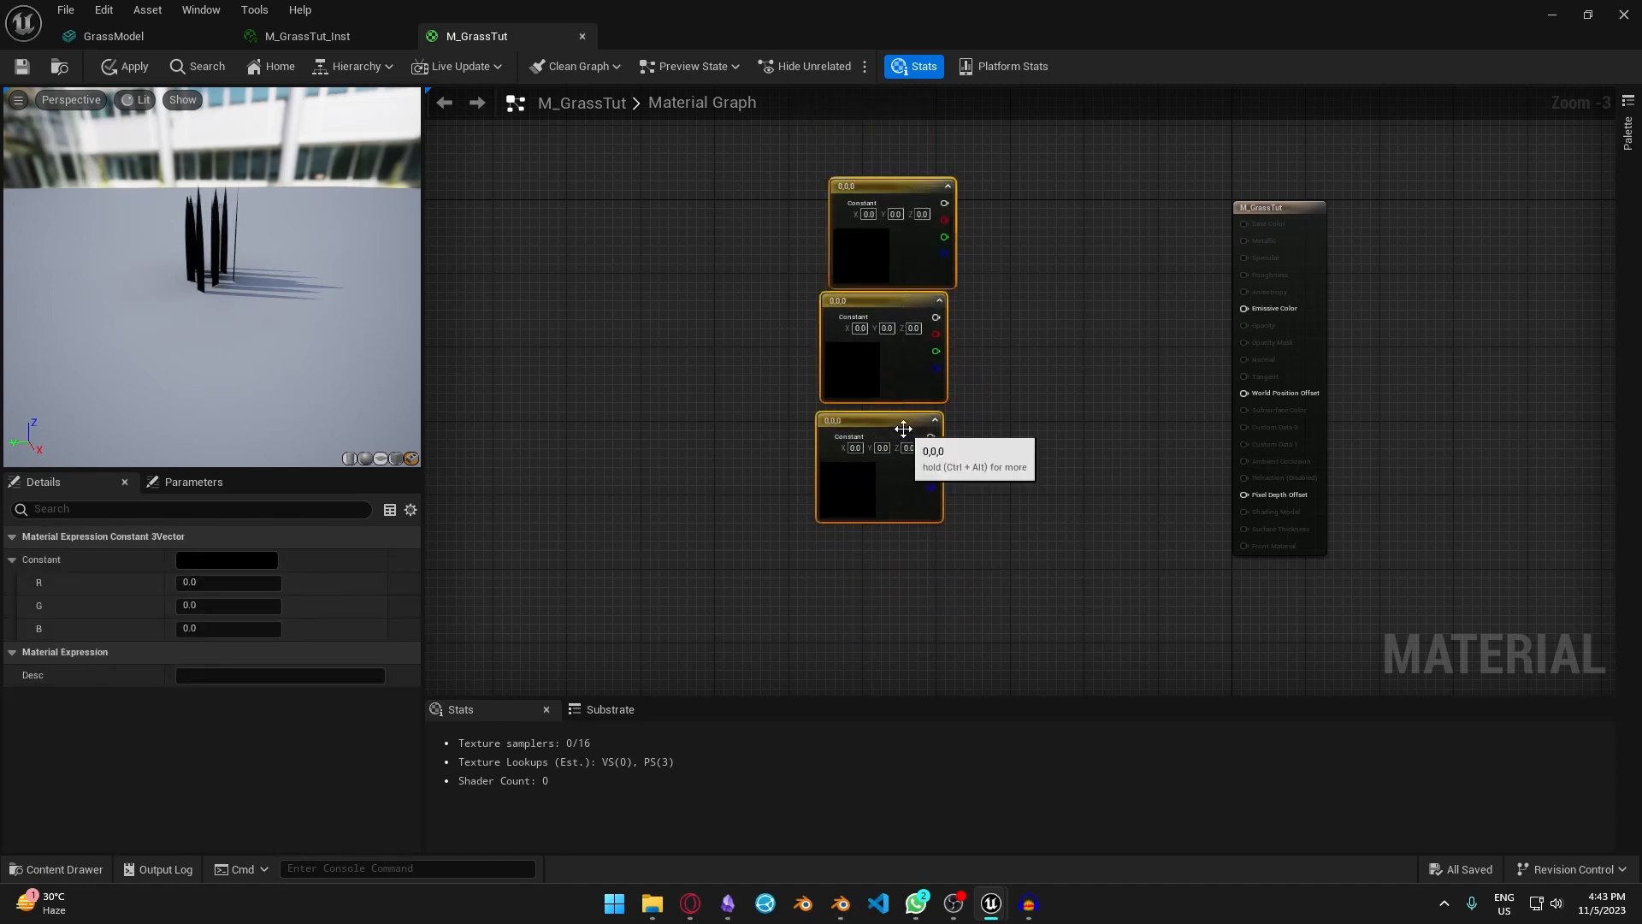
pyautogui.rightClick(904, 429)
pyautogui.click(966, 470)
pyautogui.write('BaseColor')
pyautogui.press('Return')
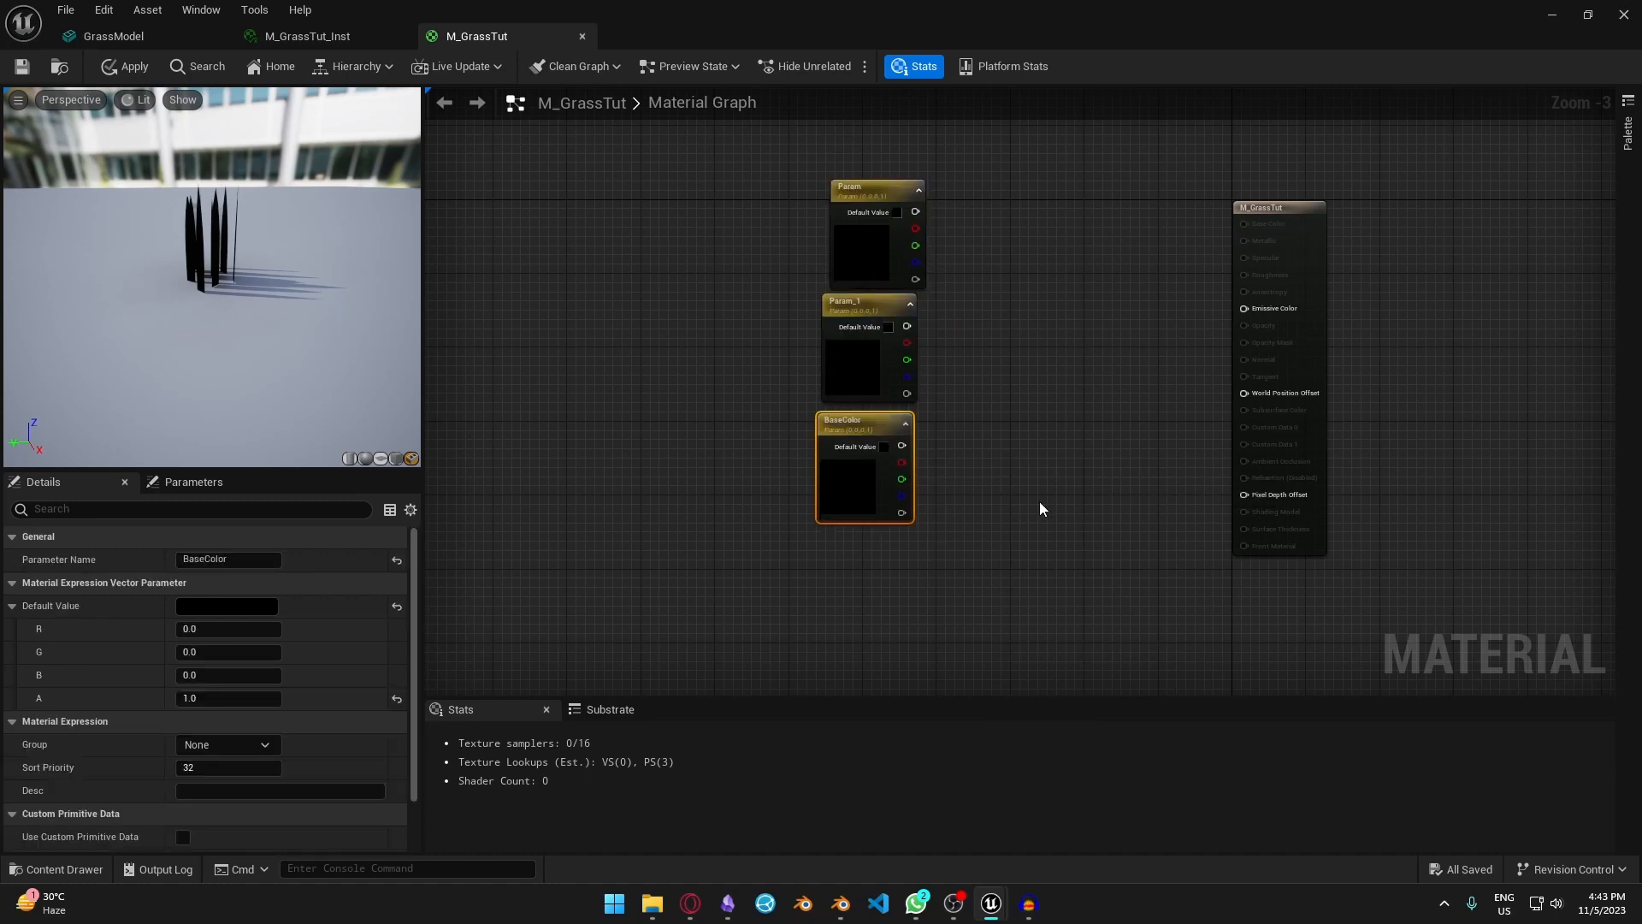
pyautogui.doubleClick(881, 301)
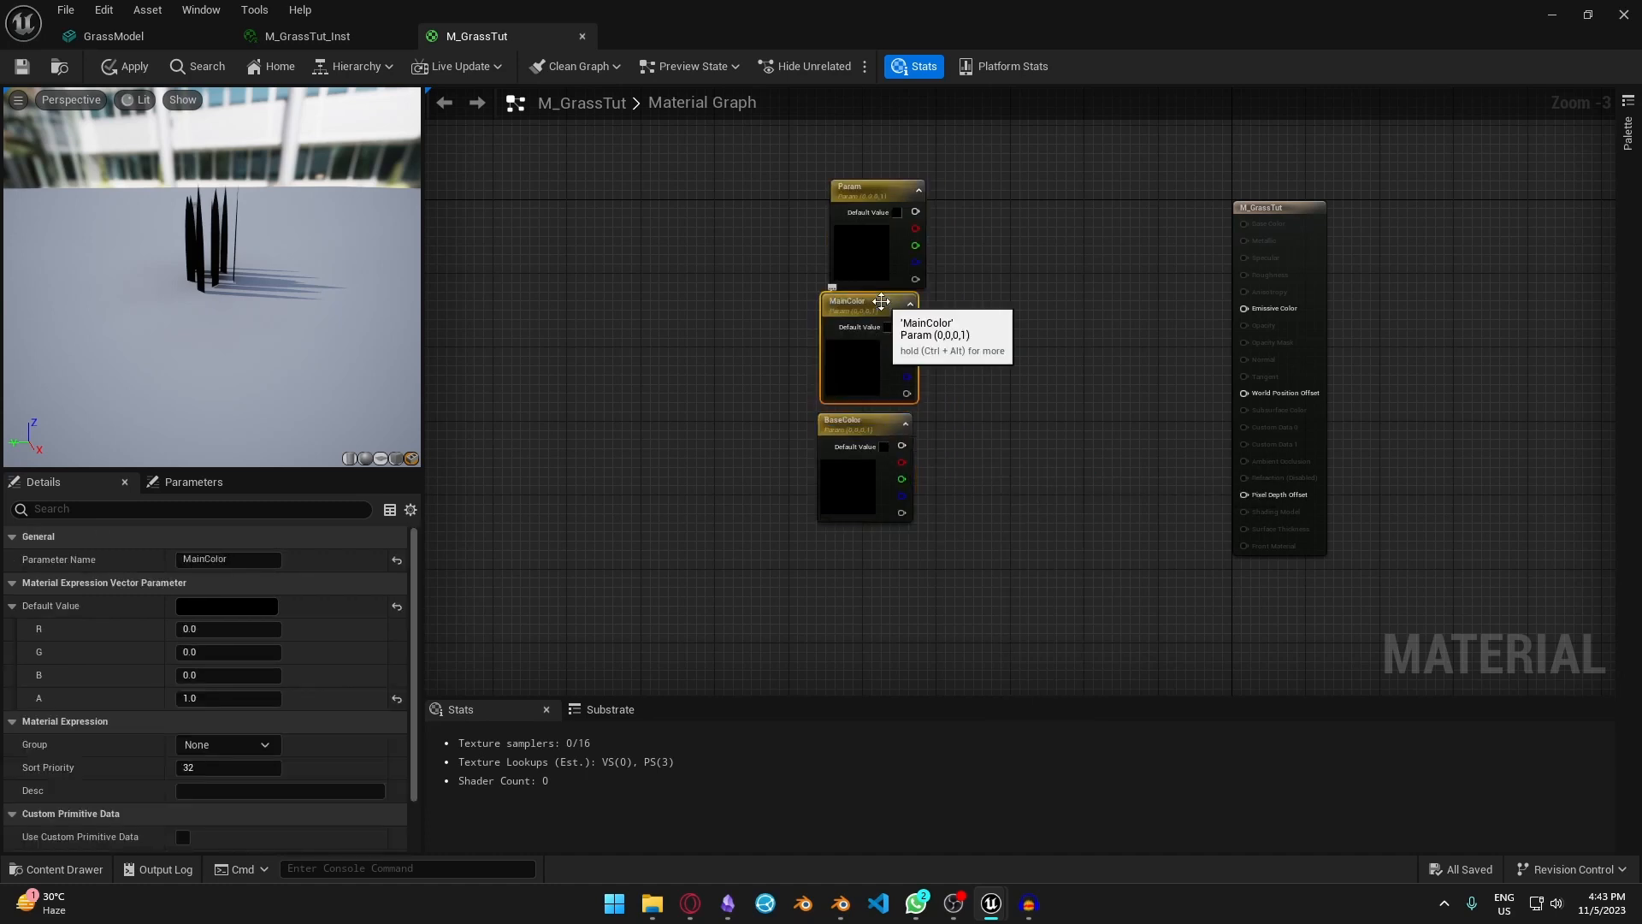
pyautogui.click(911, 252)
pyautogui.write('TipColor')
pyautogui.press('Return')
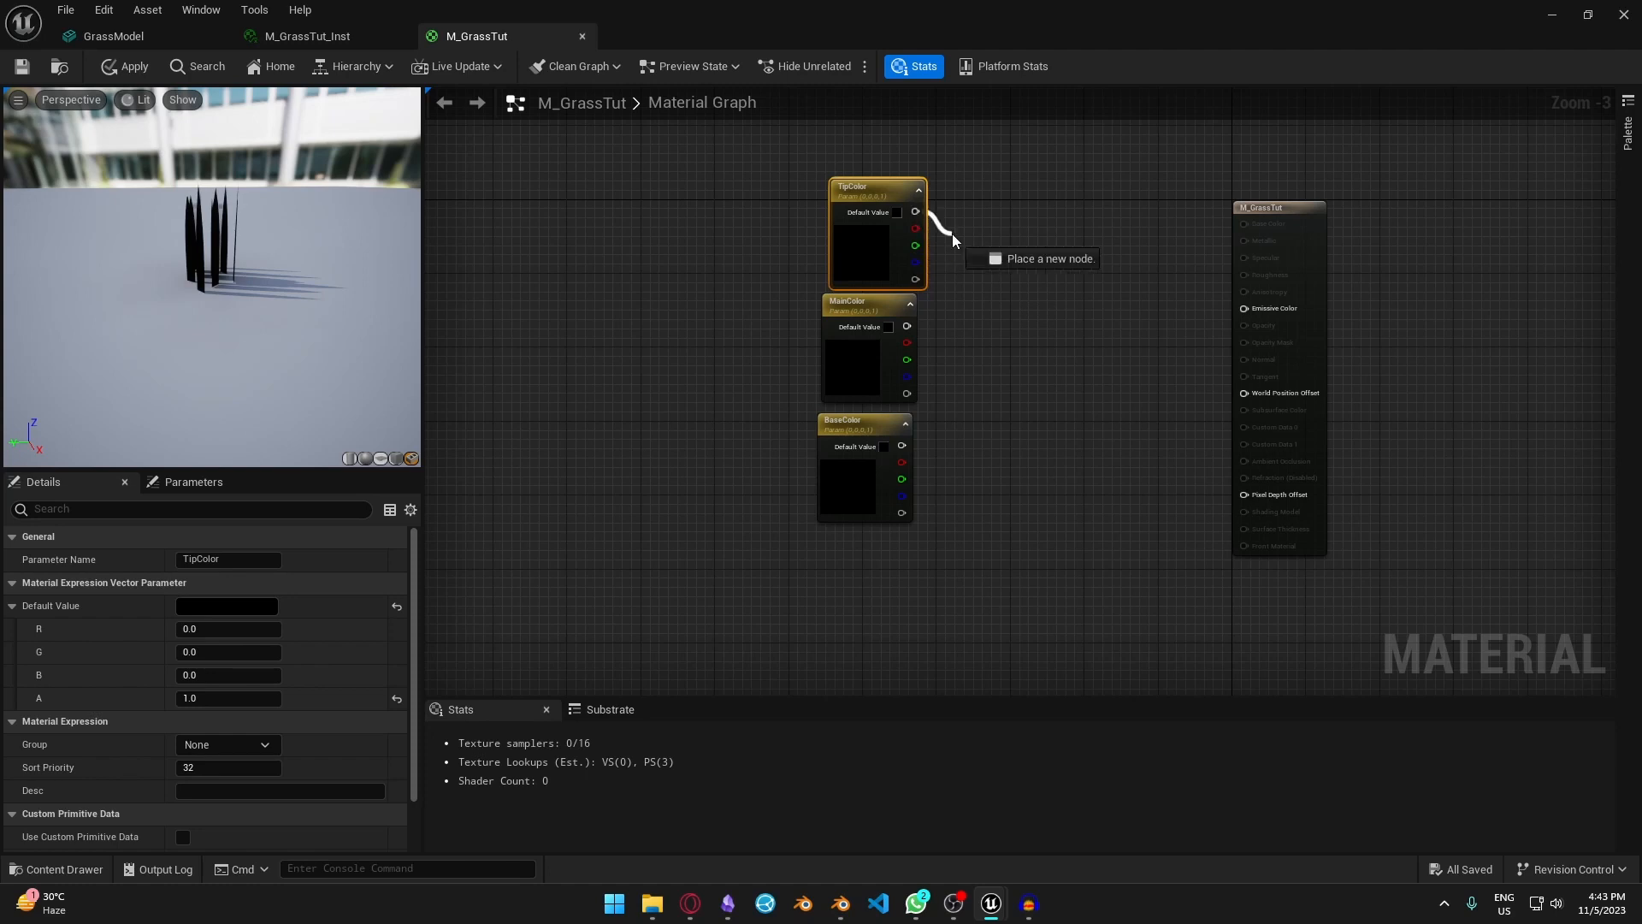
# - Move the three color parameter nodes further from the material output to make room between them
pyautogui.moveTo(952, 233); pyautogui.dragTo(952, 233)
pyautogui.click(945, 193)
pyautogui.moveTo(804, 175); pyautogui.dragTo(874, 347)
pyautogui.moveTo(896, 303); pyautogui.dragTo(840, 246)
pyautogui.click(873, 376)
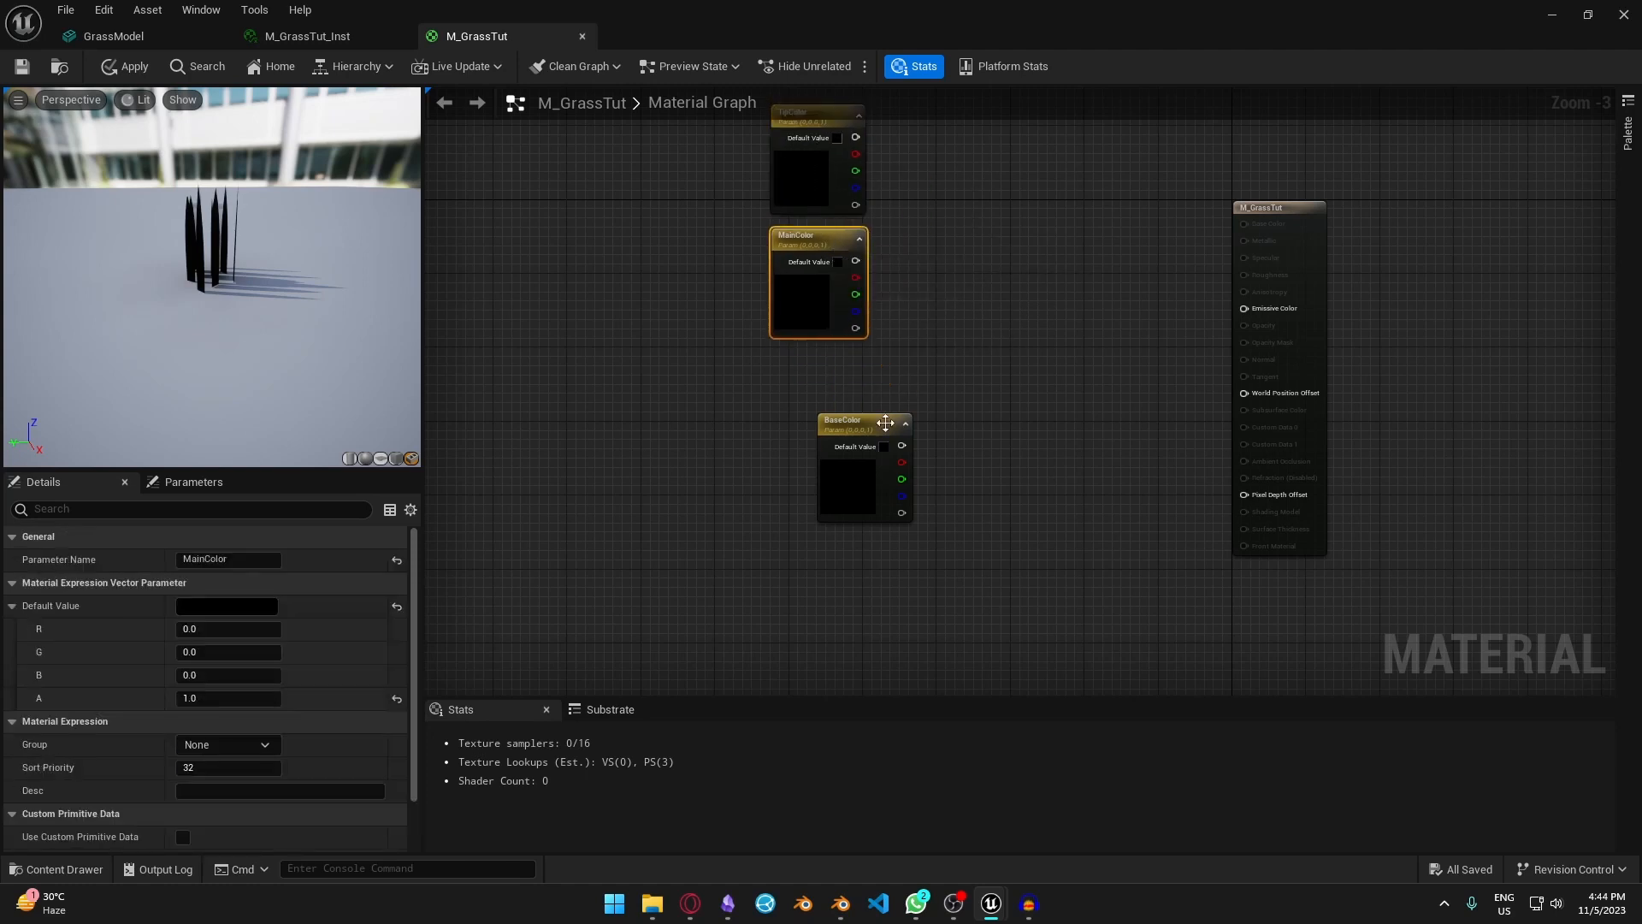
pyautogui.moveTo(886, 423); pyautogui.dragTo(839, 413)
# - Add a Lerp node blending TipColor and MainColor and connect its output to Emissive Color
pyautogui.moveTo(856, 137); pyautogui.dragTo(934, 204)
pyautogui.write('lerp')
pyautogui.press('Return')
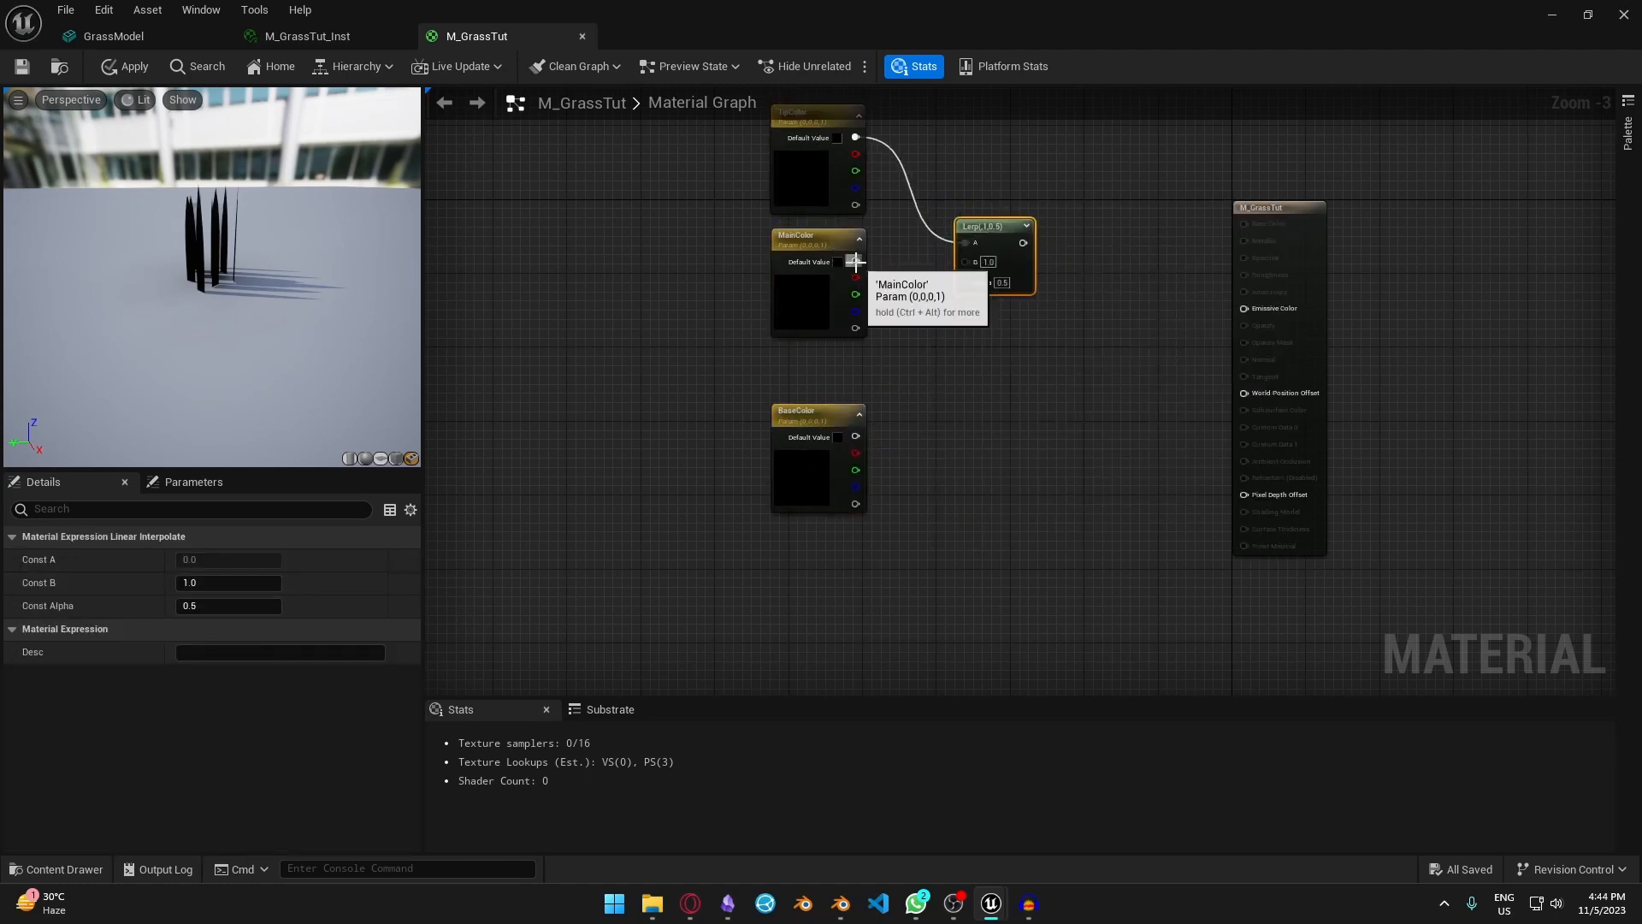
pyautogui.moveTo(856, 262); pyautogui.dragTo(1244, 310)
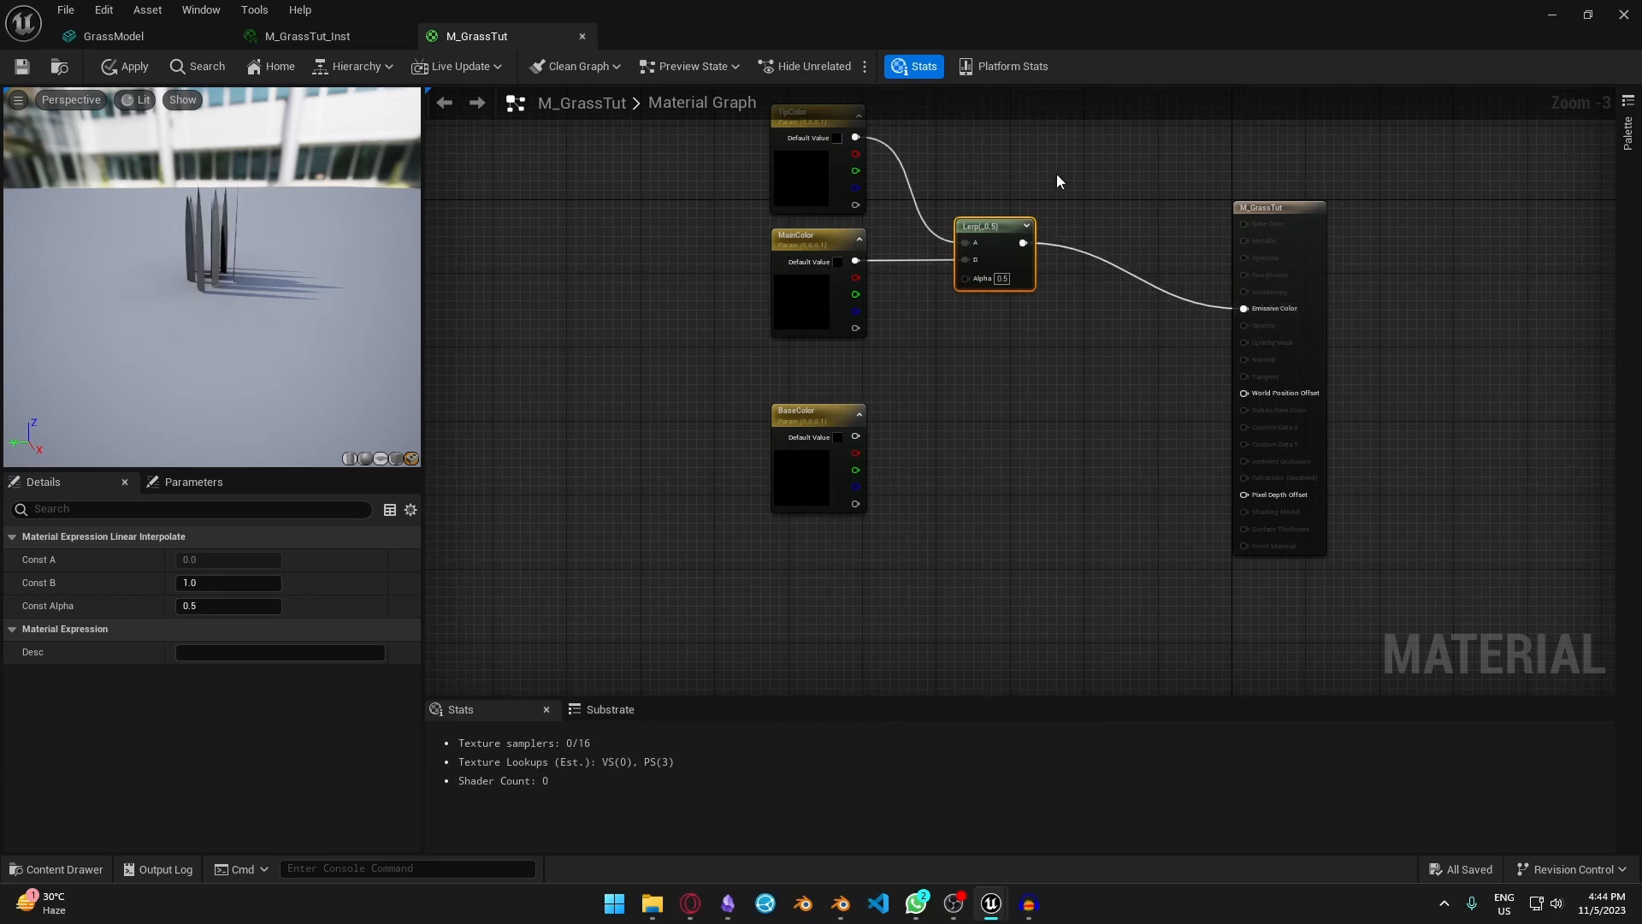
# - Rewire the Lerp with MainColor into A and BaseColor into B, and park TipColor above the Lerp
pyautogui.moveTo(1056, 173); pyautogui.dragTo(1108, 300, button='right')
pyautogui.moveTo(871, 544); pyautogui.dragTo(870, 498)
pyautogui.moveTo(1016, 375); pyautogui.dragTo(1017, 371)
pyautogui.moveTo(877, 250); pyautogui.dragTo(1039, 225)
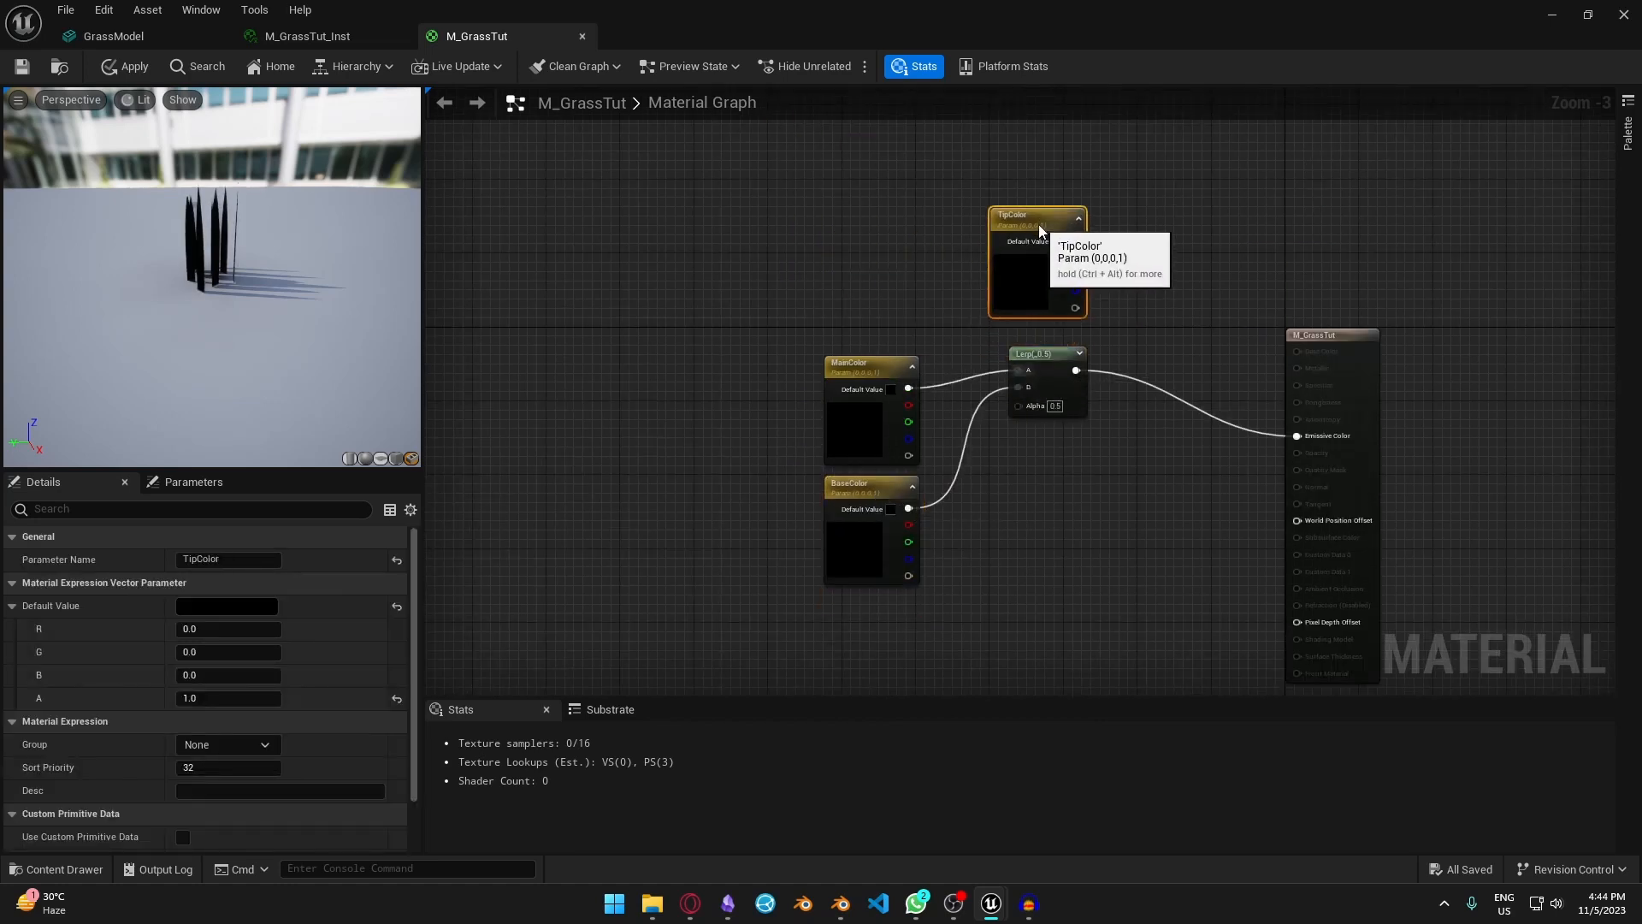
pyautogui.moveTo(975, 318); pyautogui.dragTo(860, 505)
pyautogui.moveTo(898, 484); pyautogui.dragTo(907, 393)
pyautogui.moveTo(1051, 218)
pyautogui.mouseDown()
pyautogui.moveTo(1052, 247)
pyautogui.moveTo(1062, 237)
pyautogui.mouseUp()
# - Set MainColor's default value to a bright green
pyautogui.click(898, 342)
pyautogui.click(270, 606)
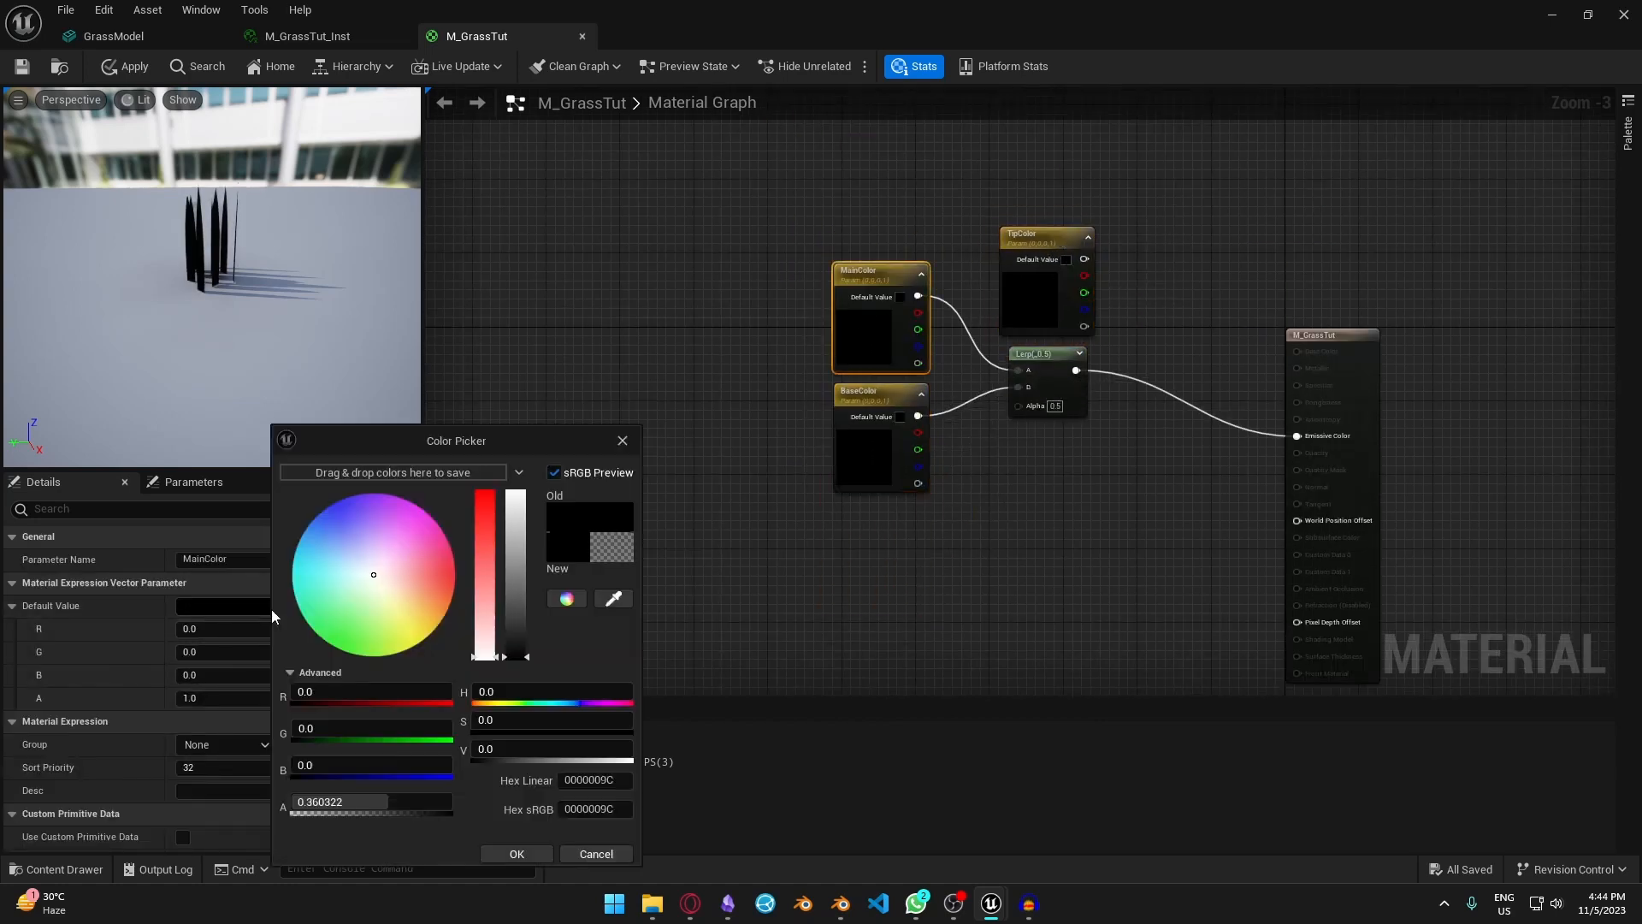
pyautogui.moveTo(513, 633); pyautogui.dragTo(513, 491)
pyautogui.moveTo(346, 602); pyautogui.dragTo(320, 632)
pyautogui.click(517, 855)
# - Set BaseColor's default value to a darker, muted green
pyautogui.click(873, 436)
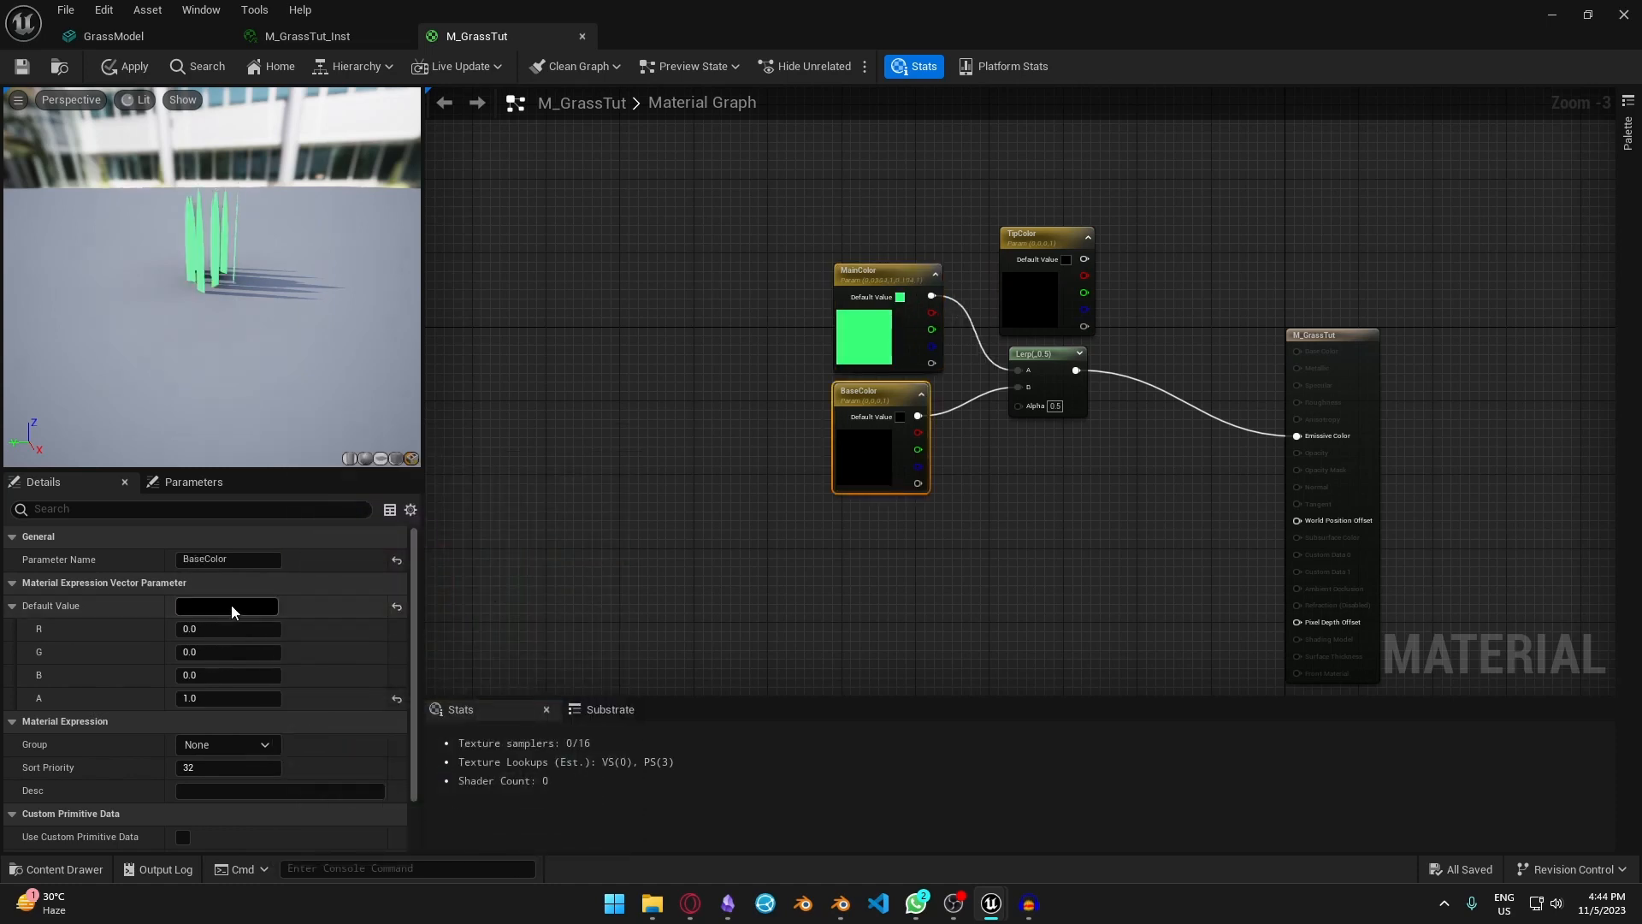
pyautogui.click(231, 604)
pyautogui.click(315, 614)
pyautogui.moveTo(476, 633); pyautogui.dragTo(476, 512)
pyautogui.click(477, 854)
# - Add a TexCoord node, mask it to its G channel and connect the result to the Lerp's Alpha
pyautogui.rightClick(717, 599)
pyautogui.write('coord')
pyautogui.press('Return')
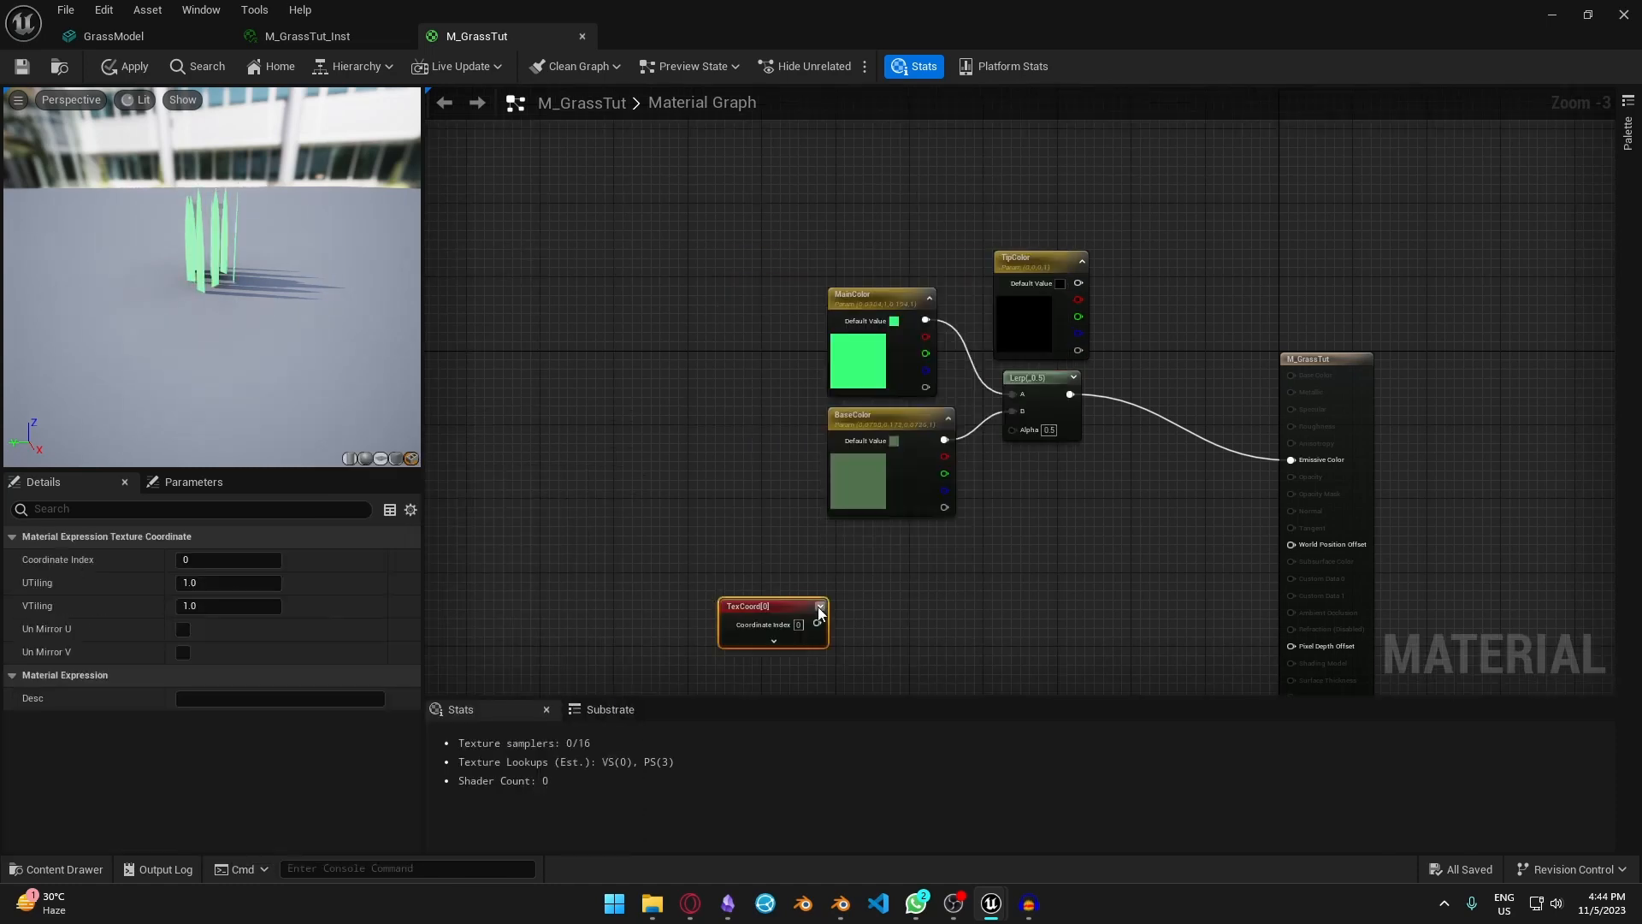
pyautogui.moveTo(785, 604); pyautogui.dragTo(1012, 429)
pyautogui.write('mask')
pyautogui.press('Return')
pyautogui.click(182, 560)
# - Rearrange the color parameter, TexCoord, Mask and Lerp nodes into a compact layout
pyautogui.click(667, 571)
pyautogui.scroll(3, 223, 284)
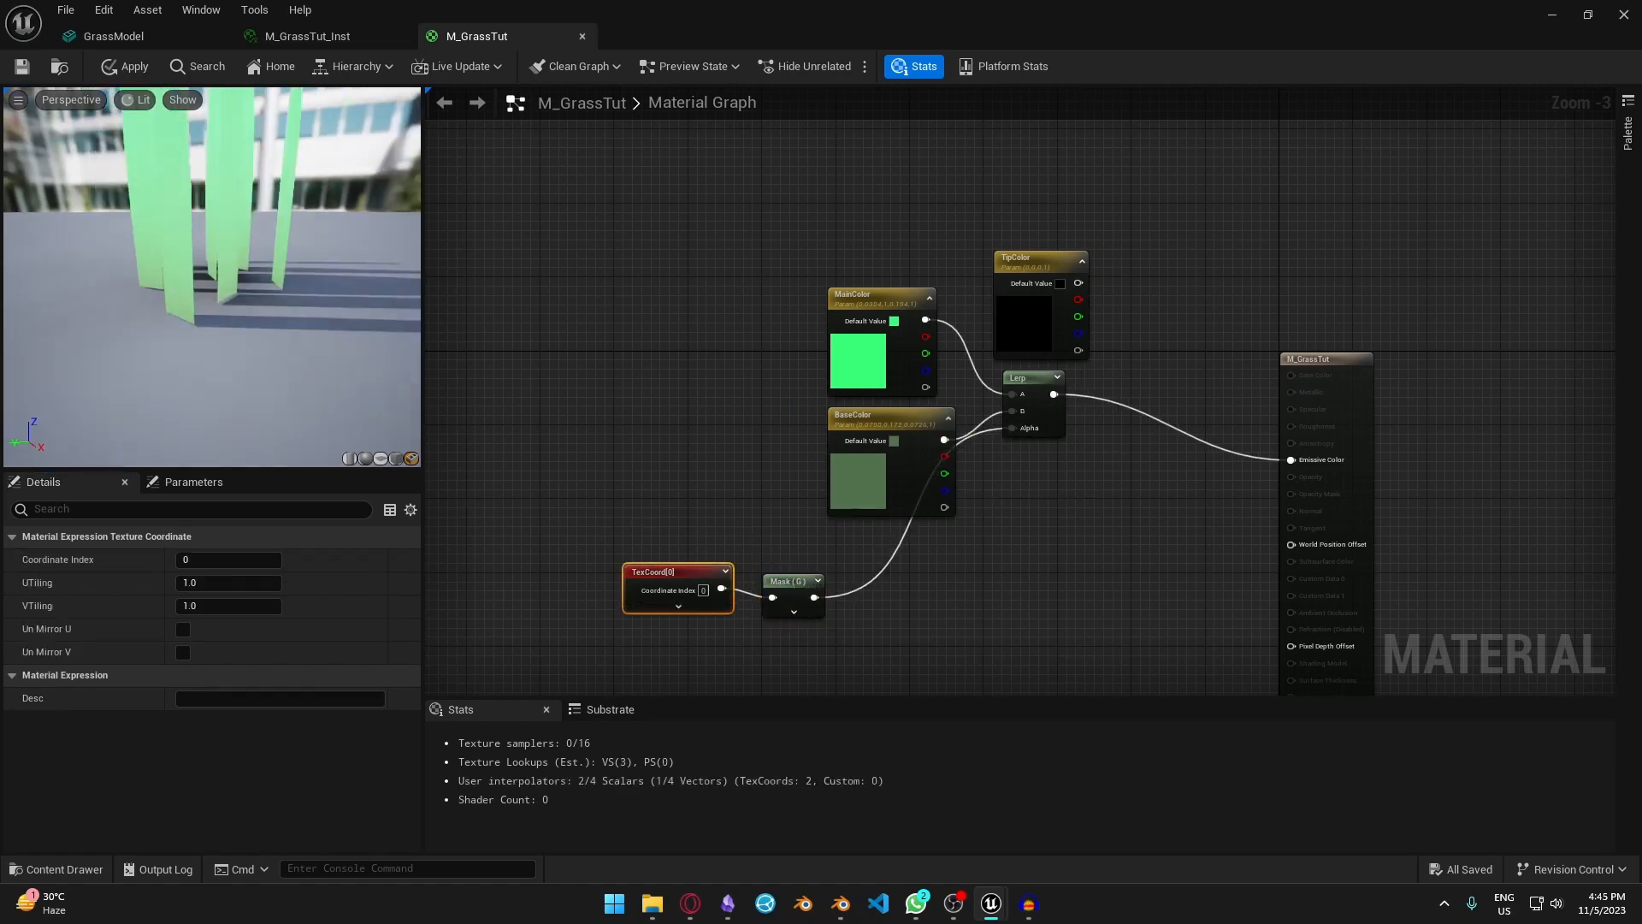
pyautogui.moveTo(881, 416); pyautogui.dragTo(886, 423)
pyautogui.moveTo(884, 421); pyautogui.dragTo(756, 449)
pyautogui.moveTo(791, 580); pyautogui.dragTo(783, 571)
pyautogui.moveTo(623, 279); pyautogui.dragTo(813, 595)
pyautogui.moveTo(1027, 379); pyautogui.dragTo(916, 406)
pyautogui.moveTo(1038, 267); pyautogui.dragTo(944, 284)
# - Try to add a Power node to the Mask output
pyautogui.moveTo(805, 587); pyautogui.dragTo(872, 585)
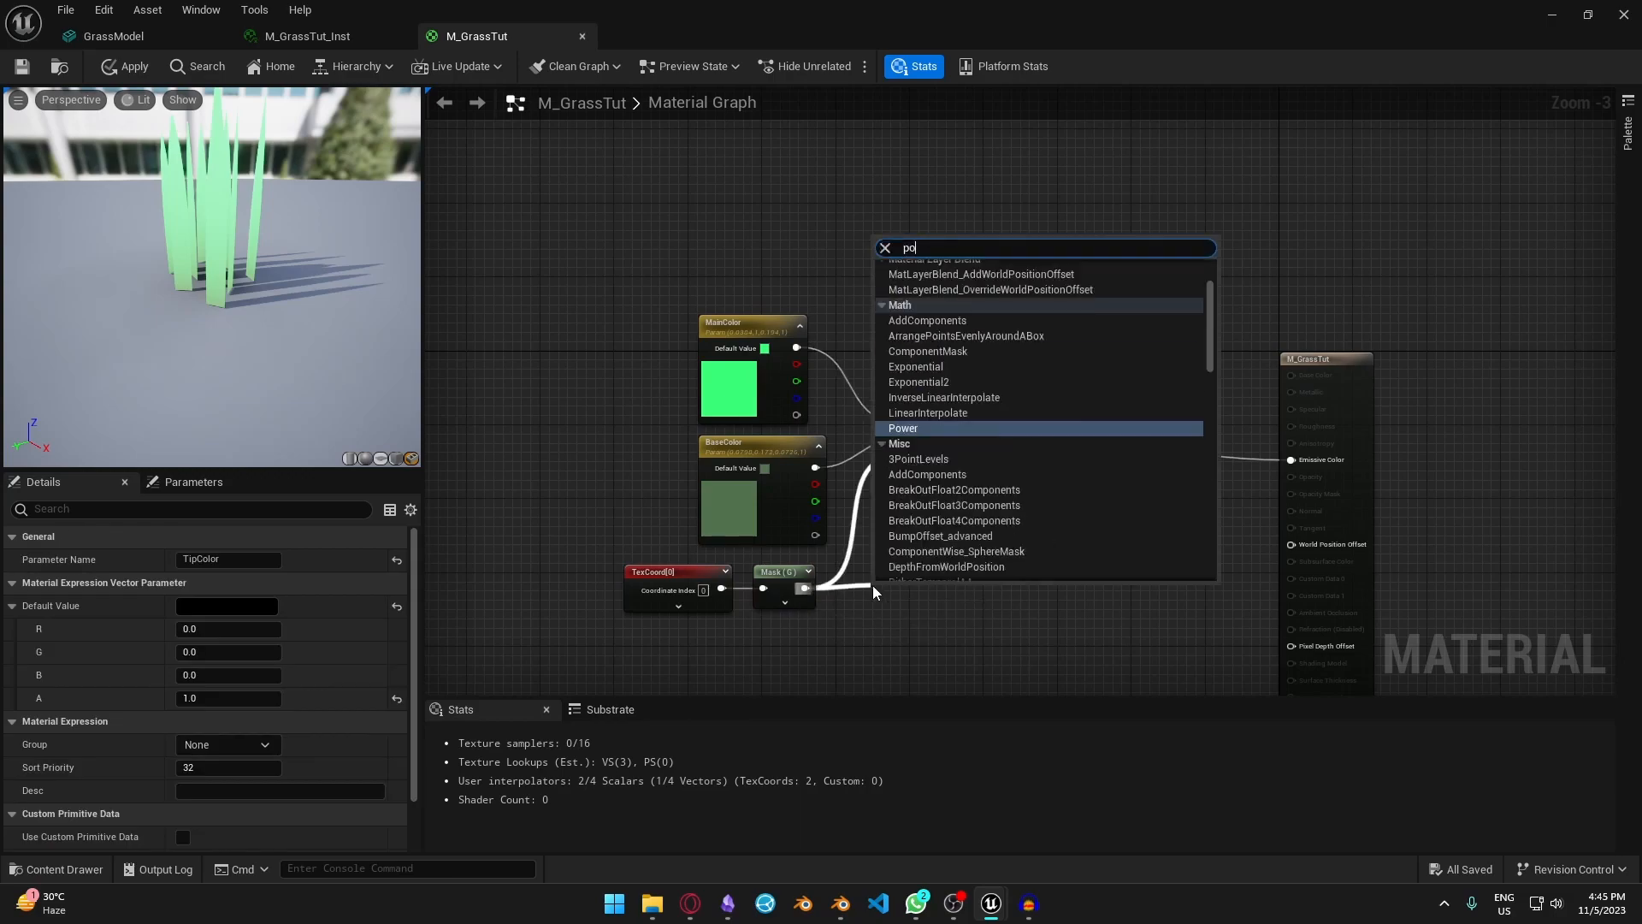
pyautogui.press('Return')
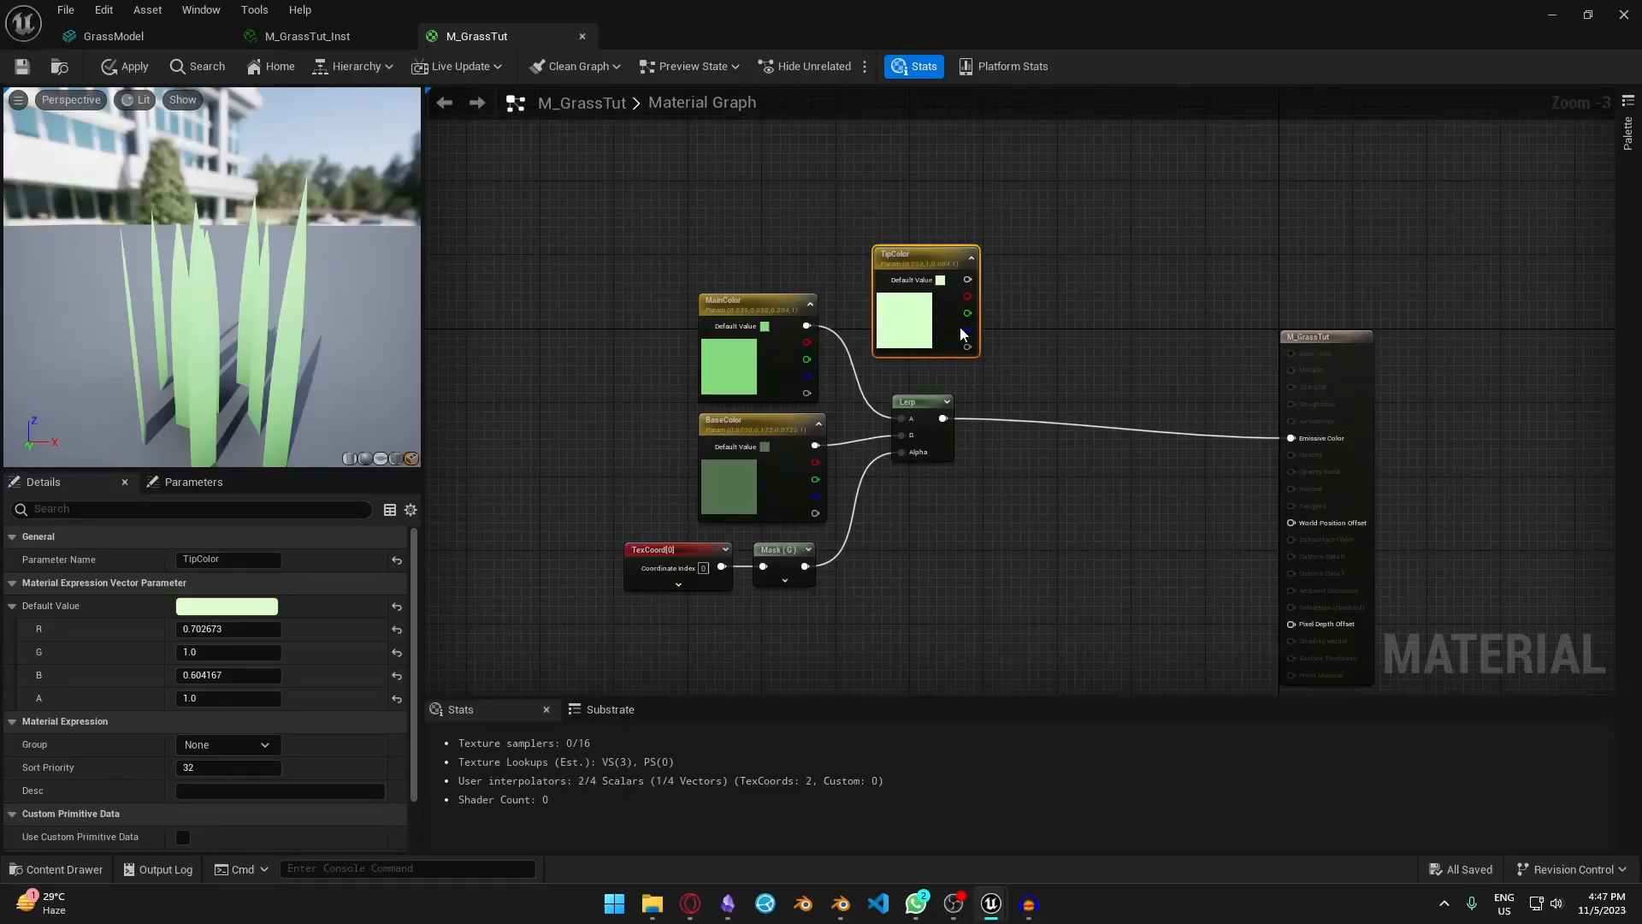
# - Duplicate the Lerp, feed it the first Lerp as A and TipColor as B, and connect it to Emissive Color
pyautogui.click(924, 407)
pyautogui.hotkey('ctrl', 'd')
pyautogui.moveTo(1027, 471); pyautogui.dragTo(1055, 405)
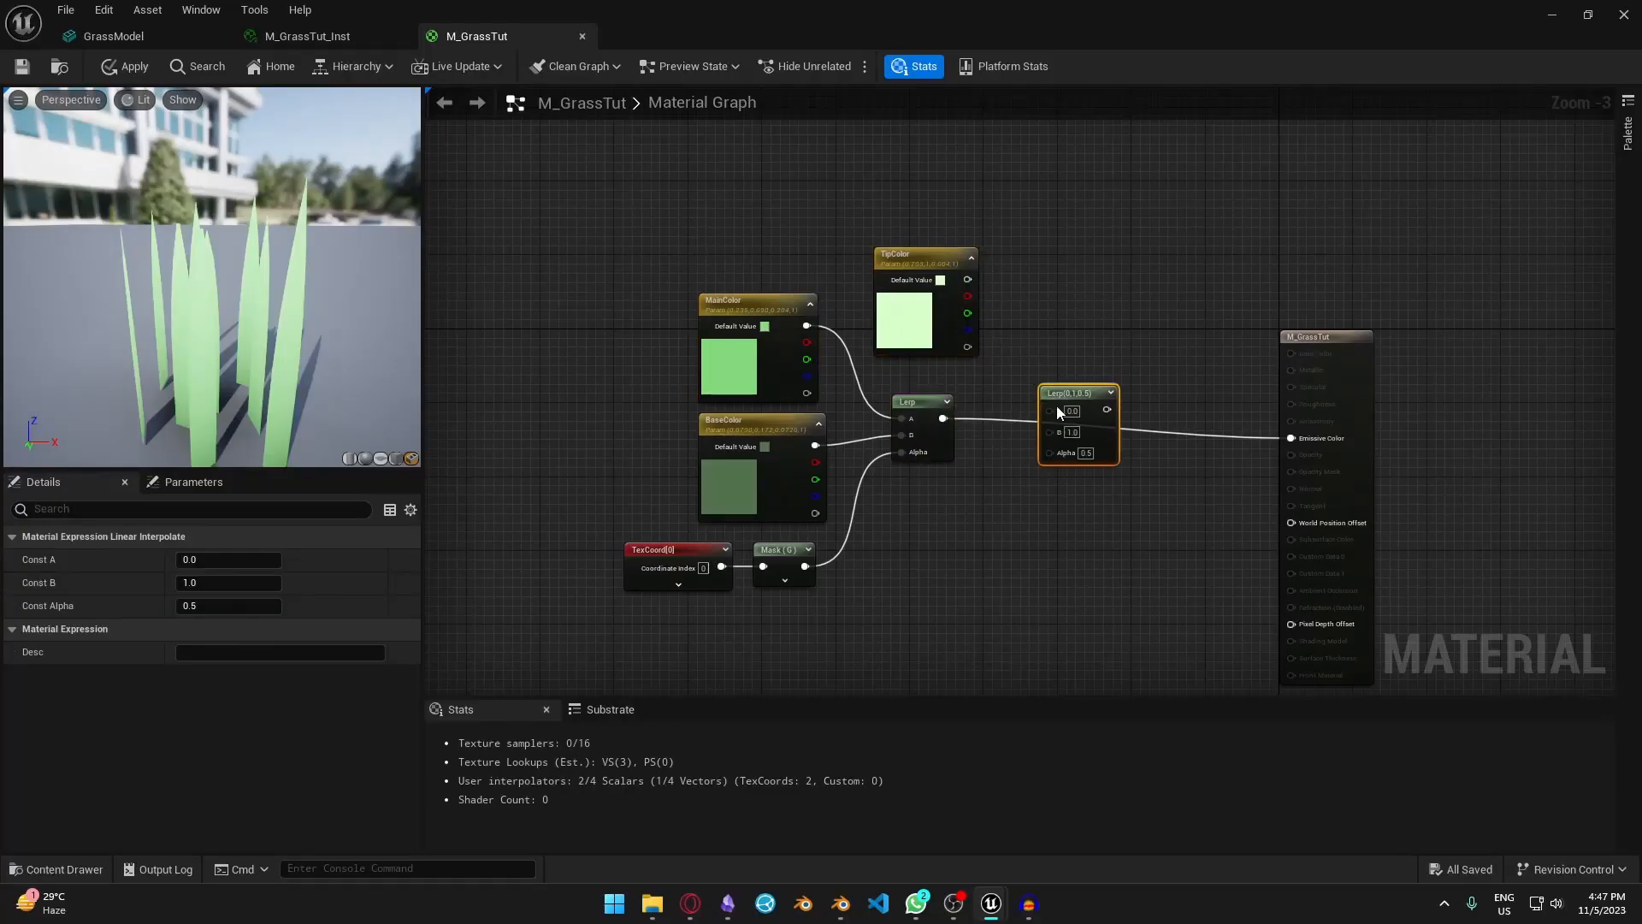
pyautogui.moveTo(915, 253); pyautogui.dragTo(1050, 429)
pyautogui.moveTo(947, 423); pyautogui.dragTo(956, 422)
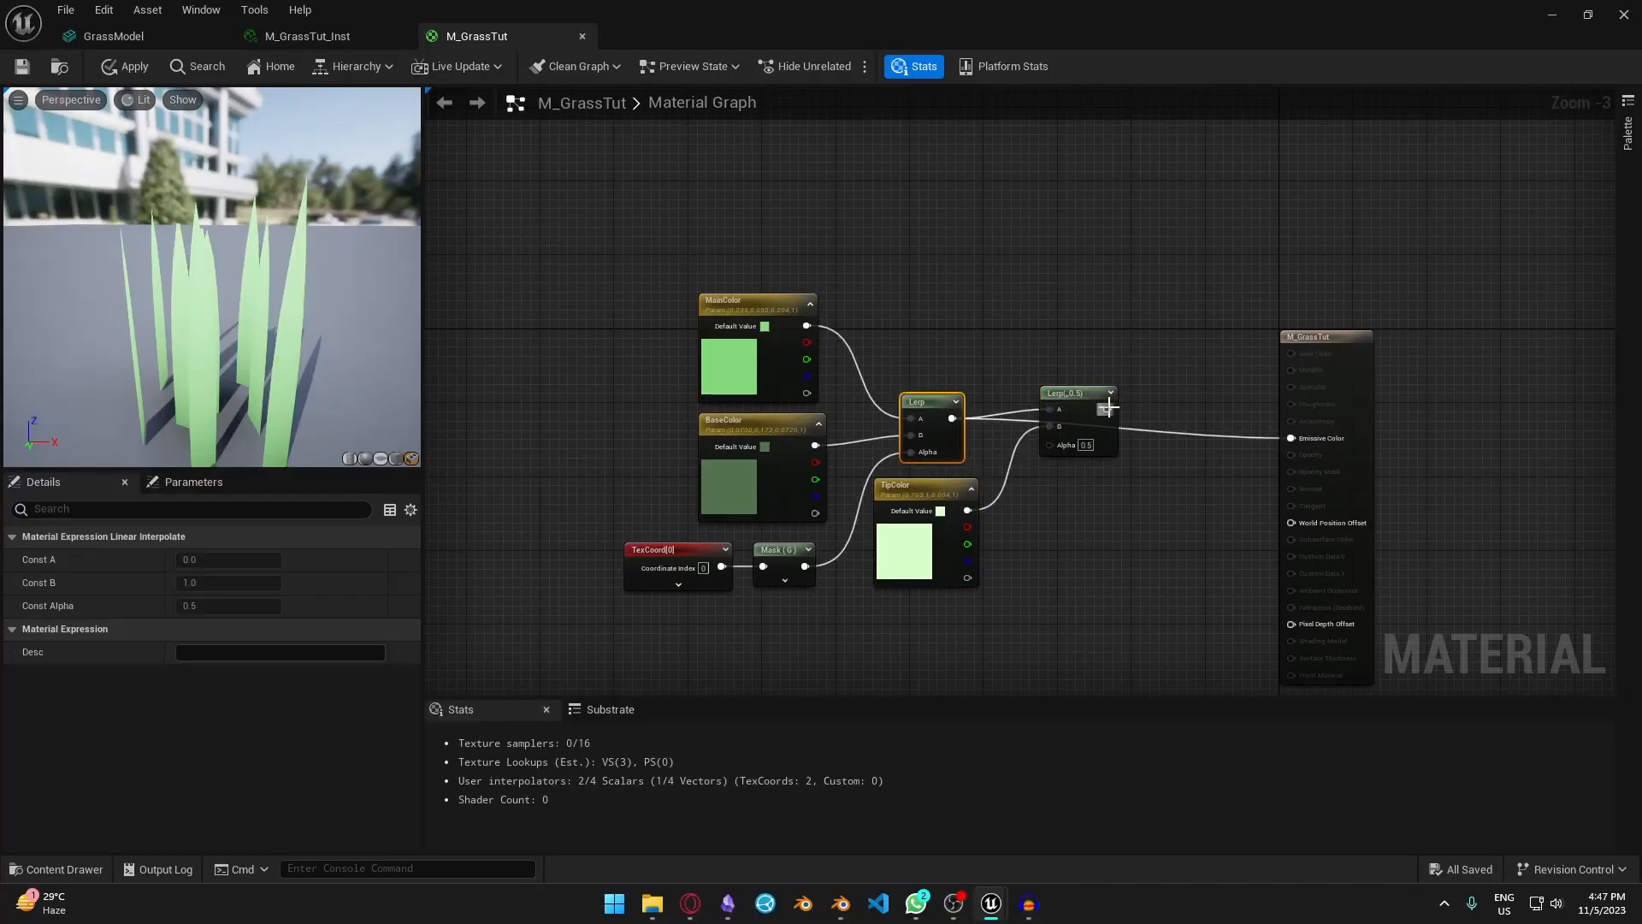
pyautogui.moveTo(1109, 408); pyautogui.dragTo(1290, 438)
pyautogui.moveTo(1199, 489); pyautogui.dragTo(1087, 390, button='right')
pyautogui.moveTo(969, 308); pyautogui.dragTo(1032, 324)
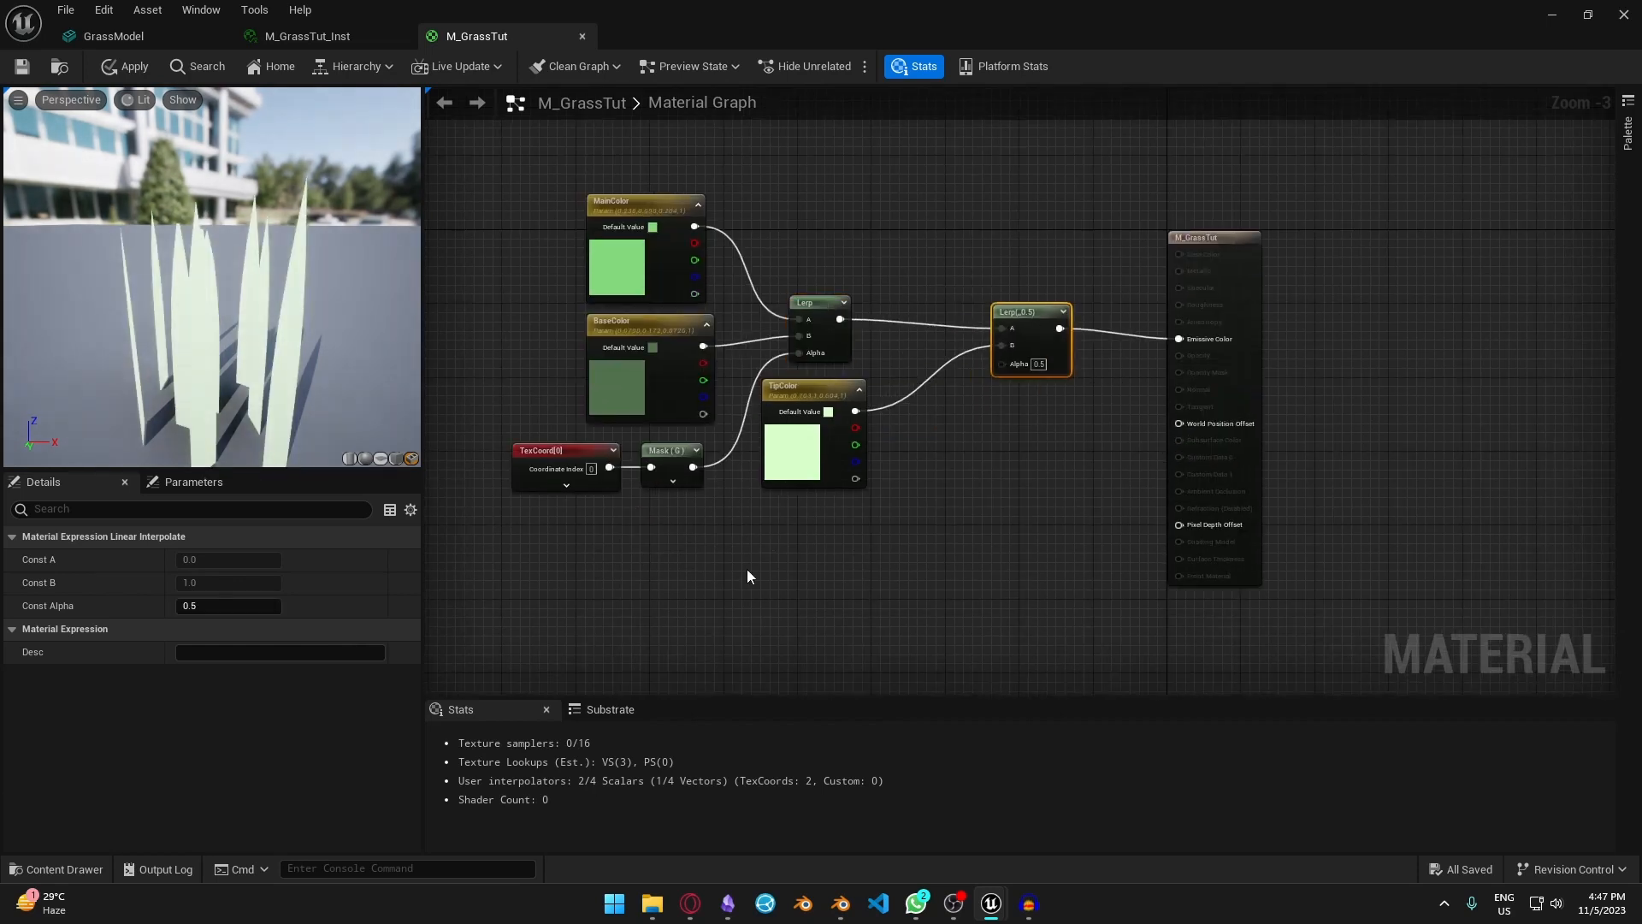
# - Route the Mask output through a 1-x node and a Power node into the second Lerp's Alpha
pyautogui.click(747, 577)
pyautogui.moveTo(693, 467); pyautogui.dragTo(1008, 364)
pyautogui.write('1-x')
pyautogui.press('Return')
pyautogui.write('pow')
pyautogui.press('Return')
pyautogui.keyDown('shift'); pyautogui.click(779, 568); pyautogui.keyUp('shift')
pyautogui.moveTo(872, 559); pyautogui.dragTo(862, 513)
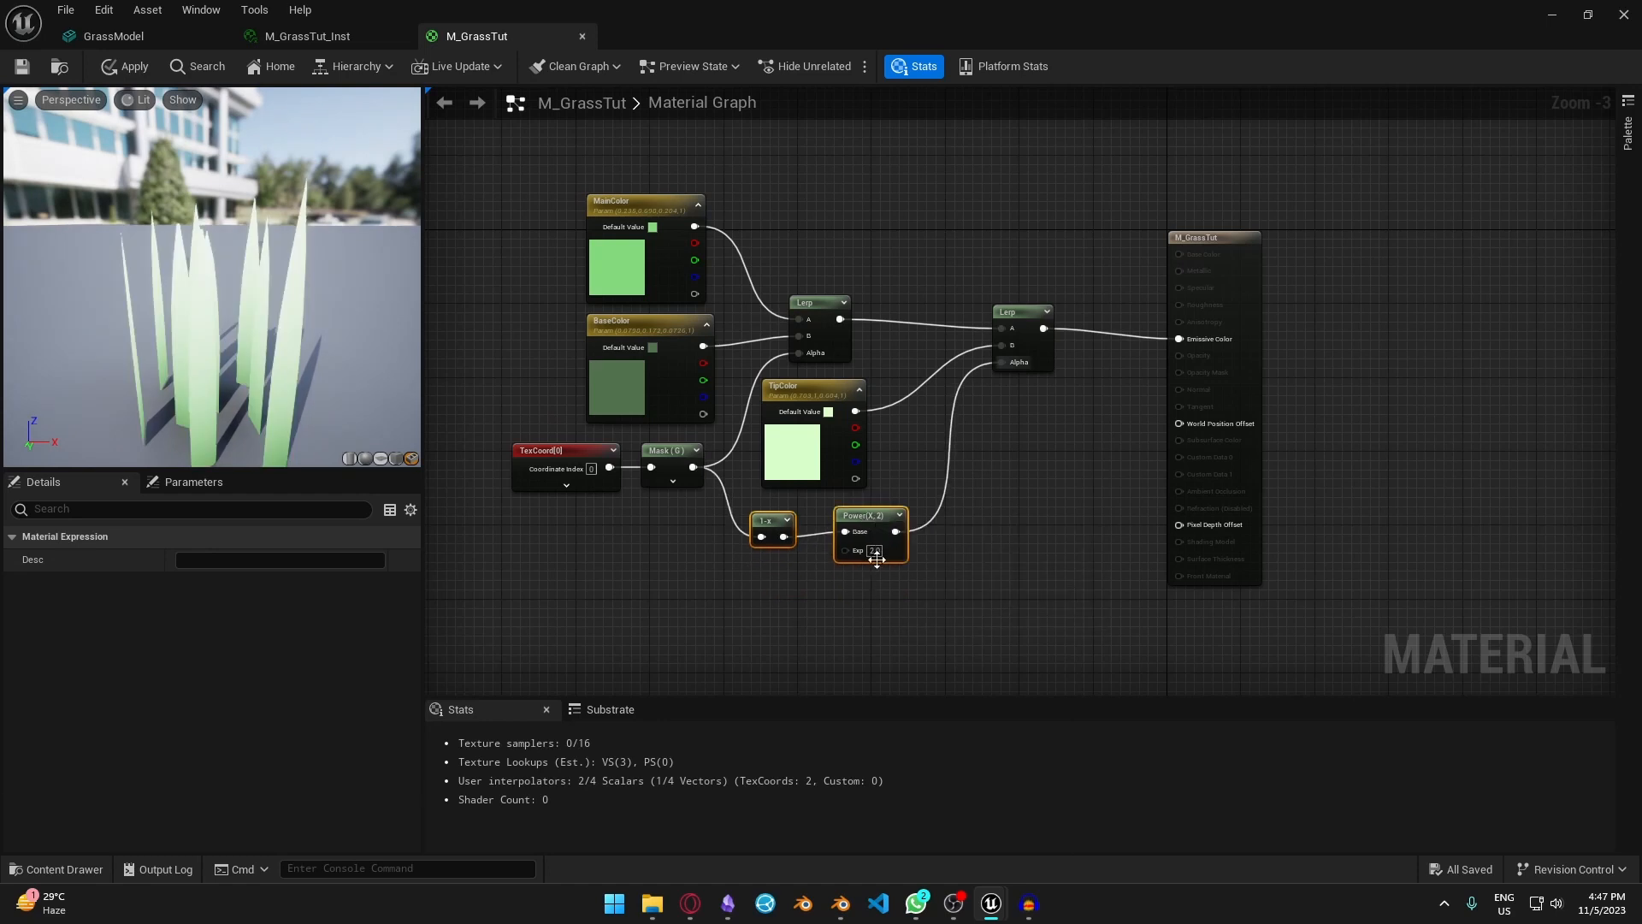
# - Try exponents of 10, 20, 0.1 and 50 on the Power node
pyautogui.click(875, 551)
pyautogui.write('10')
pyautogui.press('Return')
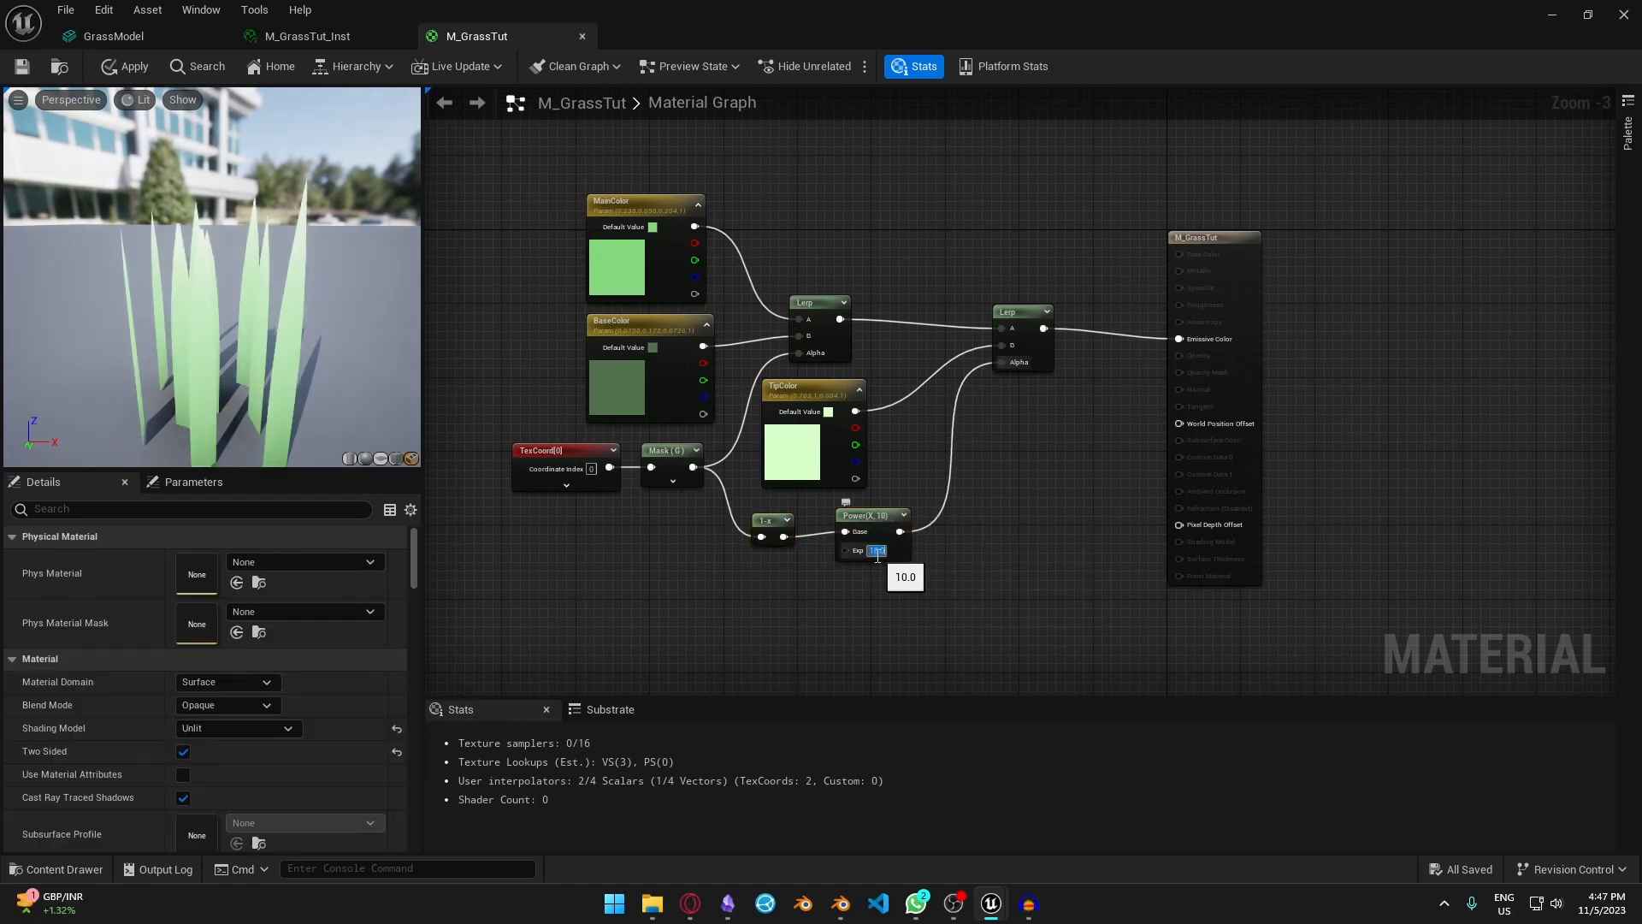
pyautogui.write('20')
pyautogui.press('Return')
pyautogui.write('0.1')
pyautogui.press('Return')
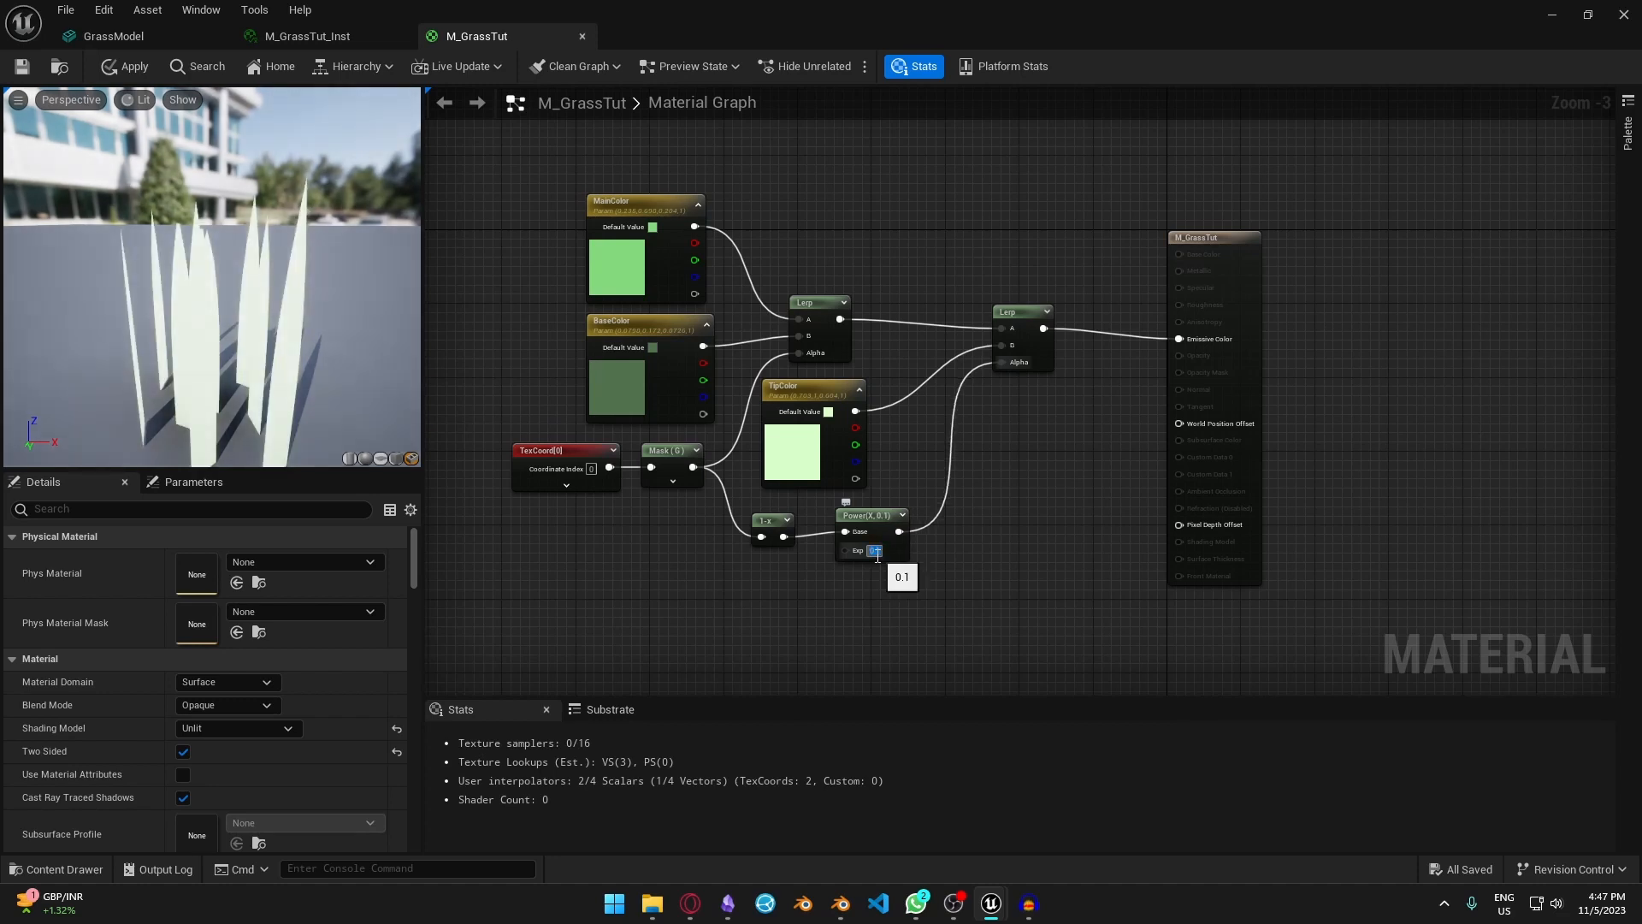
pyautogui.write('50')
pyautogui.press('Return')
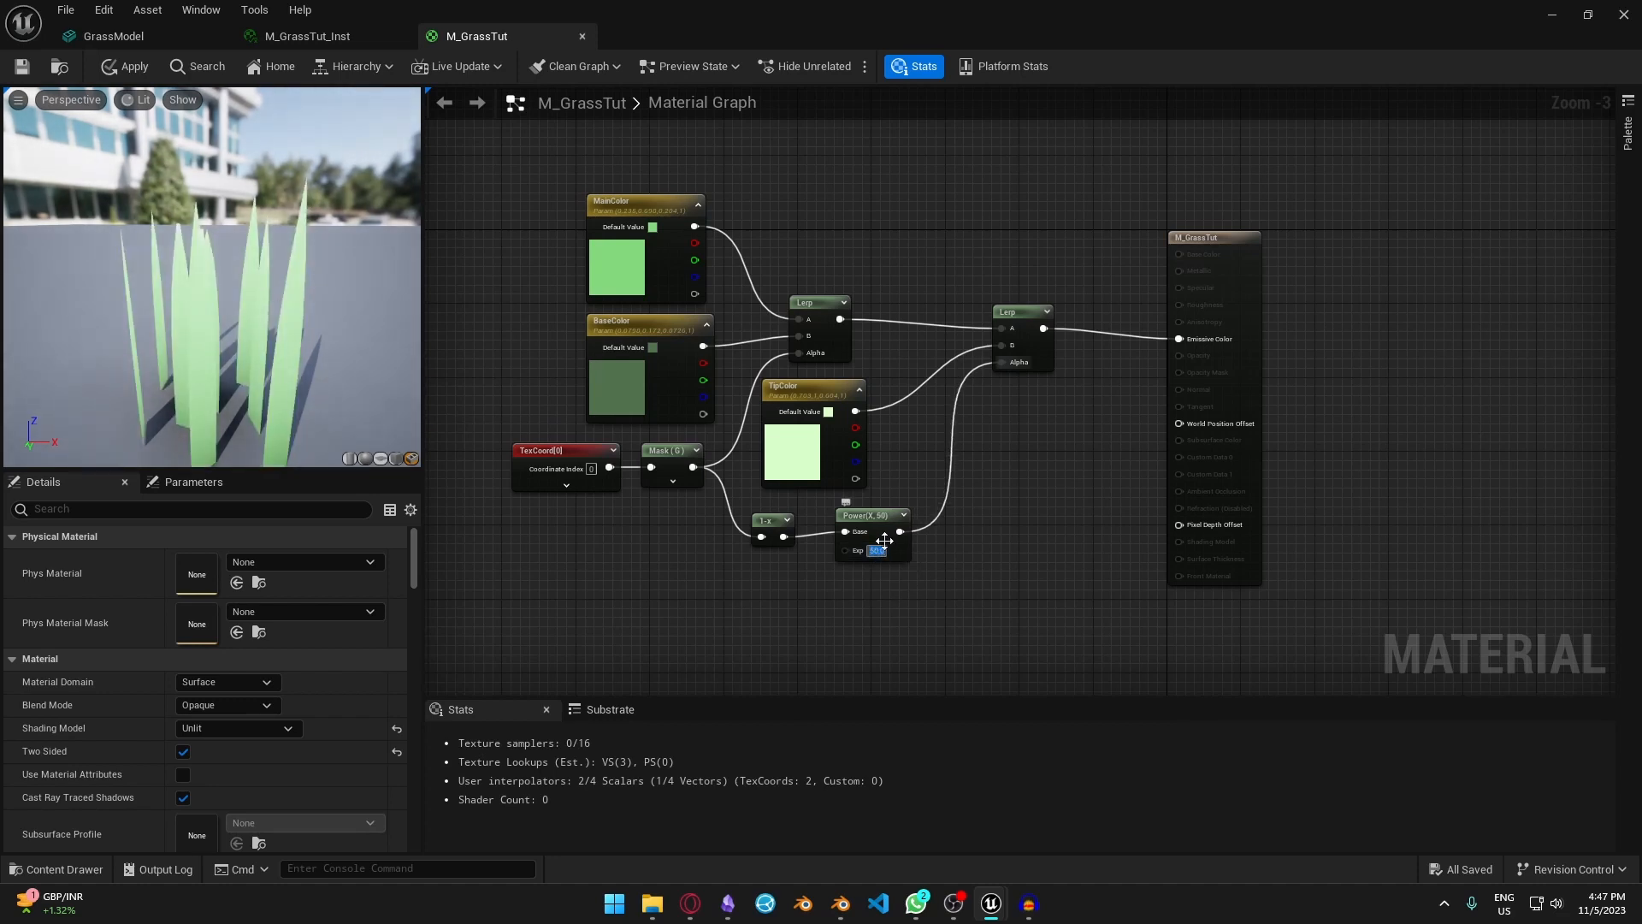
# - Add a scalar parameter named TipFade with default value 10 and connect it to the Power node's Exp input
pyautogui.click(742, 584)
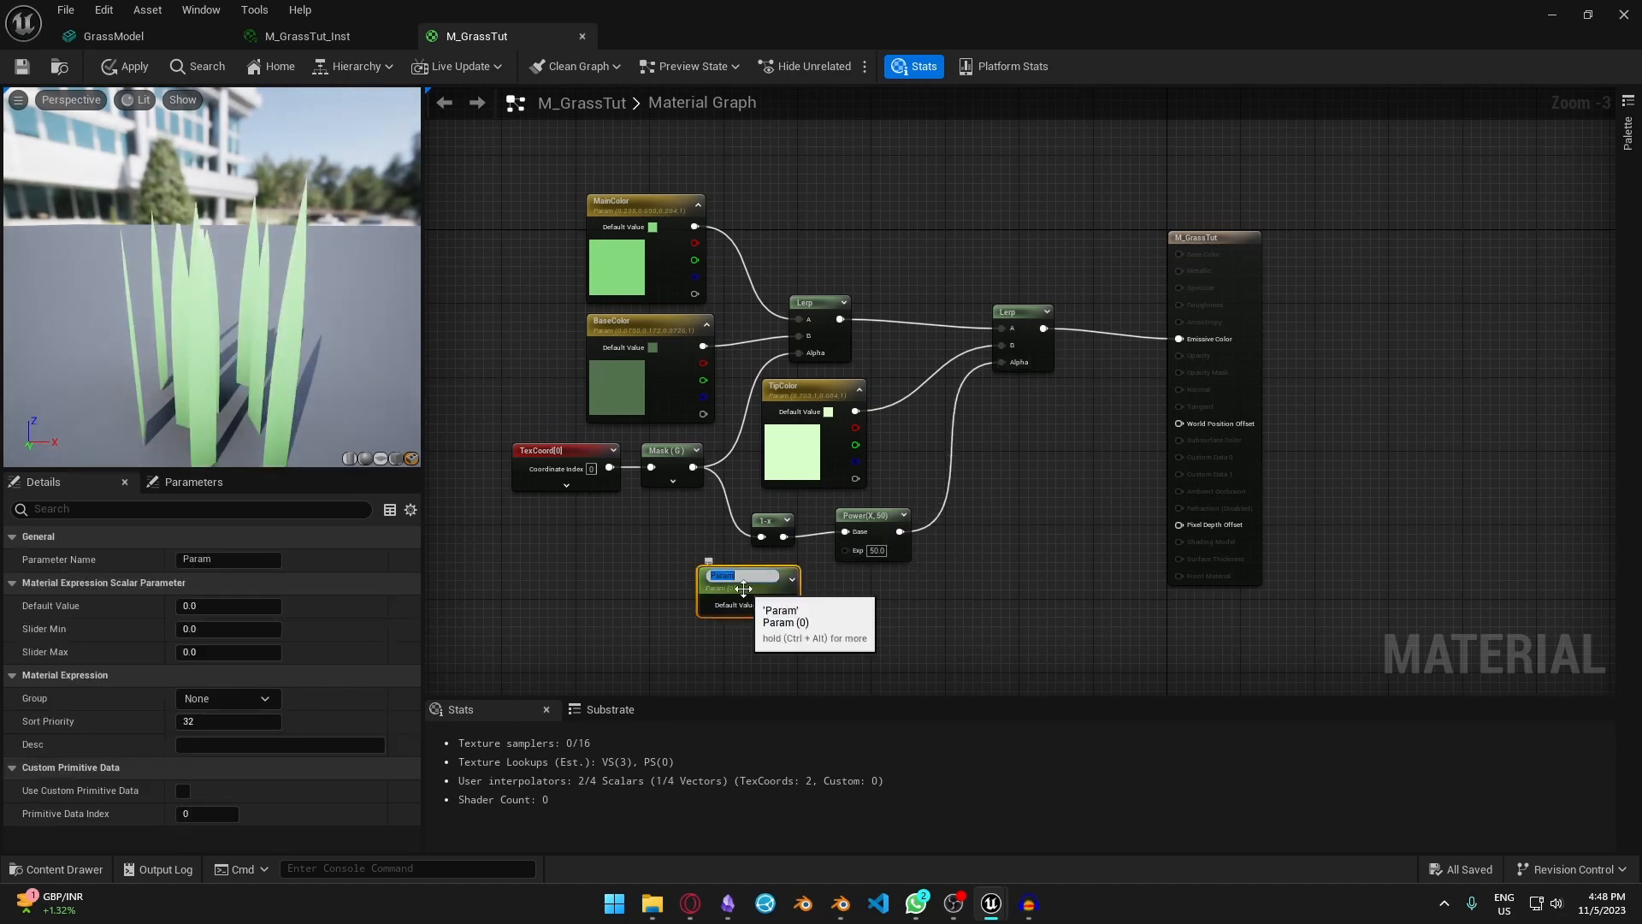
pyautogui.press('Return')
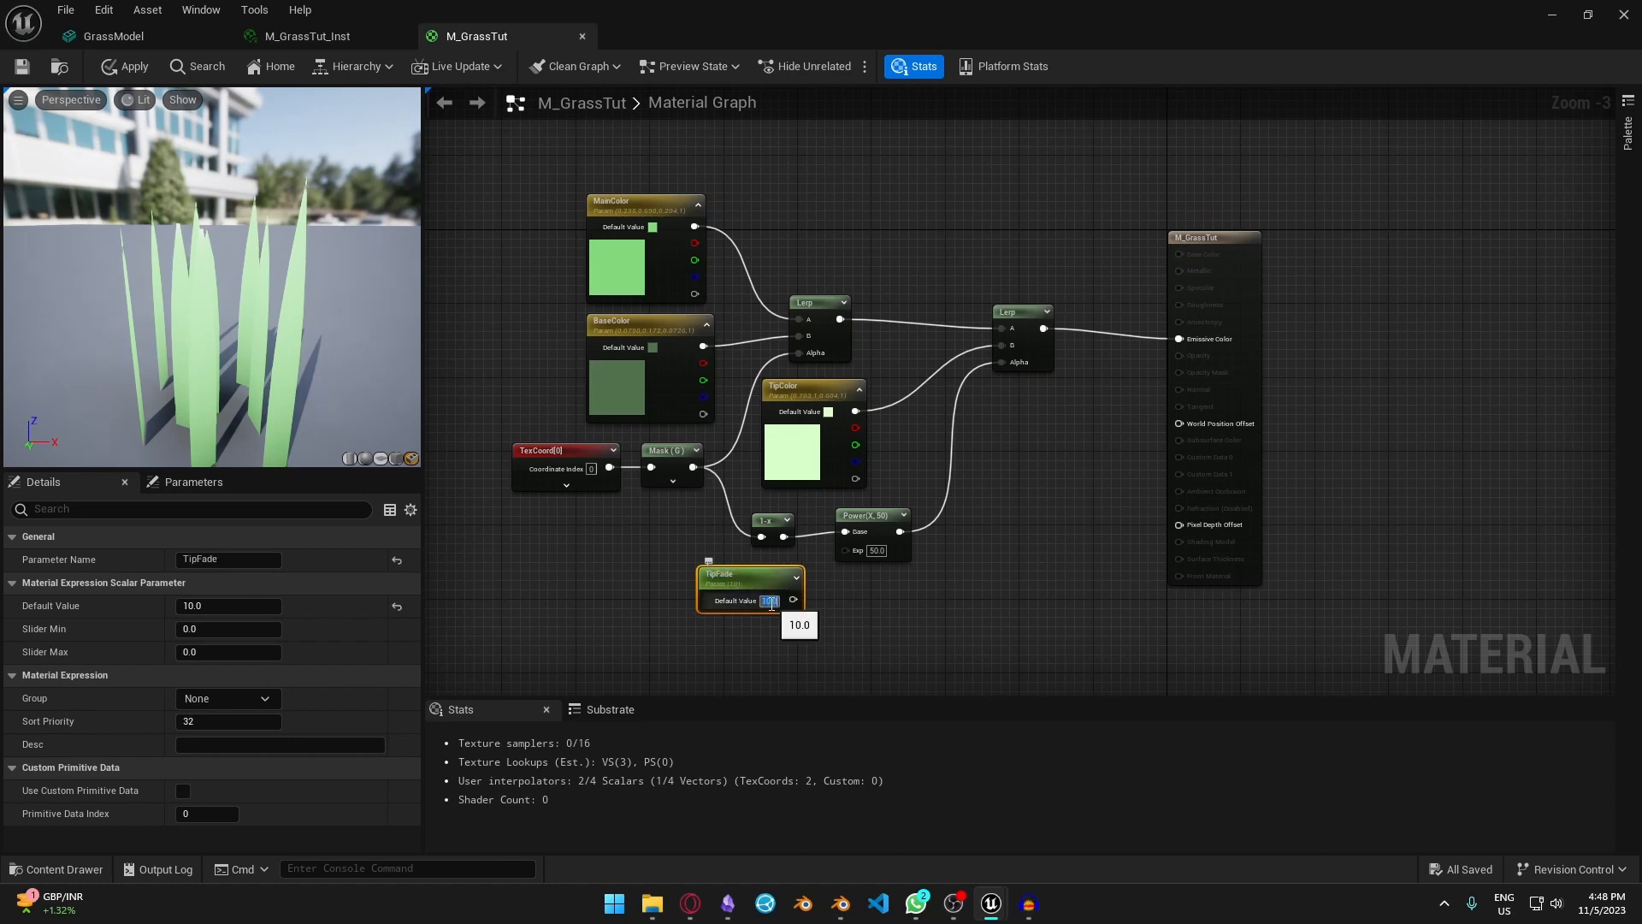
pyautogui.moveTo(793, 599); pyautogui.dragTo(846, 550)
pyautogui.moveTo(753, 578); pyautogui.dragTo(761, 567)
# - Space out the second Lerp and the material output node, and save M_GrassTut
pyautogui.moveTo(1015, 312); pyautogui.dragTo(988, 359)
pyautogui.moveTo(1113, 369); pyautogui.dragTo(1002, 292, button='right')
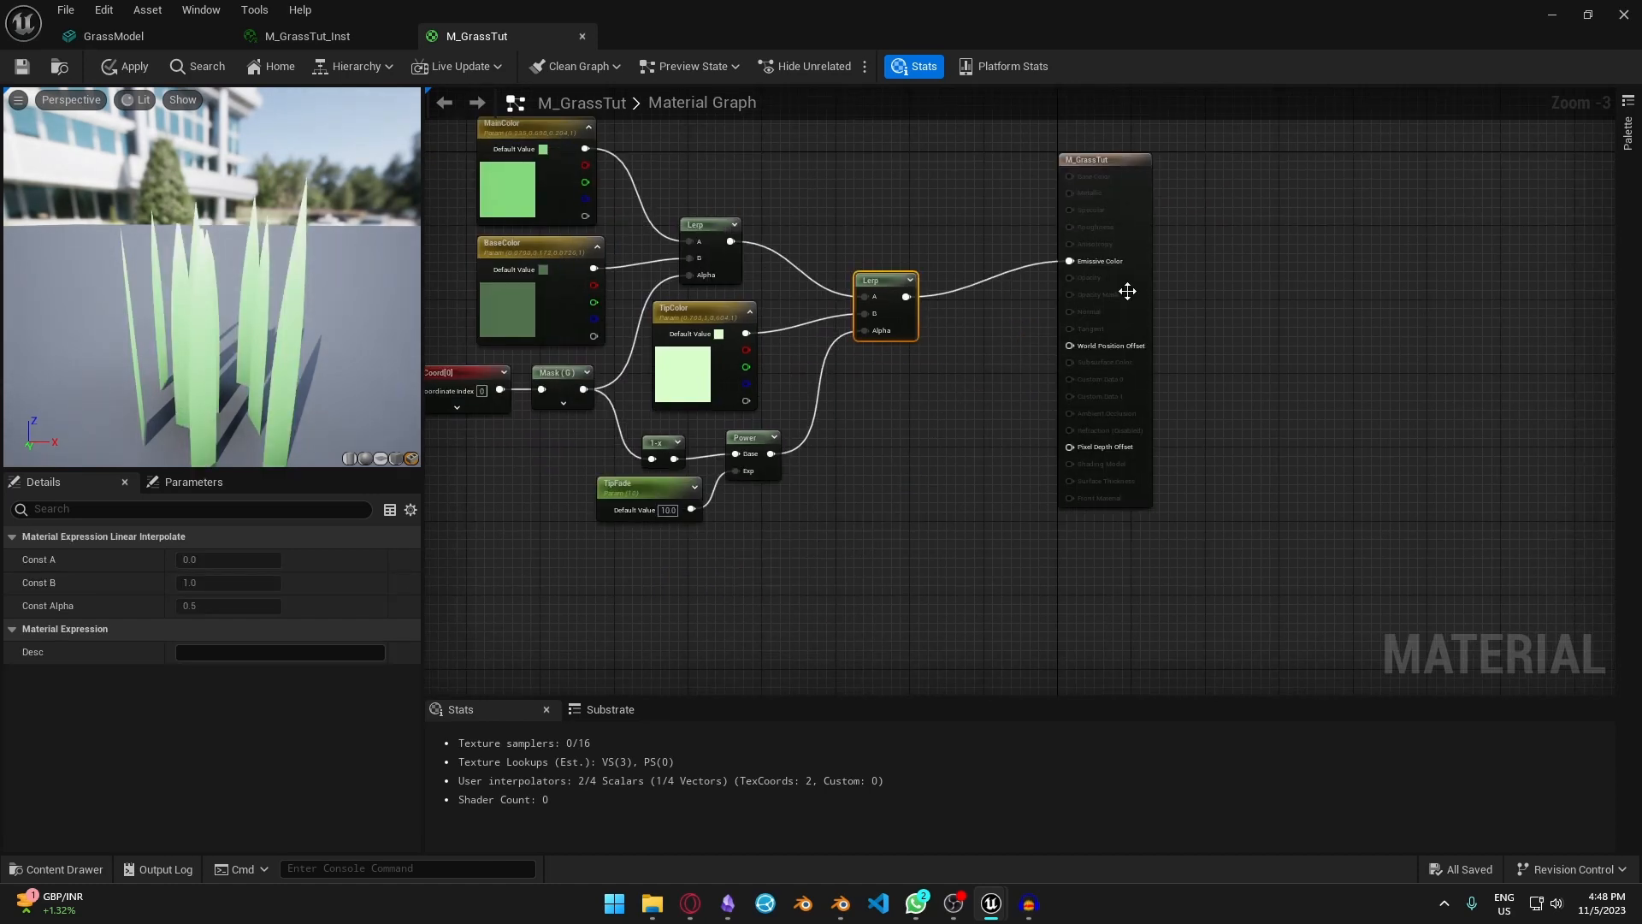
pyautogui.moveTo(1128, 292); pyautogui.dragTo(1246, 318)
pyautogui.hotkey('ctrl', 's')
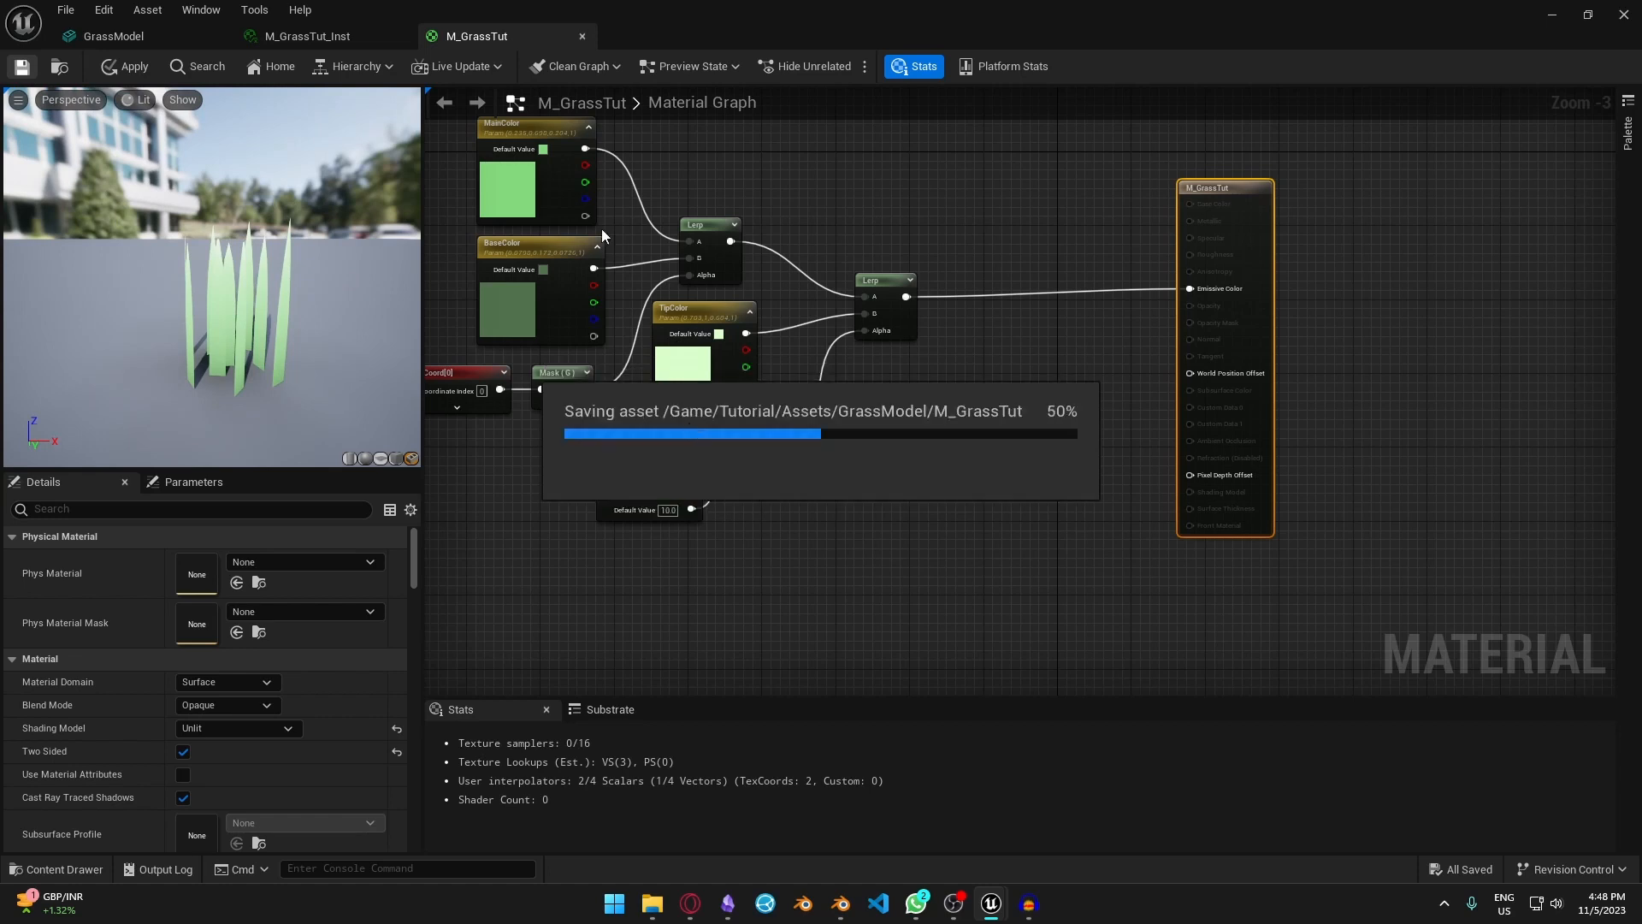
# - Return to the level editor and select the Landscape actor, showing its Landscape Material property
pyautogui.click(1550, 14)
pyautogui.moveTo(930, 665); pyautogui.dragTo(907, 599, button='right')
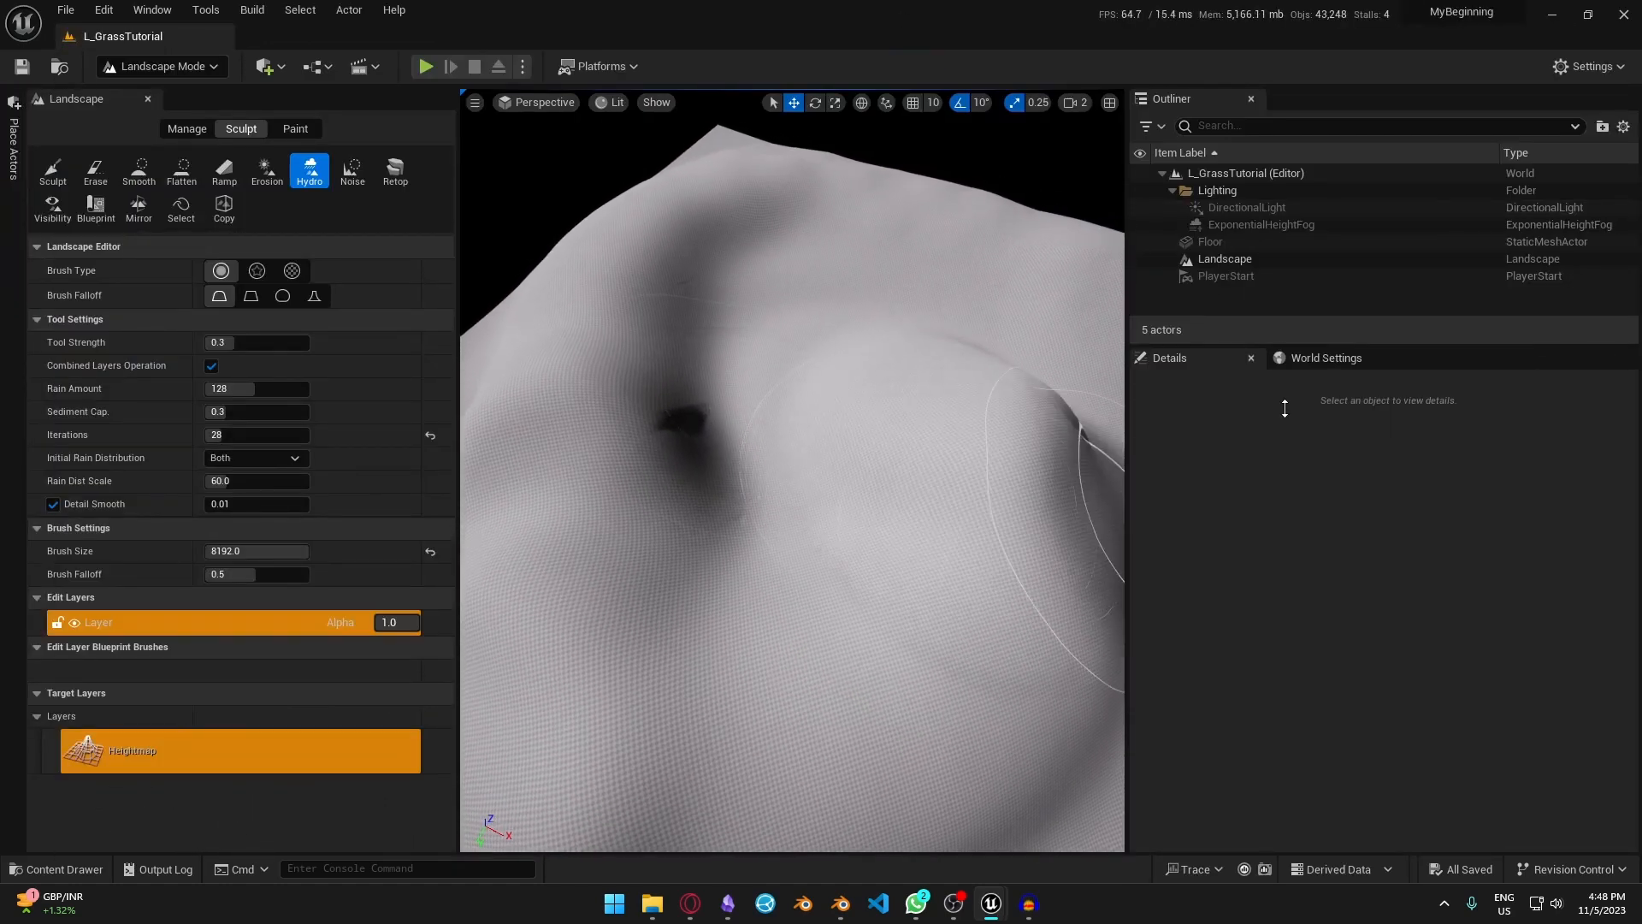
pyautogui.click(1258, 260)
pyautogui.scroll(-5, 1364, 693)
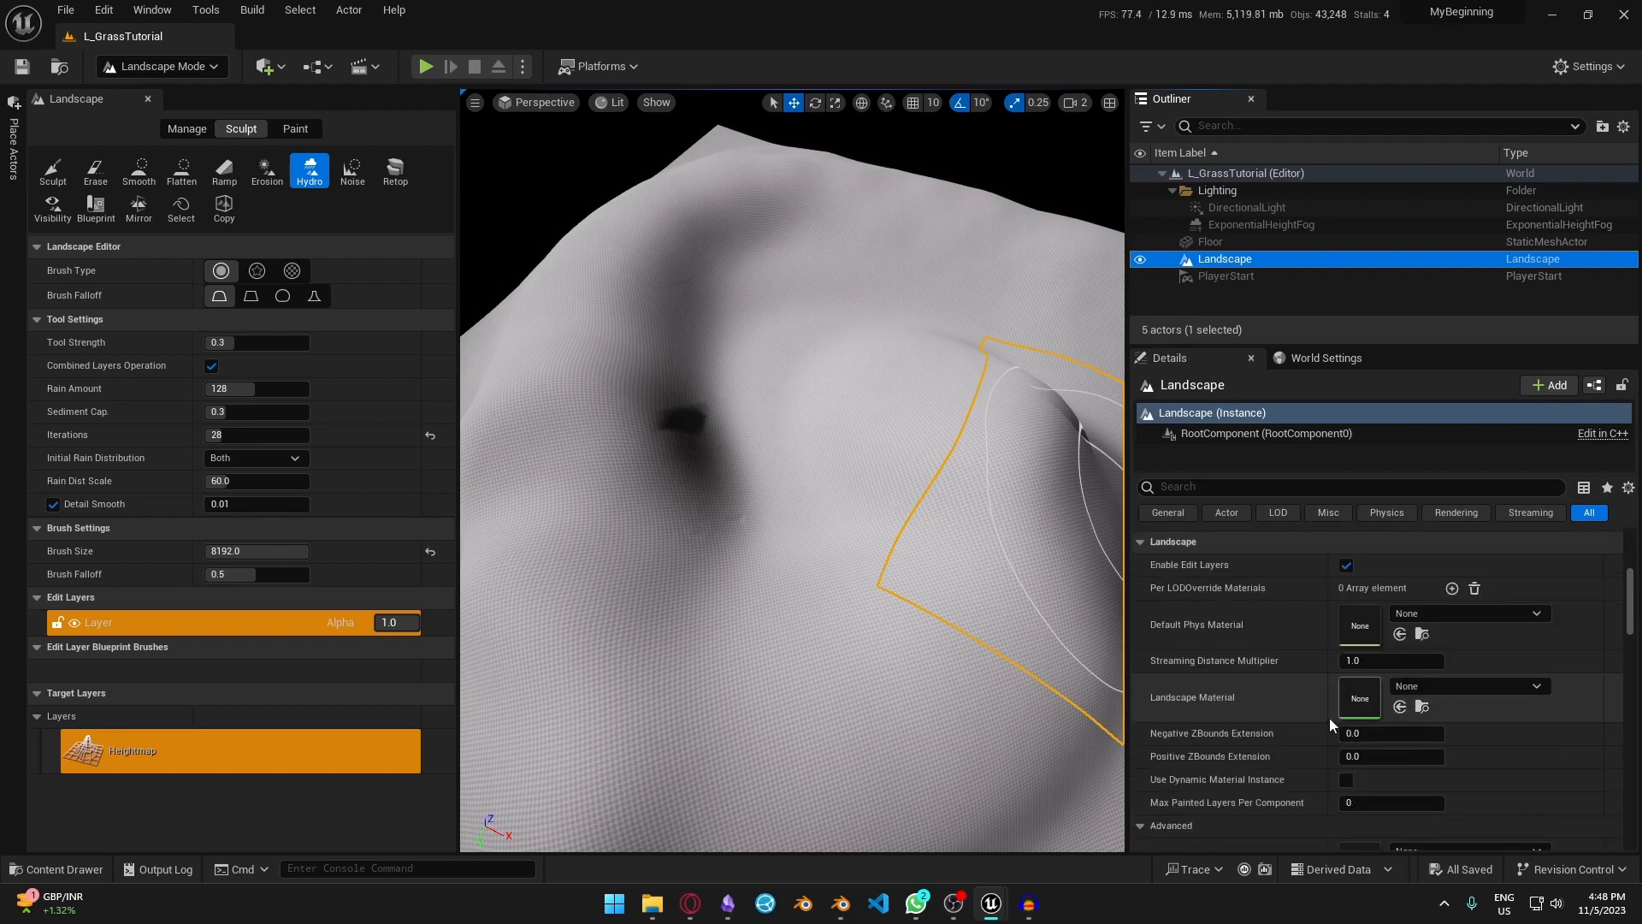
# - Create a new material named M_LandscpaeTut in the GrassModel folder
pyautogui.click(72, 869)
pyautogui.rightClick(647, 713)
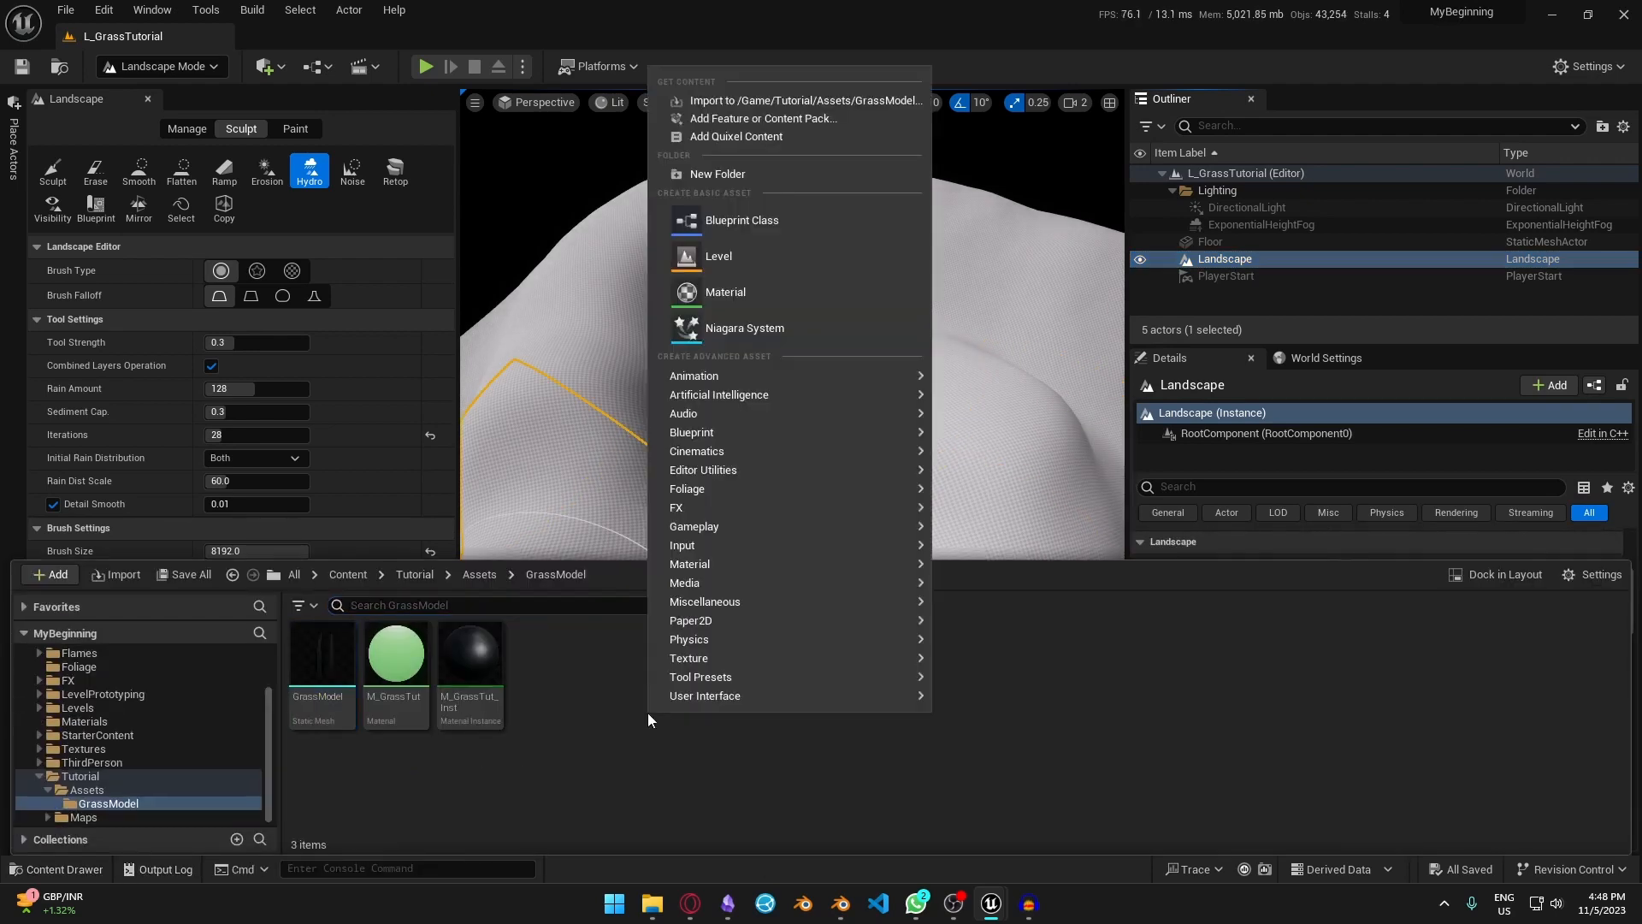
pyautogui.click(753, 302)
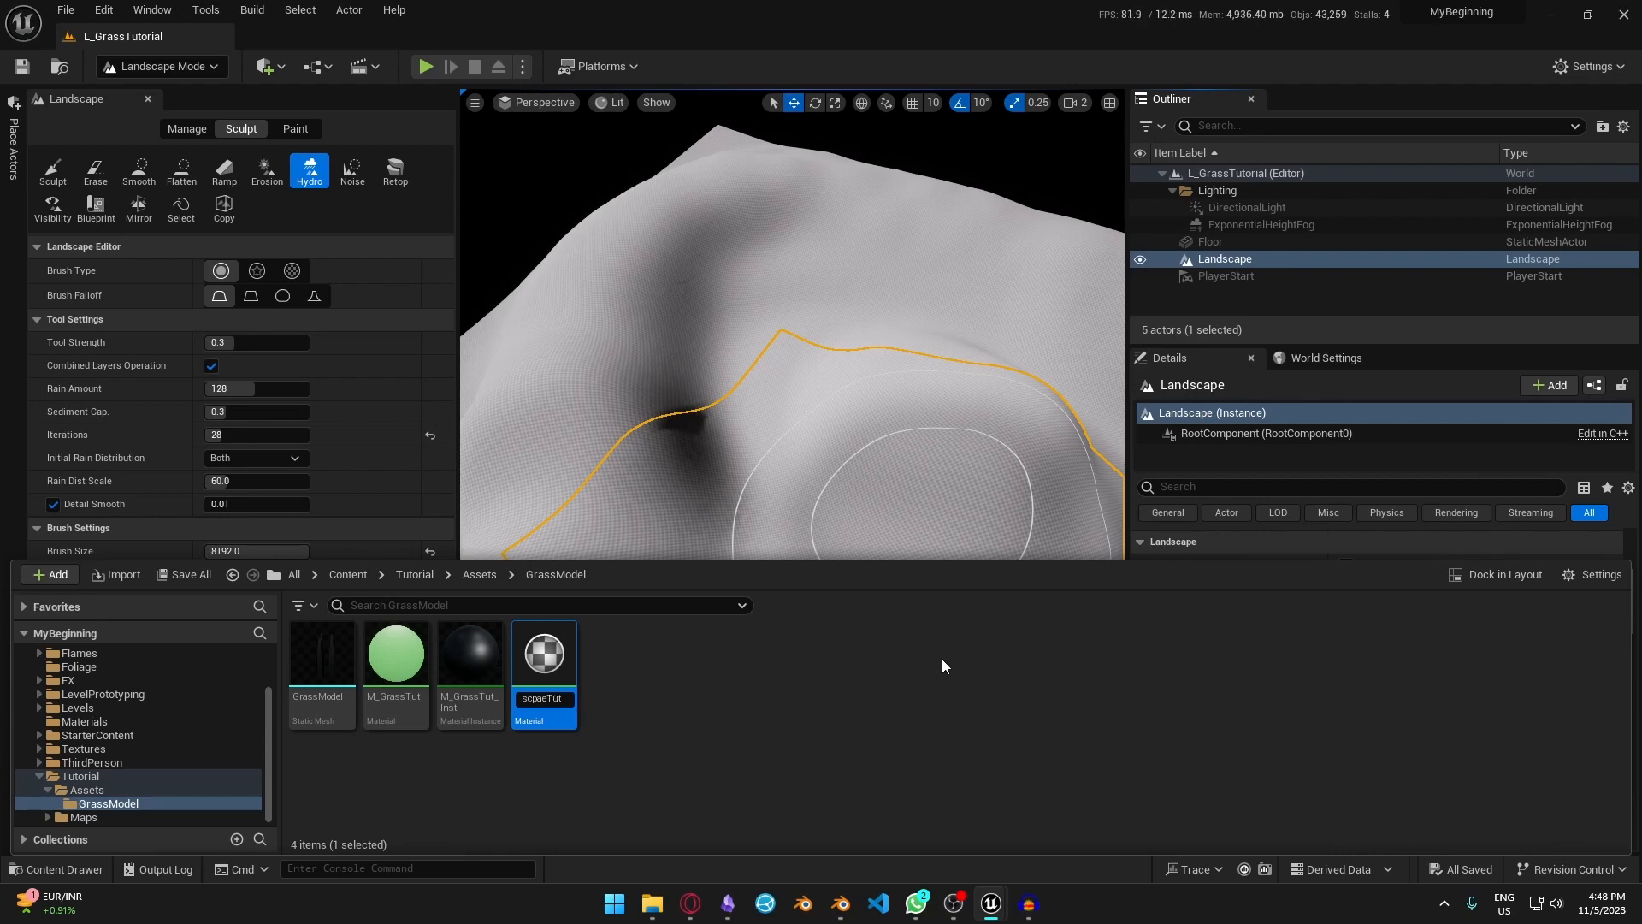
pyautogui.write('M_LandscpaeTut')
pyautogui.press('Return')
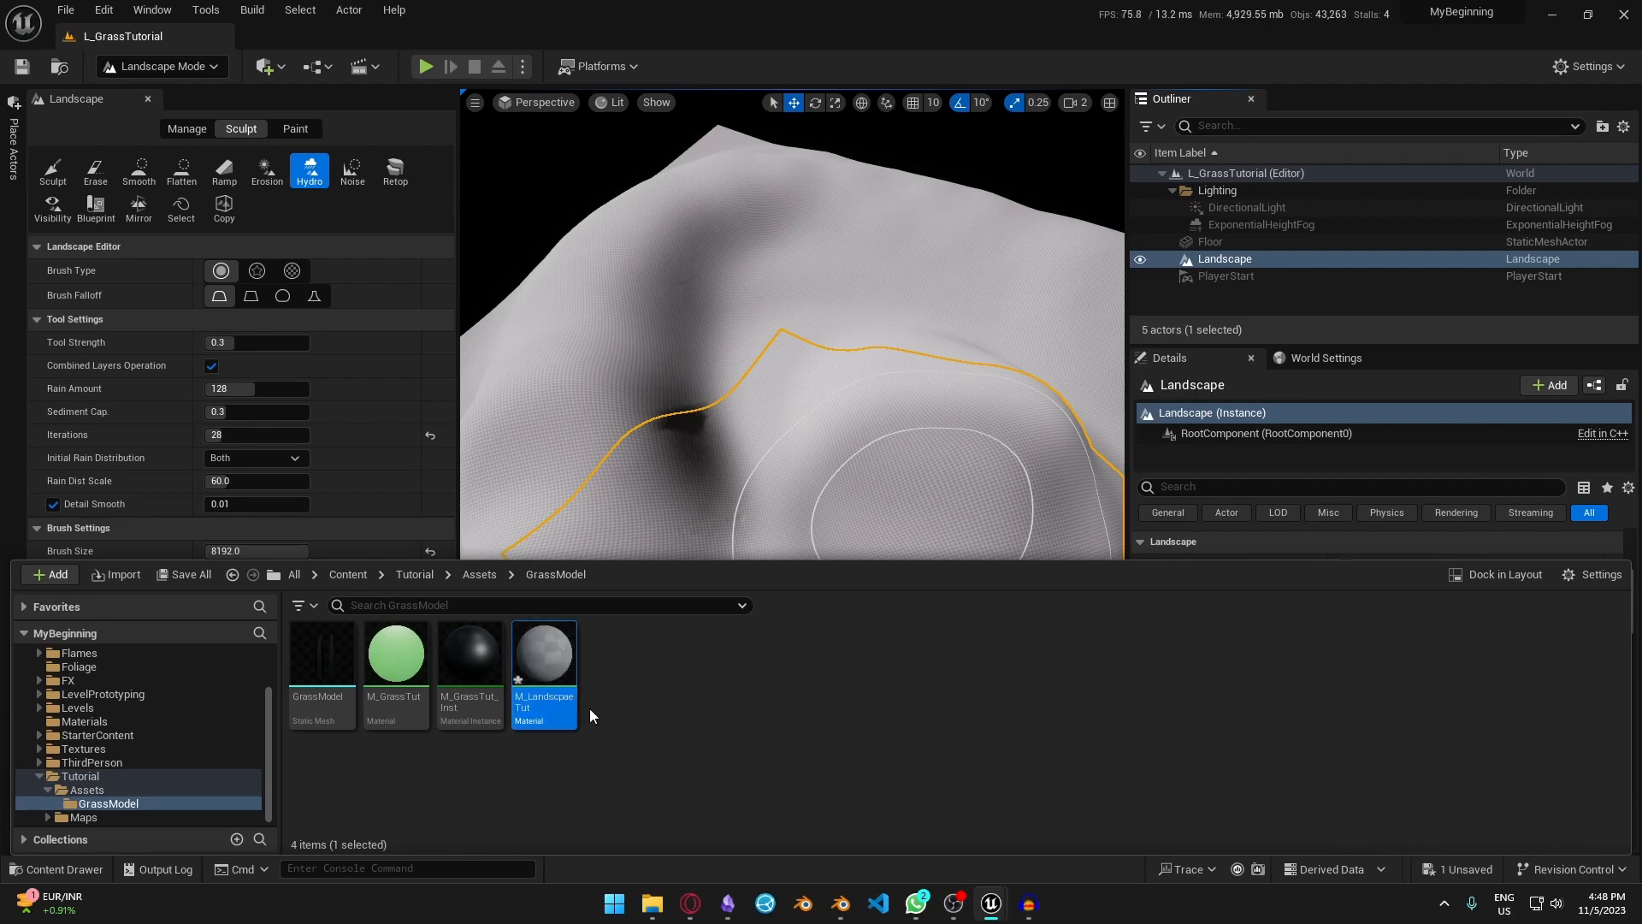
# - Create a material instance of M_LandscpaeTut and assign it as the selected landscape's Landscape Material
pyautogui.click(670, 738)
pyautogui.rightClick(545, 658)
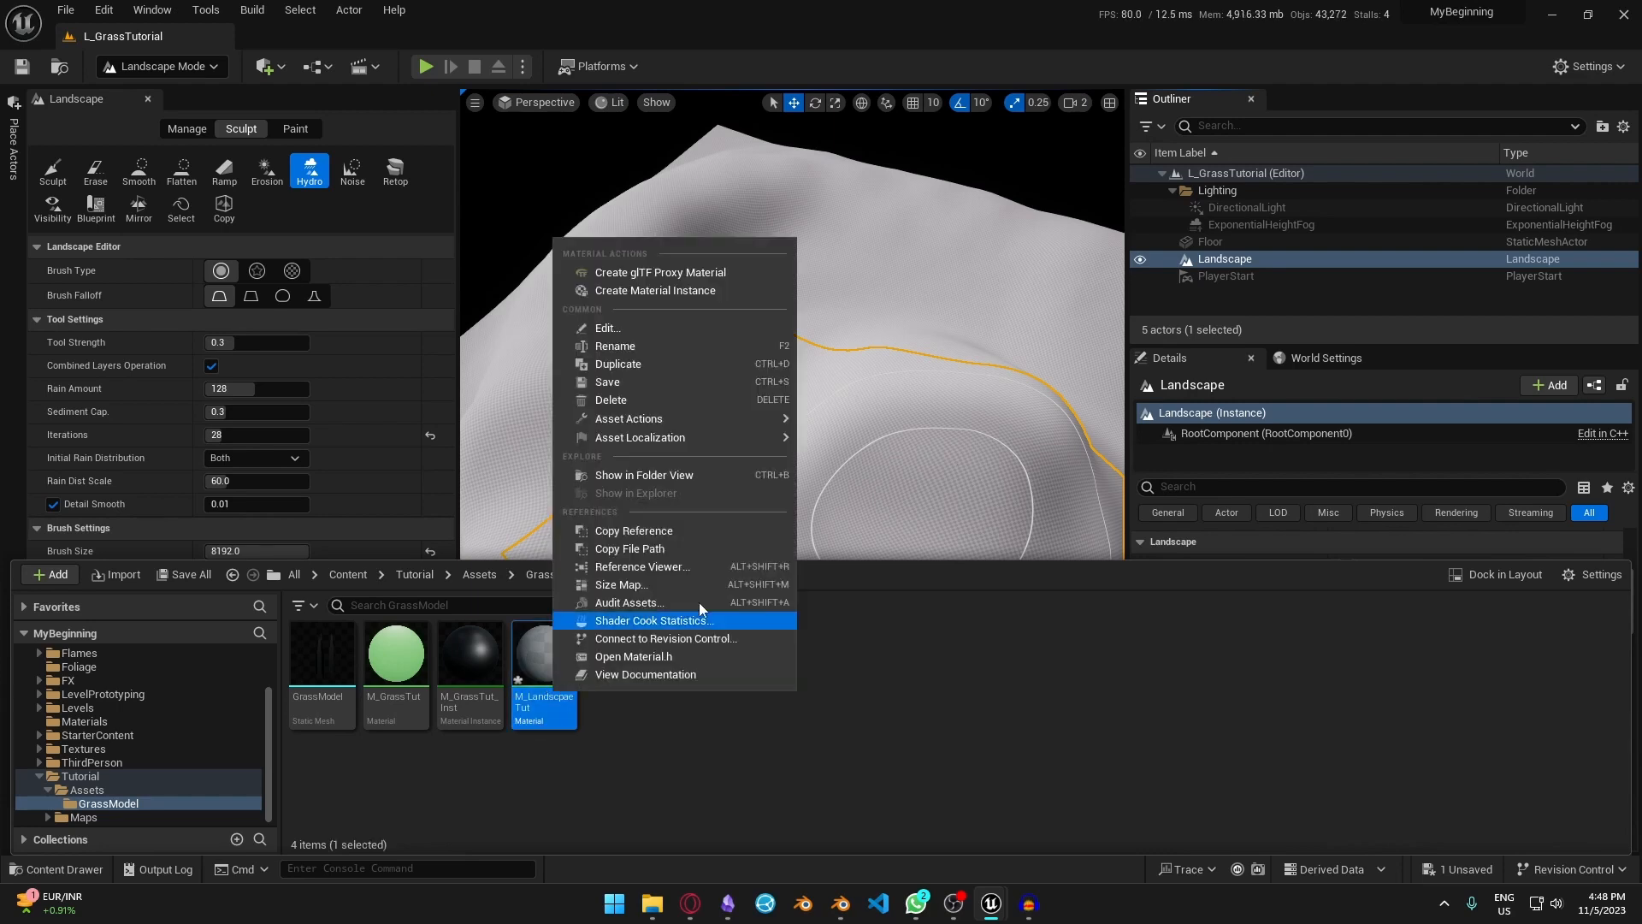
pyautogui.click(734, 290)
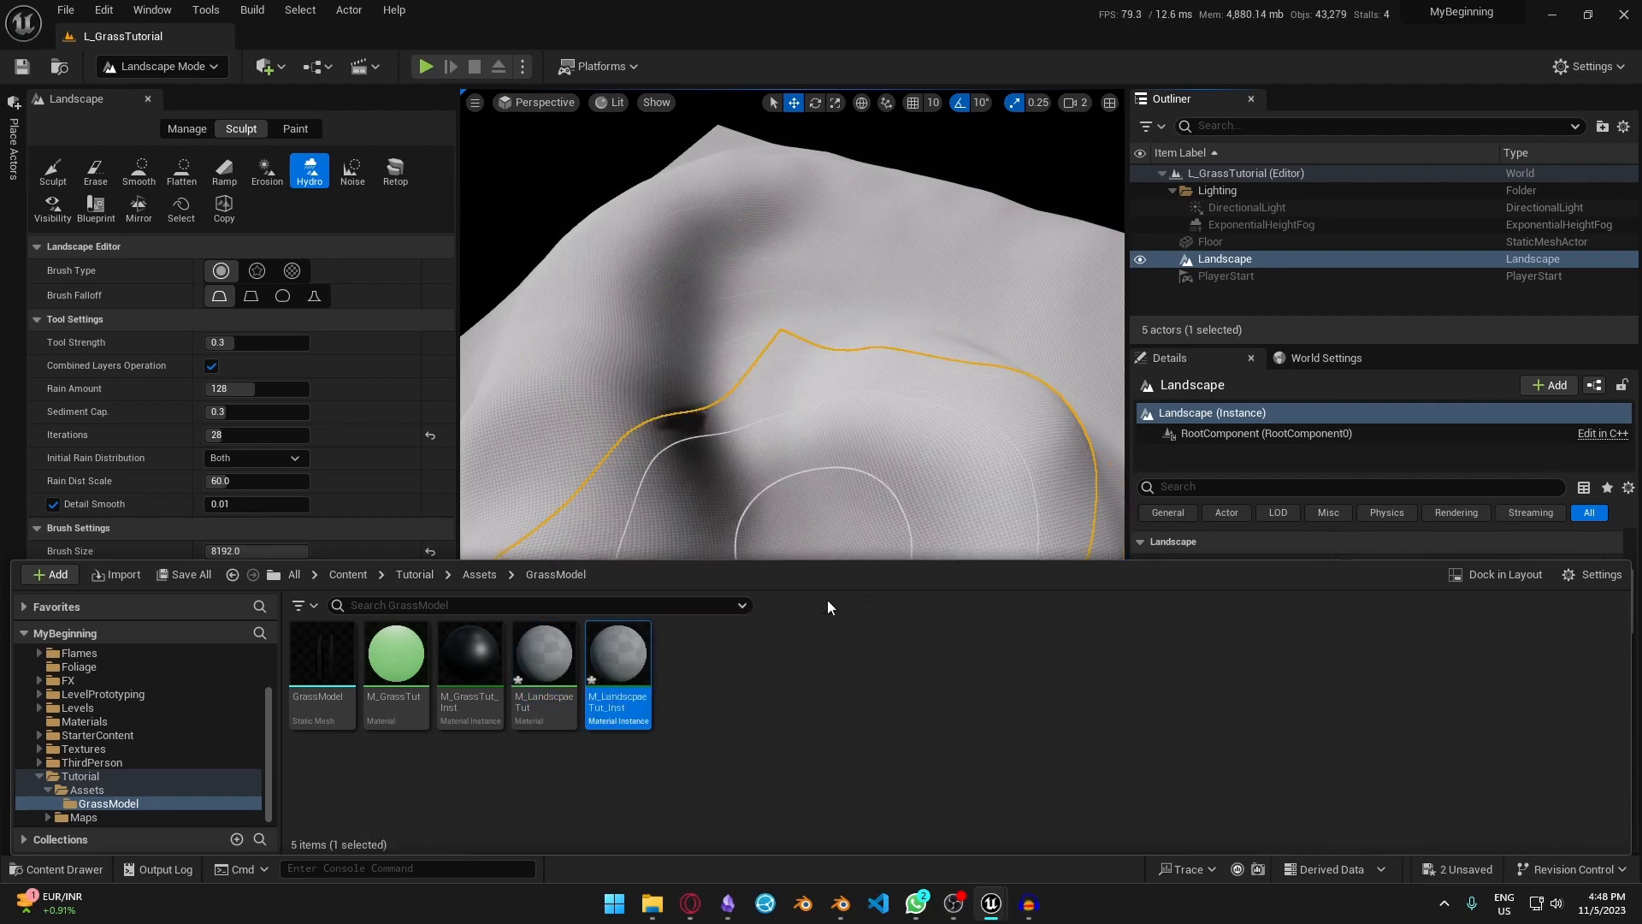
pyautogui.click(1153, 472)
pyautogui.click(1401, 706)
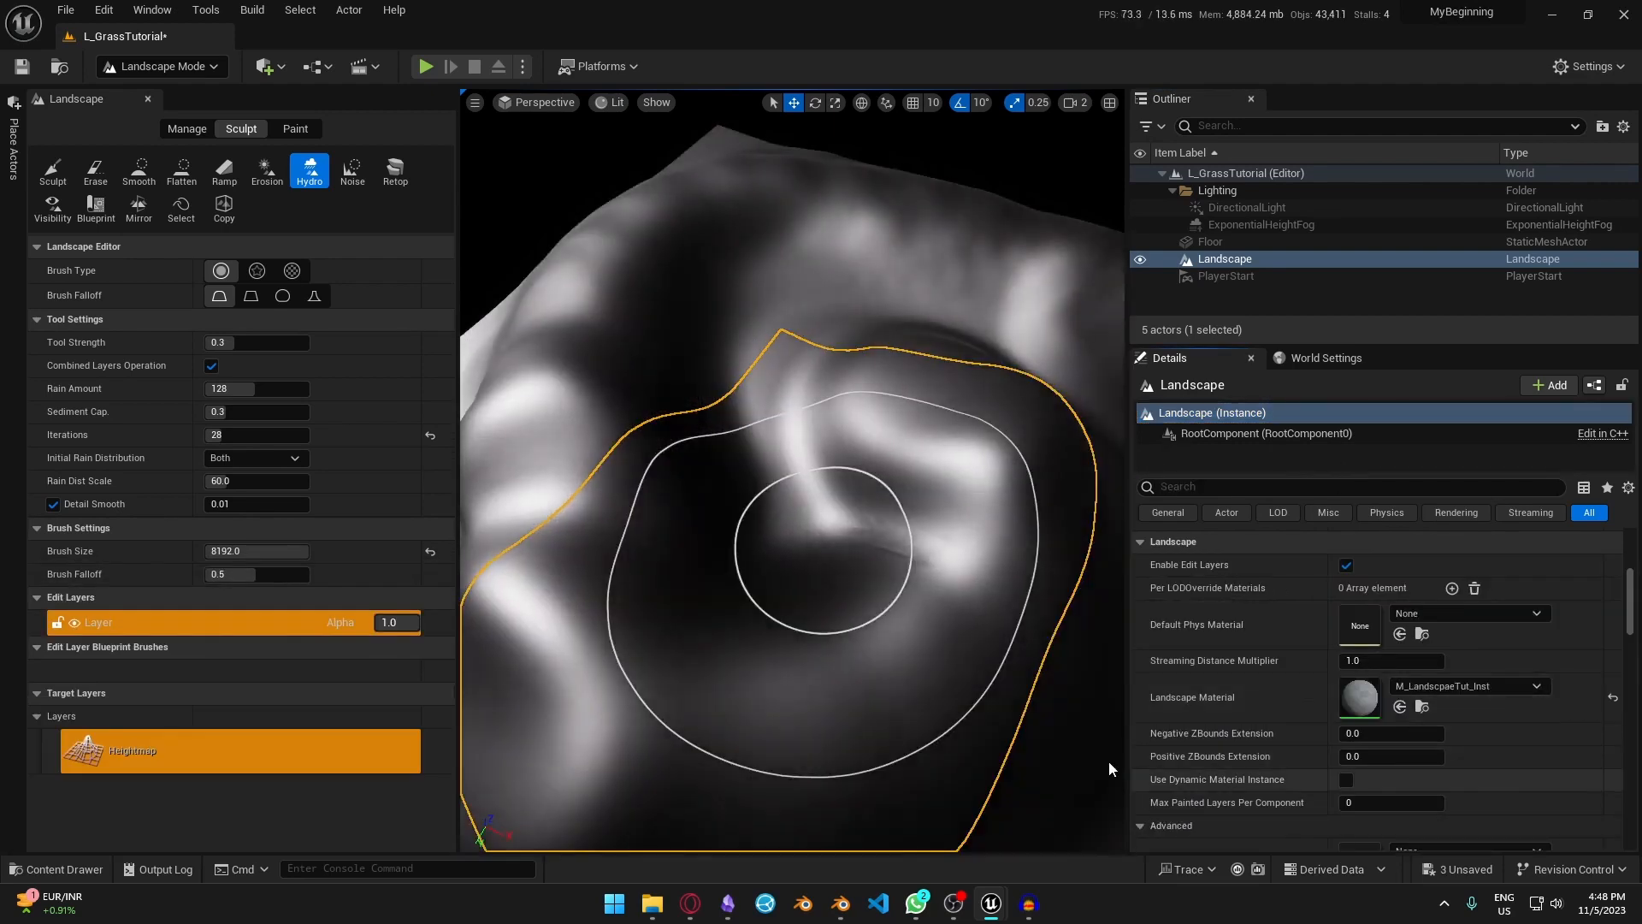
# - Open the parent material M_LandscpaeTut from its instance and add a LandscapeGrassOutput node below the material output
pyautogui.doubleClick(1360, 697)
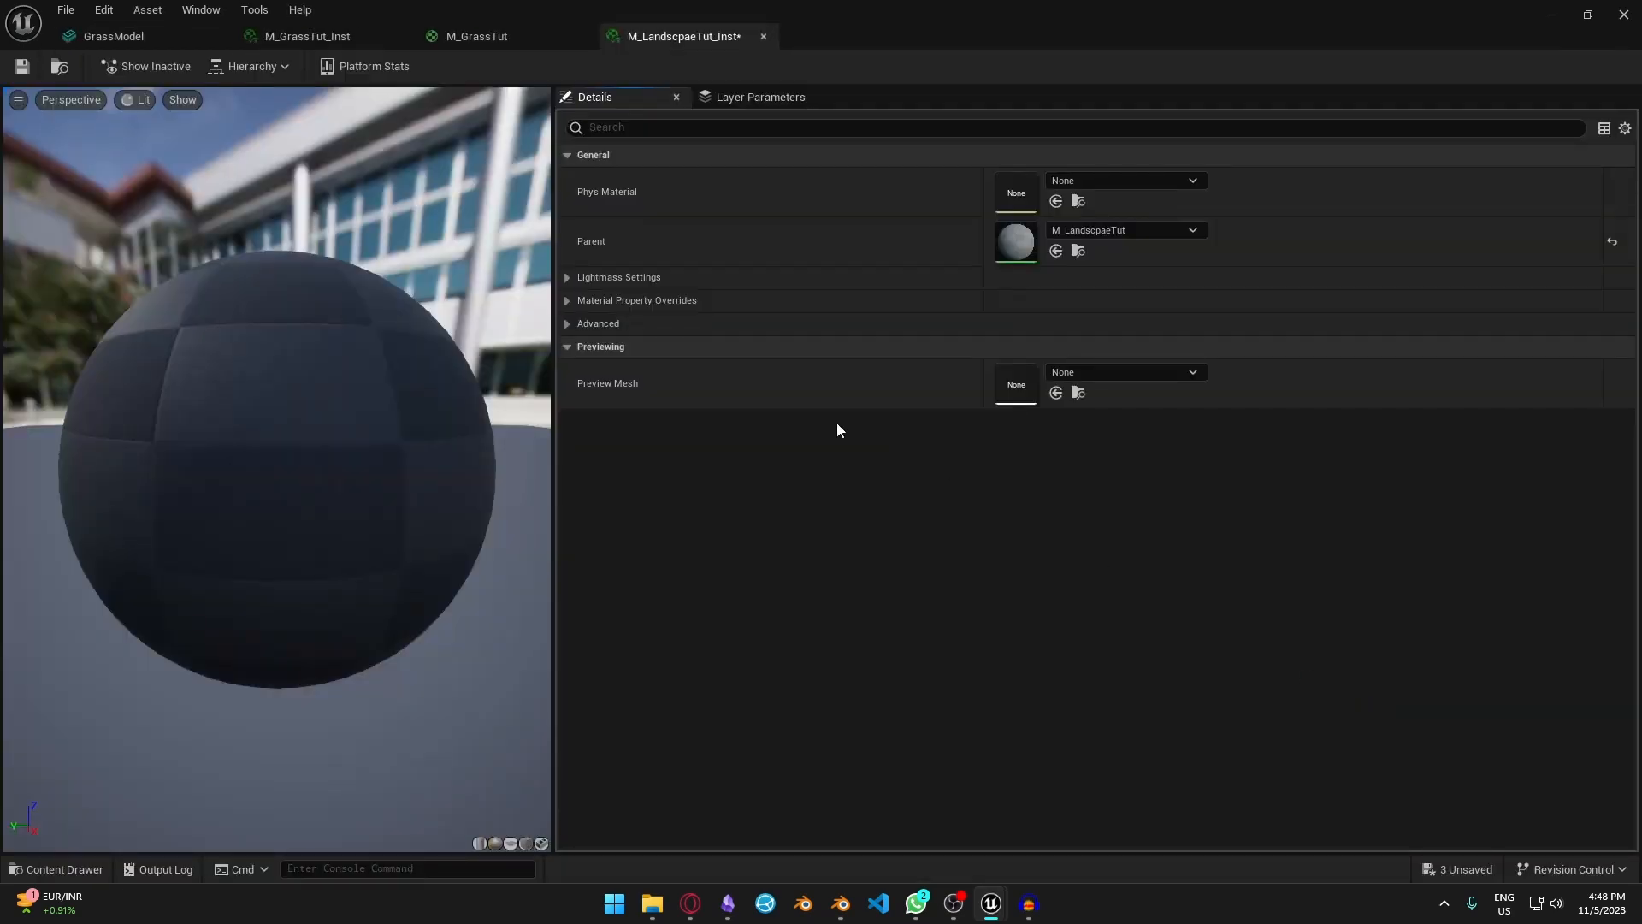
pyautogui.doubleClick(1014, 240)
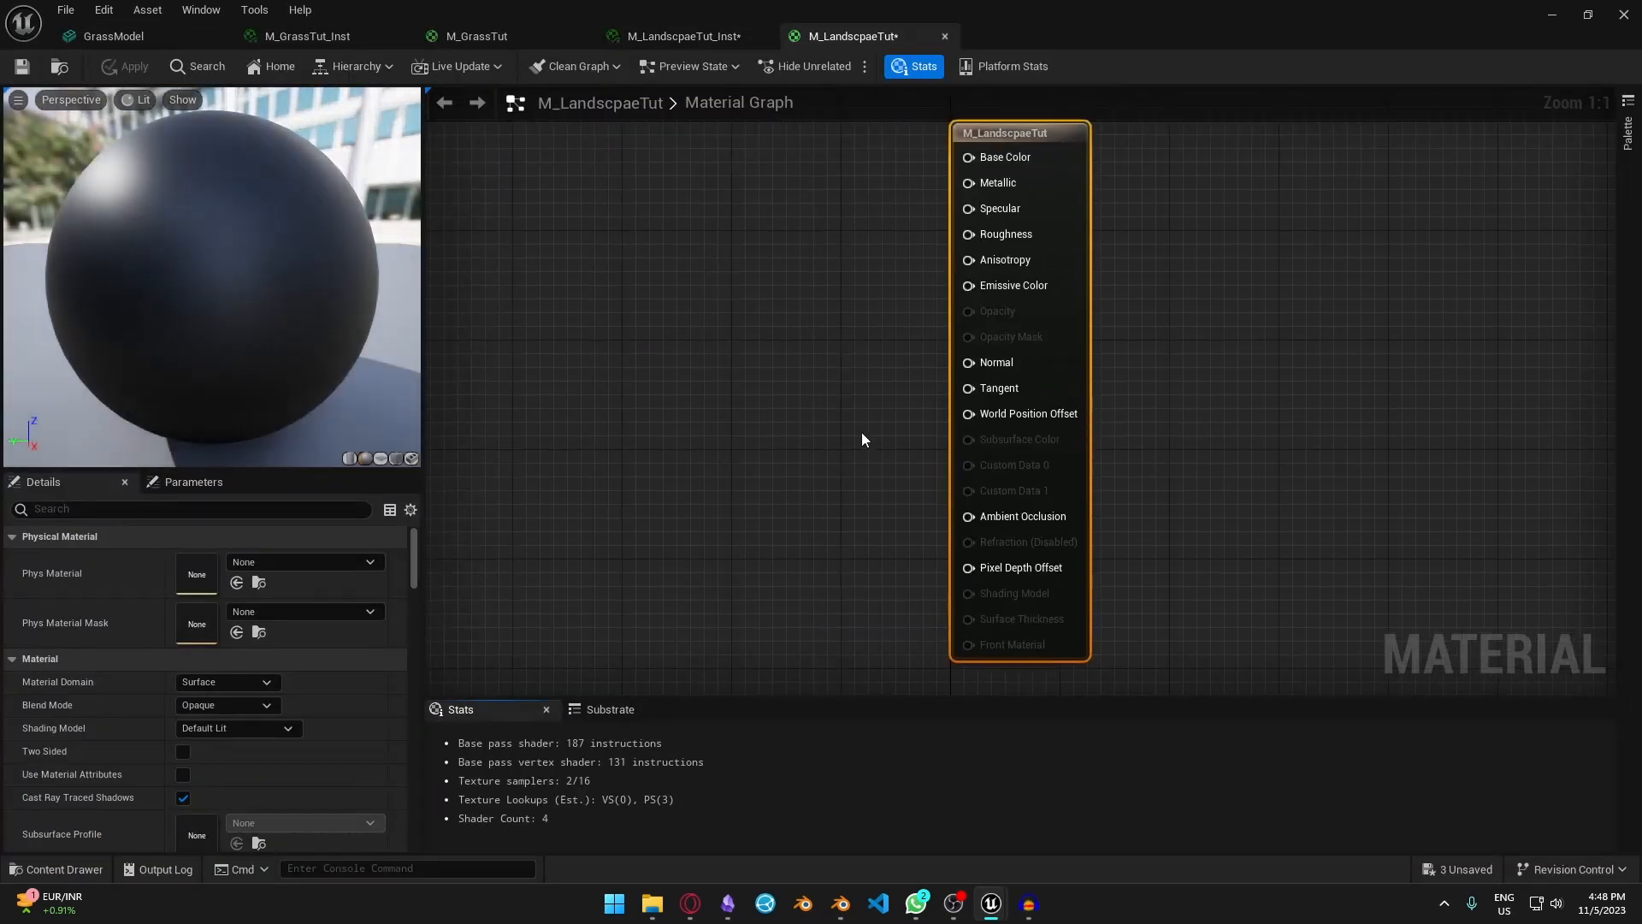
pyautogui.rightClick(944, 622)
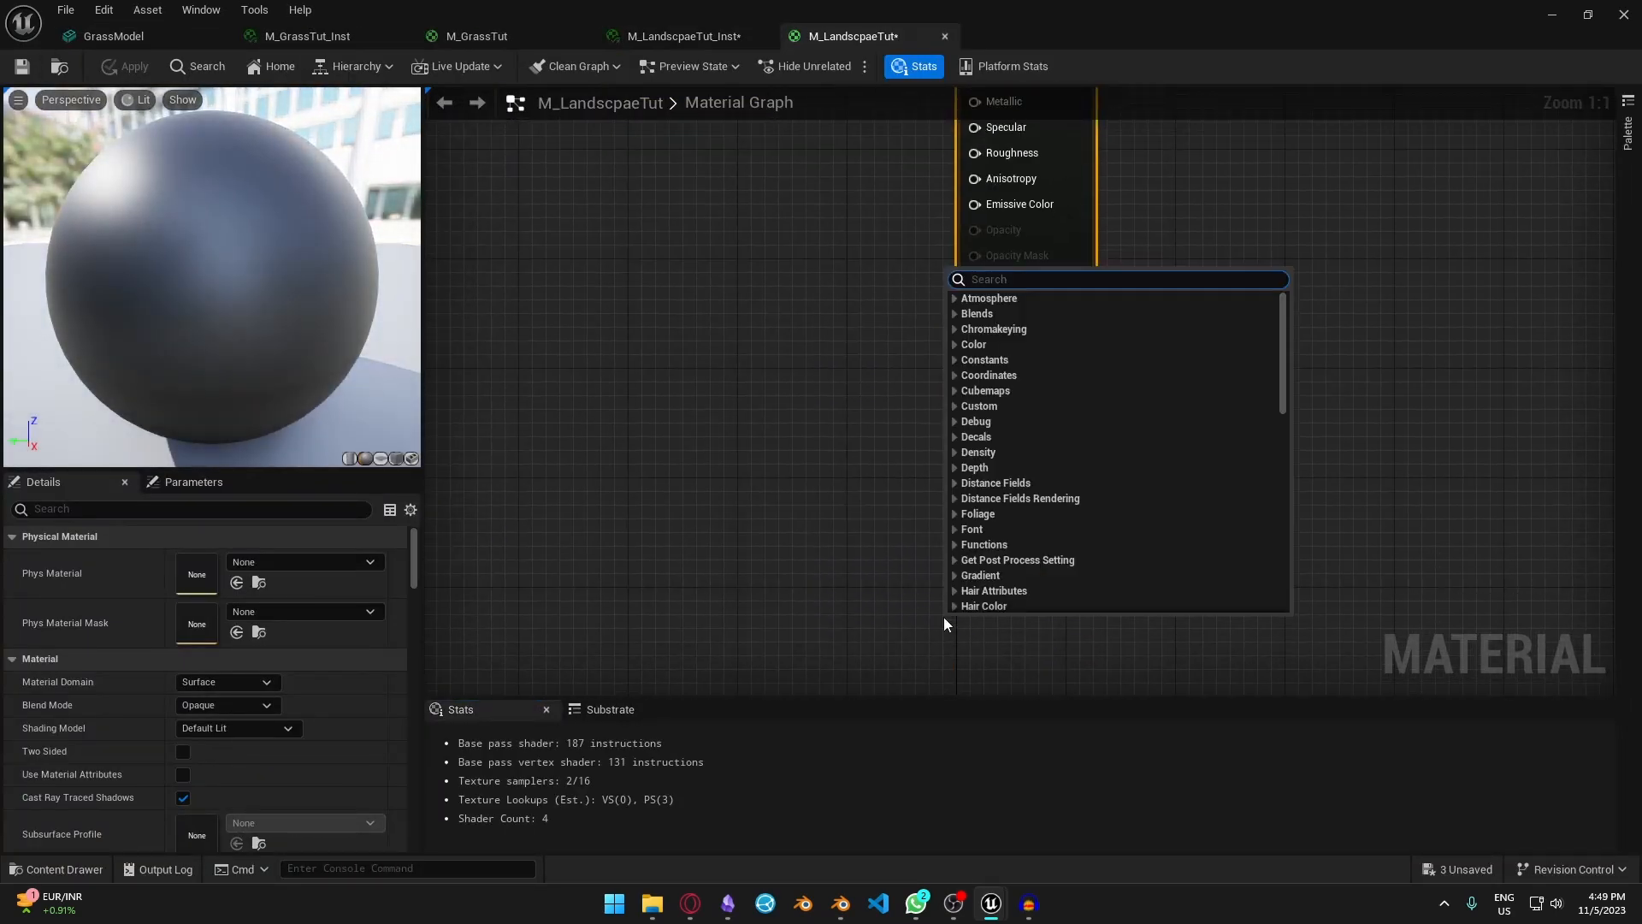
pyautogui.write('grass')
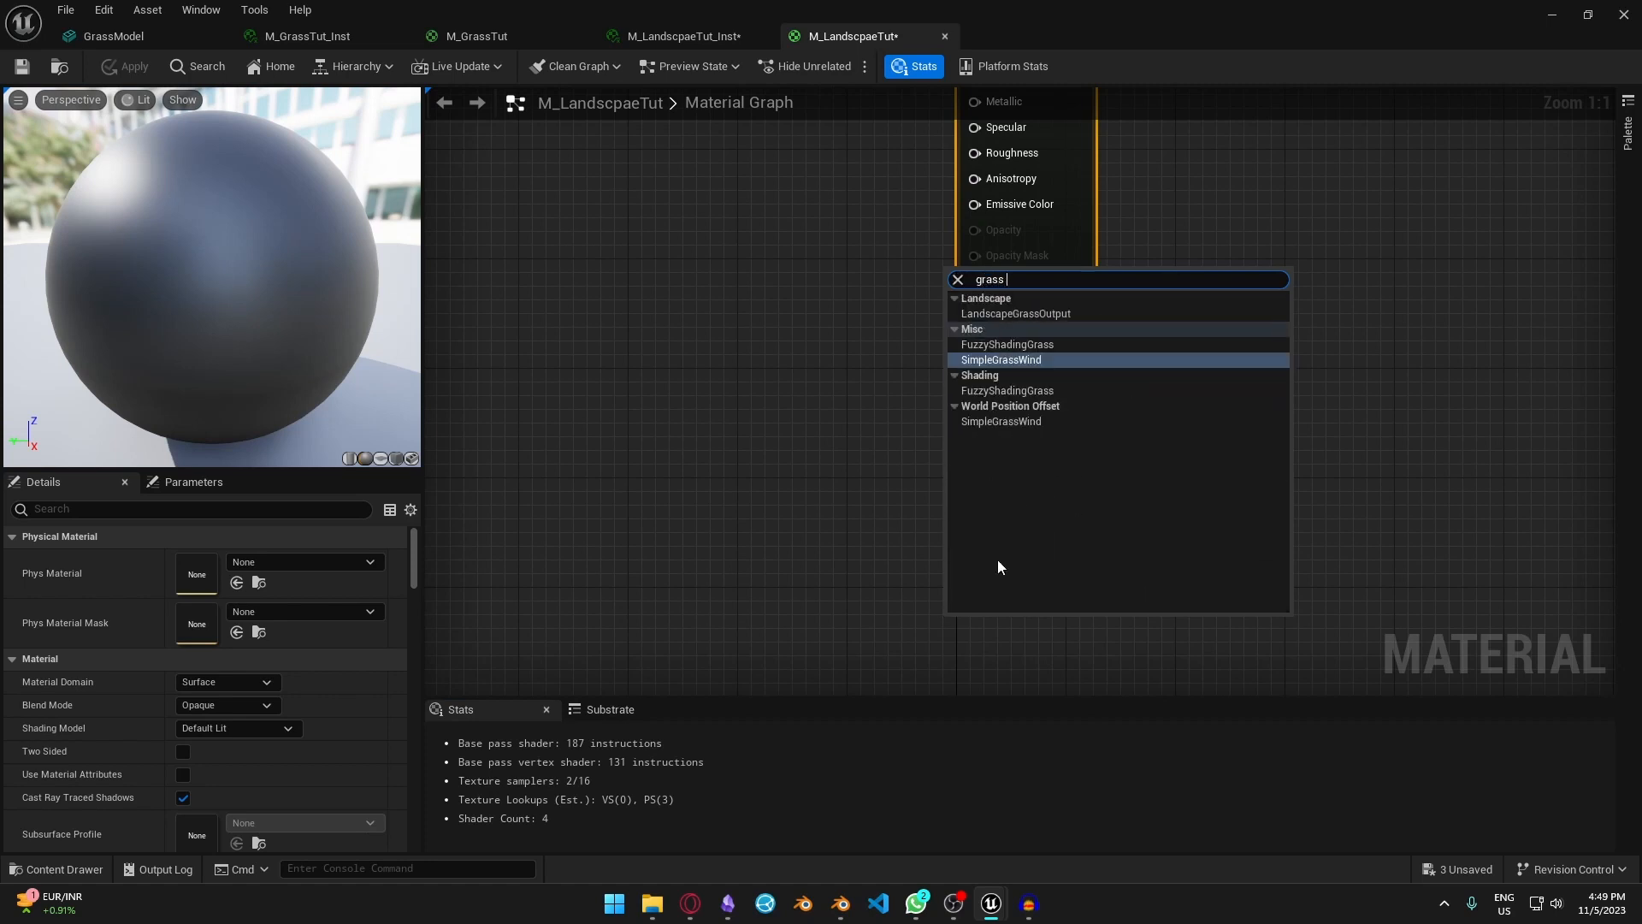
pyautogui.click(1067, 314)
# - Add a LandscapeLayerSample node named GrassLayer and connect it to the Landscape Grass node's Grass input
pyautogui.rightClick(785, 623)
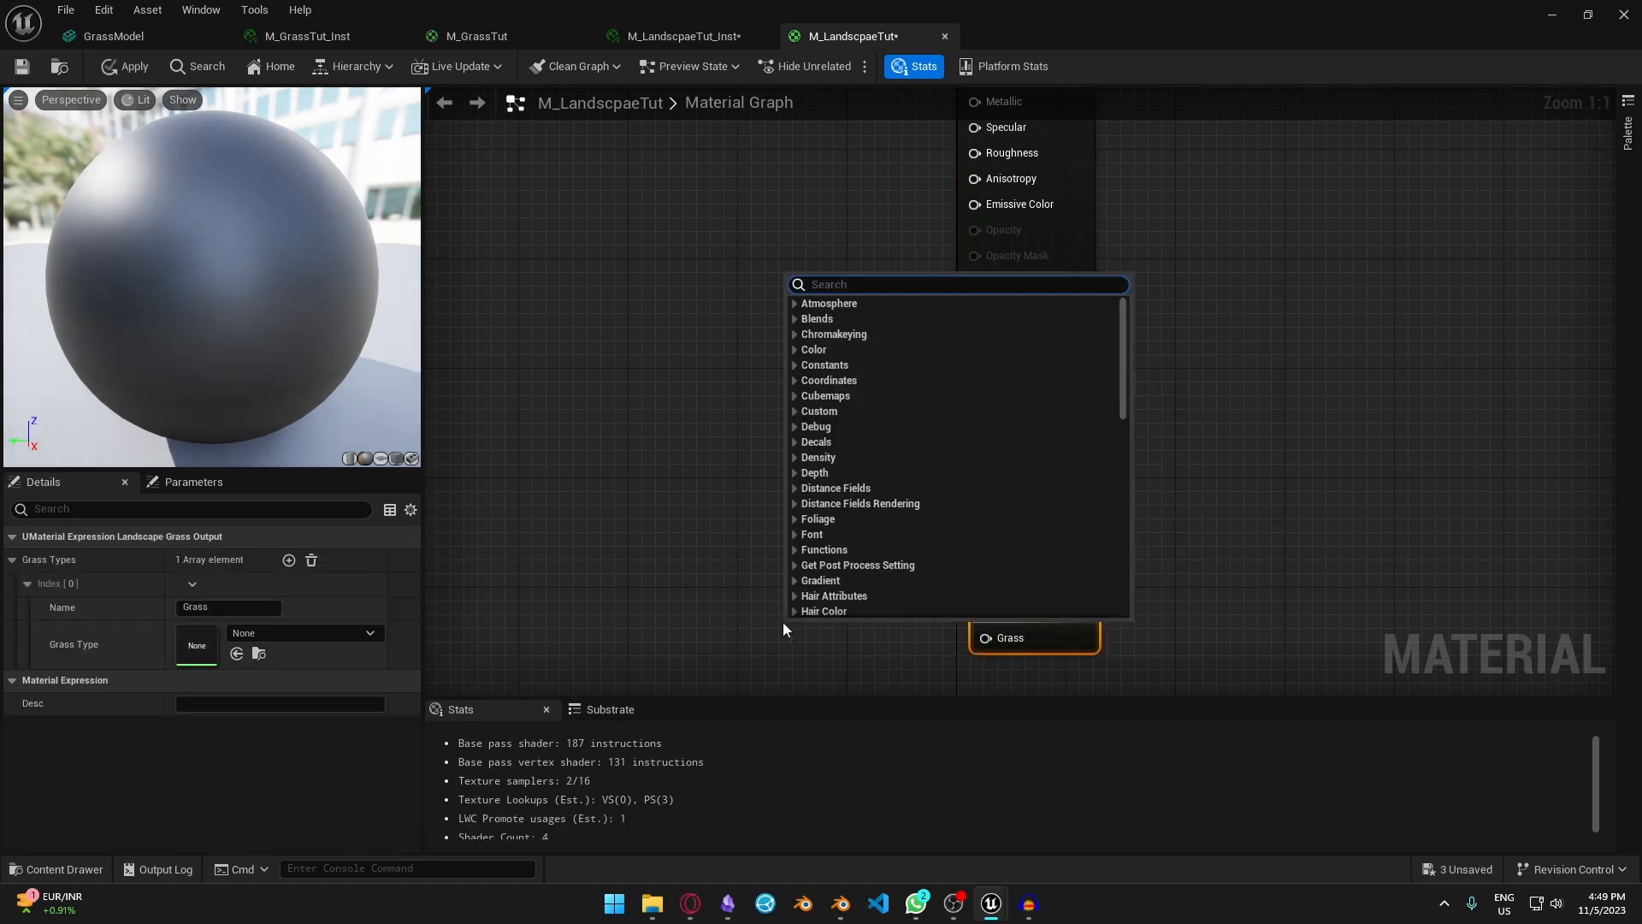
pyautogui.write('sample layer')
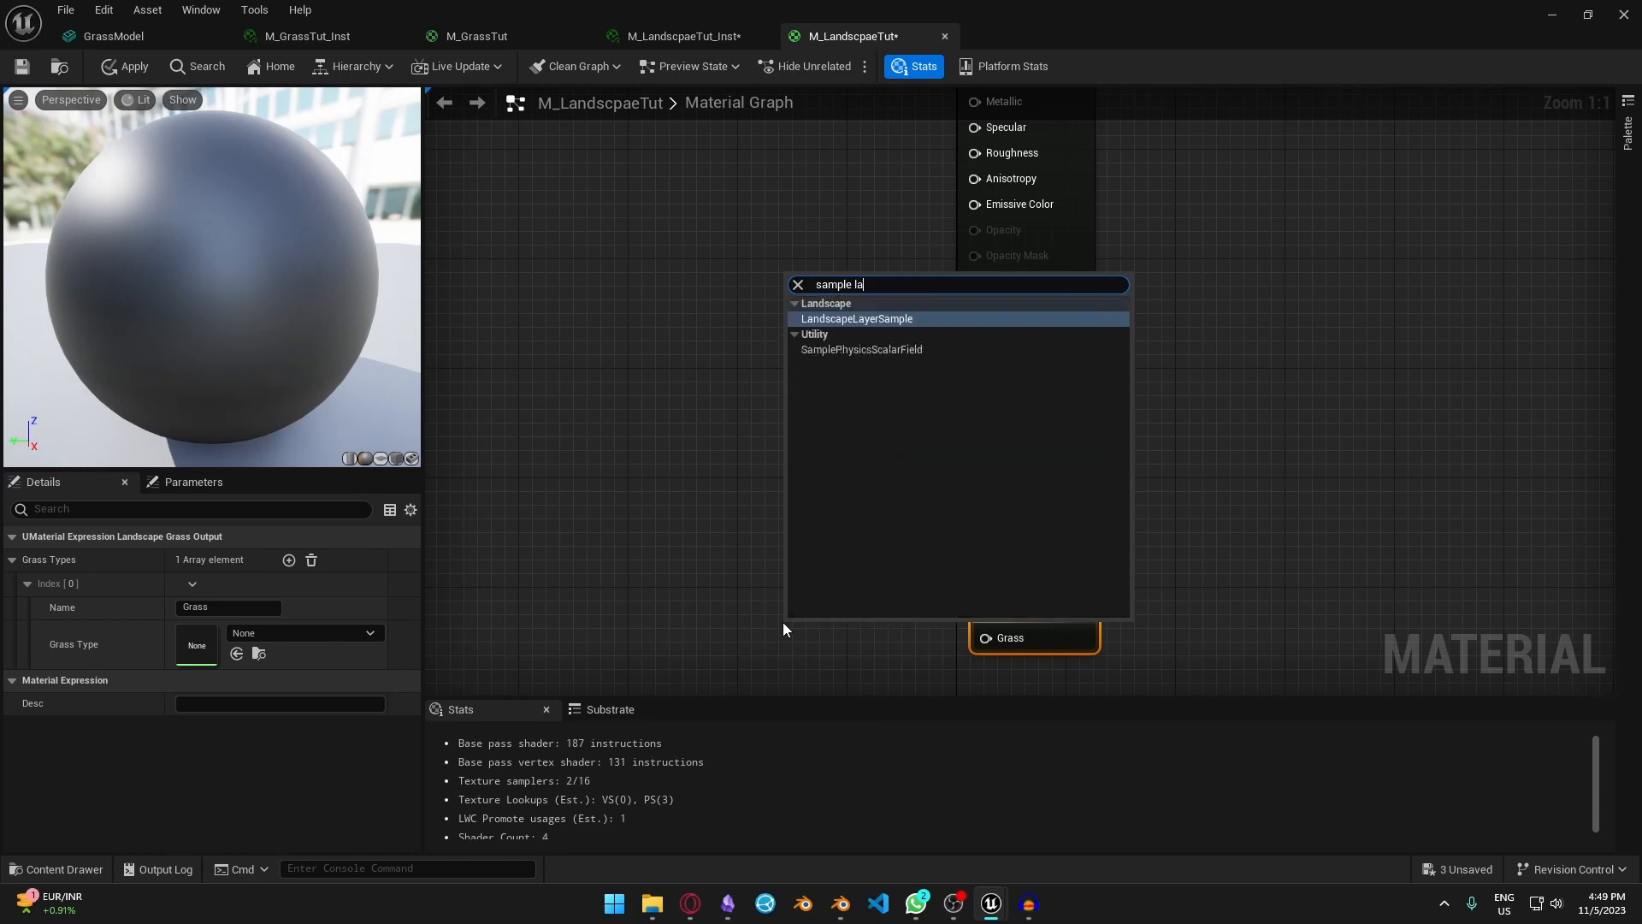
pyautogui.click(937, 321)
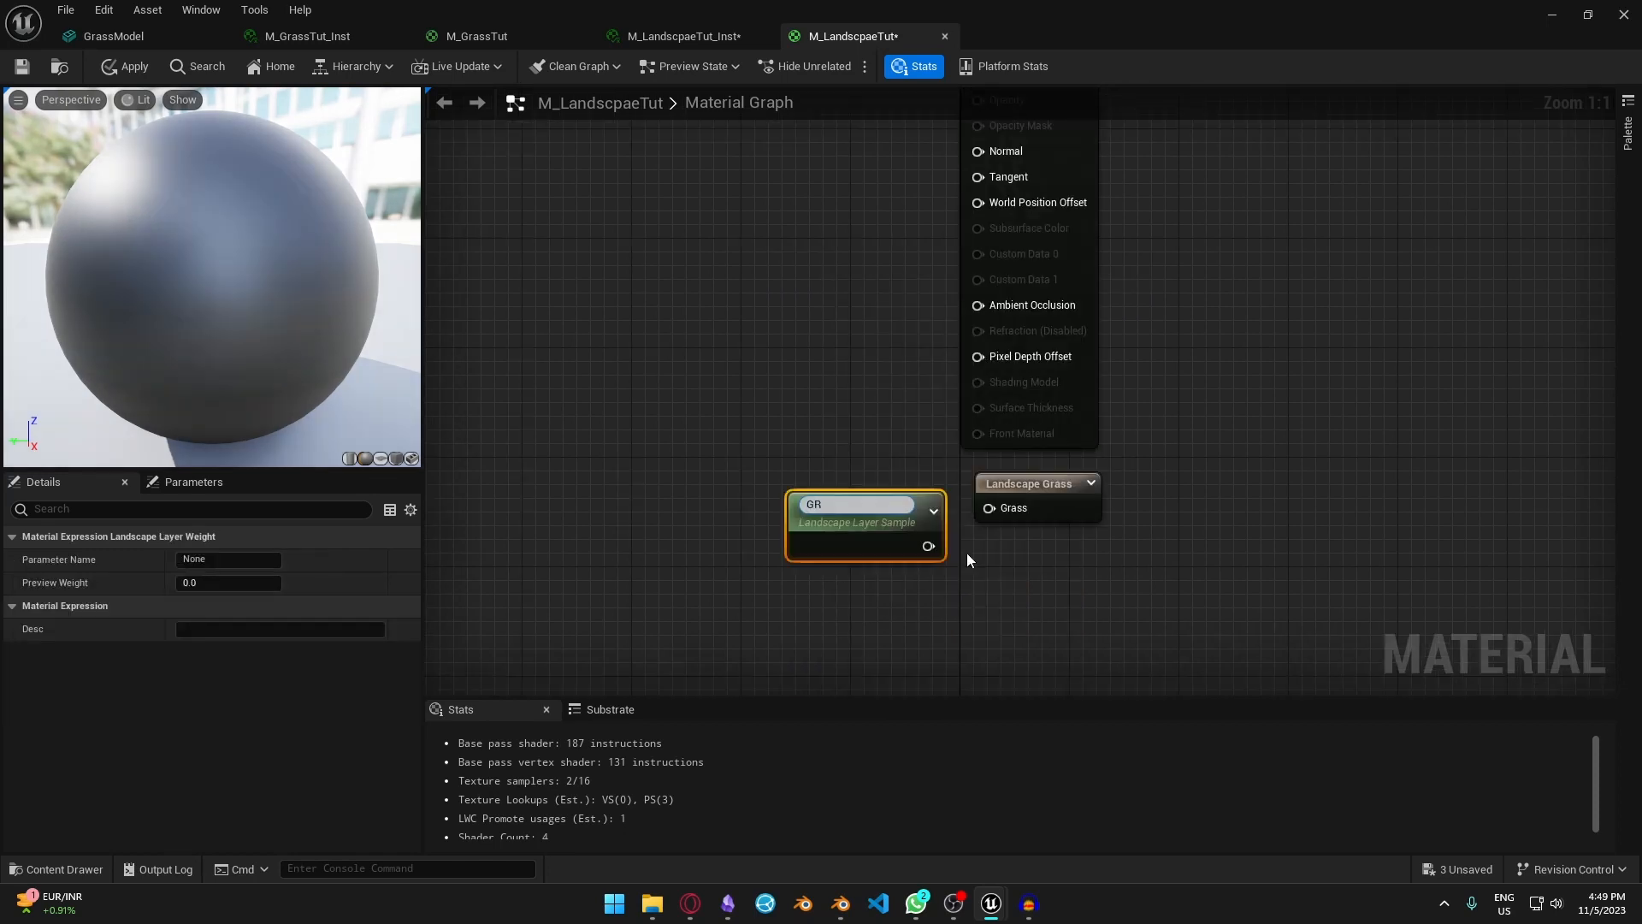
pyautogui.write('GrassLayer')
pyautogui.press('Return')
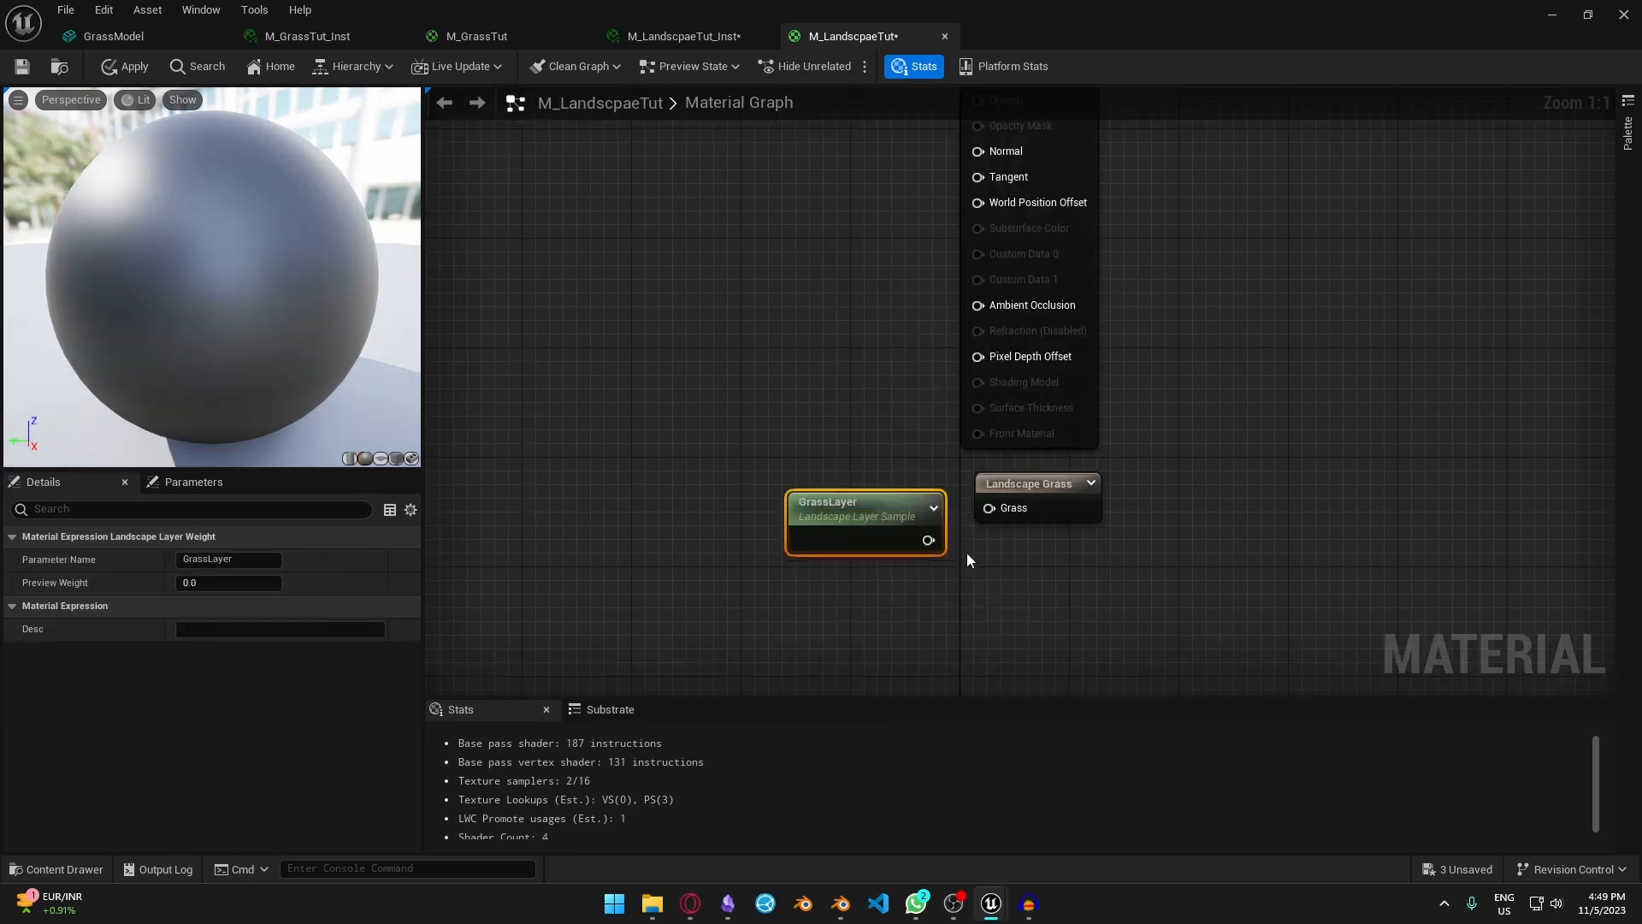
pyautogui.moveTo(929, 540); pyautogui.dragTo(989, 509)
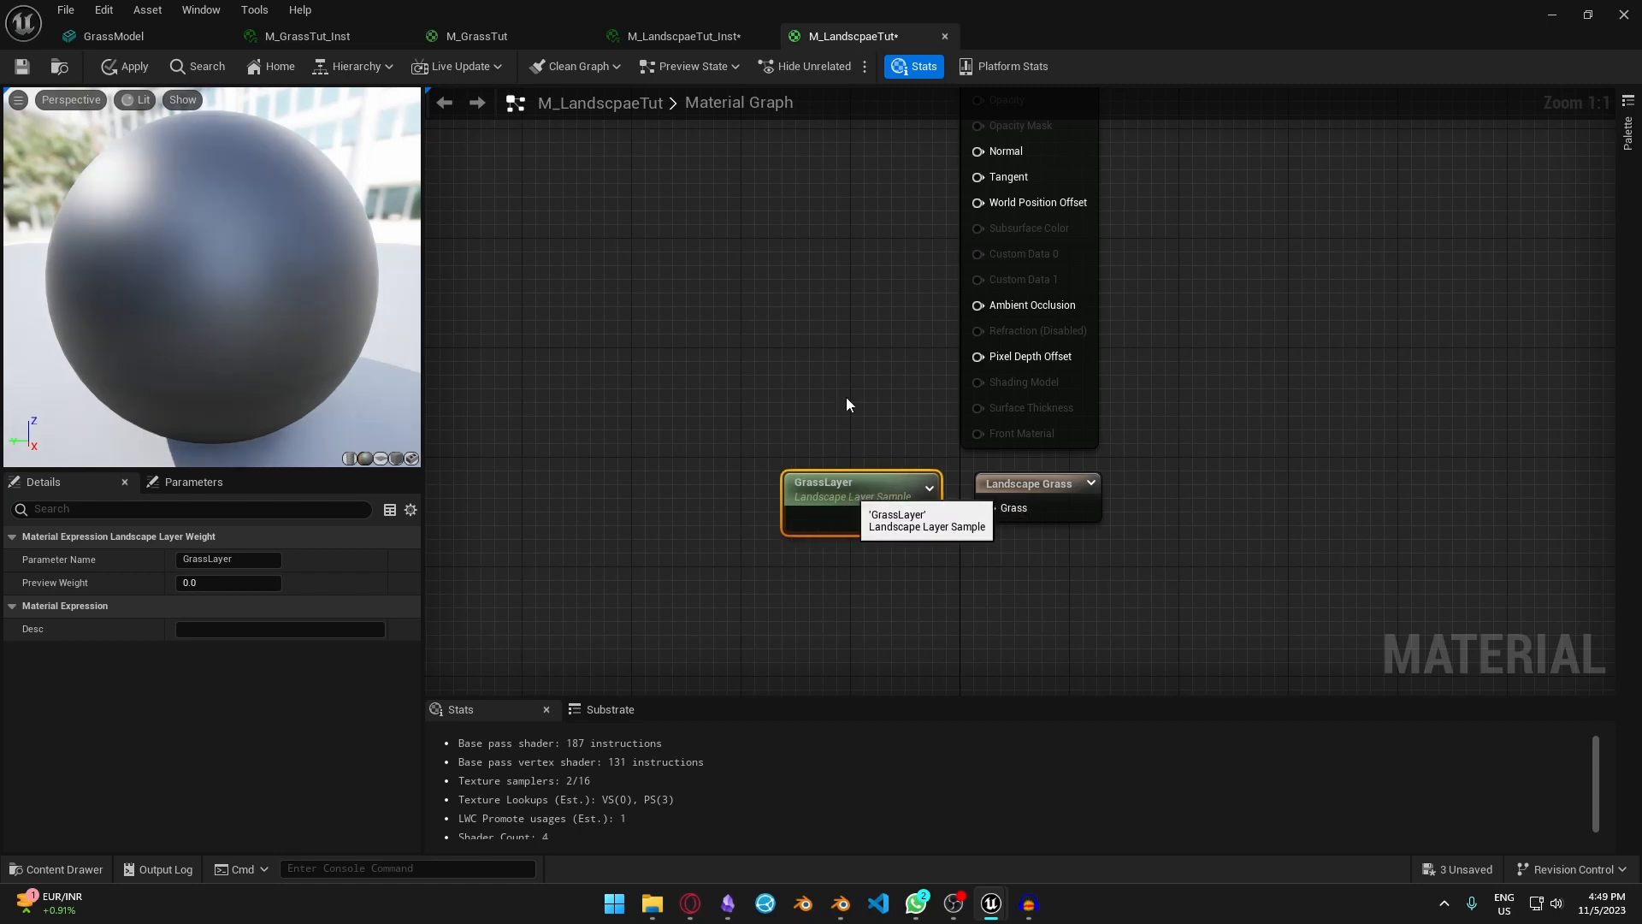
# - Set the Shading Model of M_LandscpaeTut to Unlit
pyautogui.scroll(-2, 869, 327)
pyautogui.click(871, 337)
pyautogui.click(1059, 282)
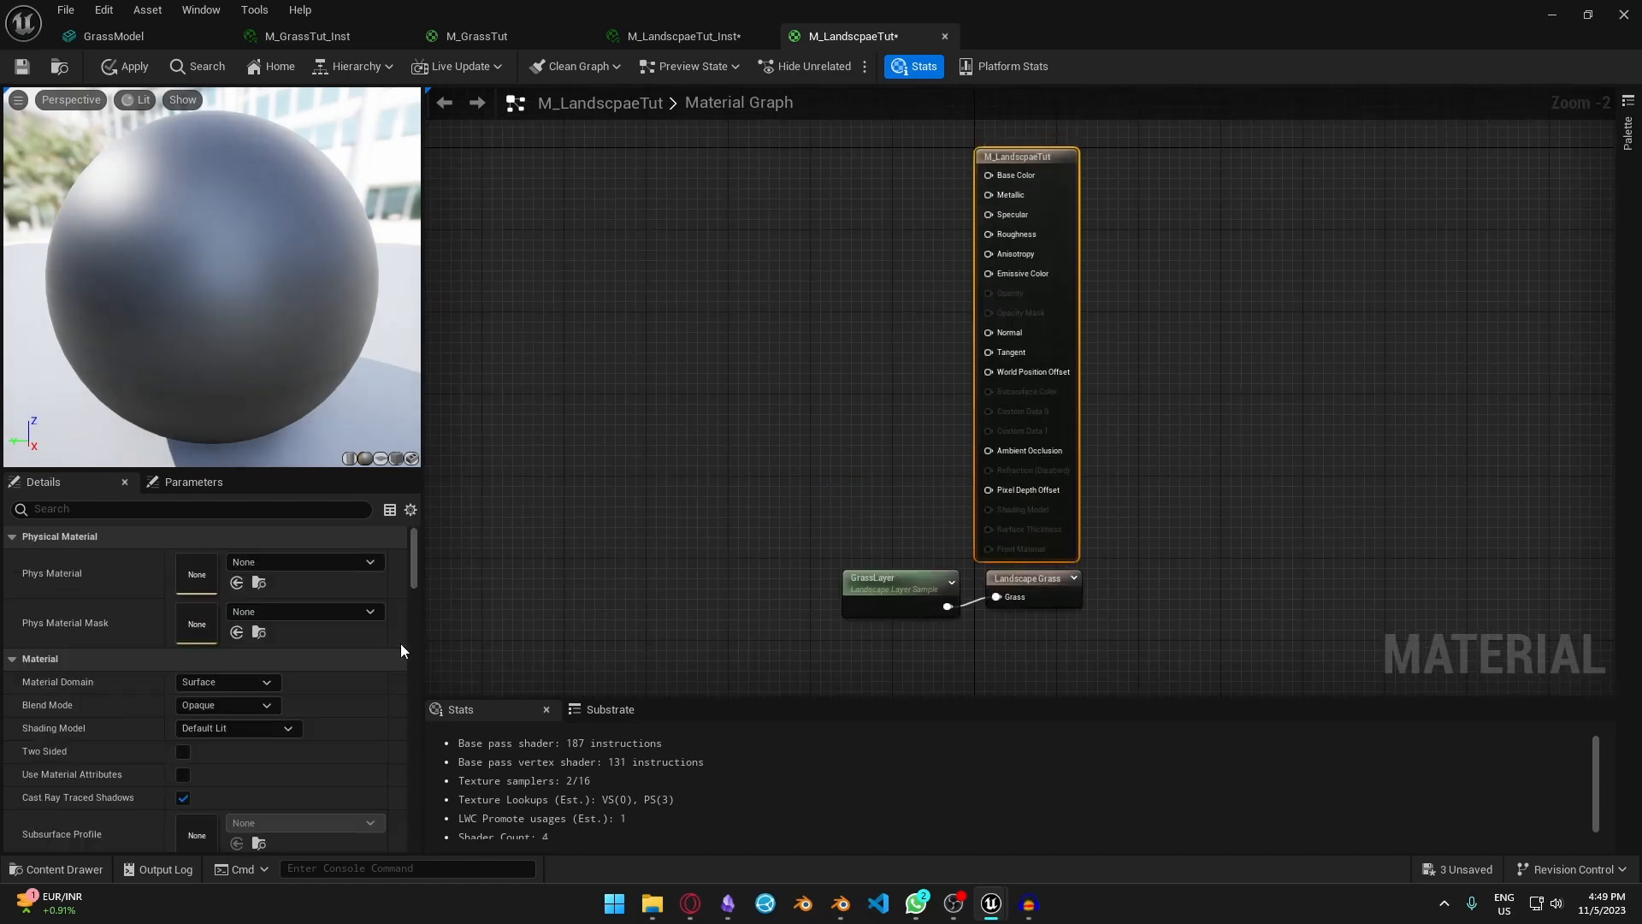
pyautogui.click(266, 728)
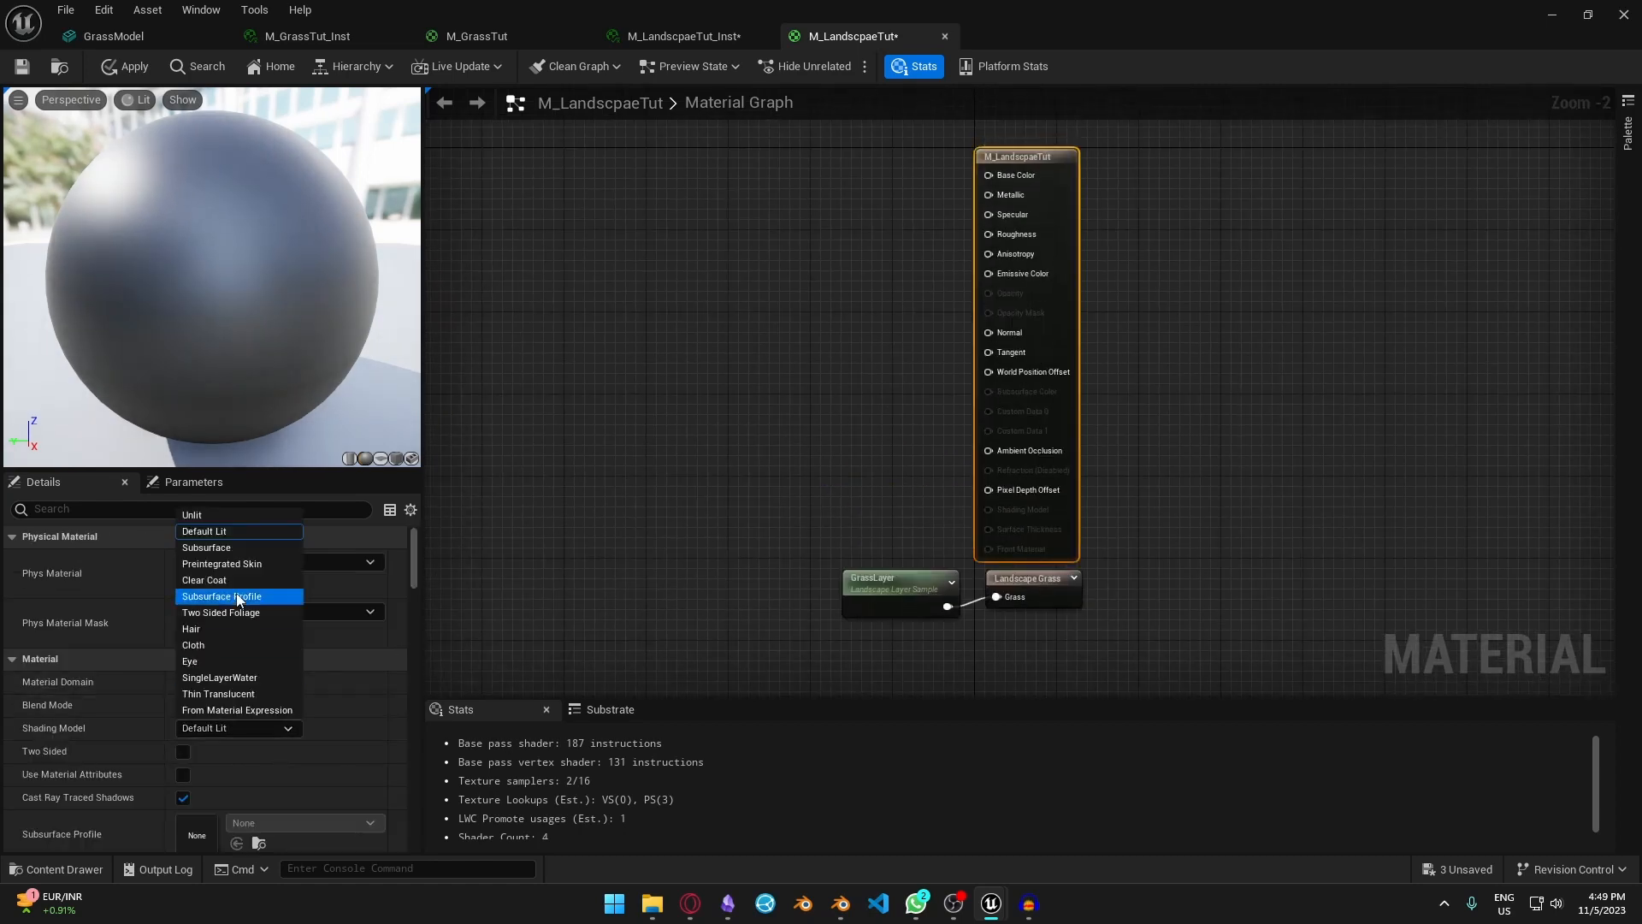
pyautogui.click(253, 516)
# - Promote the material output's Emissive Color input to a parameter, discarding the loose Constant3Vector node
pyautogui.click(758, 248)
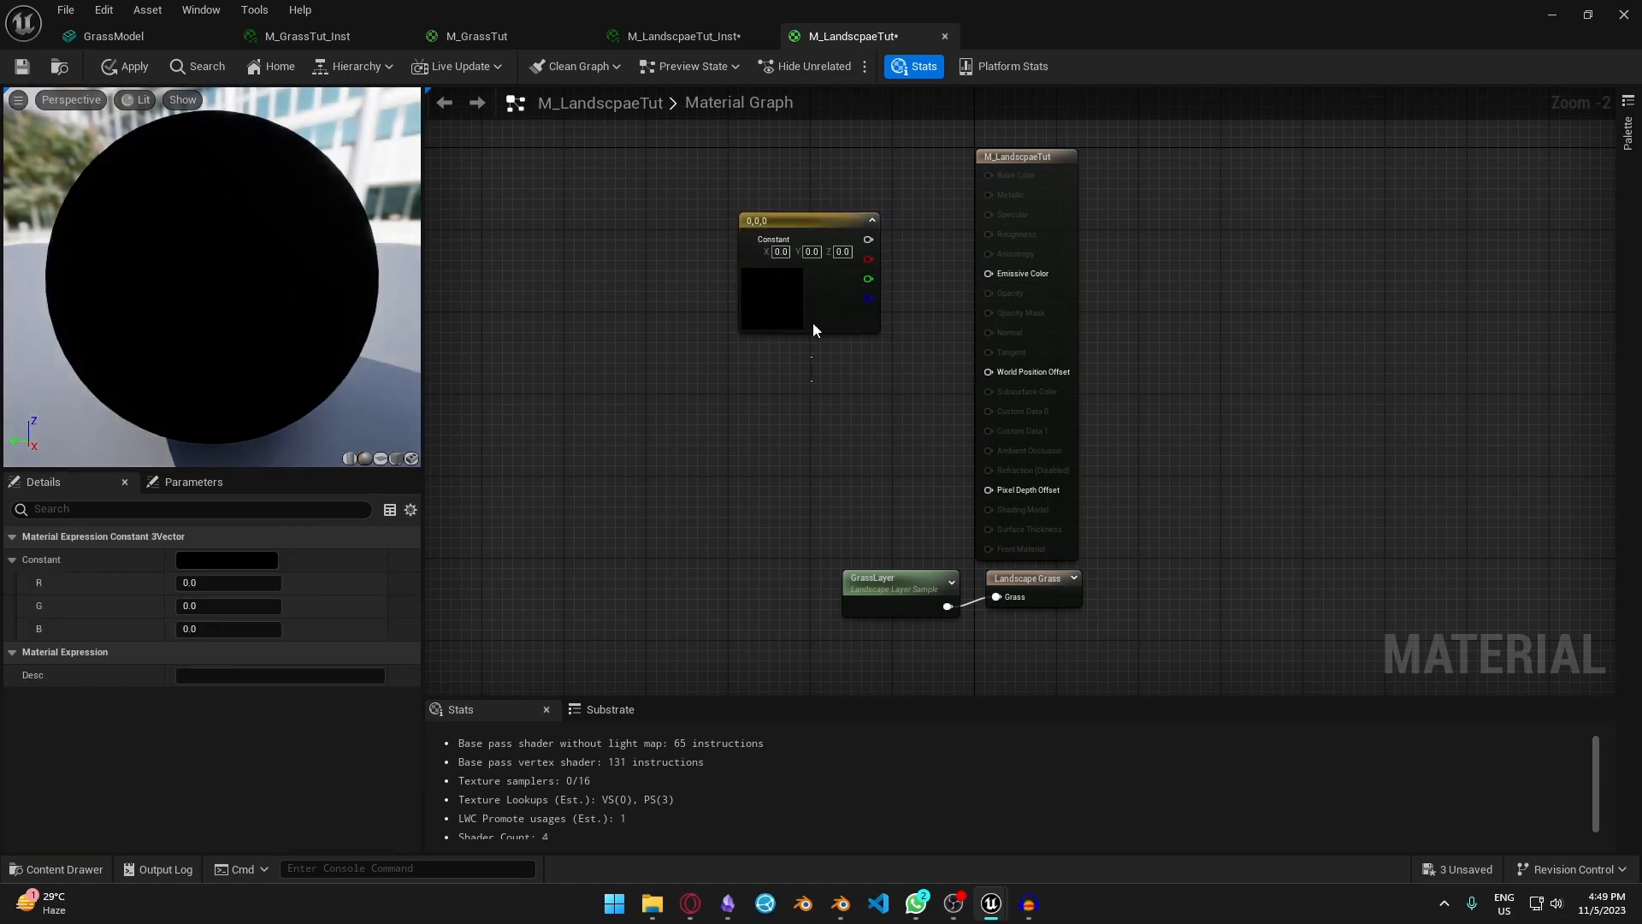
pyautogui.press('Delete')
pyautogui.rightClick(988, 273)
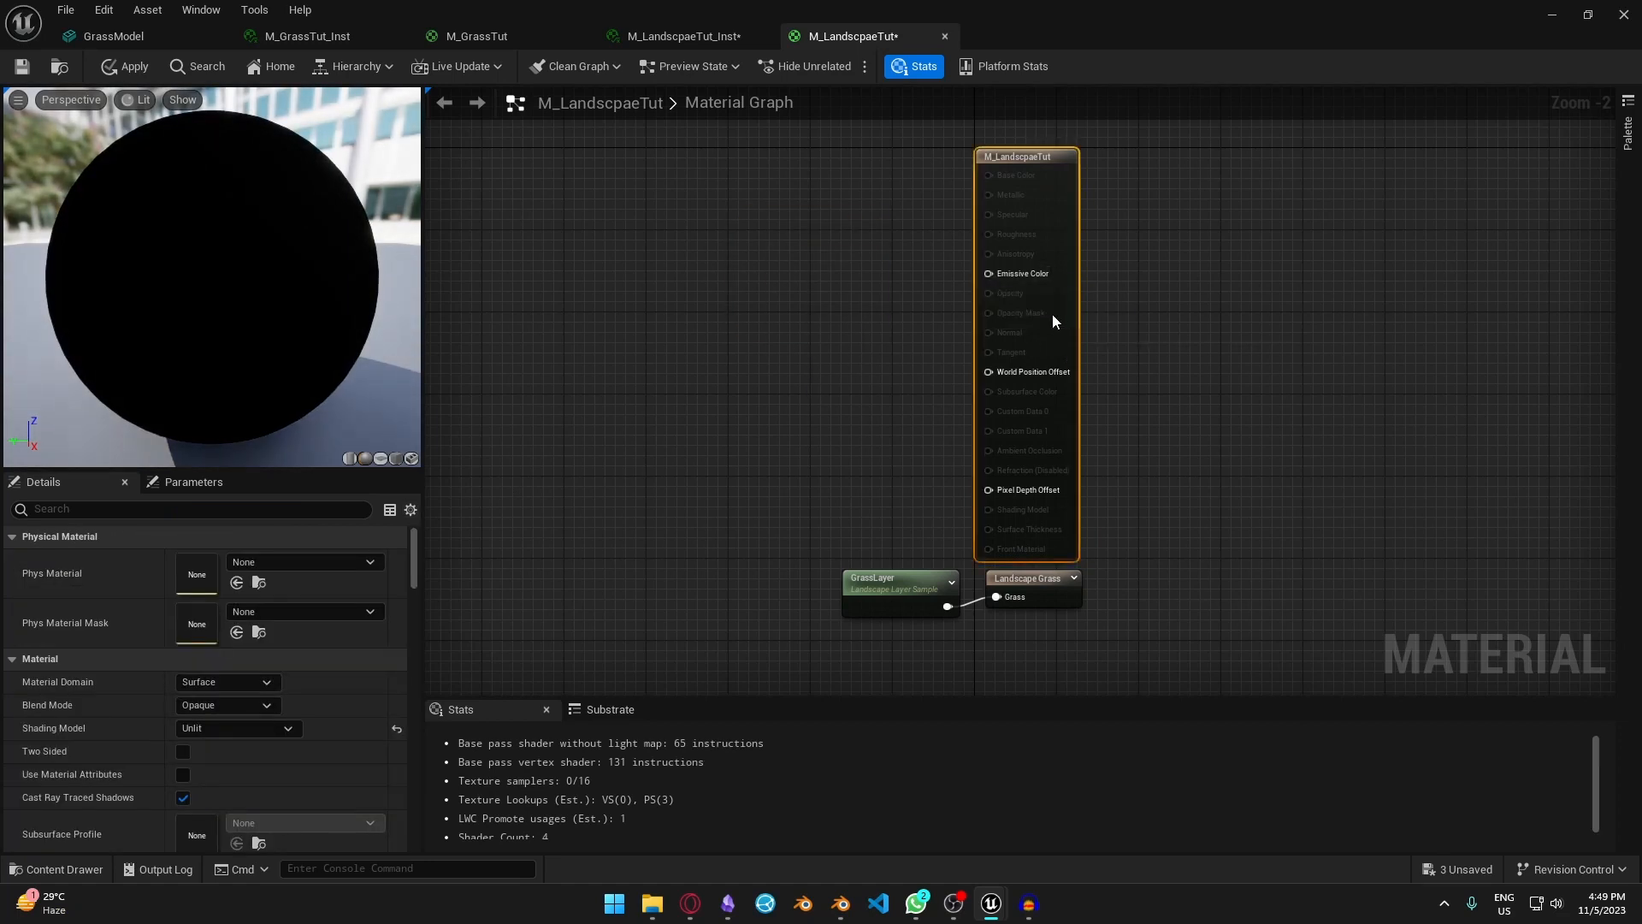
pyautogui.click(1052, 313)
# - Set the Emissive Color parameter's default value to a light green and save M_LandscpaeTut
pyautogui.click(266, 606)
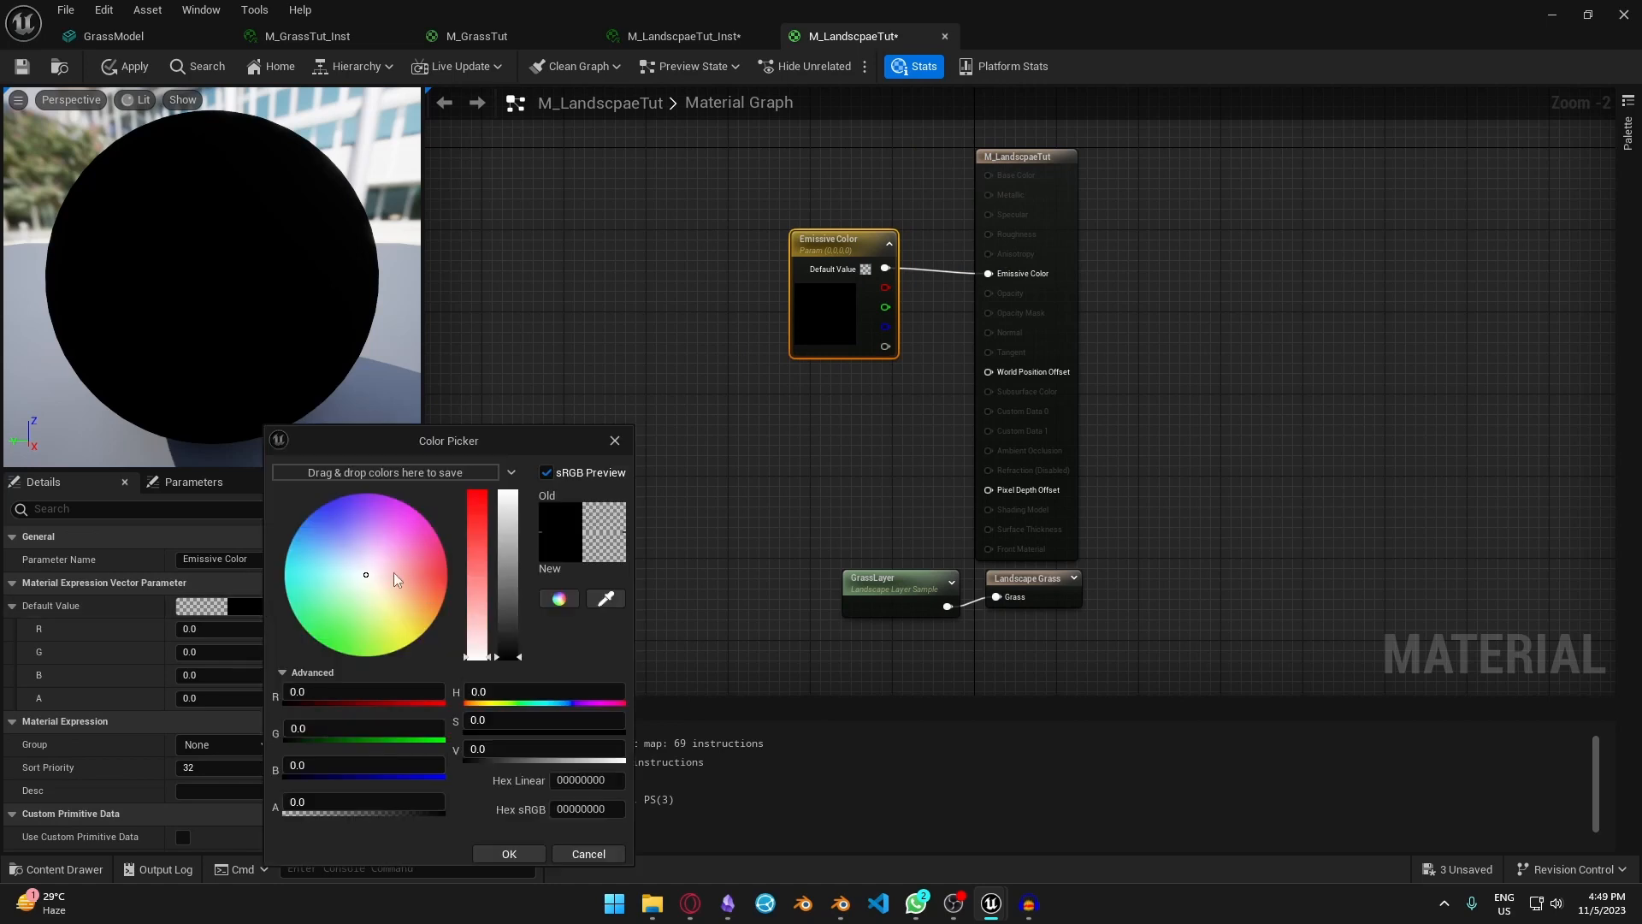
pyautogui.click(327, 602)
pyautogui.click(331, 610)
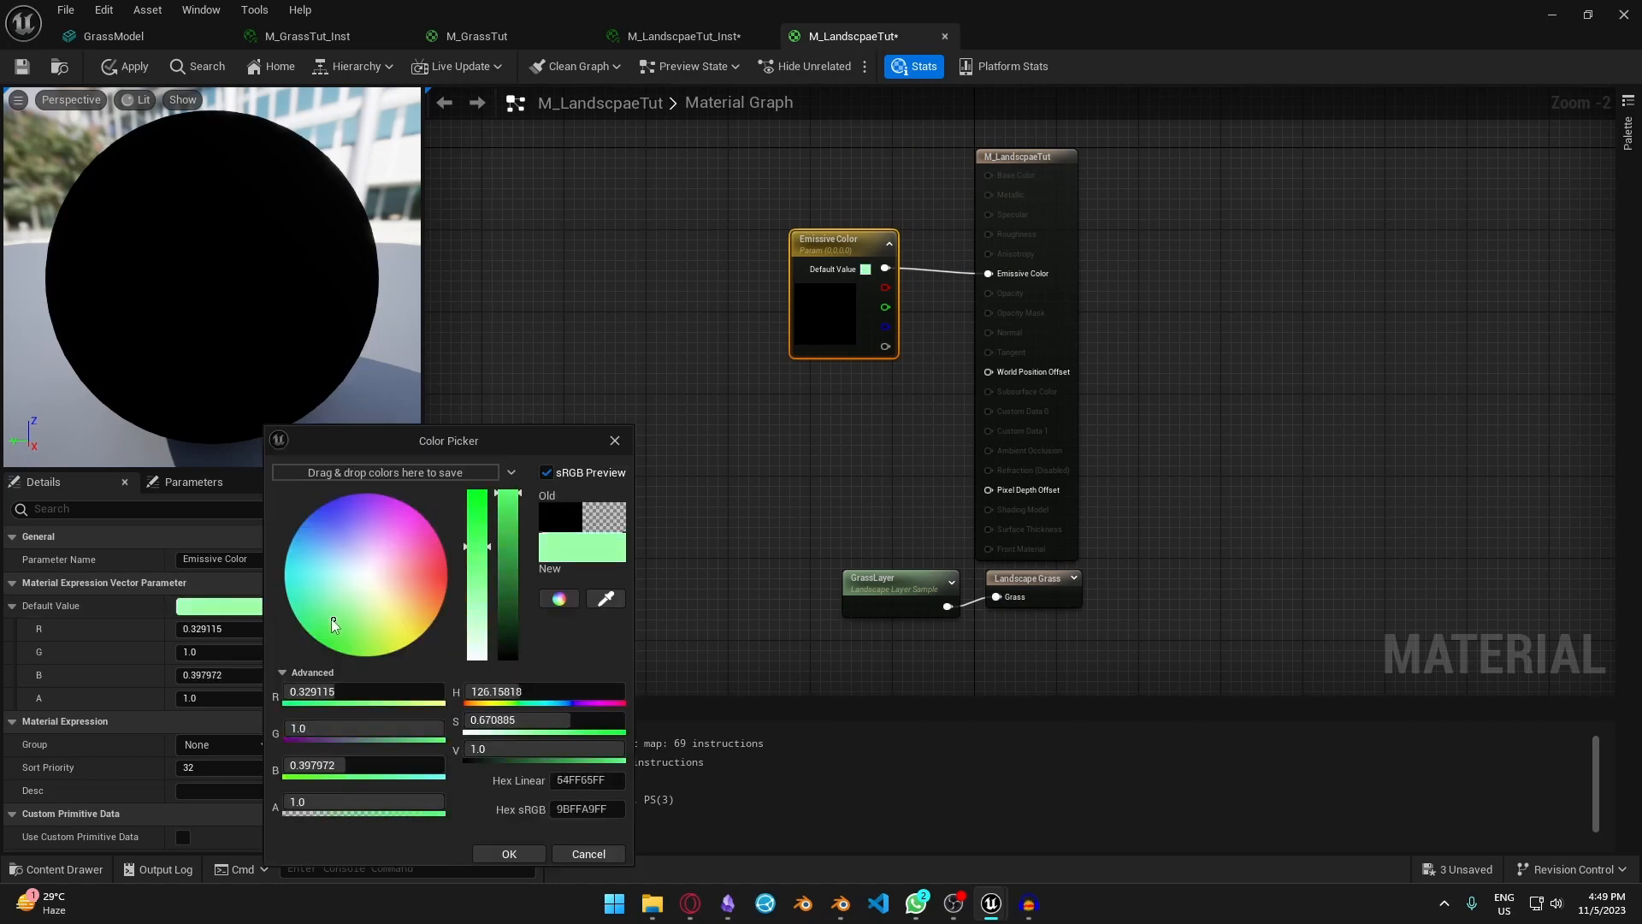
pyautogui.click(507, 853)
pyautogui.click(22, 66)
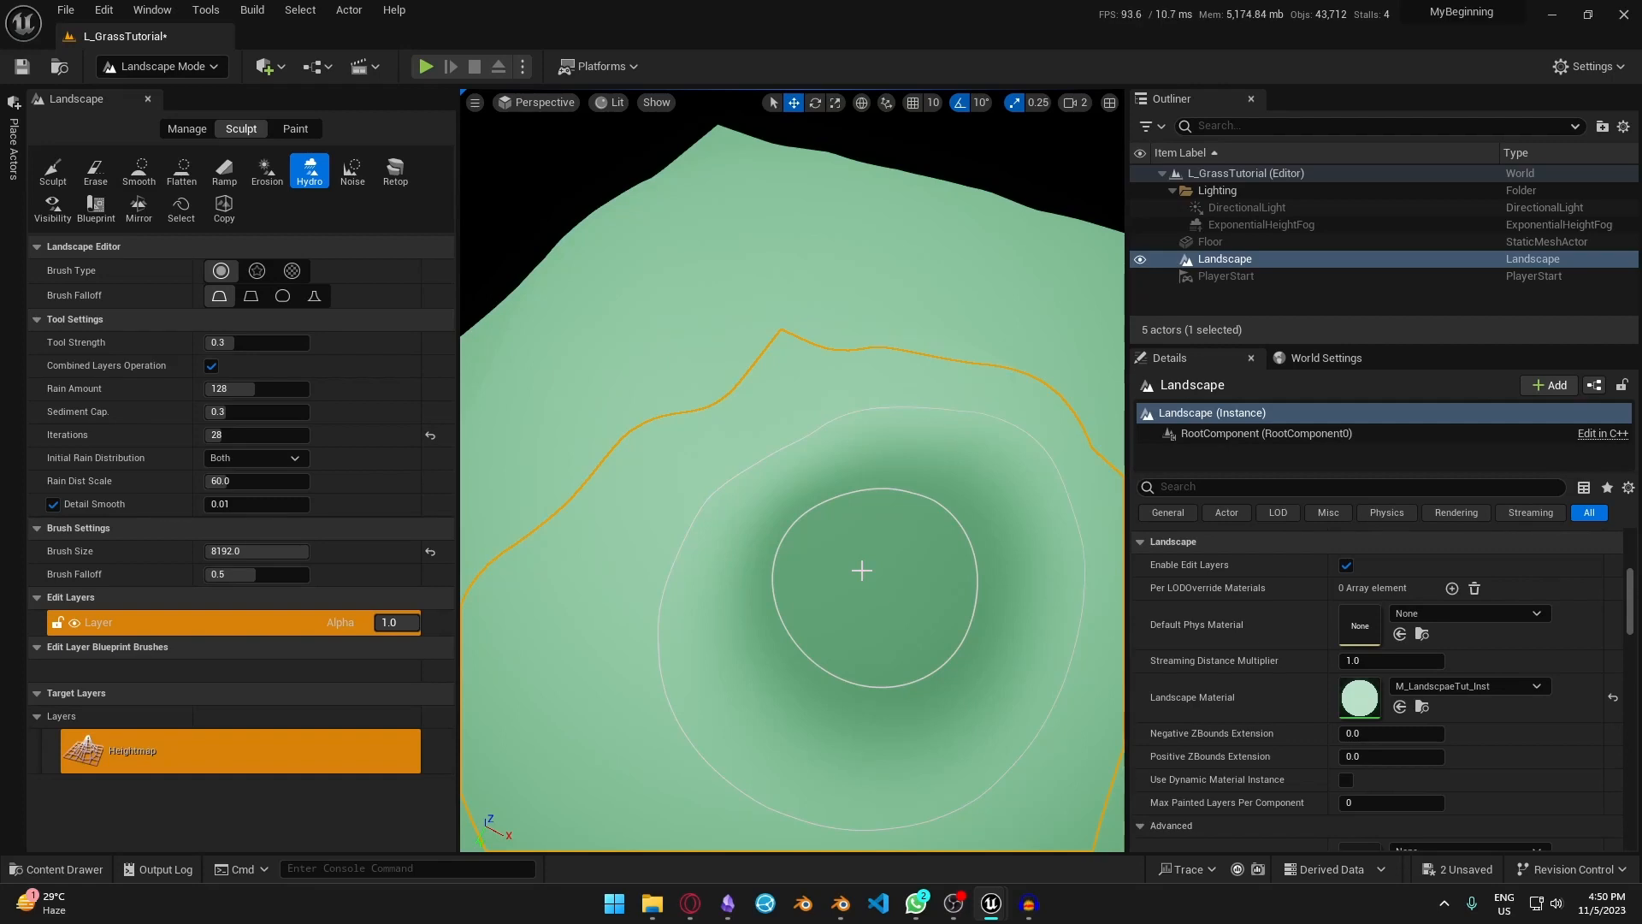
# - Create a Landscape Grass Type asset in the GrassModel folder and open it for editing
pyautogui.moveTo(862, 570); pyautogui.dragTo(782, 564)
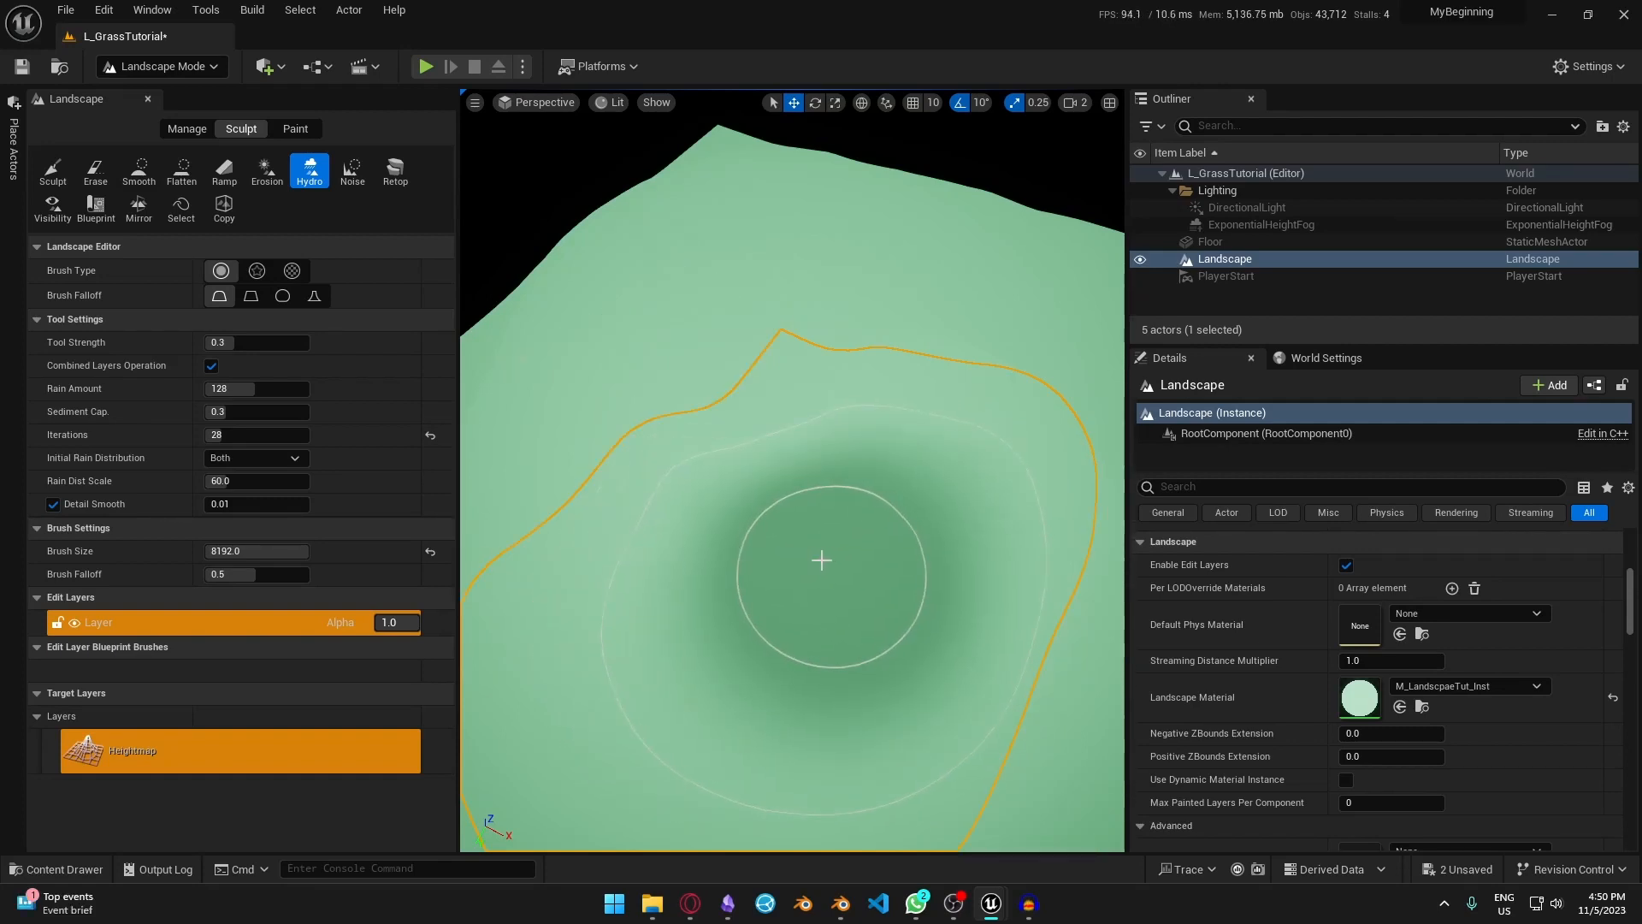
pyautogui.hotkey('ctrl', 'space')
pyautogui.rightClick(746, 713)
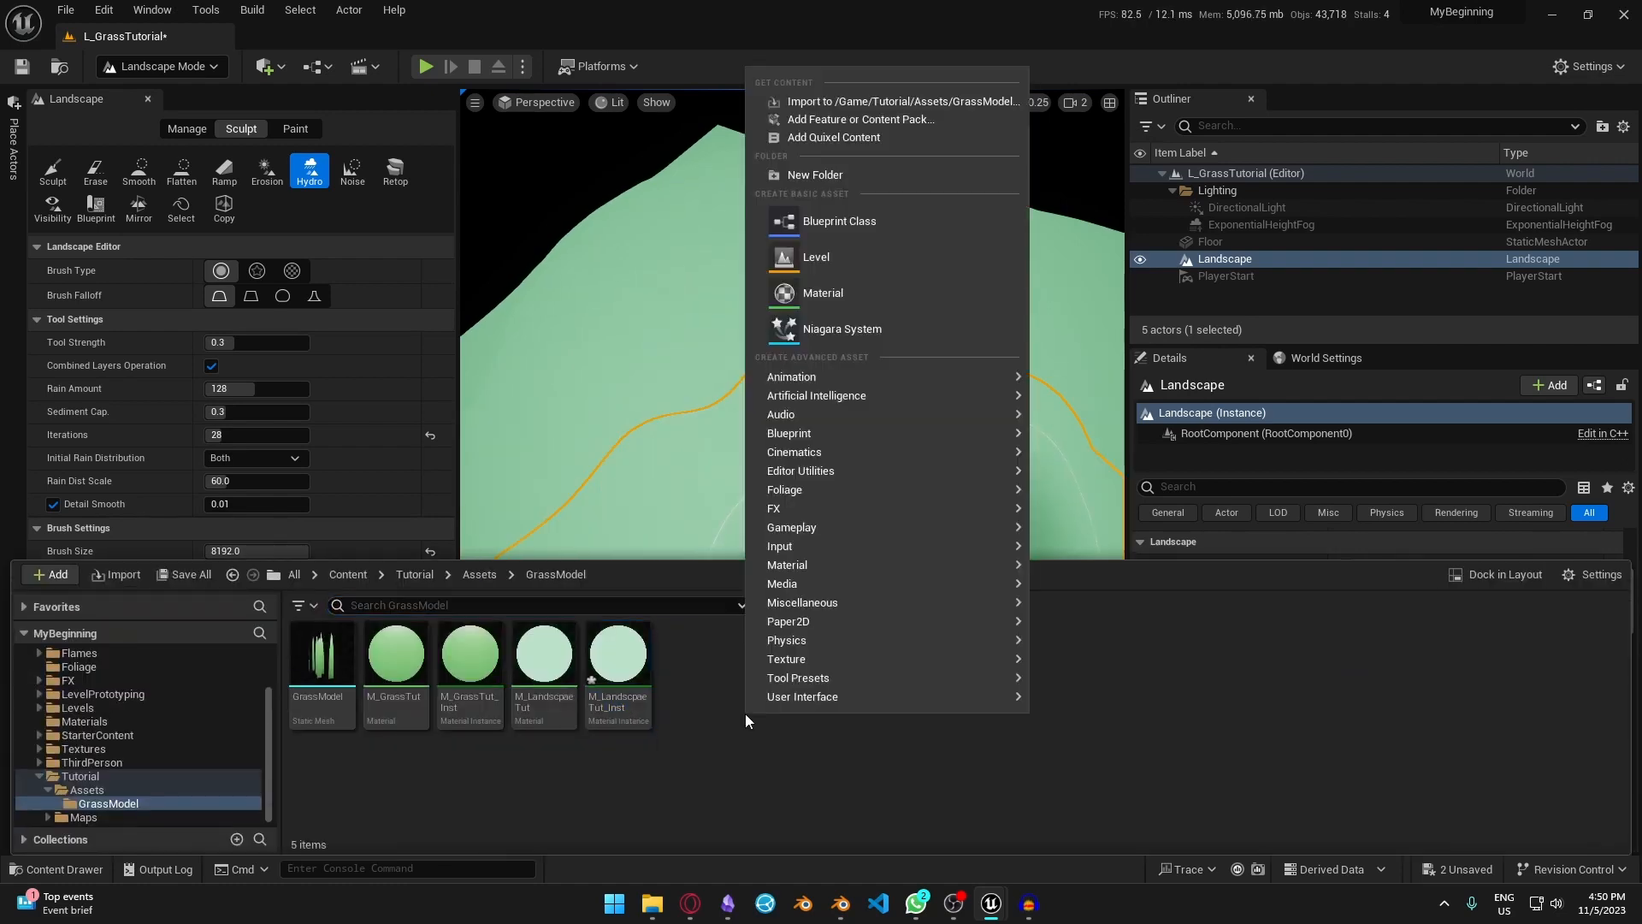
pyautogui.moveTo(798, 491)
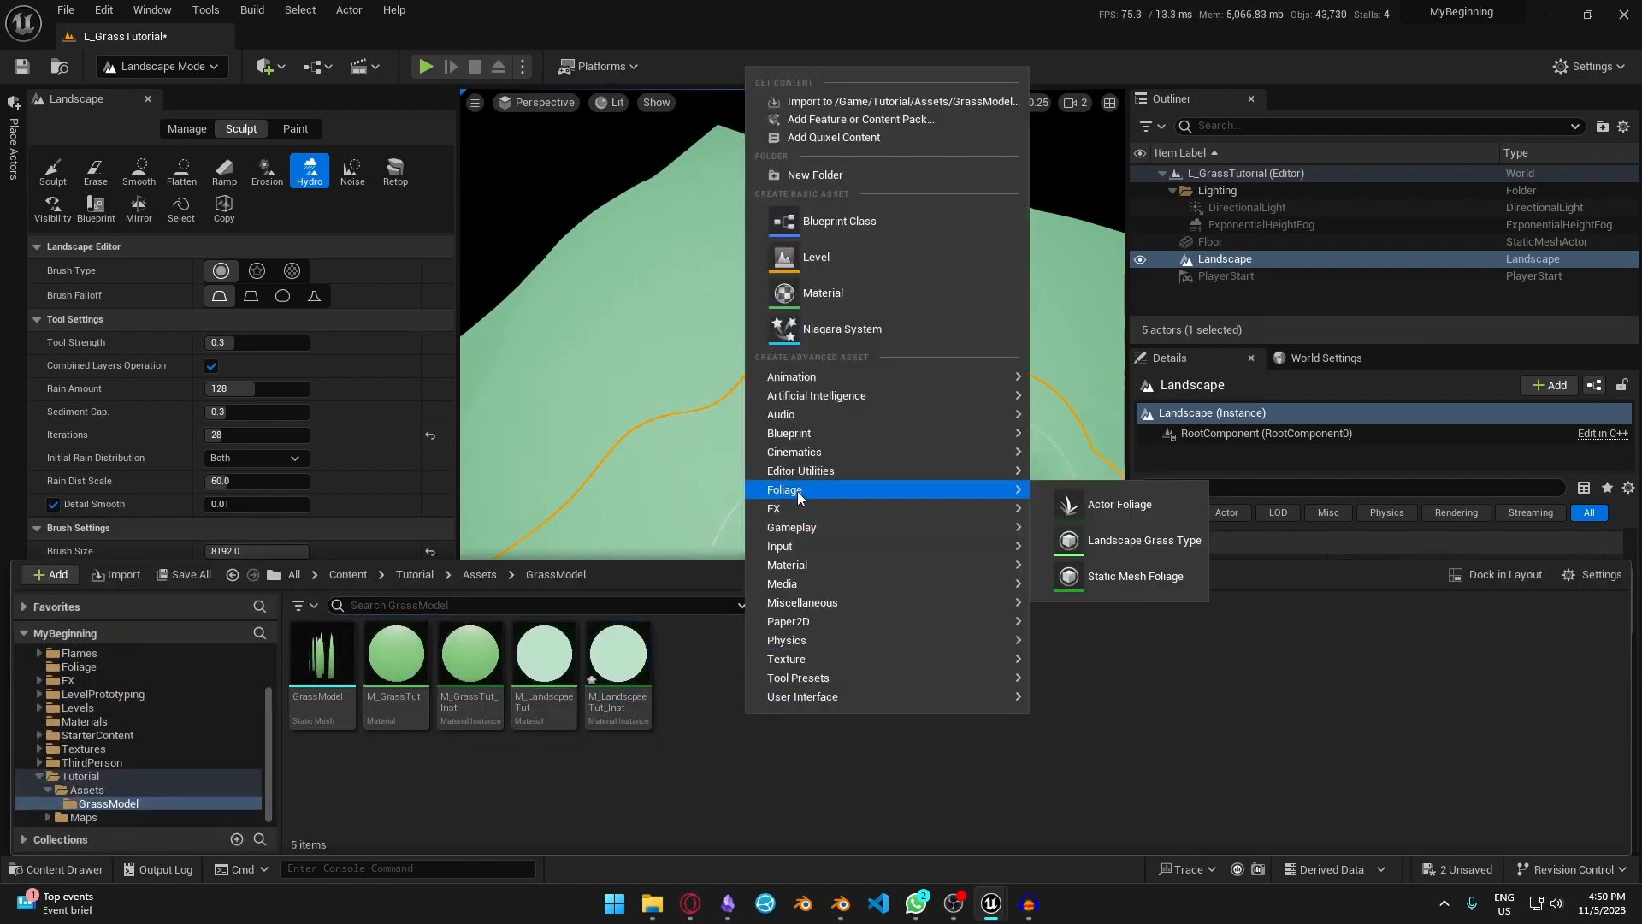
pyautogui.click(1122, 544)
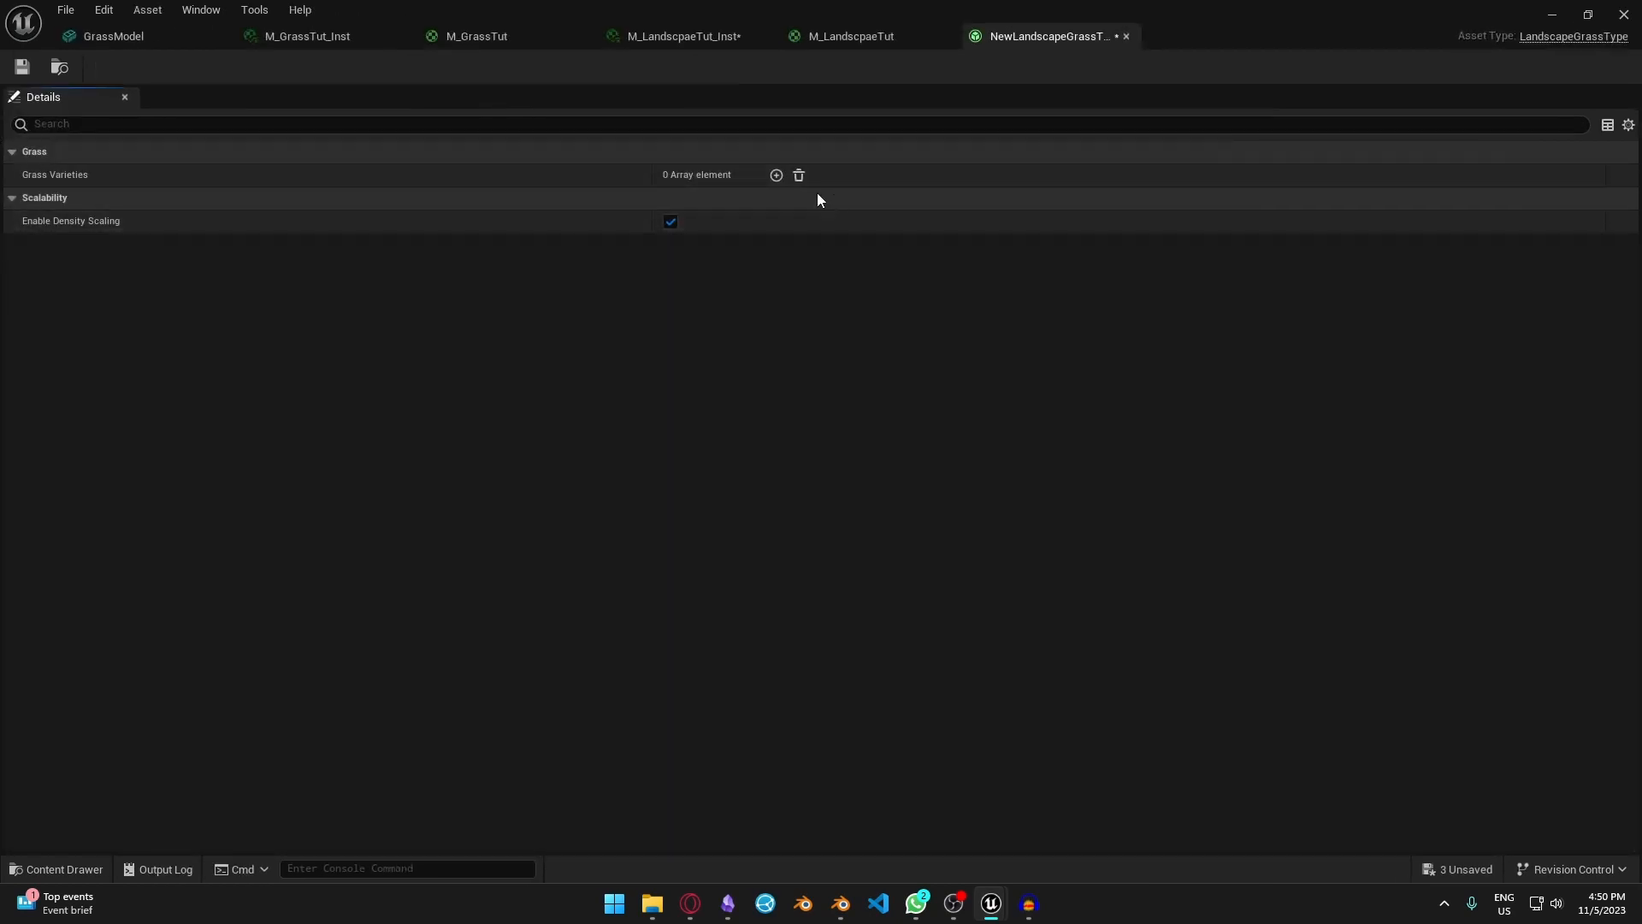
# - Add one grass variety that uses the GrassModel mesh and has a Grass Density of 1000
pyautogui.click(776, 174)
pyautogui.click(27, 198)
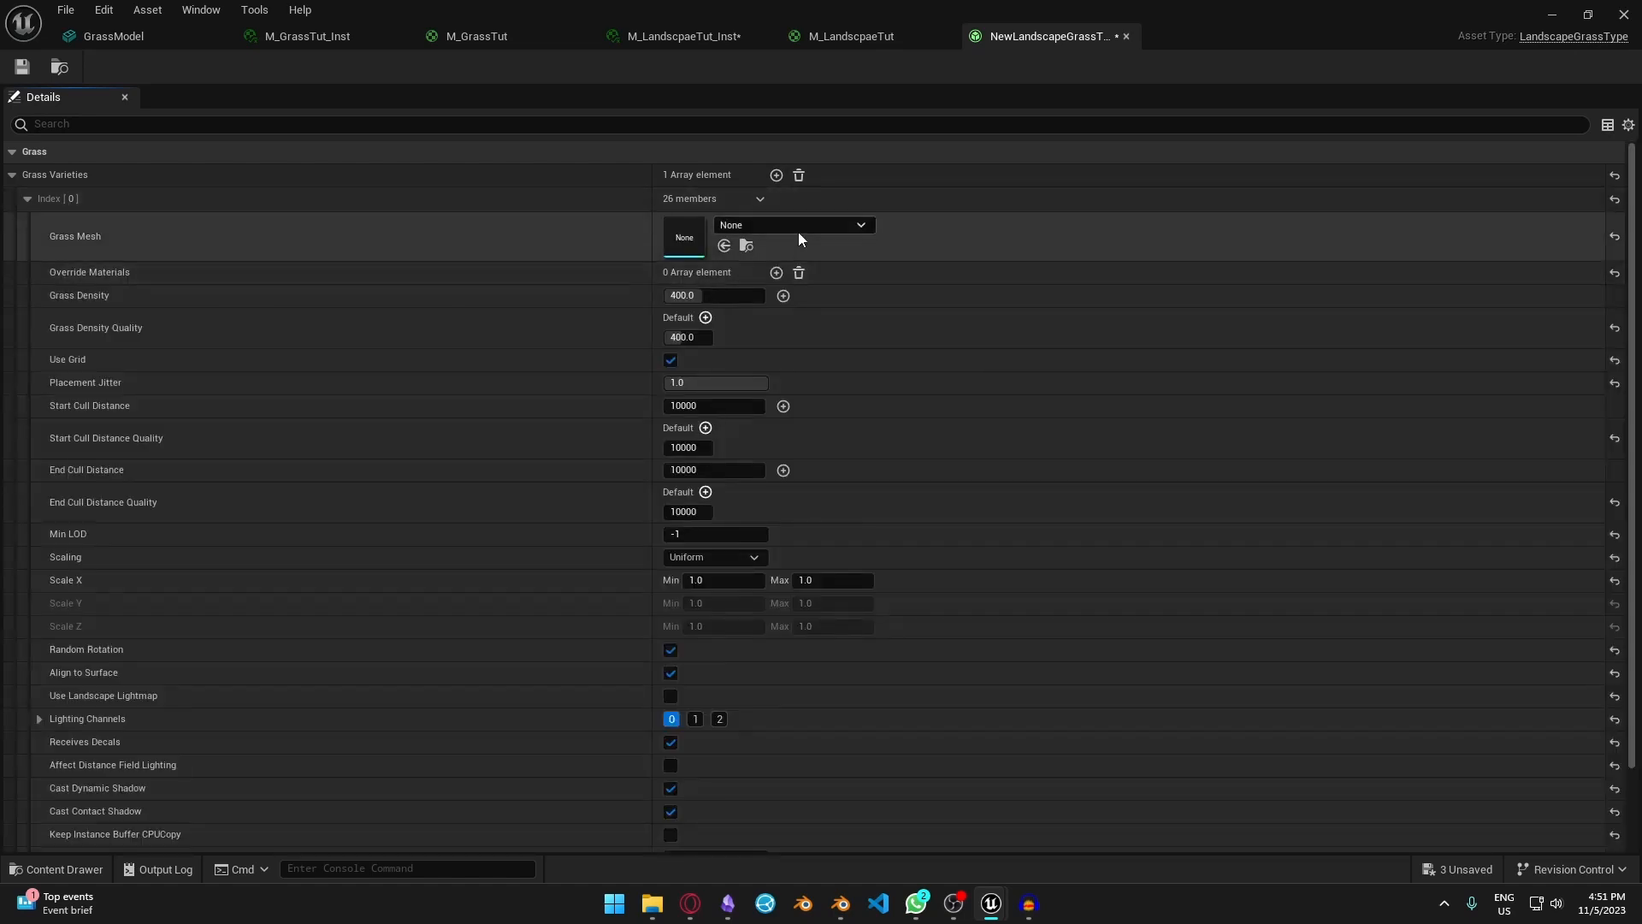
pyautogui.click(809, 228)
pyautogui.write('grassmode')
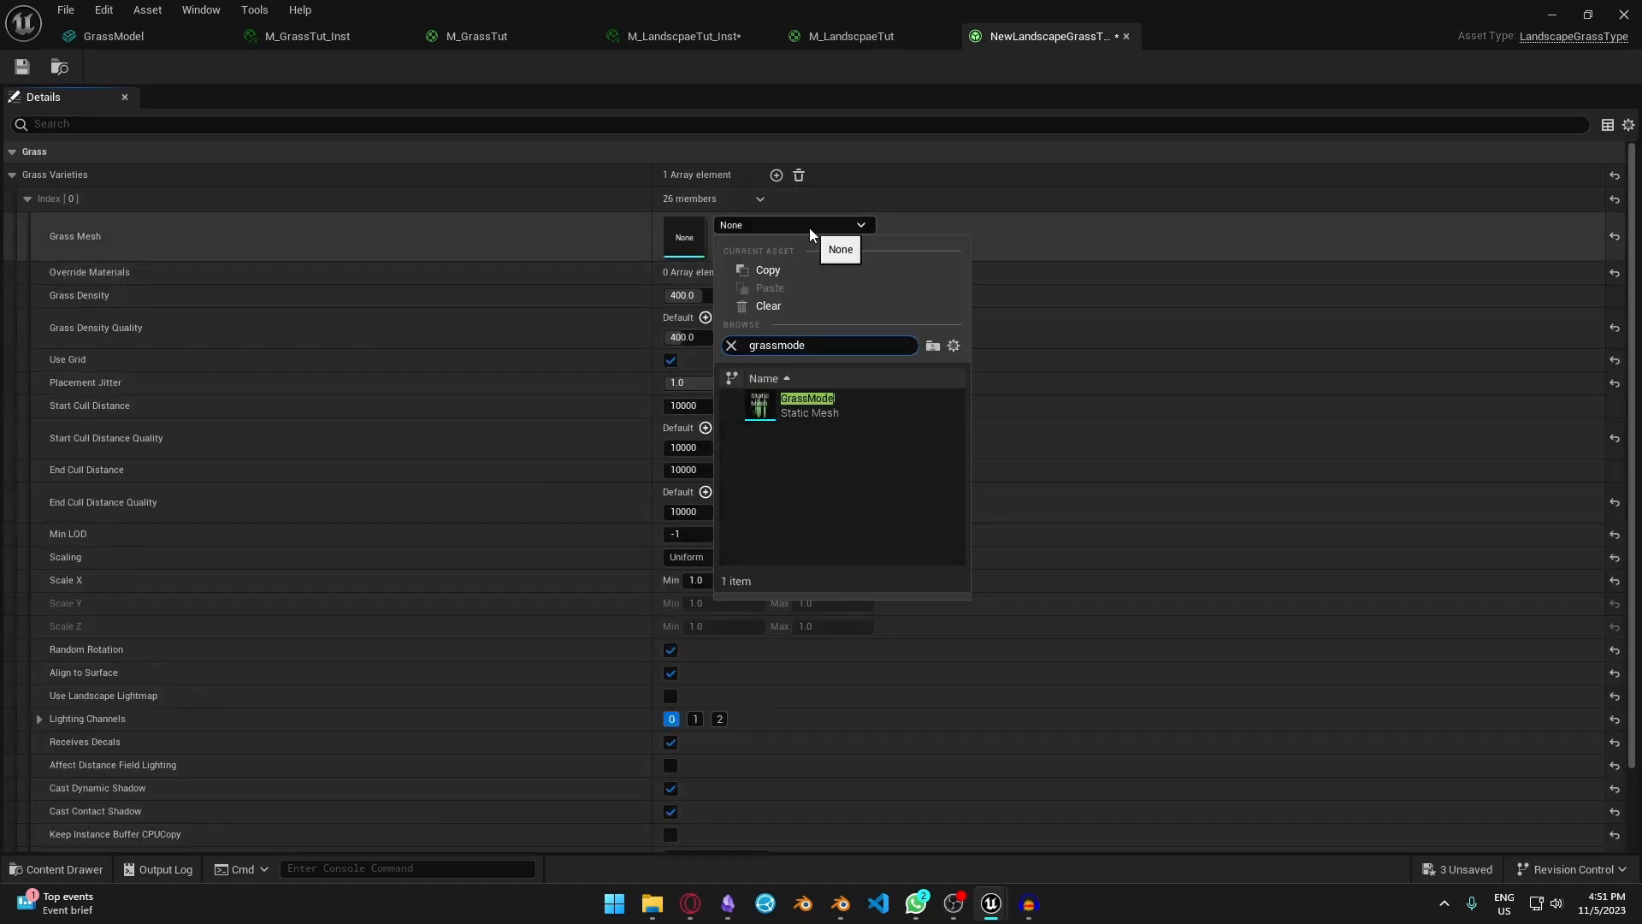
pyautogui.click(858, 402)
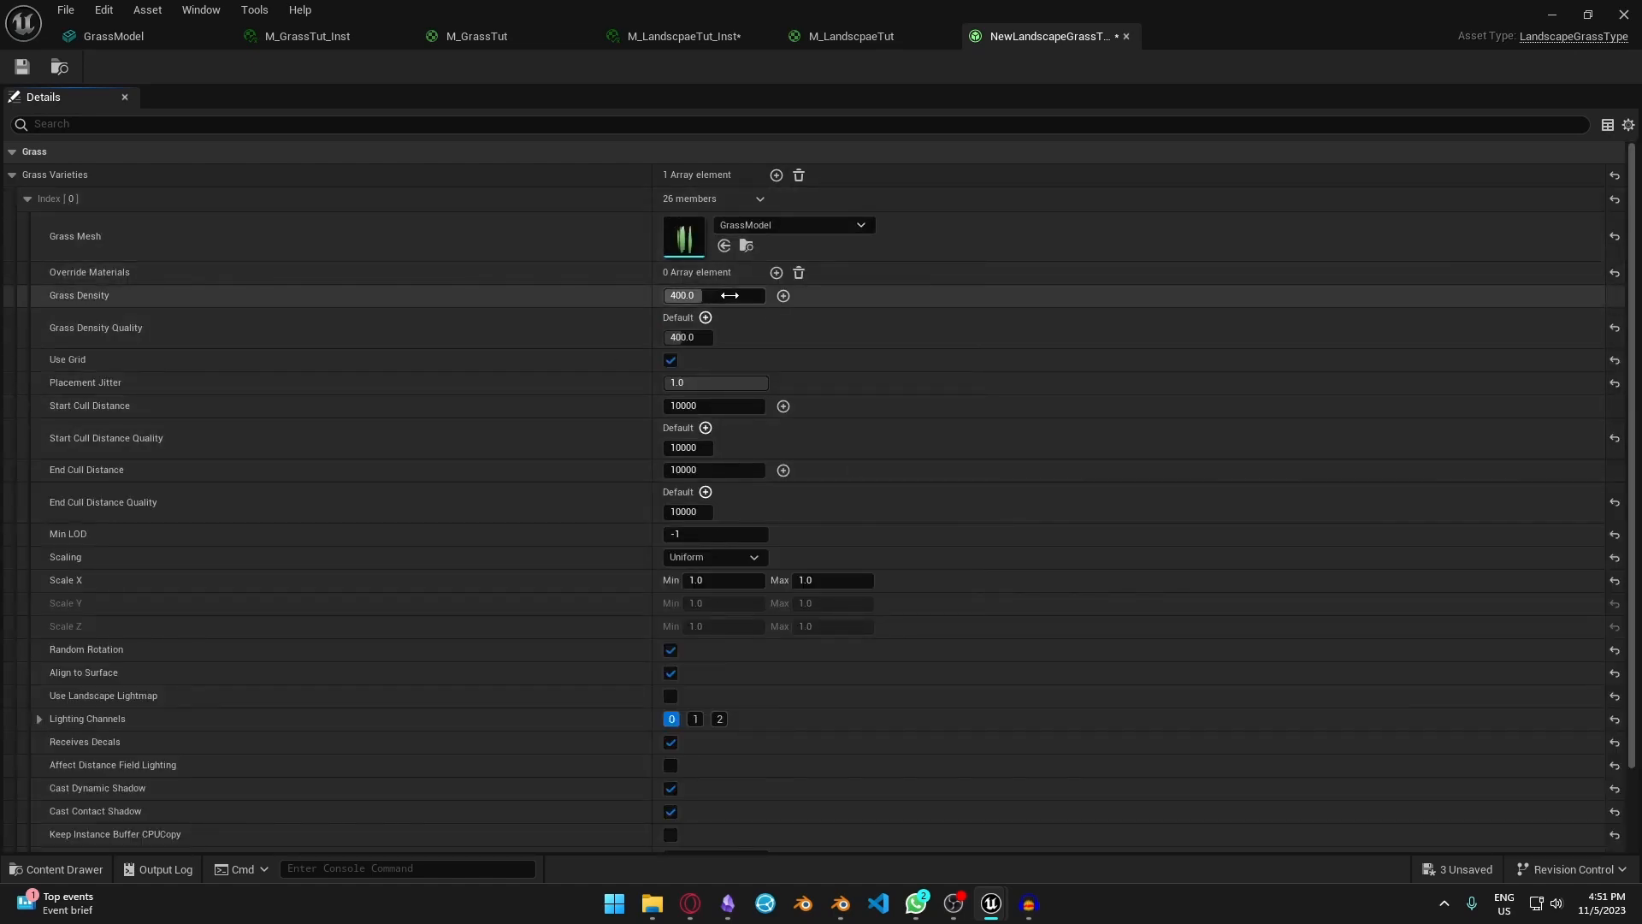
pyautogui.moveTo(702, 296); pyautogui.dragTo(721, 561)
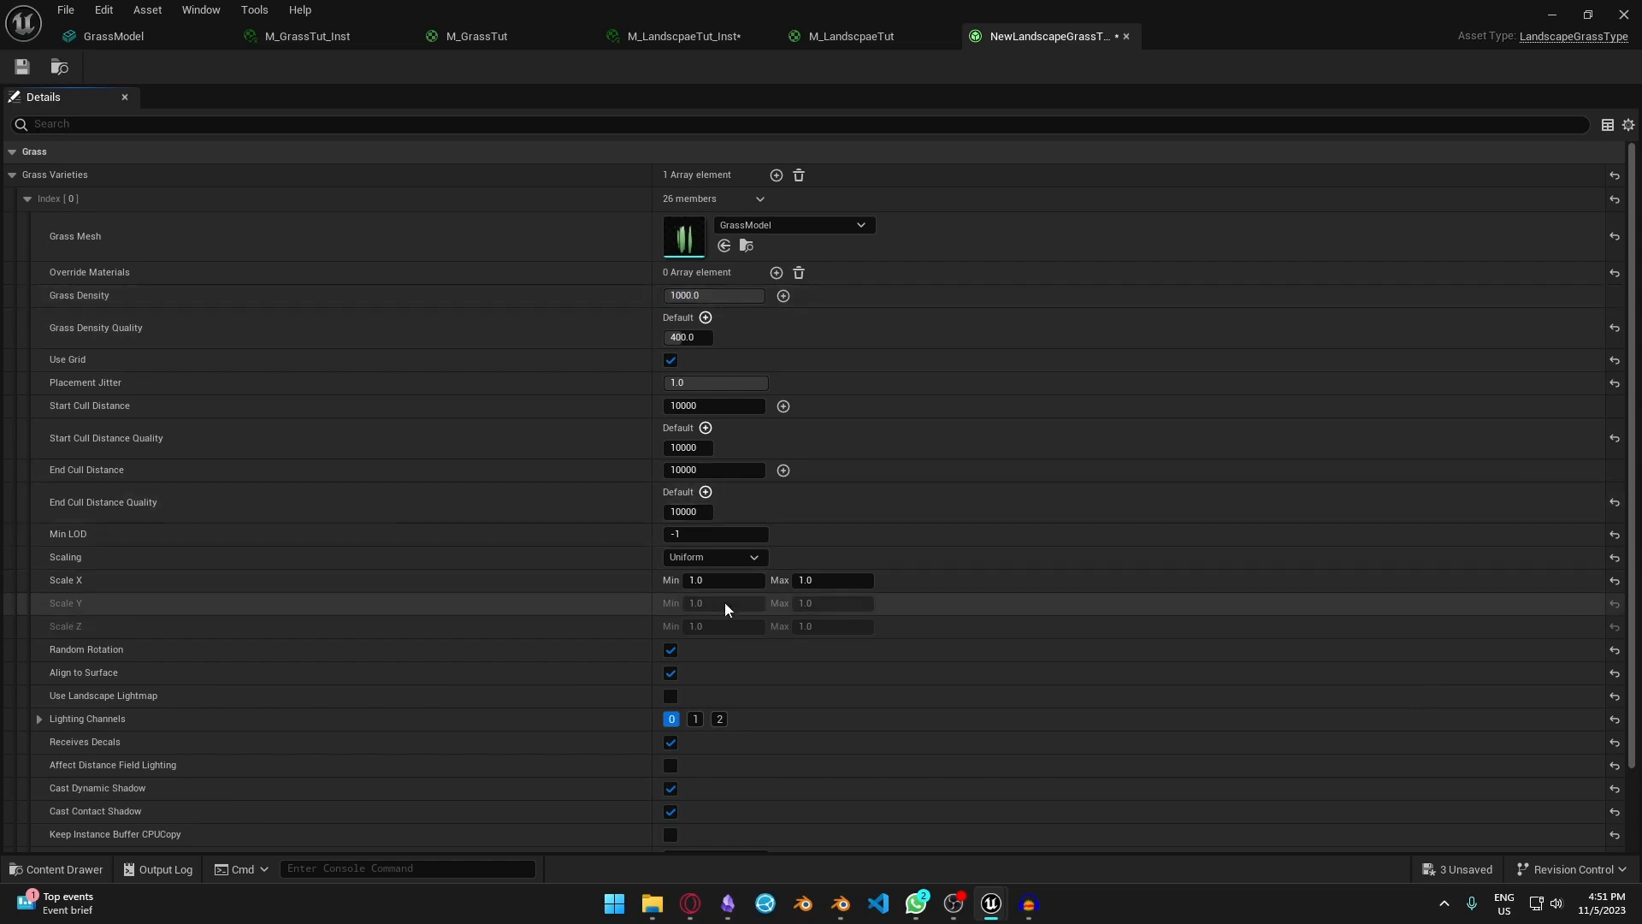
# - Set the variety's Scaling to Lock XY with Scale Z from 0.8 to 2.0, and its End Cull Distance to 15000
pyautogui.click(722, 556)
pyautogui.click(720, 607)
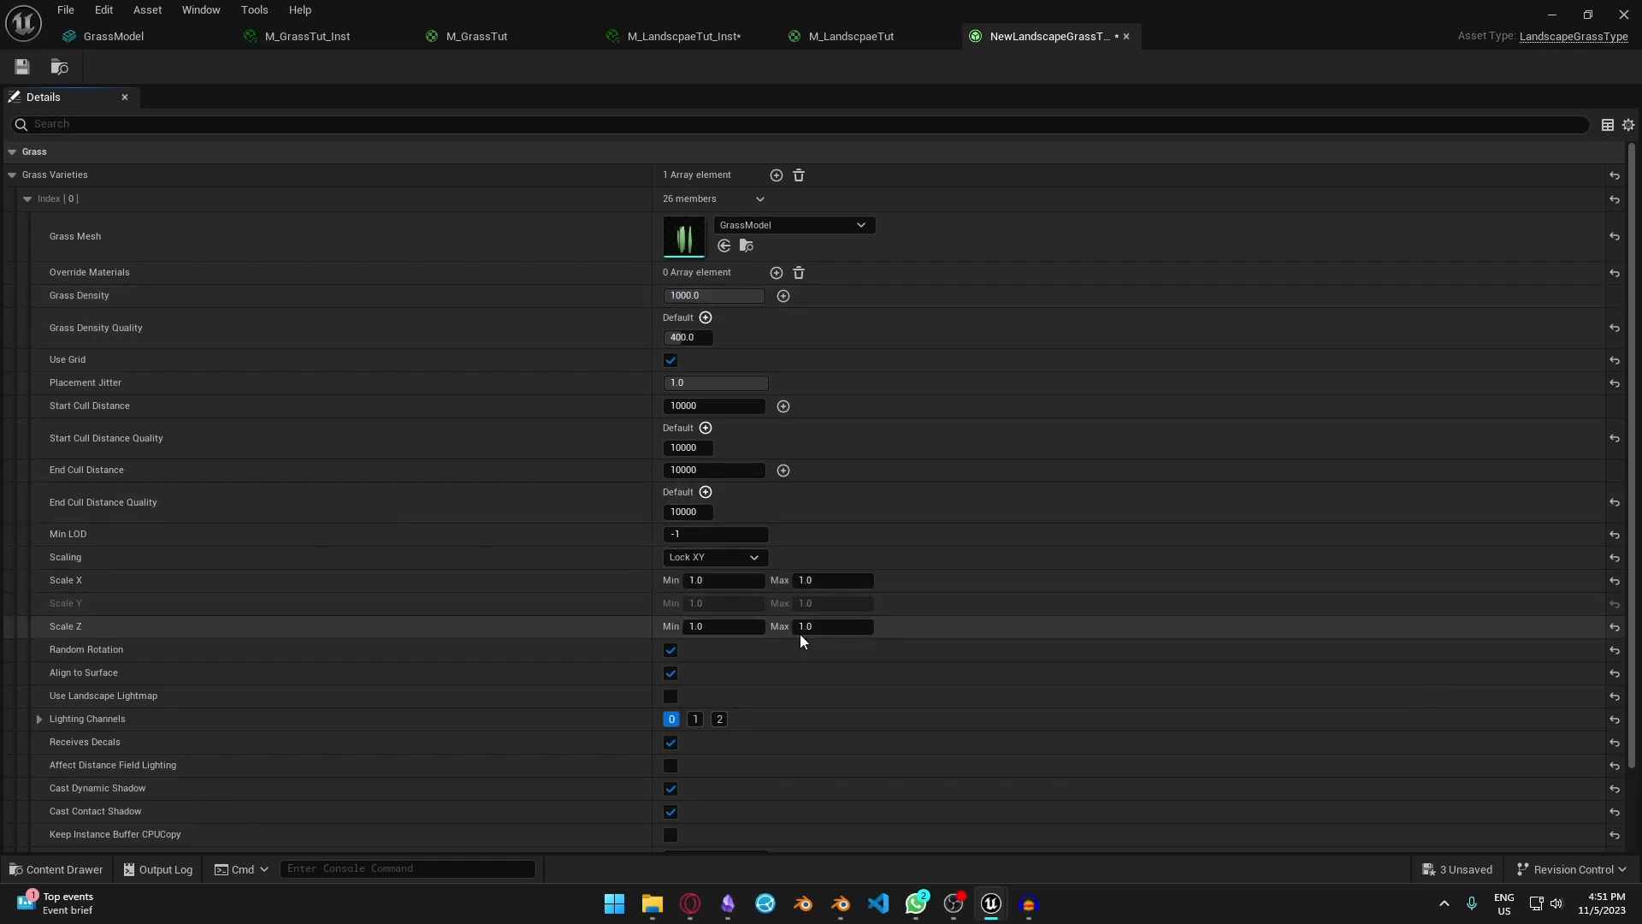
pyautogui.click(728, 623)
pyautogui.write('.8')
pyautogui.press('Return')
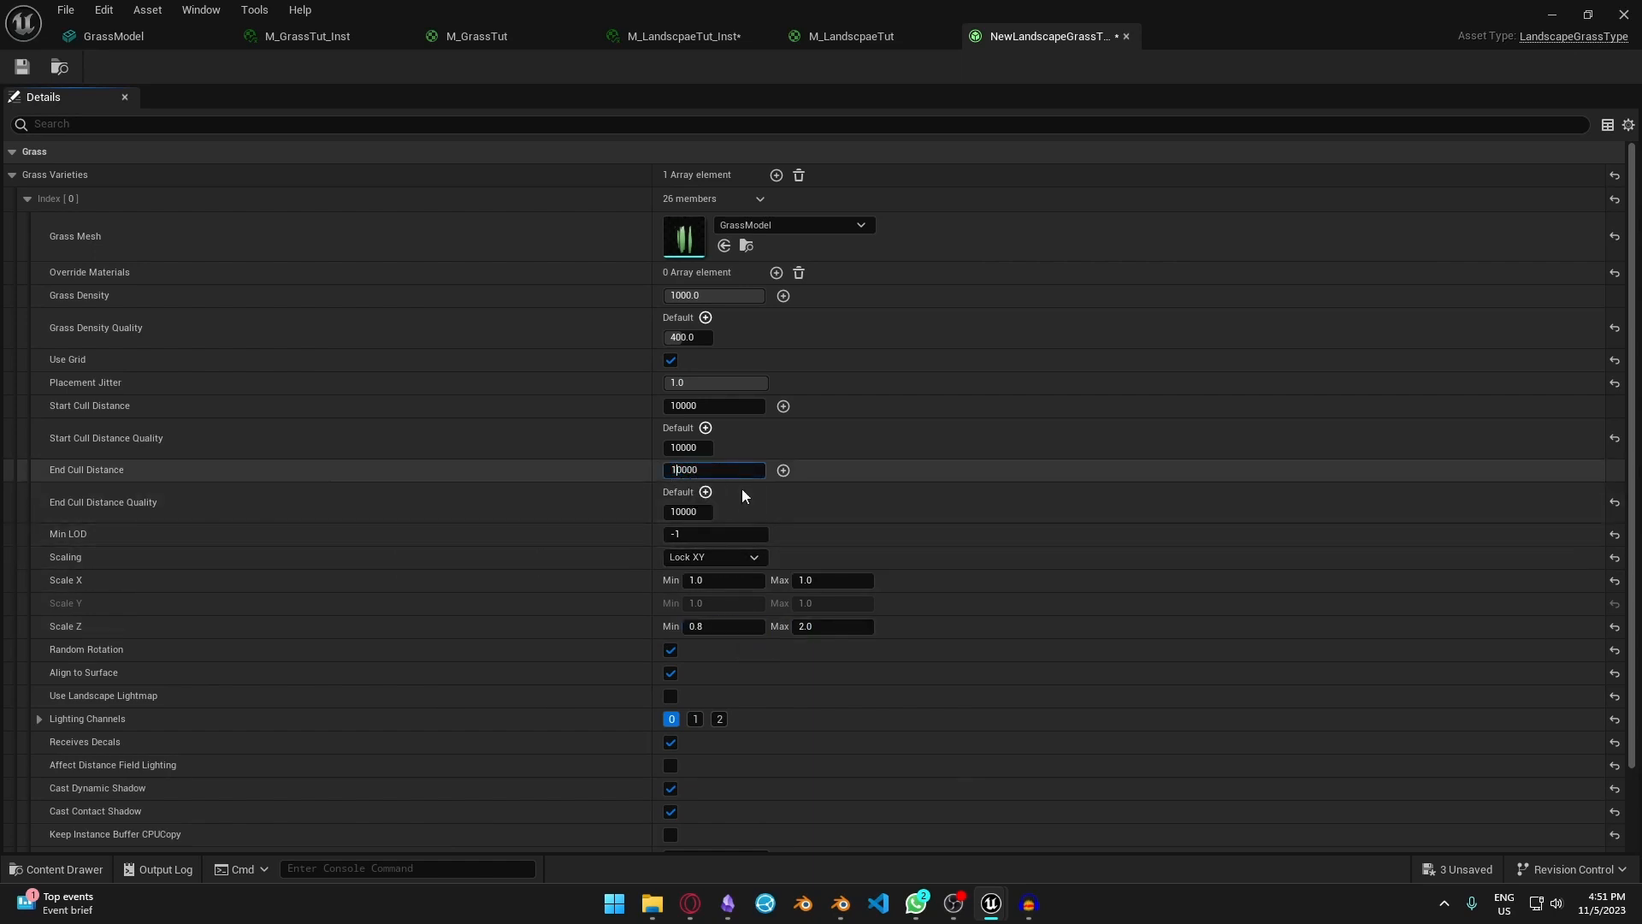
pyautogui.press('Return')
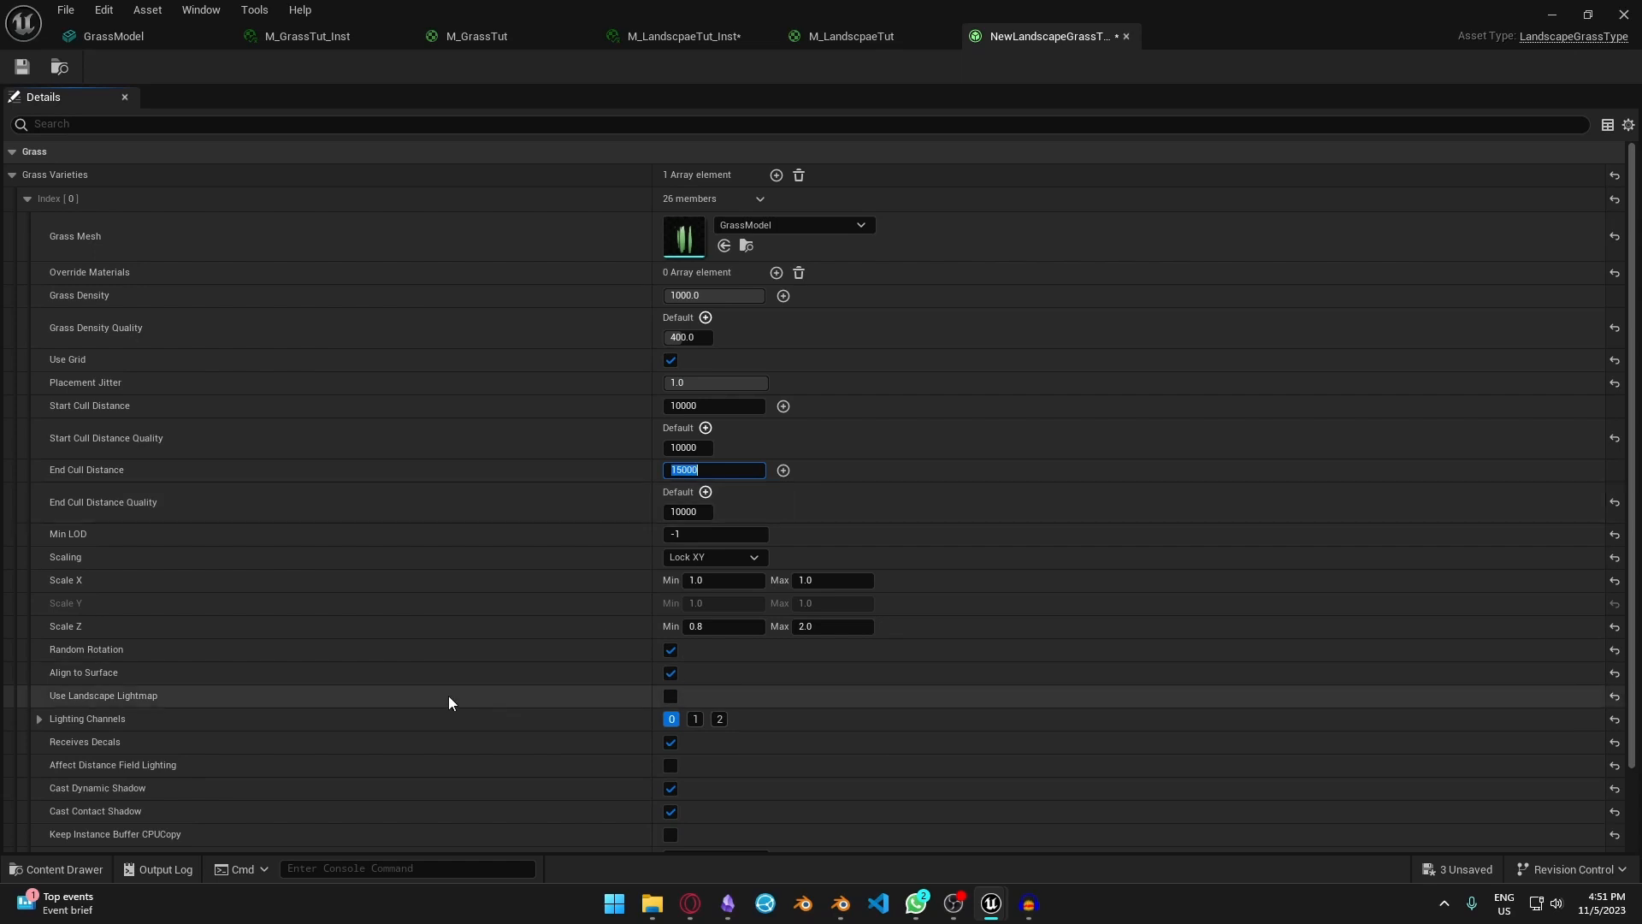
# - Turn off Cast Dynamic Shadow for the grass variety
pyautogui.scroll(-2, 428, 728)
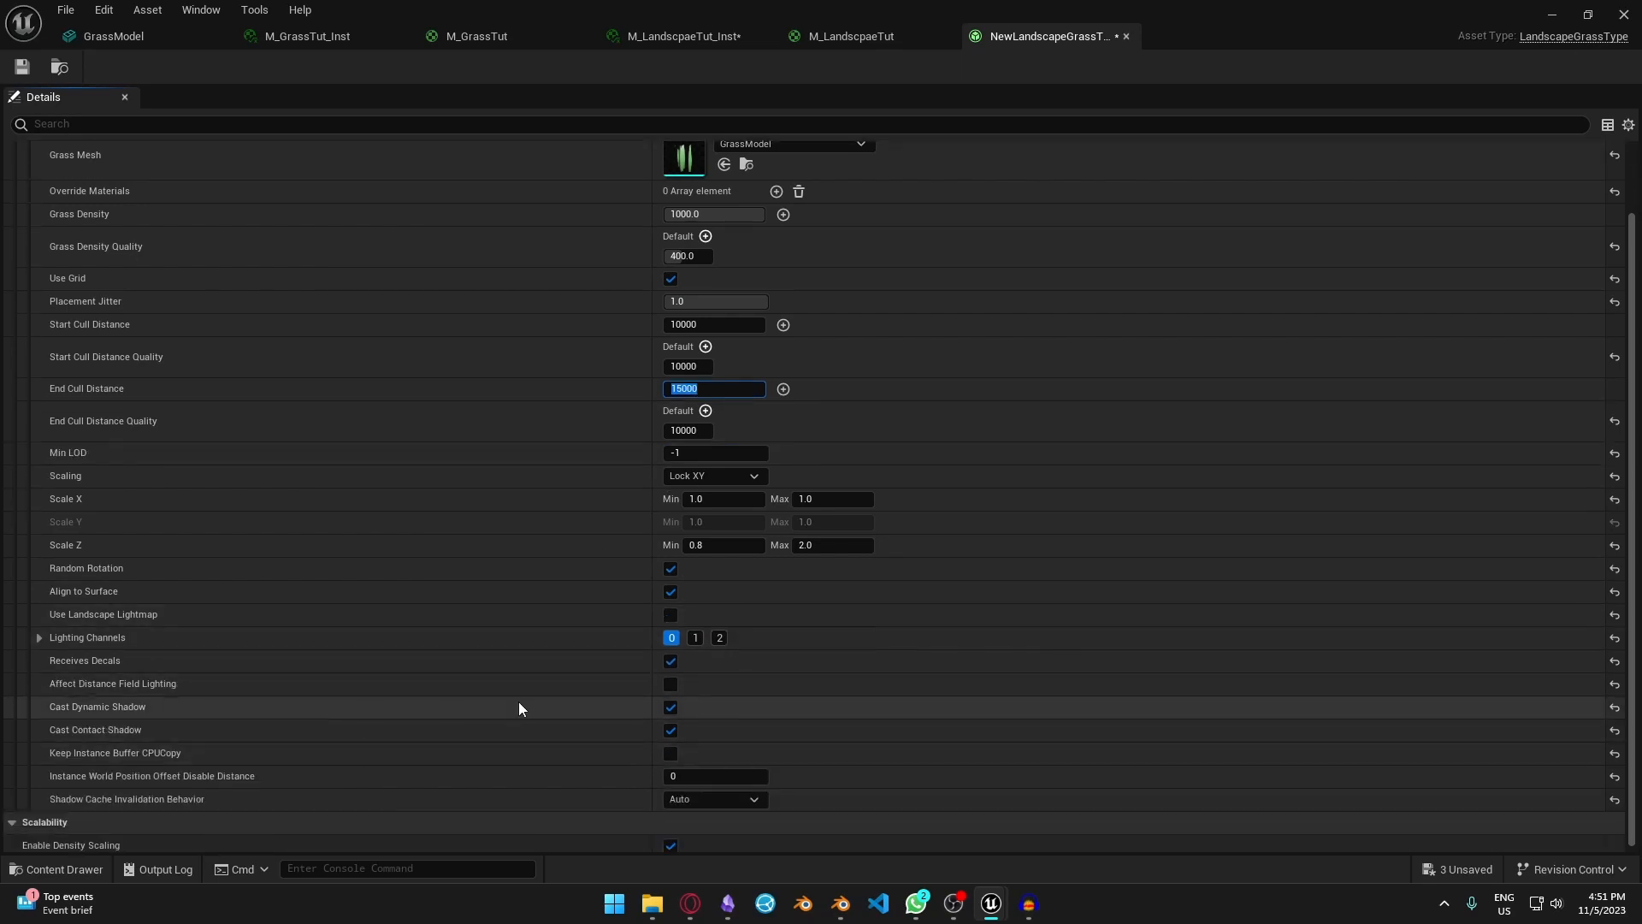
pyautogui.click(671, 702)
pyautogui.scroll(2, 531, 750)
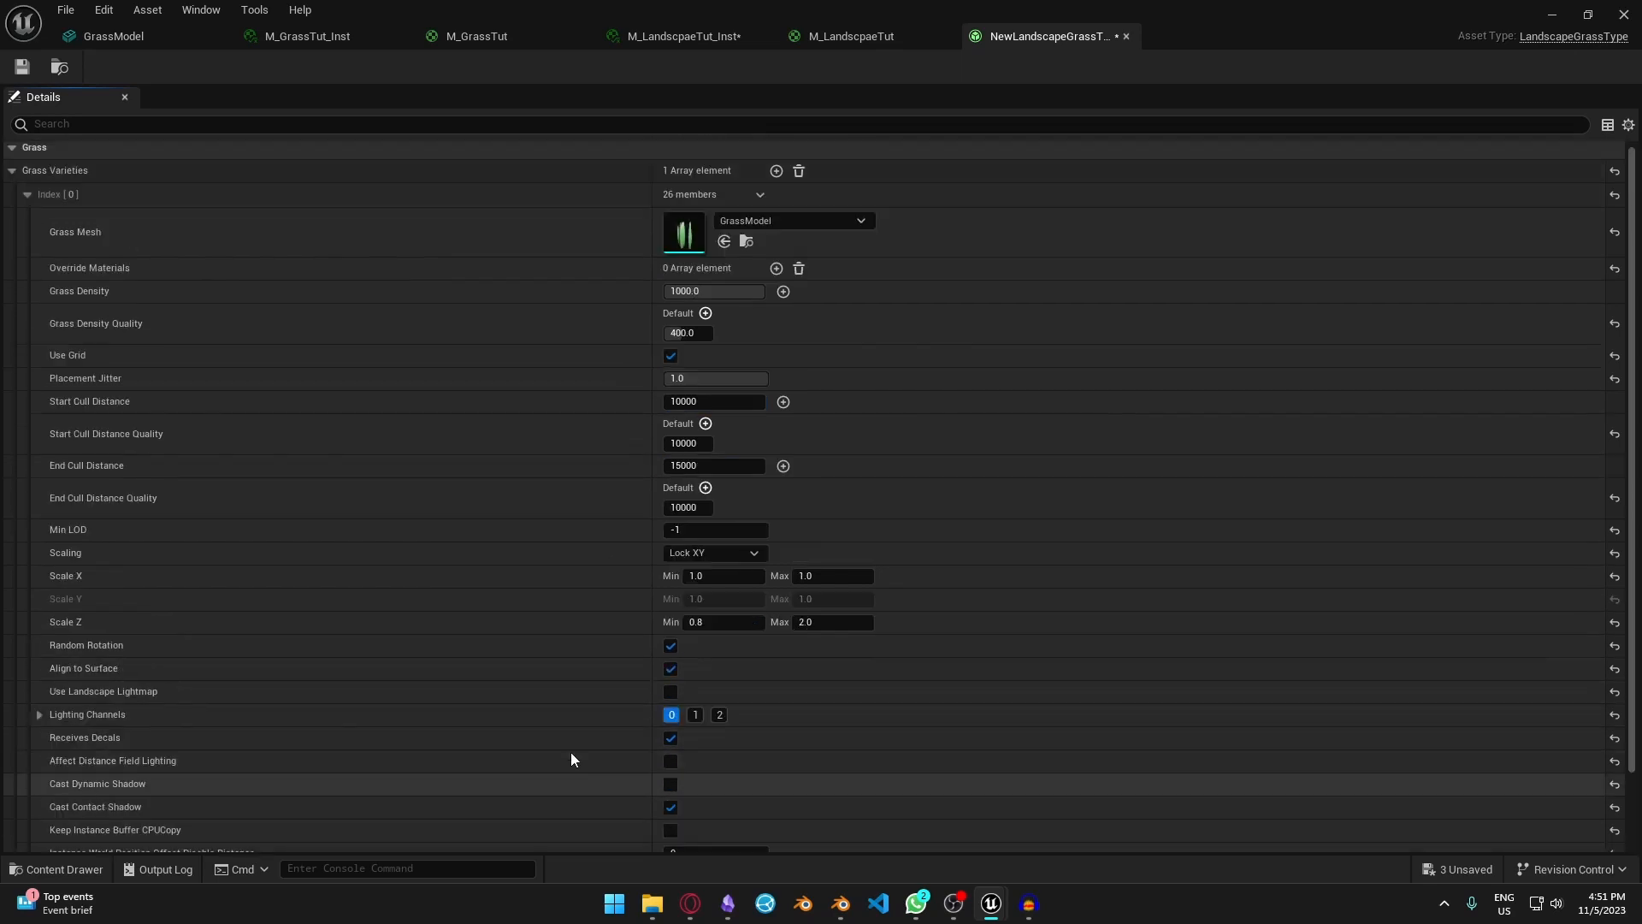
# - In M_LandscpaeTut, assign NewLandscapeGrassType_Tut as the Landscape Grass node's Grass Type and save the material
pyautogui.click(896, 38)
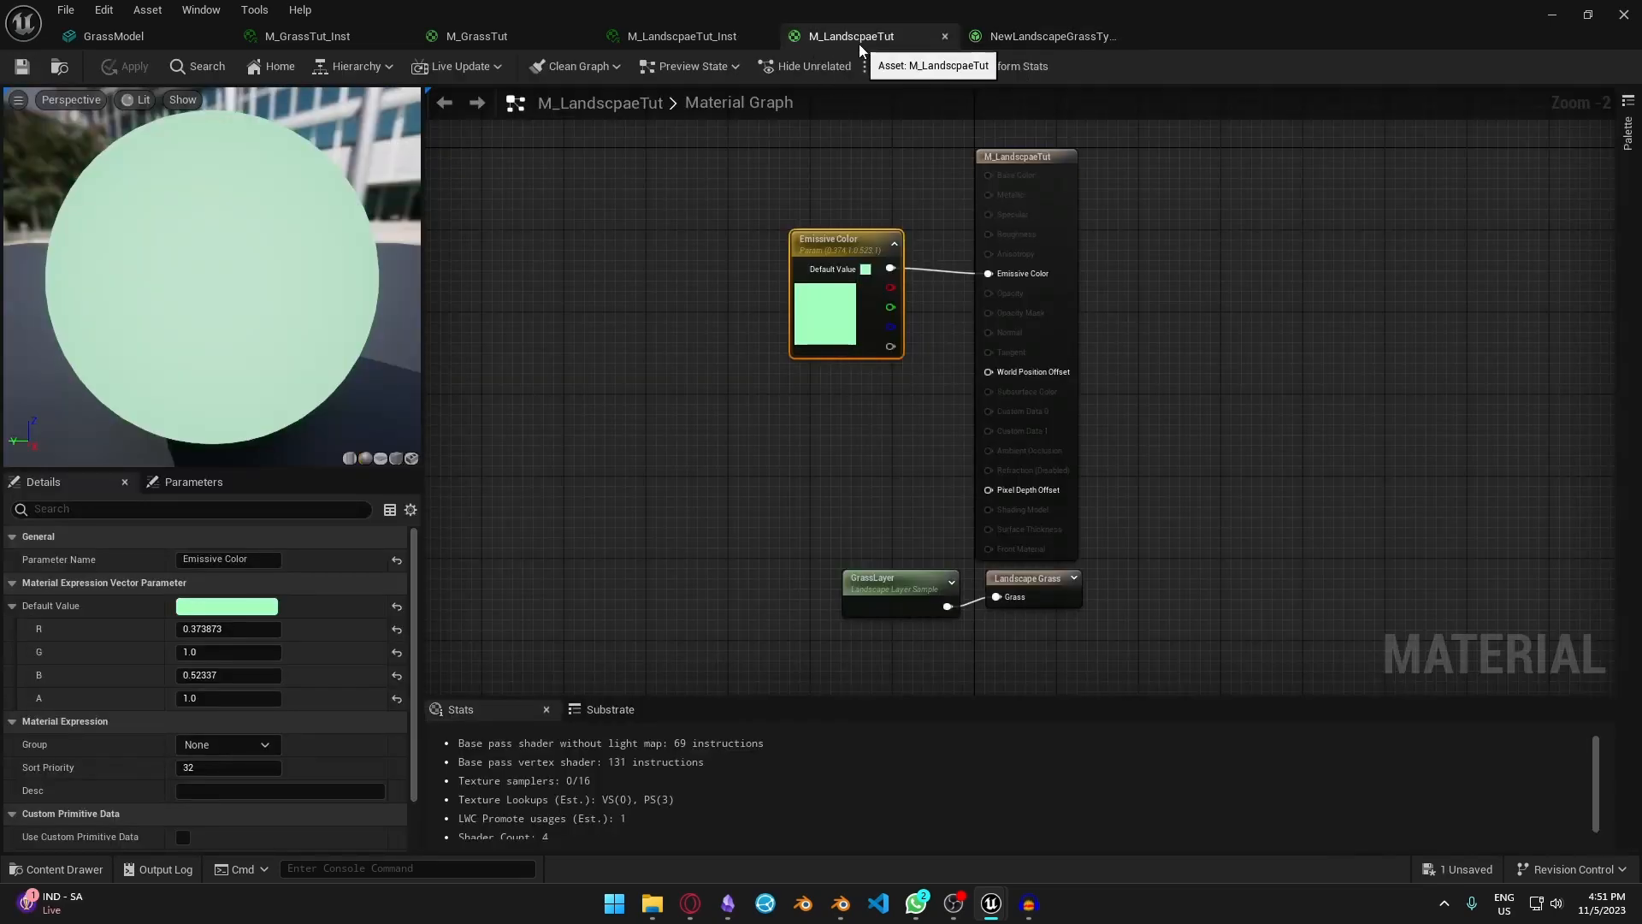
pyautogui.moveTo(784, 448); pyautogui.dragTo(900, 301, button='right')
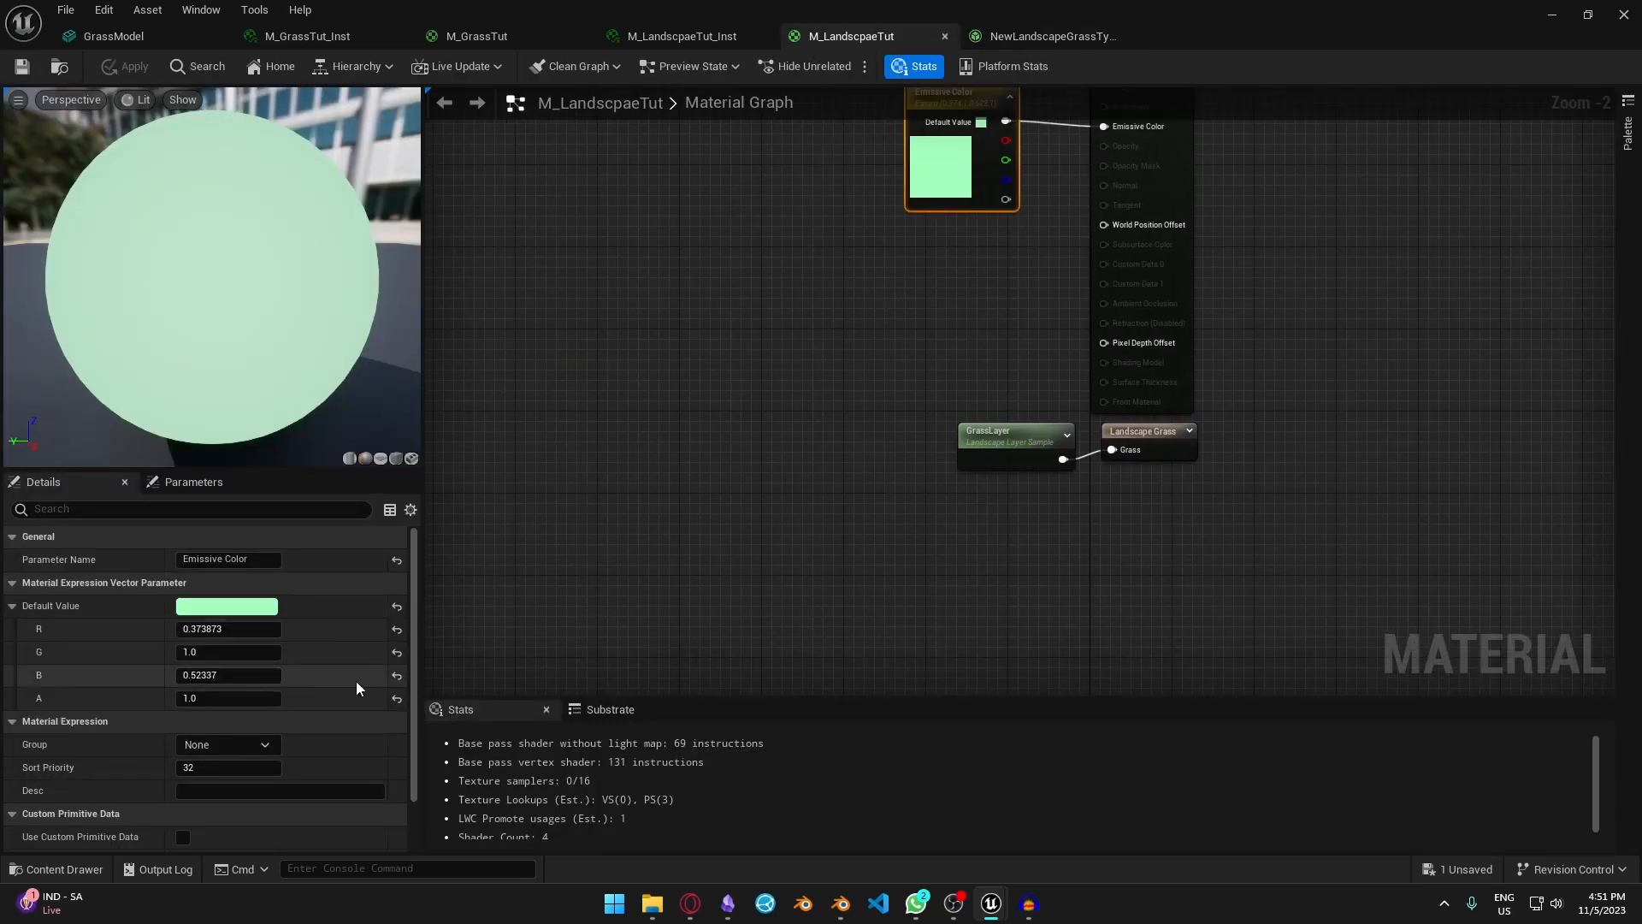
pyautogui.click(1164, 445)
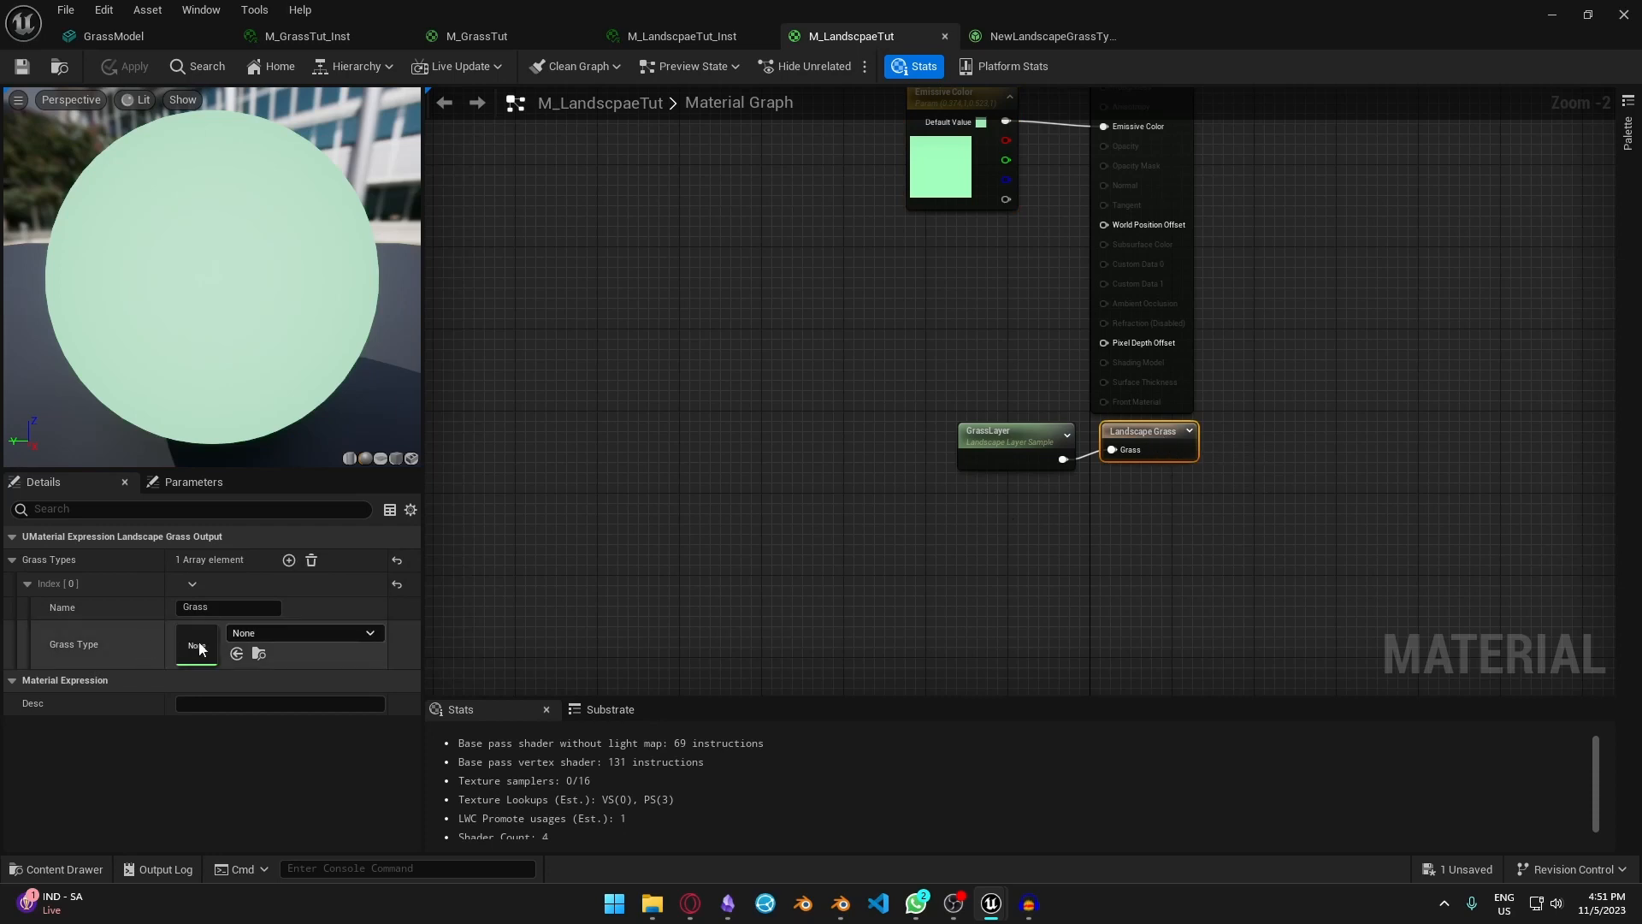
pyautogui.click(331, 635)
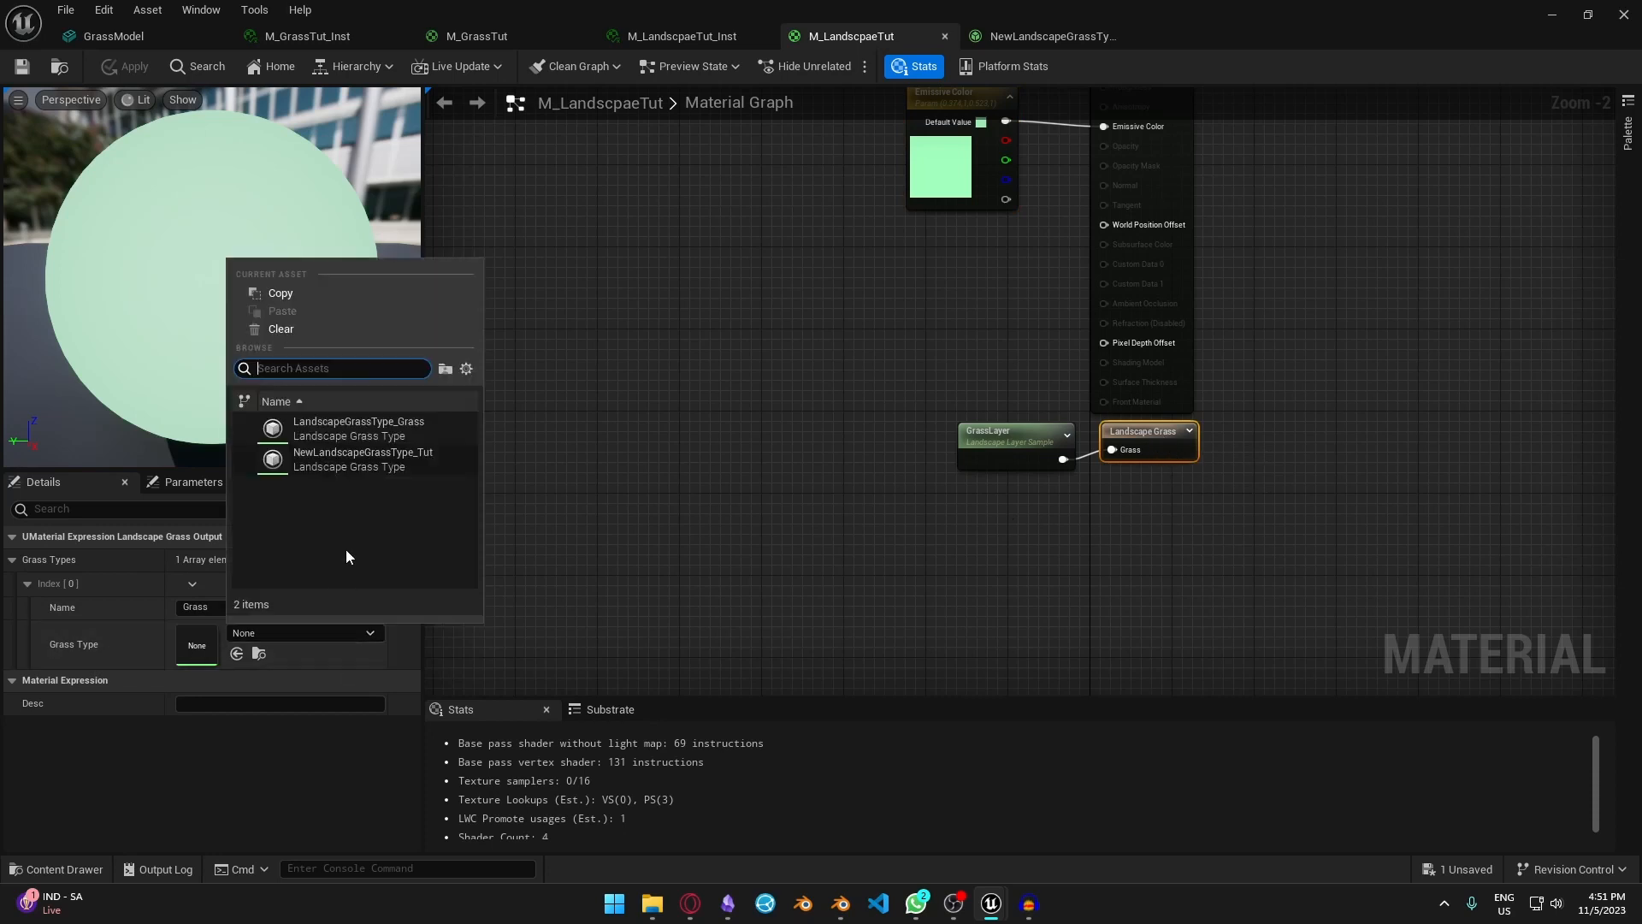
pyautogui.click(414, 455)
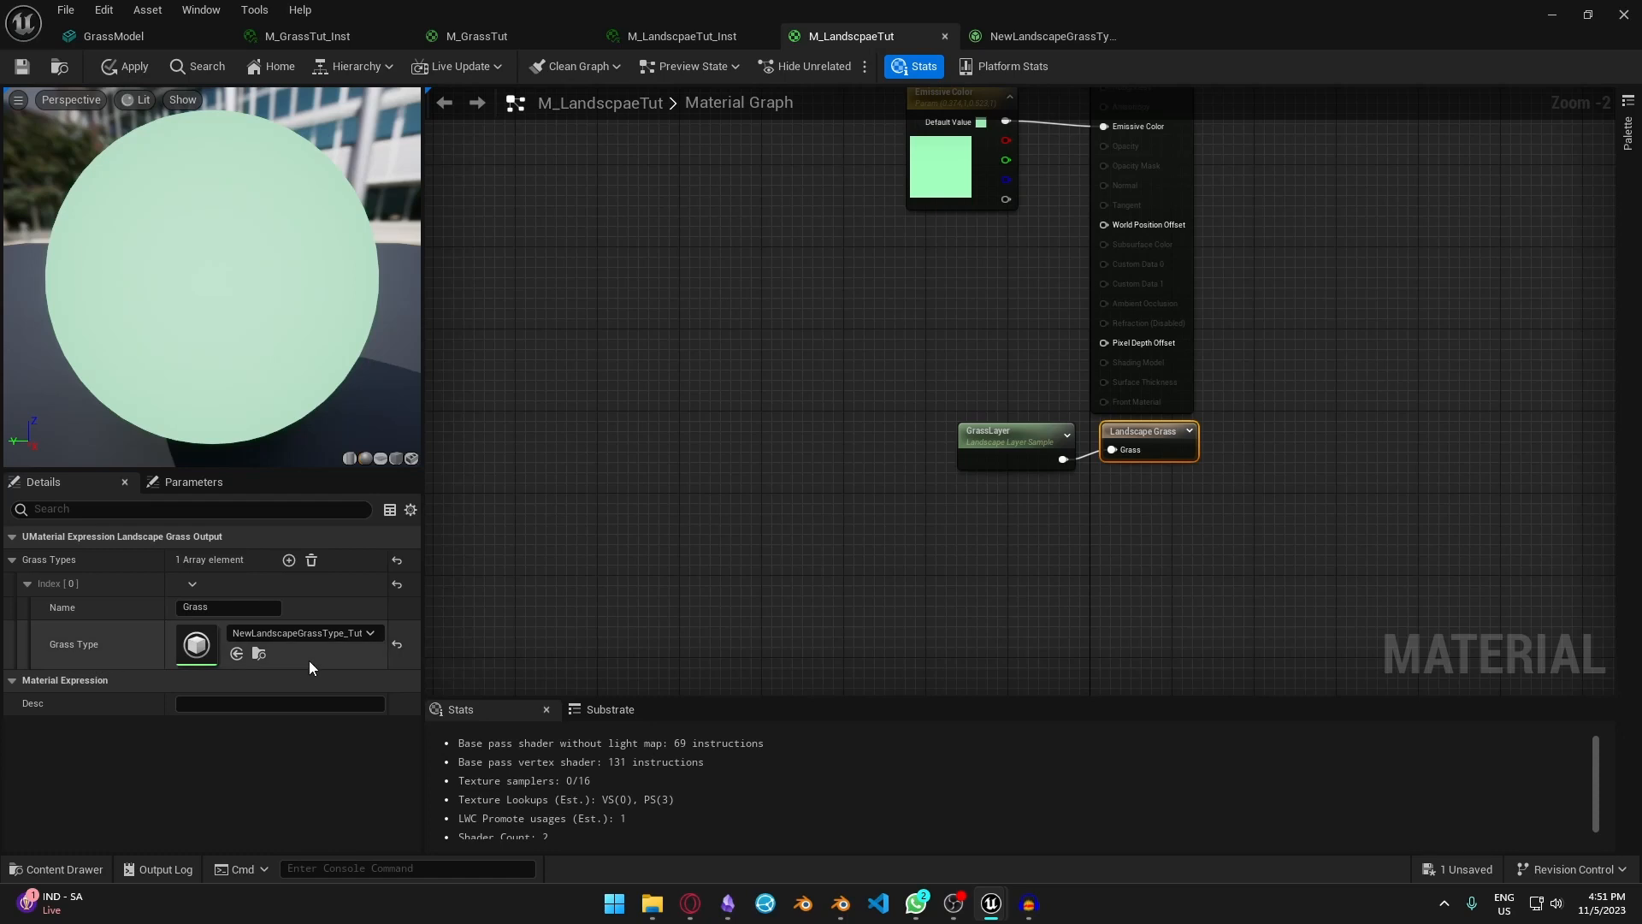
pyautogui.click(21, 68)
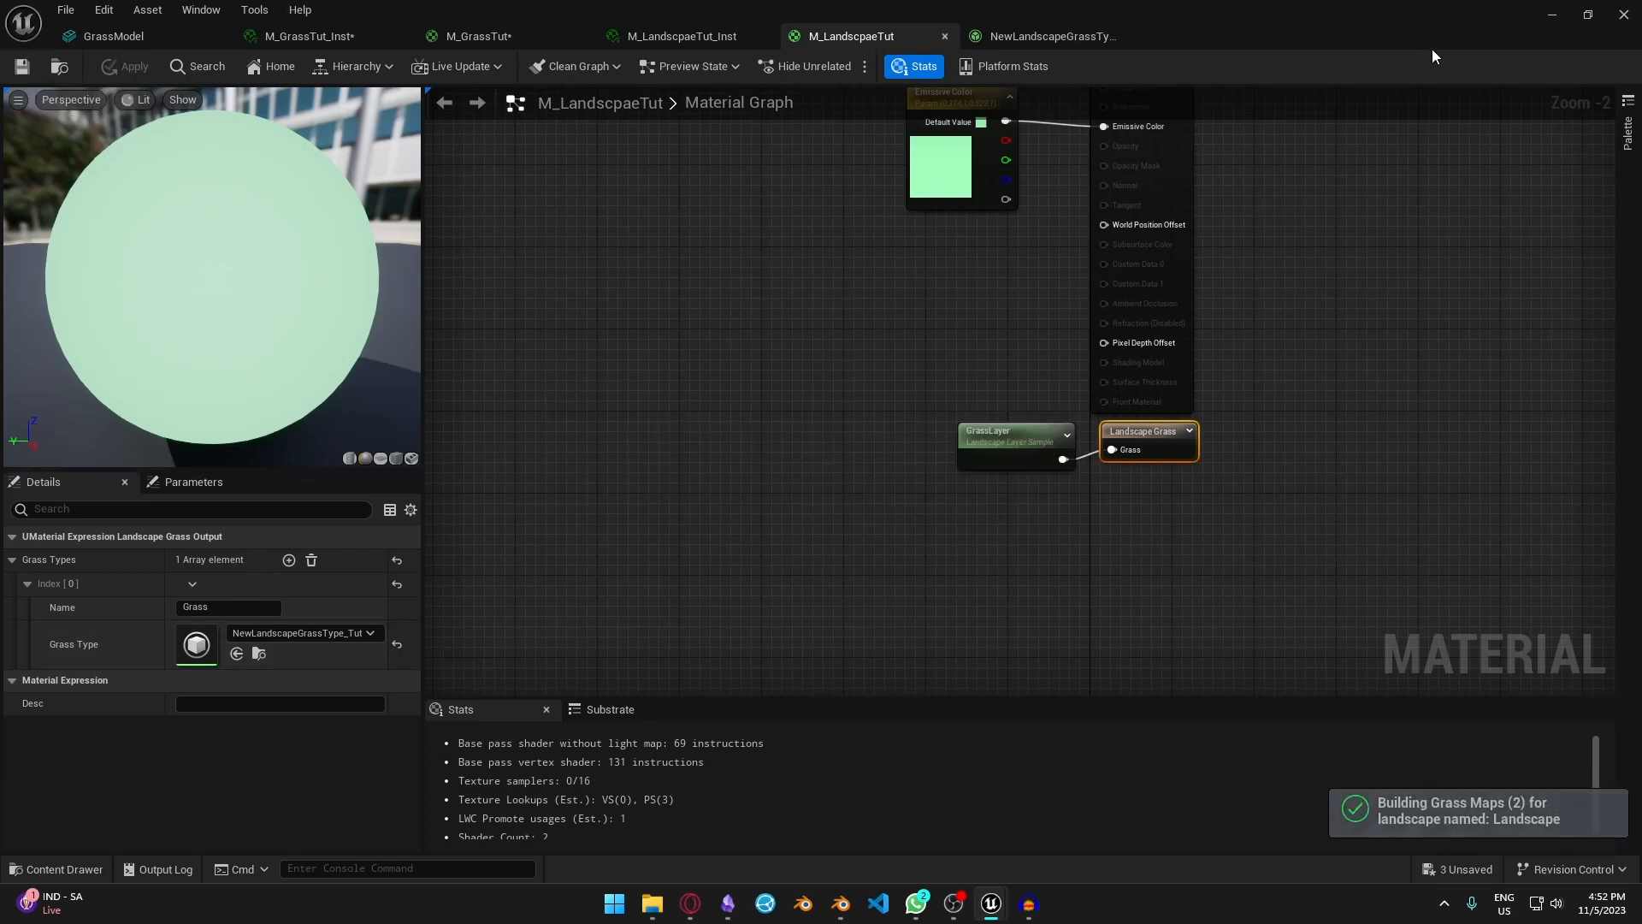
# - In the level's landscape painting tools, create a weight-blended layer info GrassLayer_LayerInfo_1 for GrassLayer and save everything
pyautogui.click(1550, 17)
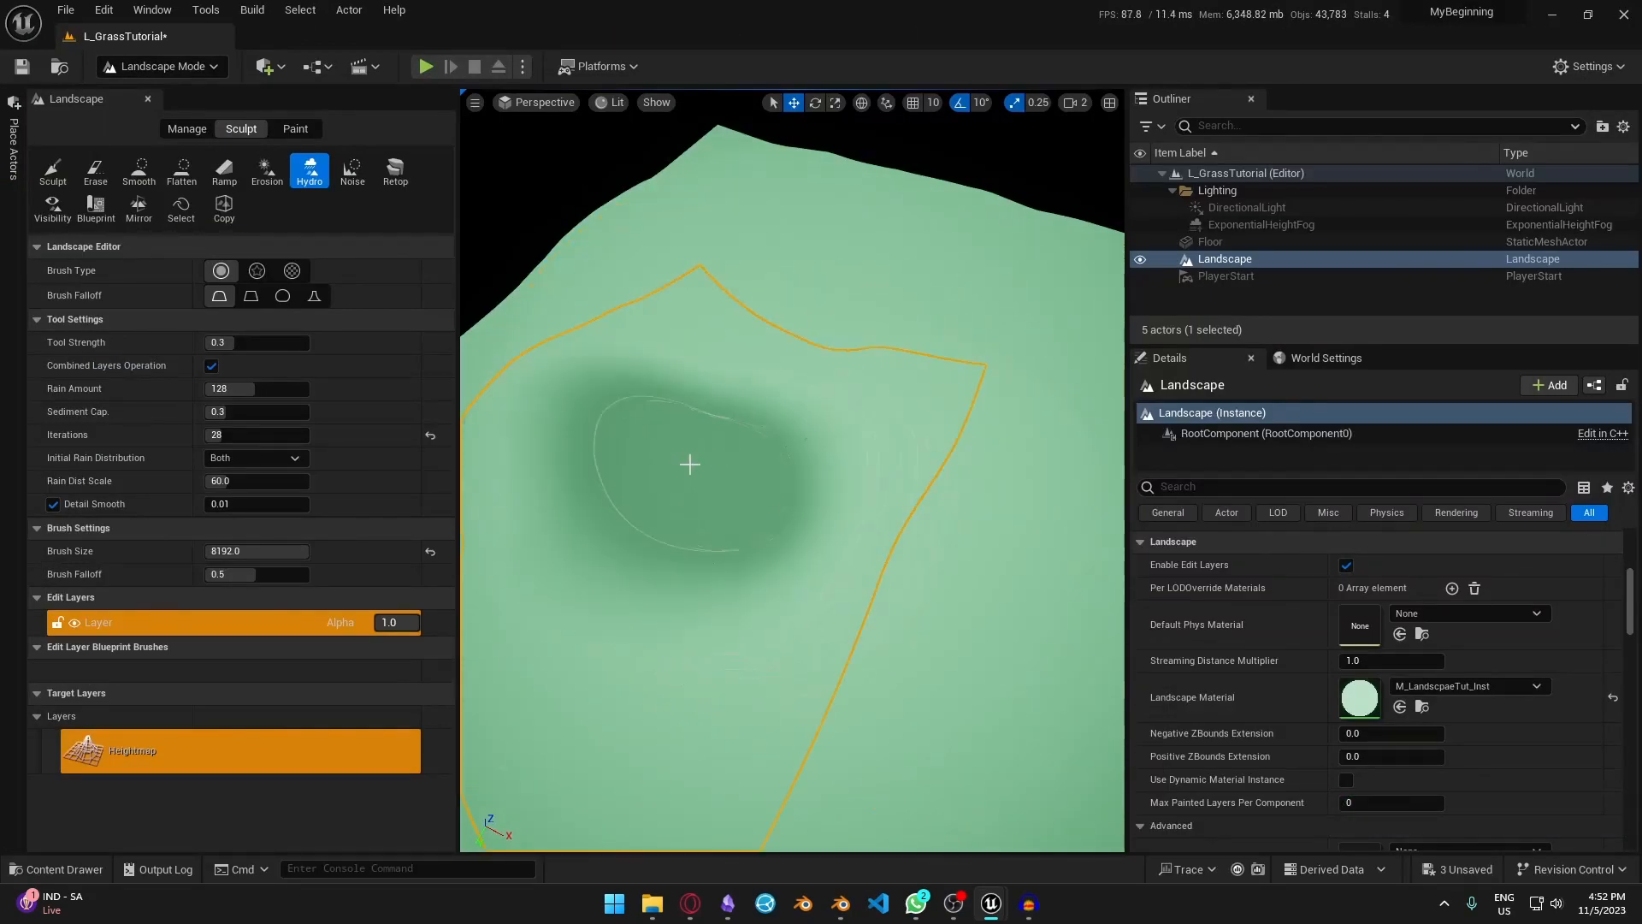
pyautogui.click(296, 128)
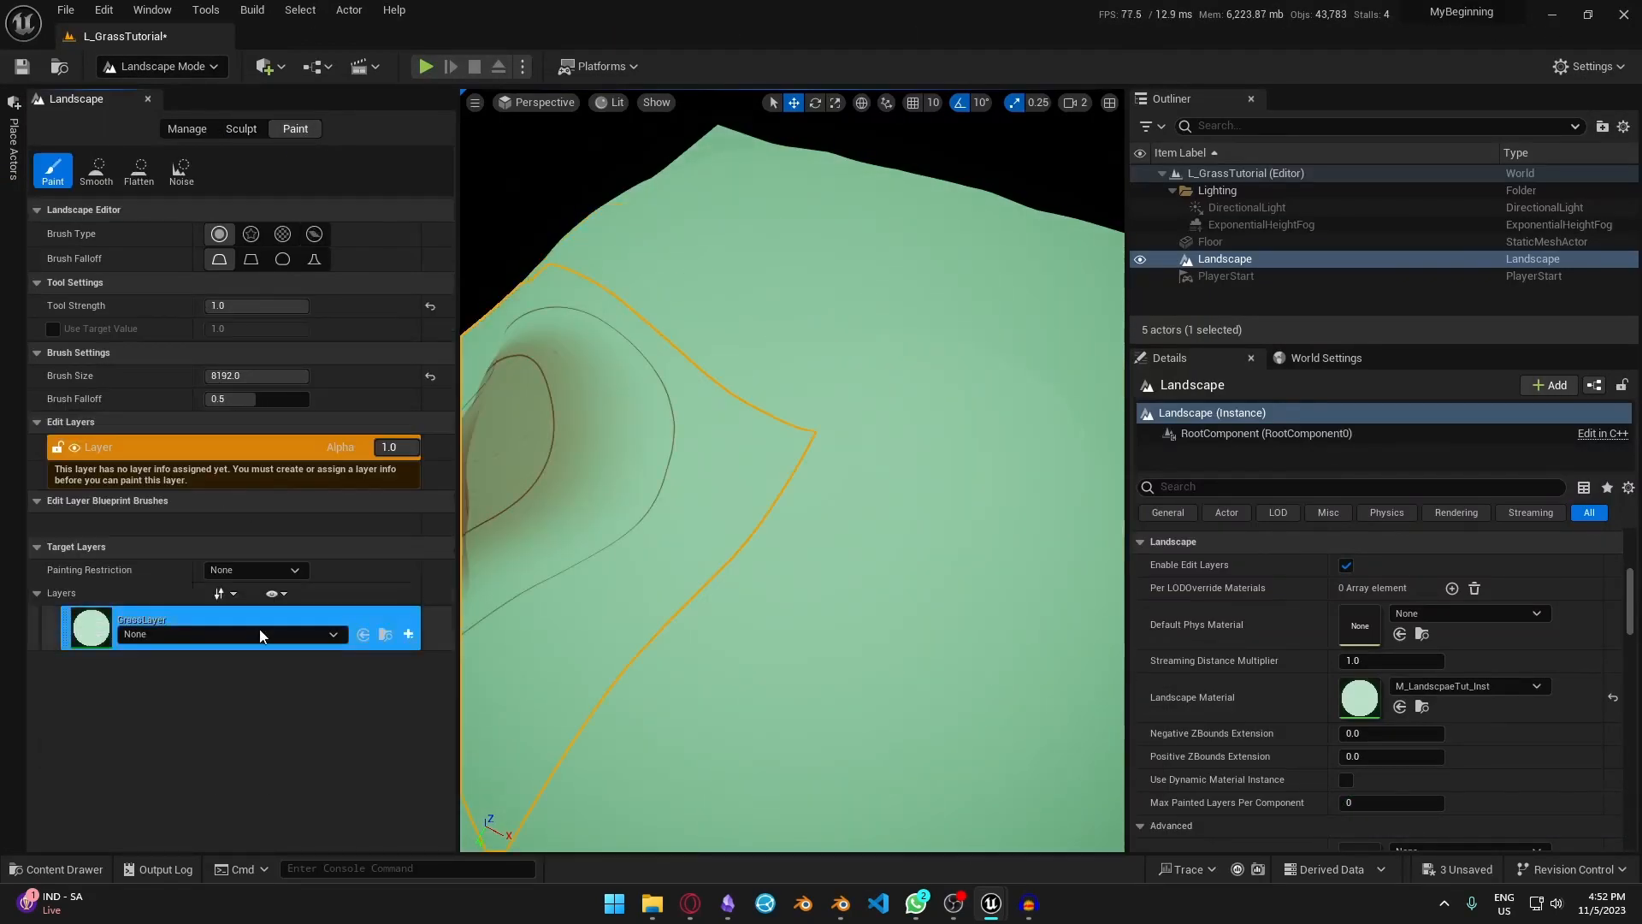
pyautogui.click(408, 605)
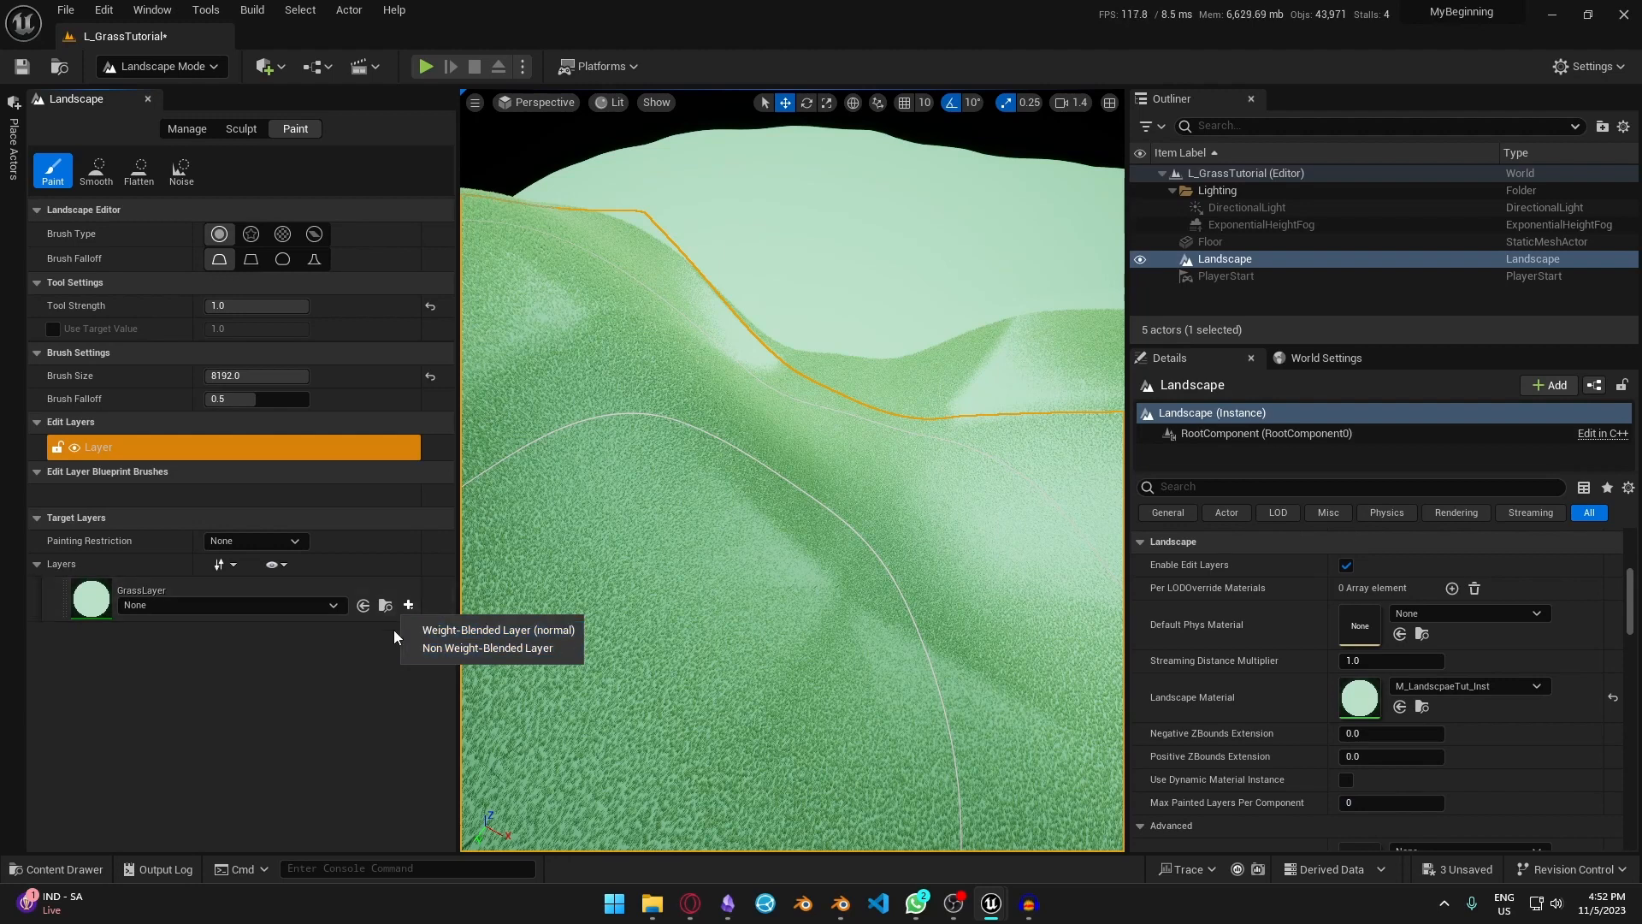
pyautogui.click(453, 631)
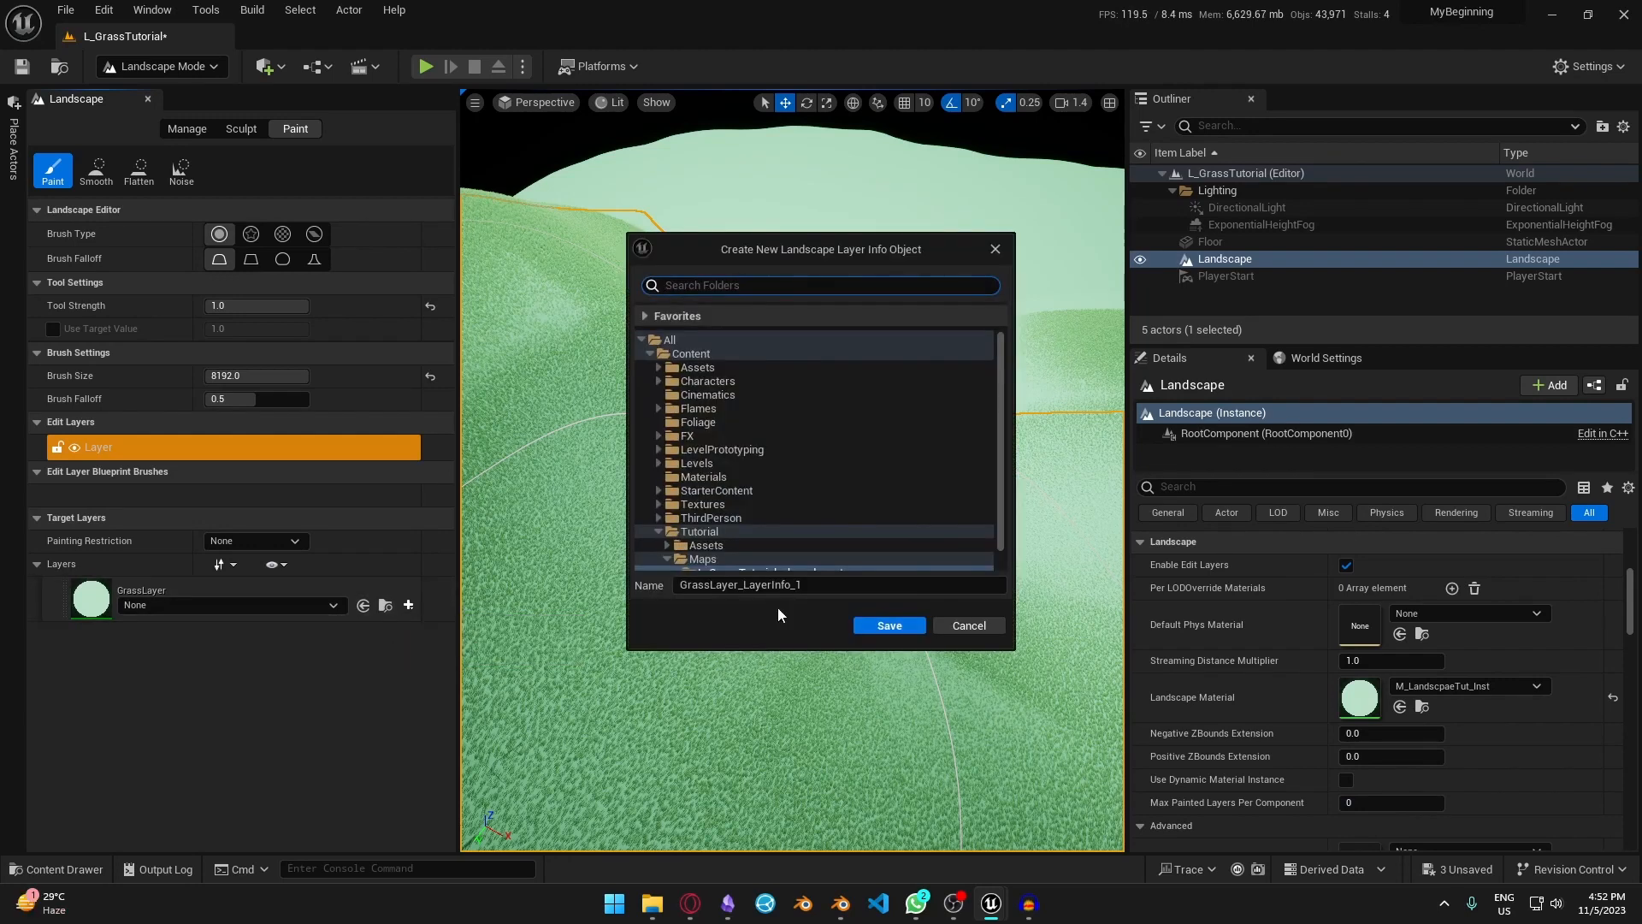
pyautogui.click(888, 625)
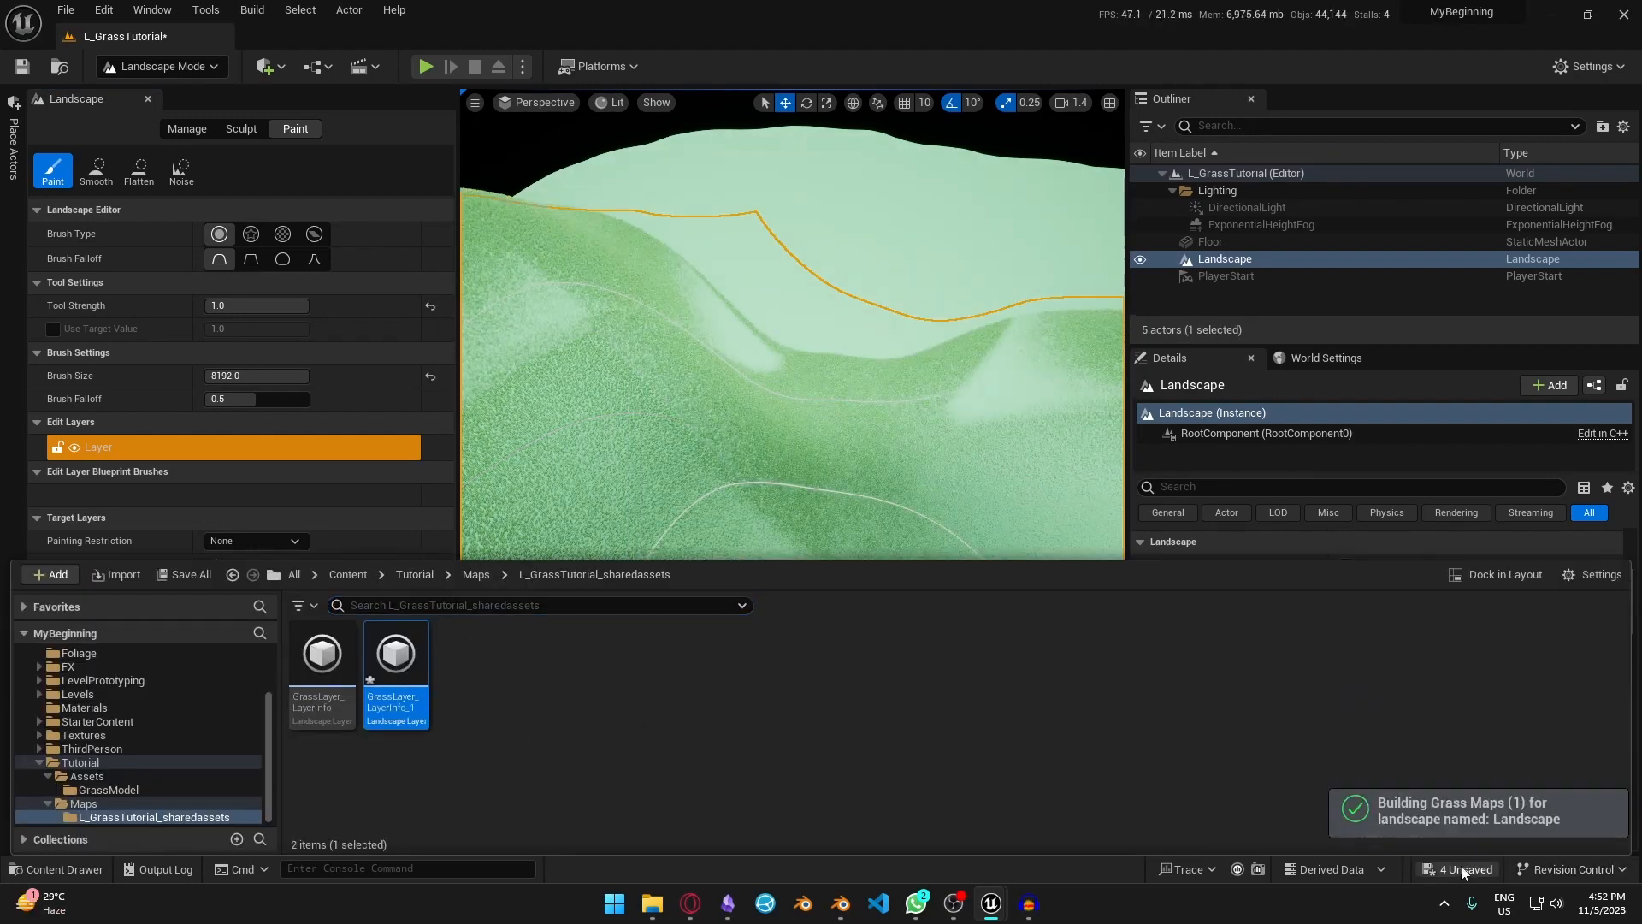
pyautogui.hotkey('ctrl', 'shift', 's')
pyautogui.click(958, 643)
# - Fly around the landscape and examine how the grass blades cover and tilt on the slopes
pyautogui.moveTo(869, 363); pyautogui.dragTo(869, 362, button='right')
pyautogui.press('e')
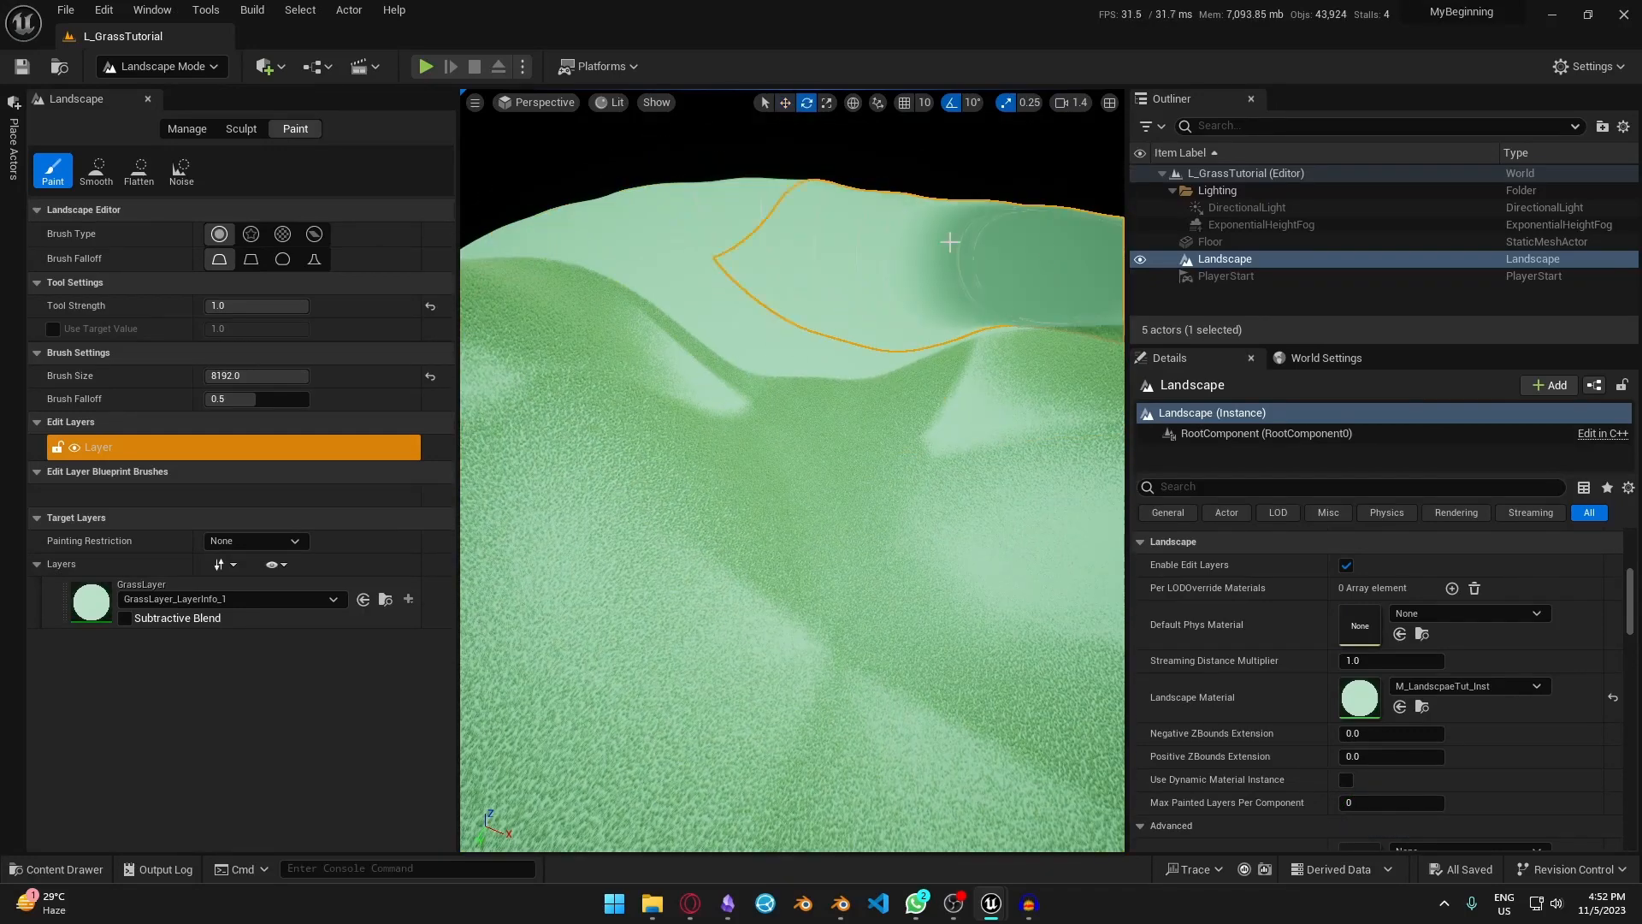
pyautogui.press('w')
pyautogui.moveTo(707, 408); pyautogui.dragTo(707, 408, button='right')
pyautogui.scroll(3, 707, 408)
pyautogui.press('s')
pyautogui.press('w')
pyautogui.press('s')
pyautogui.scroll(-1, 707, 408)
pyautogui.moveTo(739, 471); pyautogui.dragTo(739, 471, button='right')
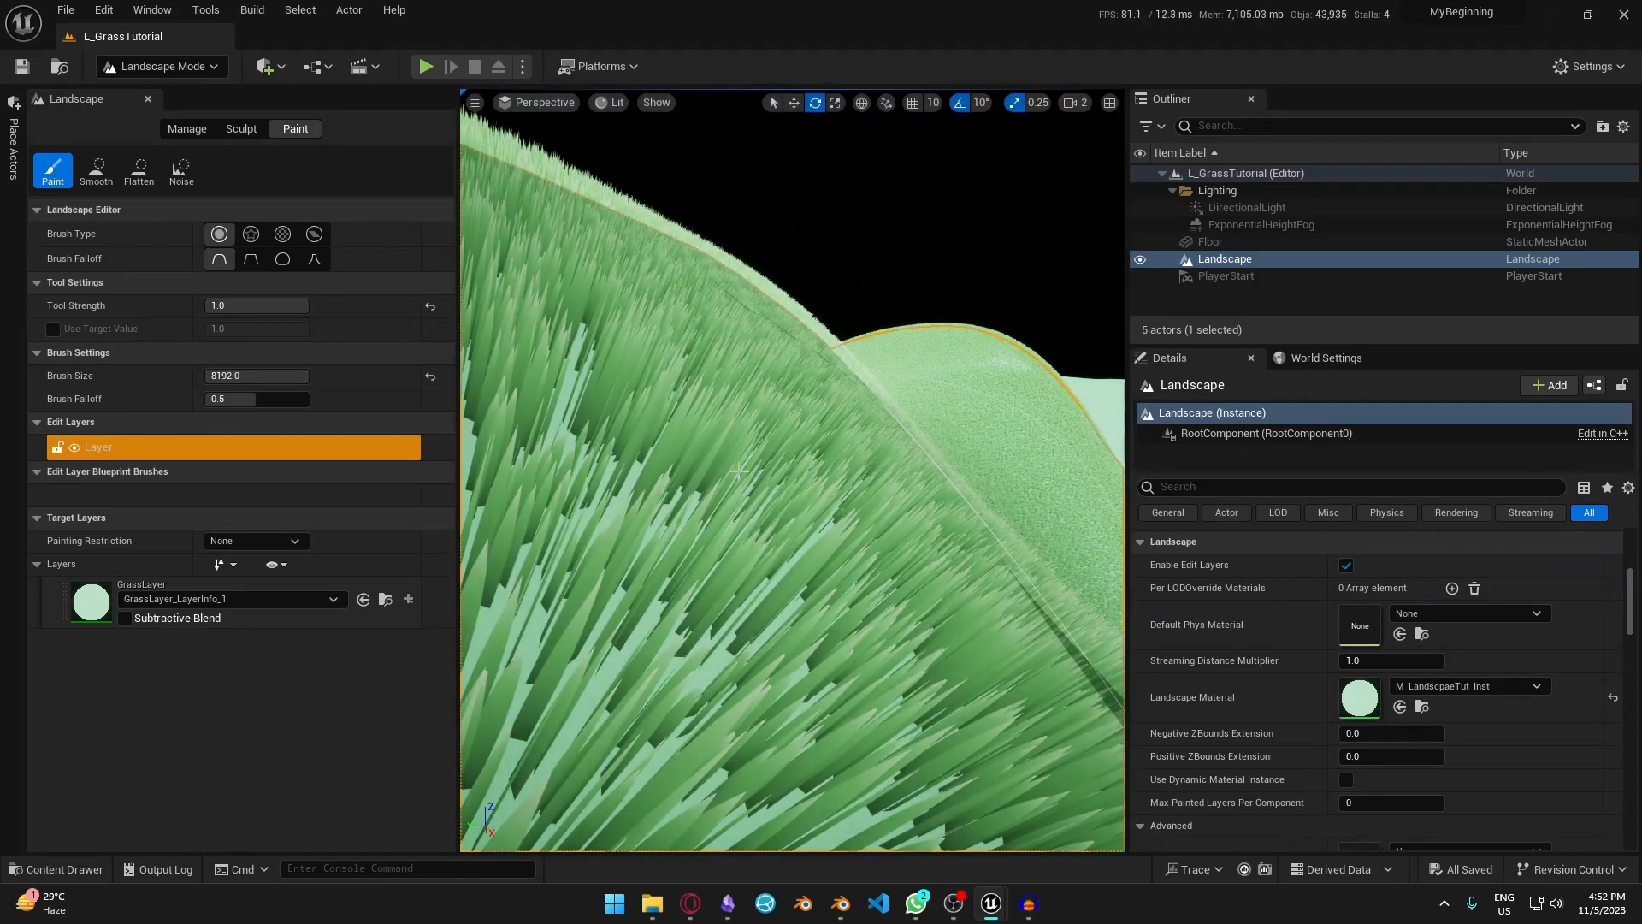
# - Switch the level editor to Selection Mode and turn off Align to Surface for the grass variety
pyautogui.click(158, 69)
pyautogui.click(156, 78)
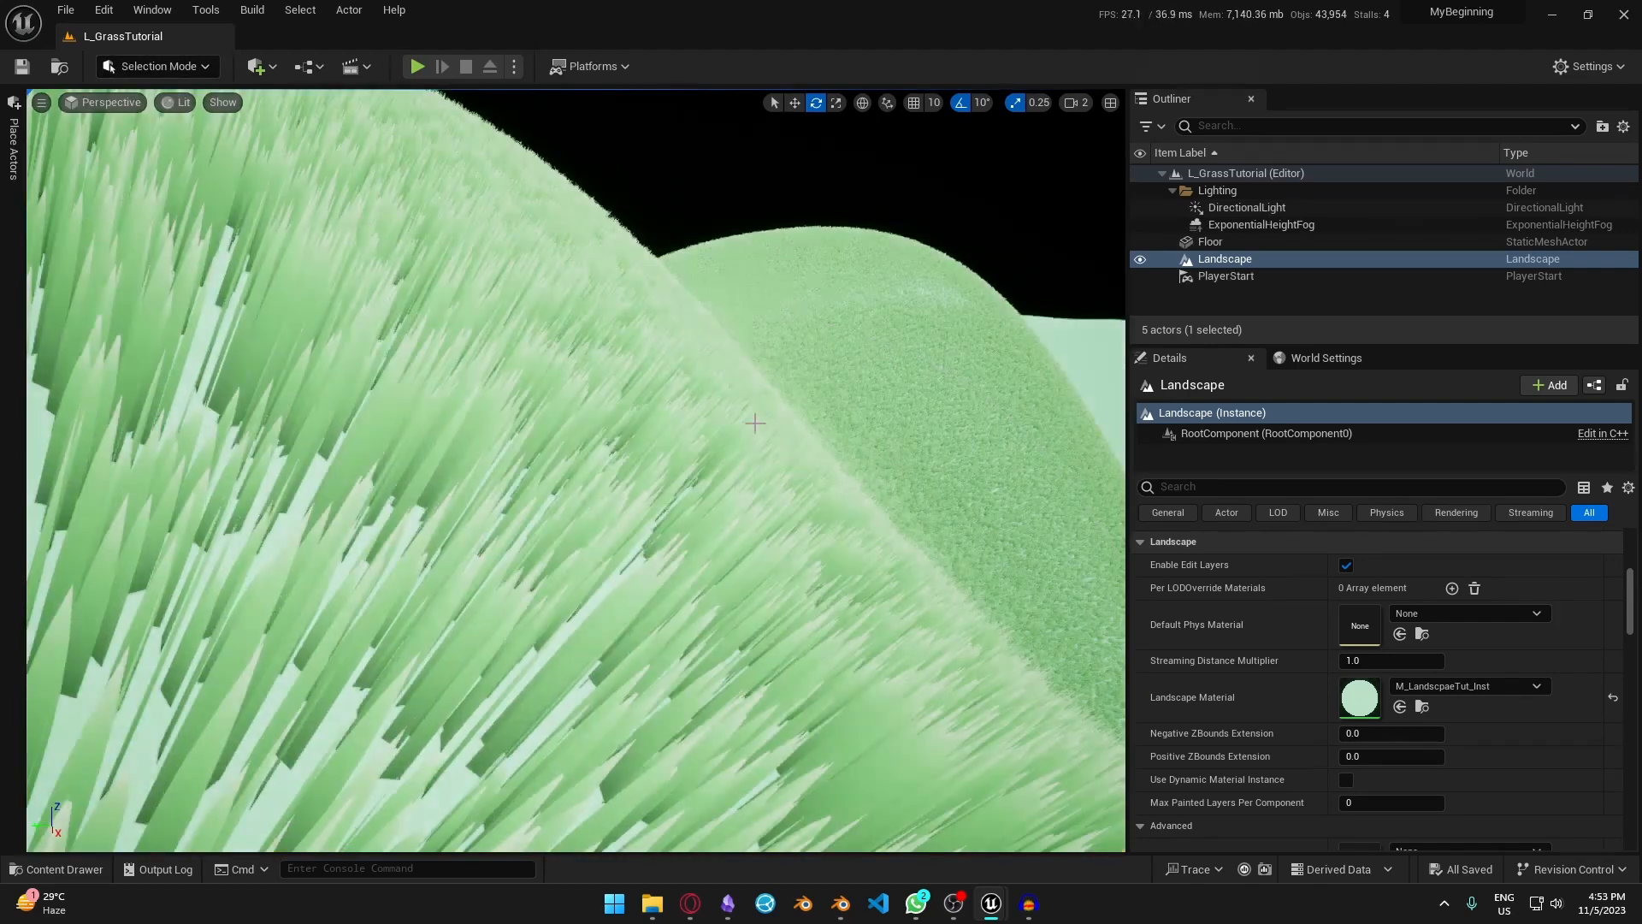
pyautogui.hotkey('alt', 'Tab')
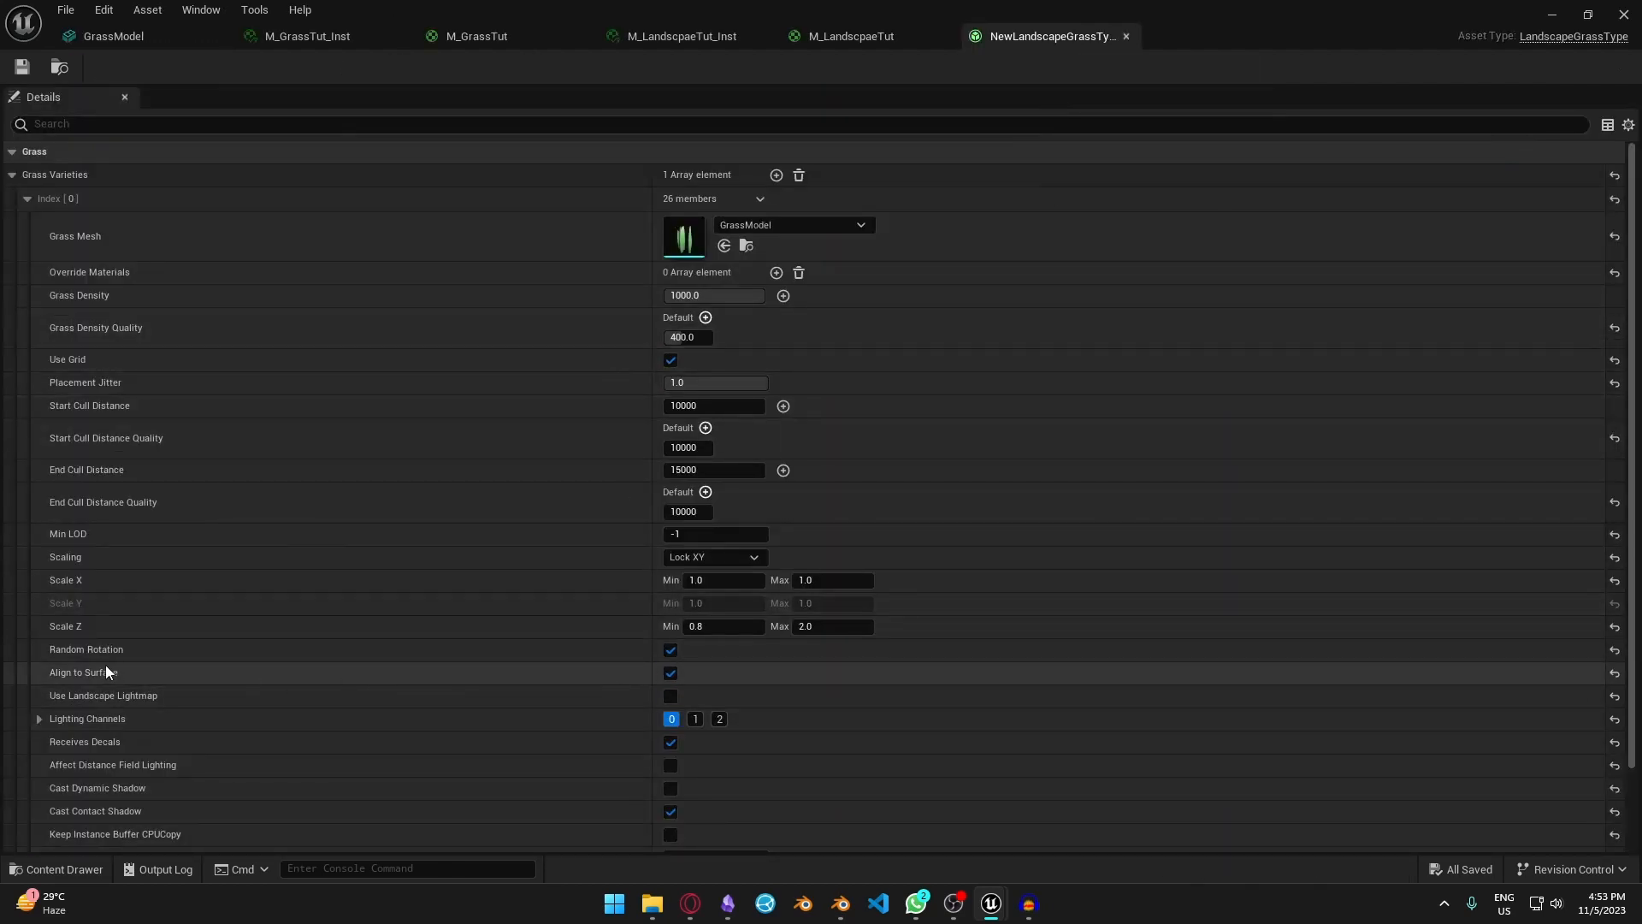
pyautogui.click(671, 673)
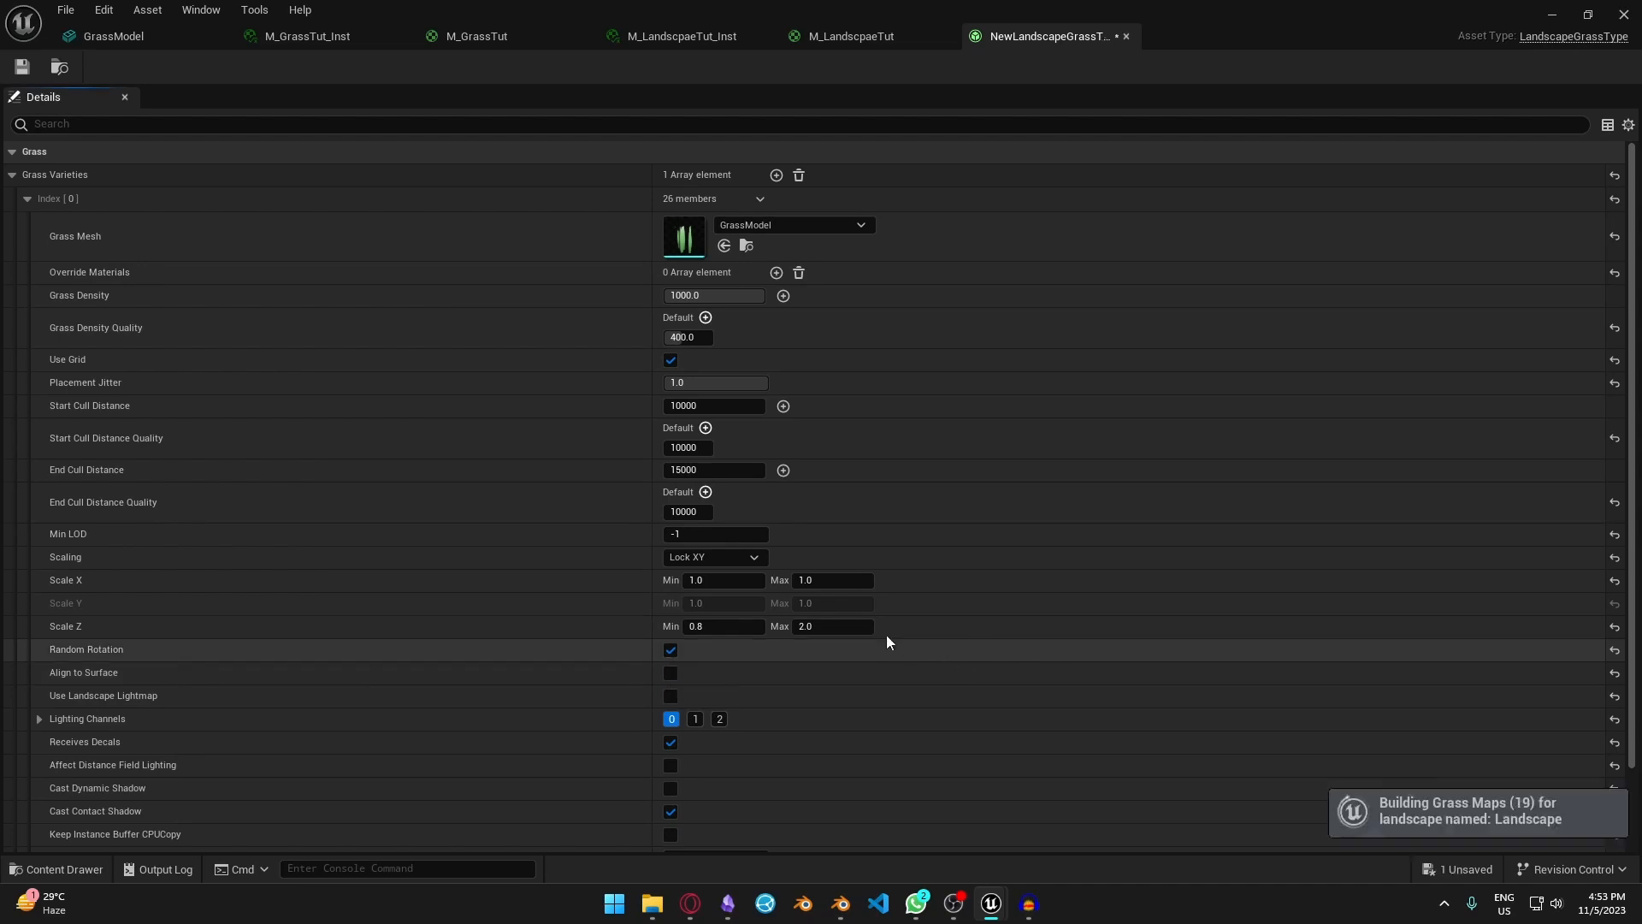
pyautogui.click(1552, 14)
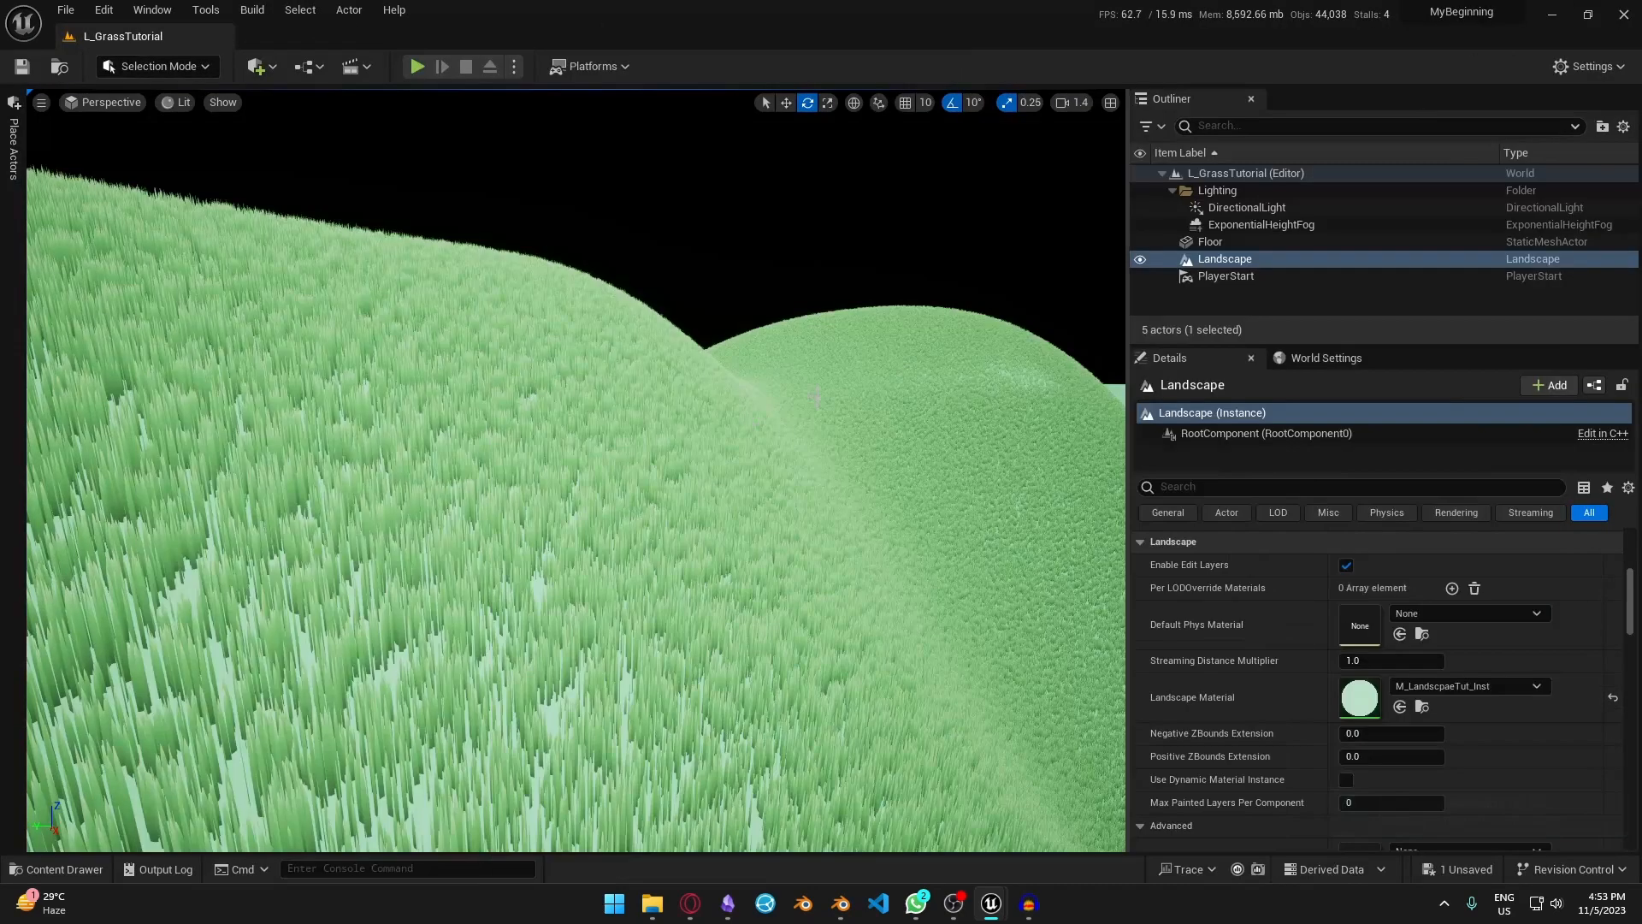
pyautogui.moveTo(576, 470); pyautogui.dragTo(778, 550, button='right')
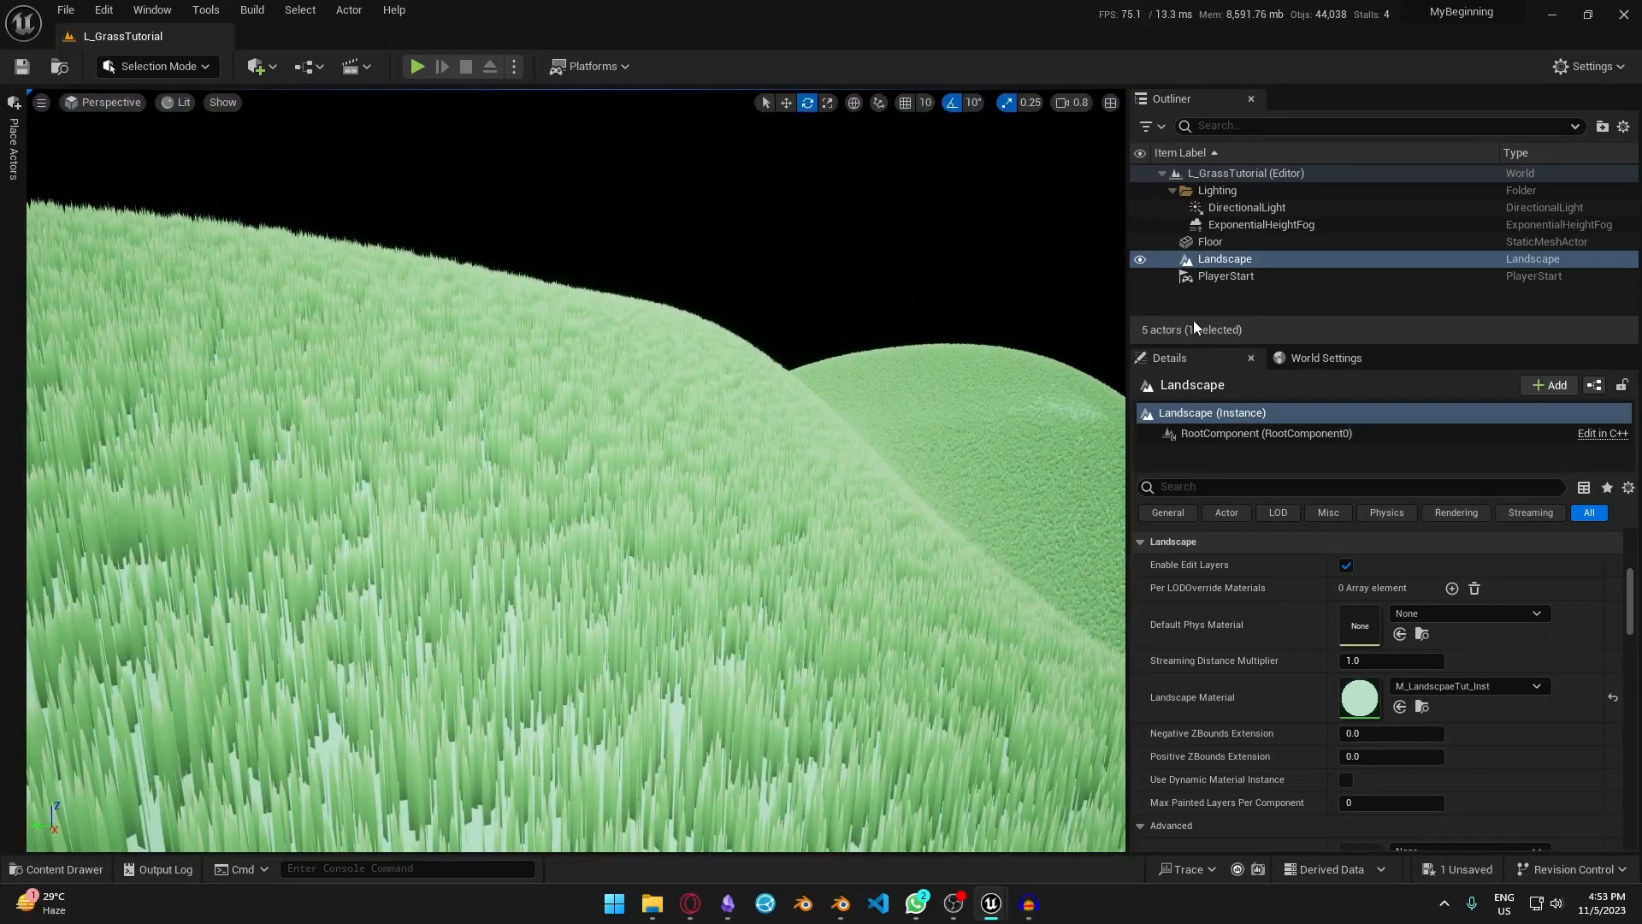
# - Select PlayerStart and choose a GameMode Override for the level in the World Settings
pyautogui.click(1218, 275)
pyautogui.click(1326, 358)
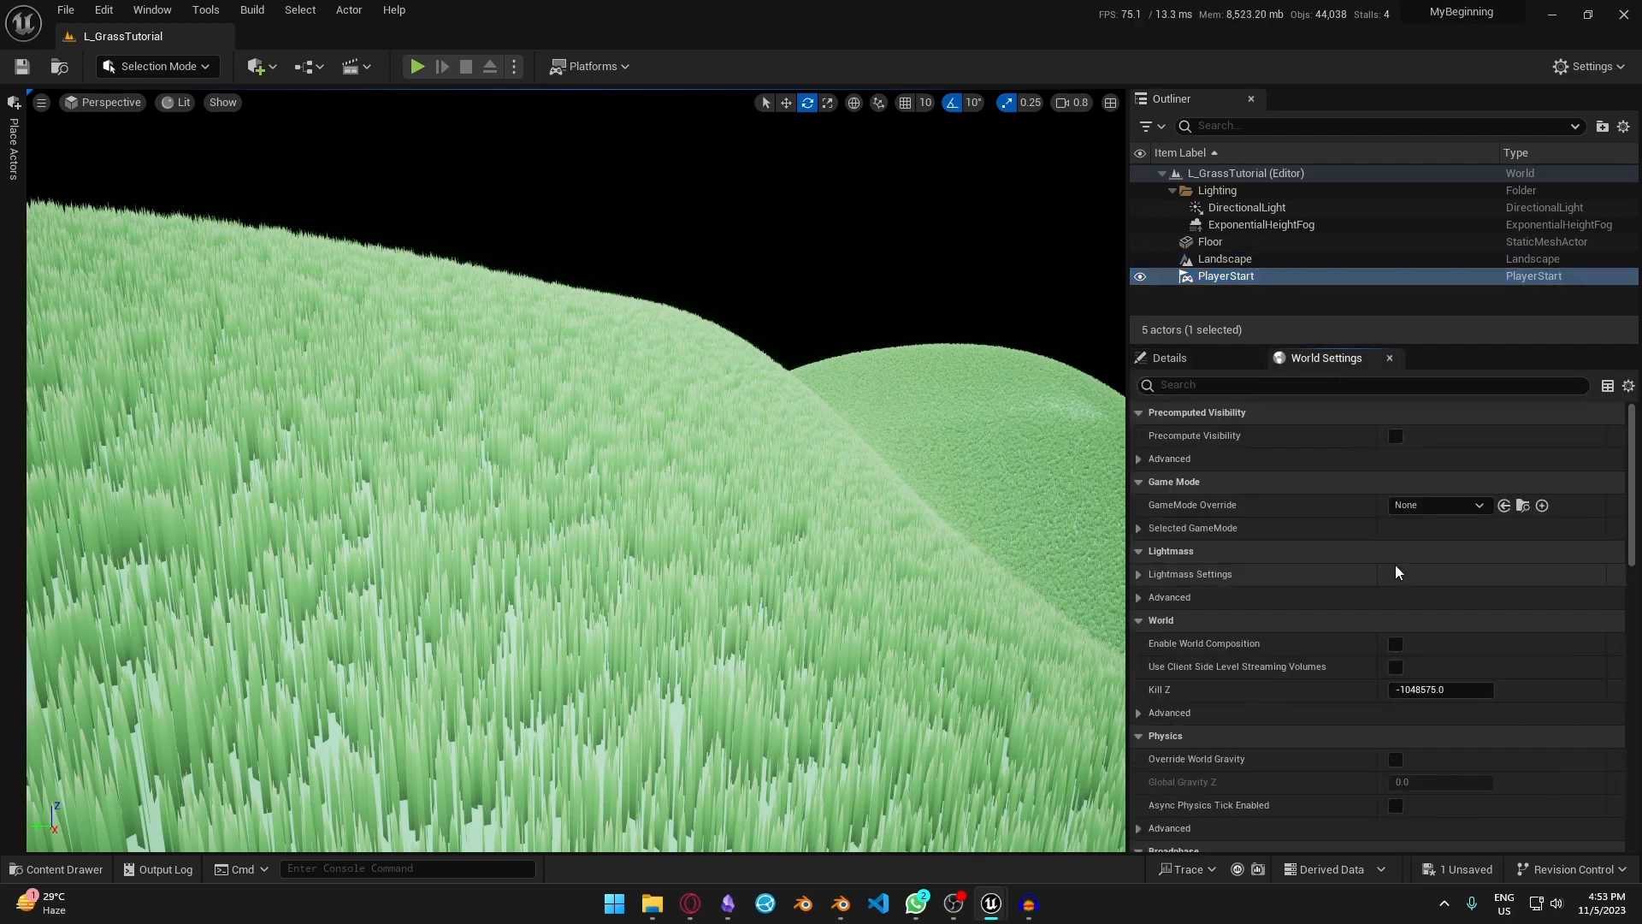
pyautogui.click(1437, 505)
pyautogui.click(1491, 566)
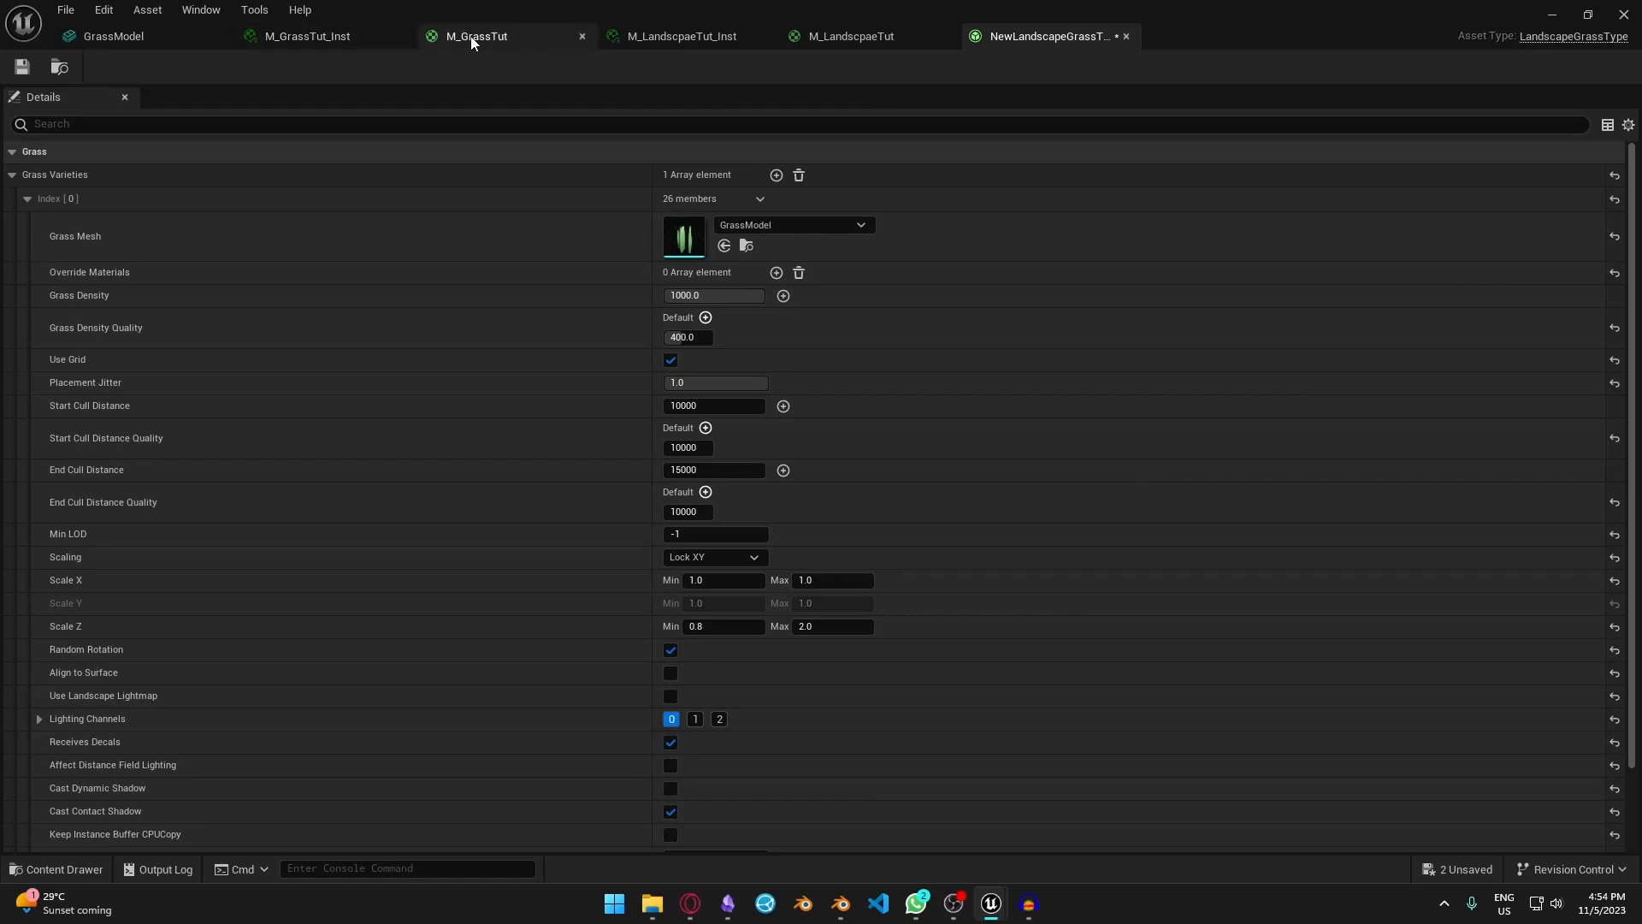
# - In M_GrassTut, move the material output node farther away from the Lerp nodes to make room in the graph
pyautogui.click(495, 39)
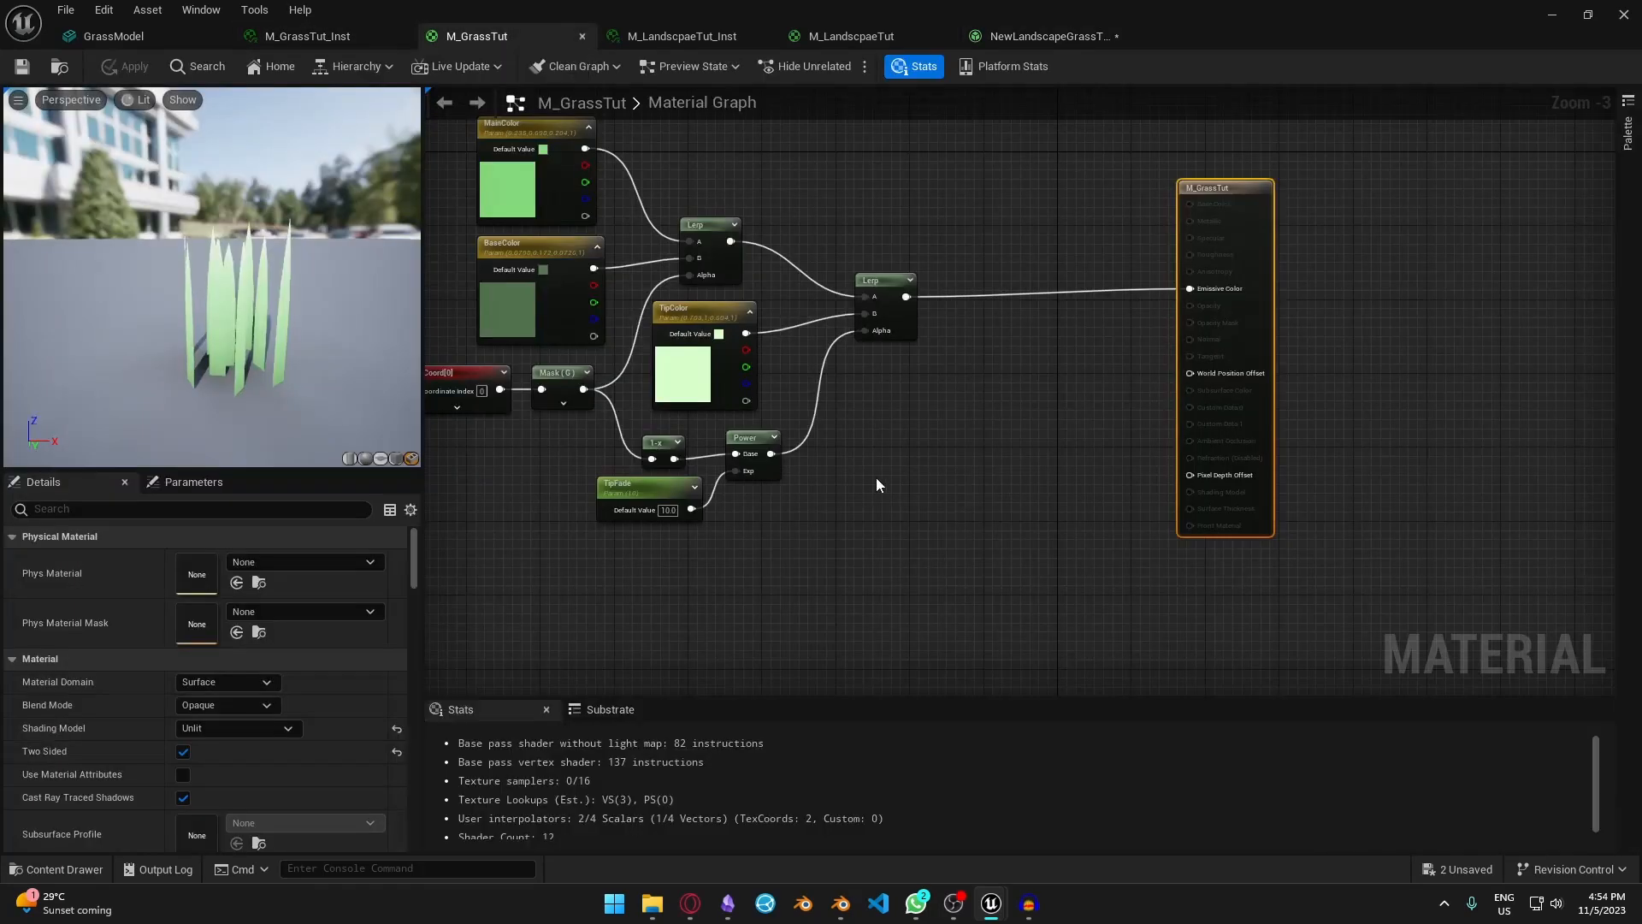
pyautogui.moveTo(1254, 317); pyautogui.dragTo(1340, 328)
pyautogui.rightClick(1081, 310)
pyautogui.click(901, 520)
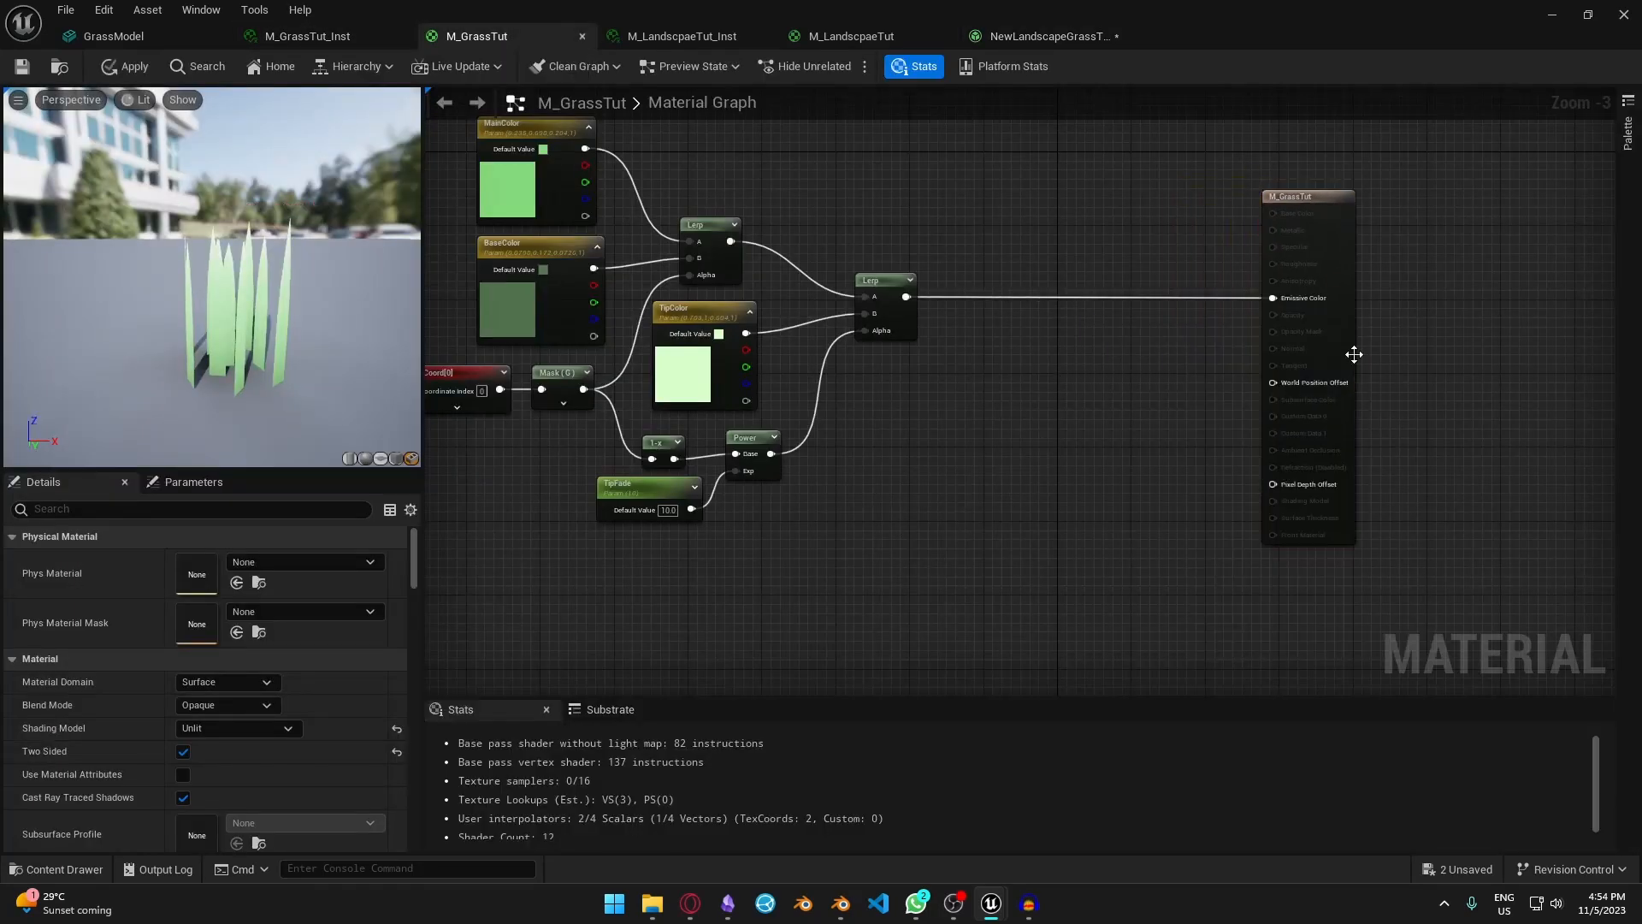
pyautogui.moveTo(1055, 525); pyautogui.dragTo(985, 398, button='right')
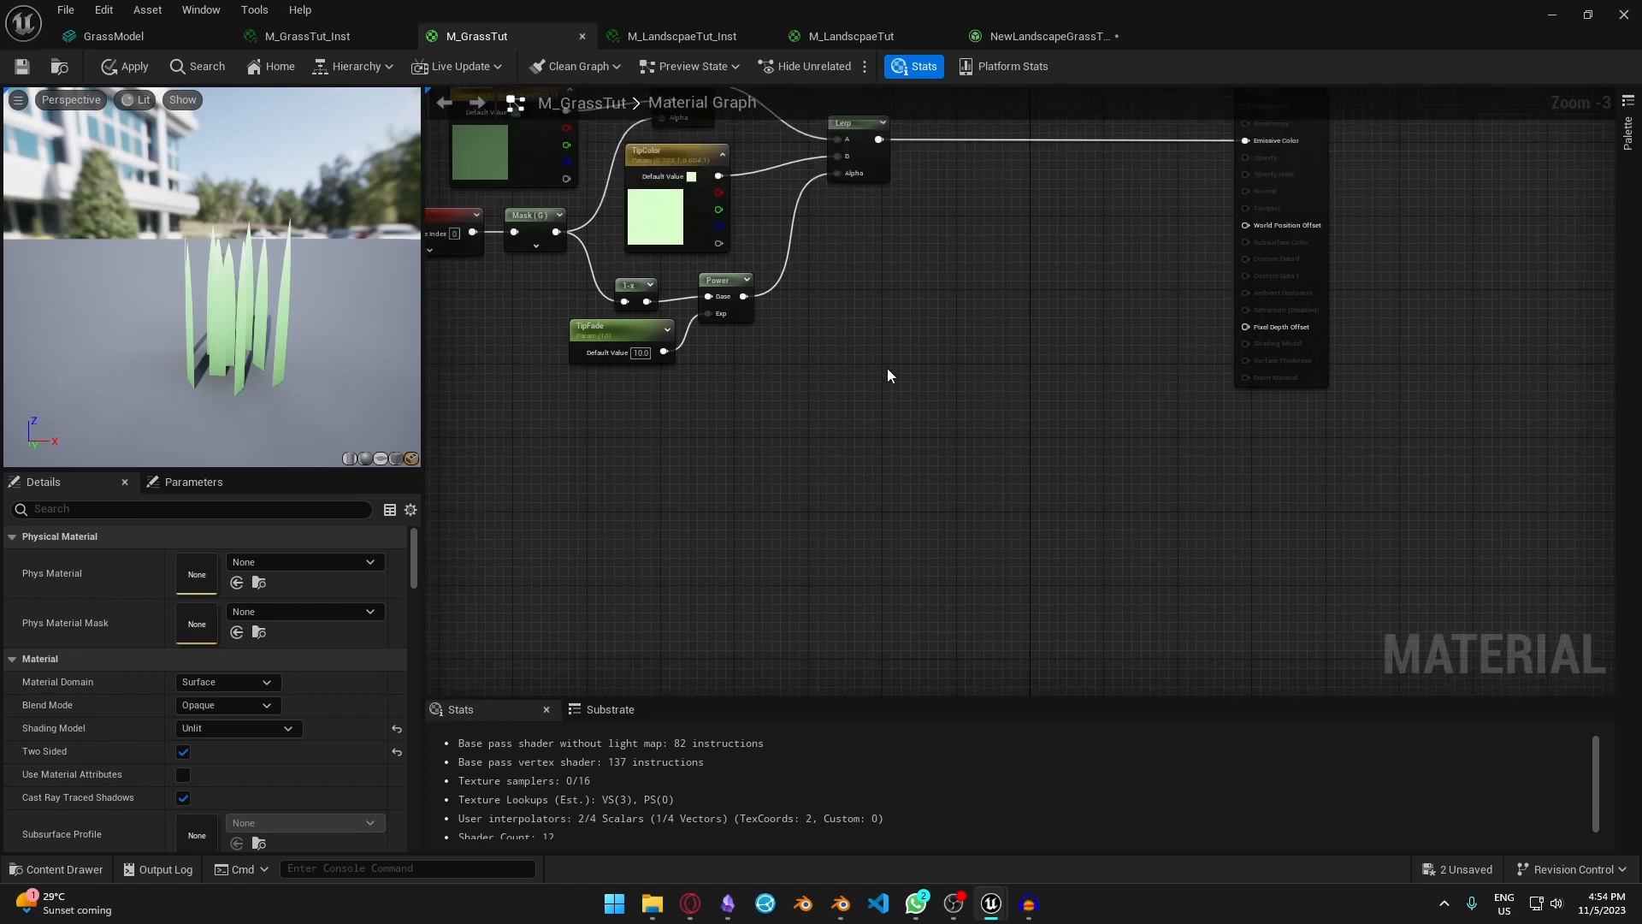
# - Add a Texture Sample node using the game_wind_noise texture below the color nodes
pyautogui.rightClick(888, 371)
pyautogui.write('texture')
pyautogui.press('Return')
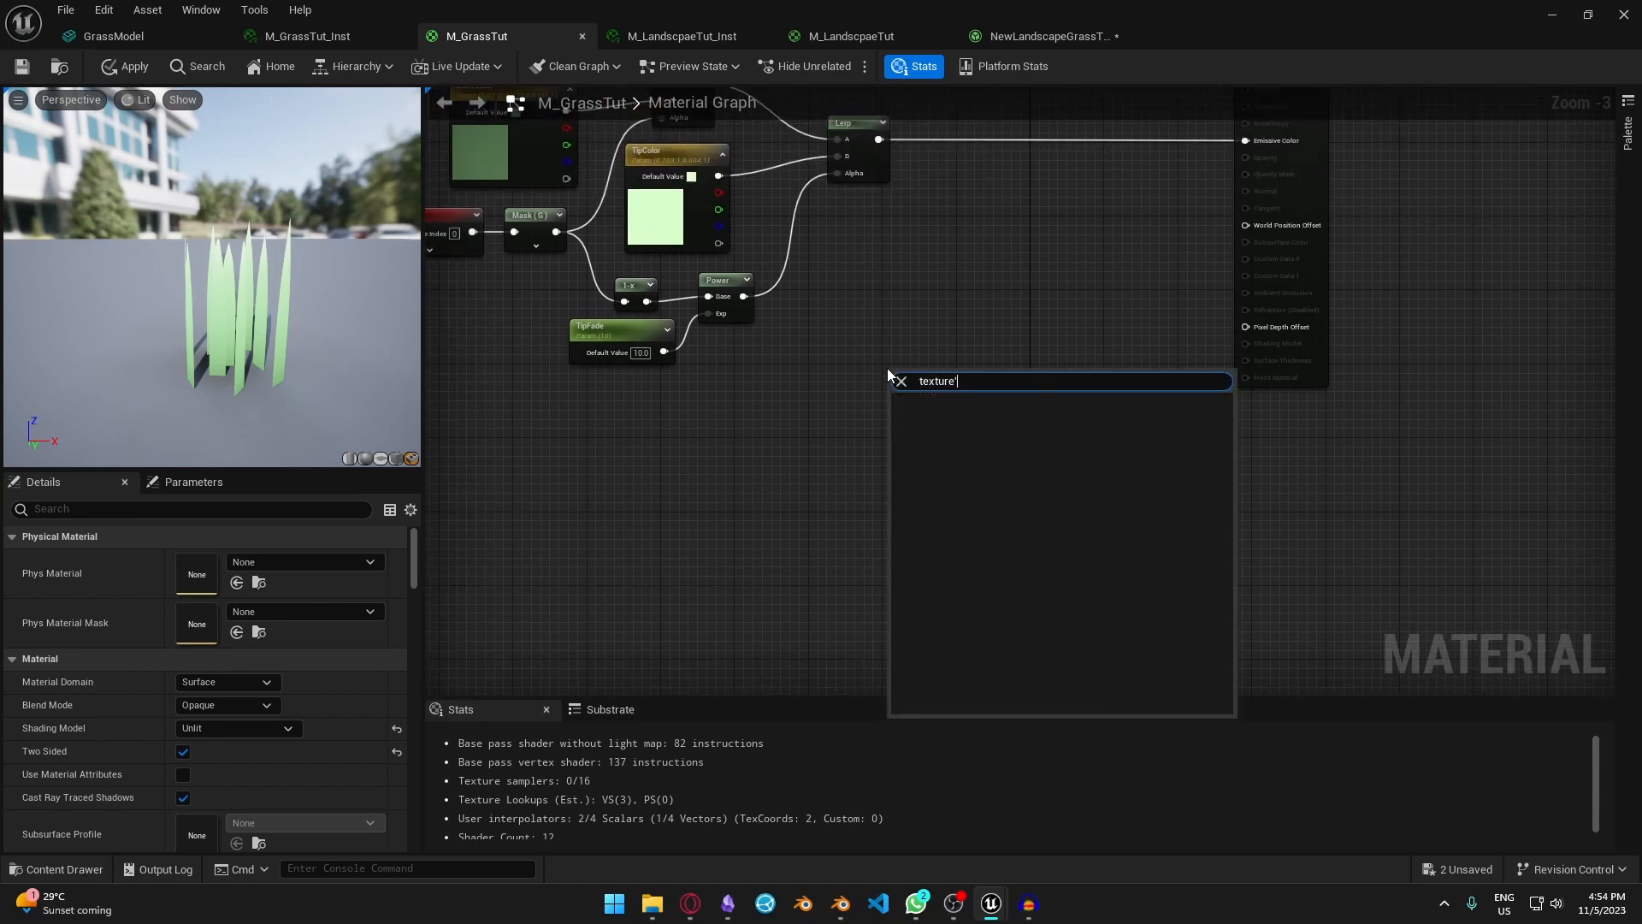
pyautogui.click(300, 698)
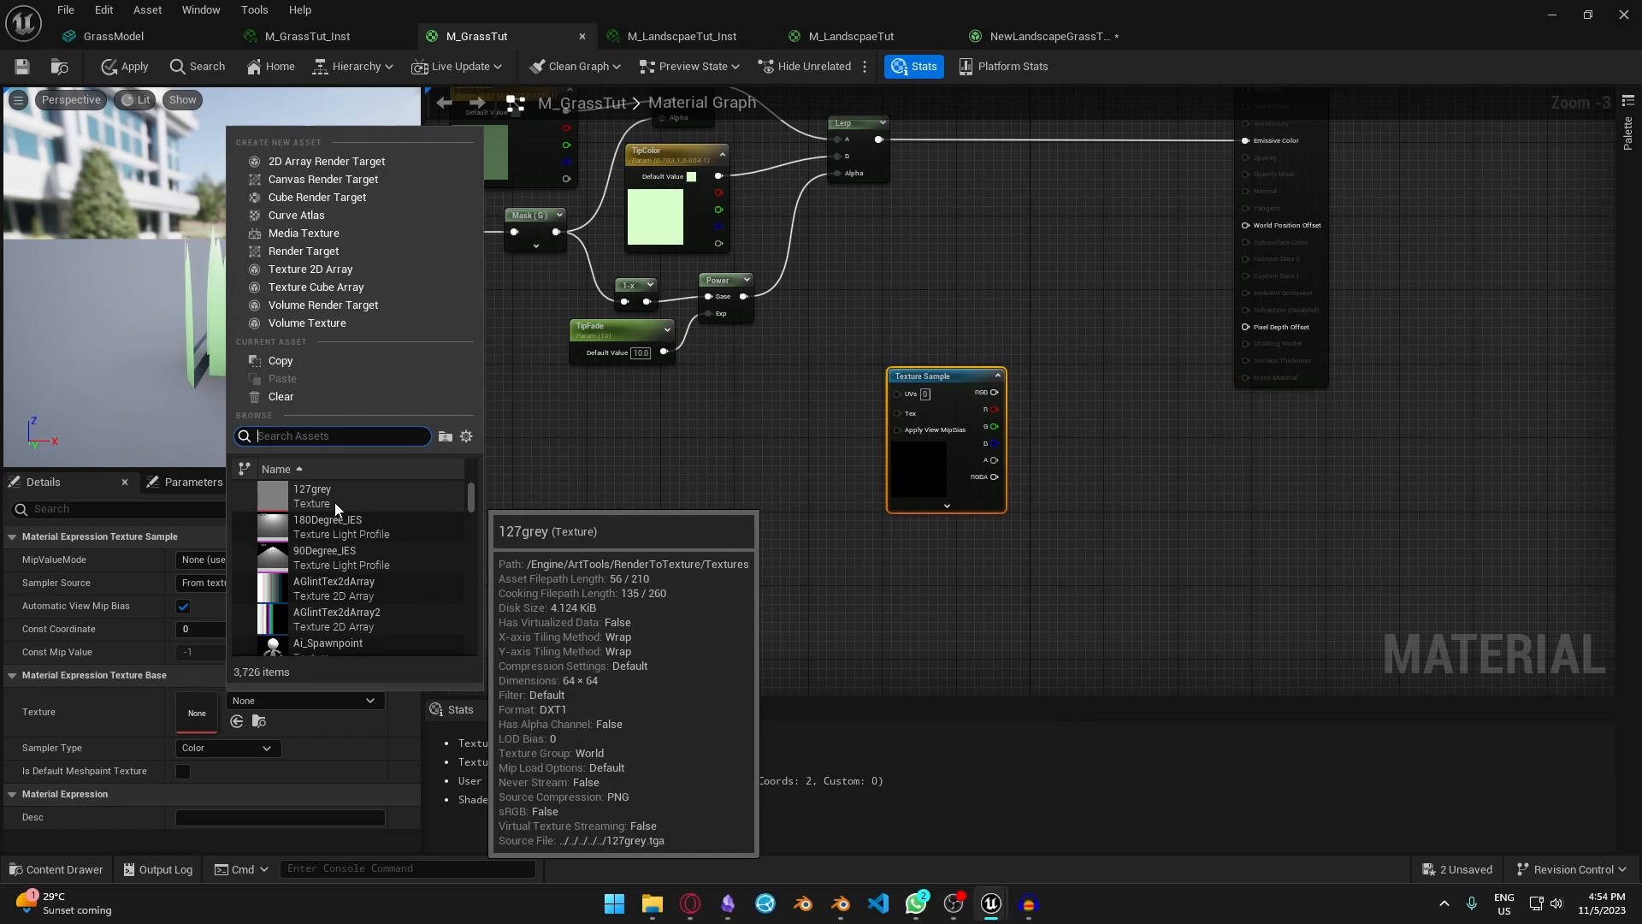
pyautogui.write('noise')
pyautogui.click(363, 494)
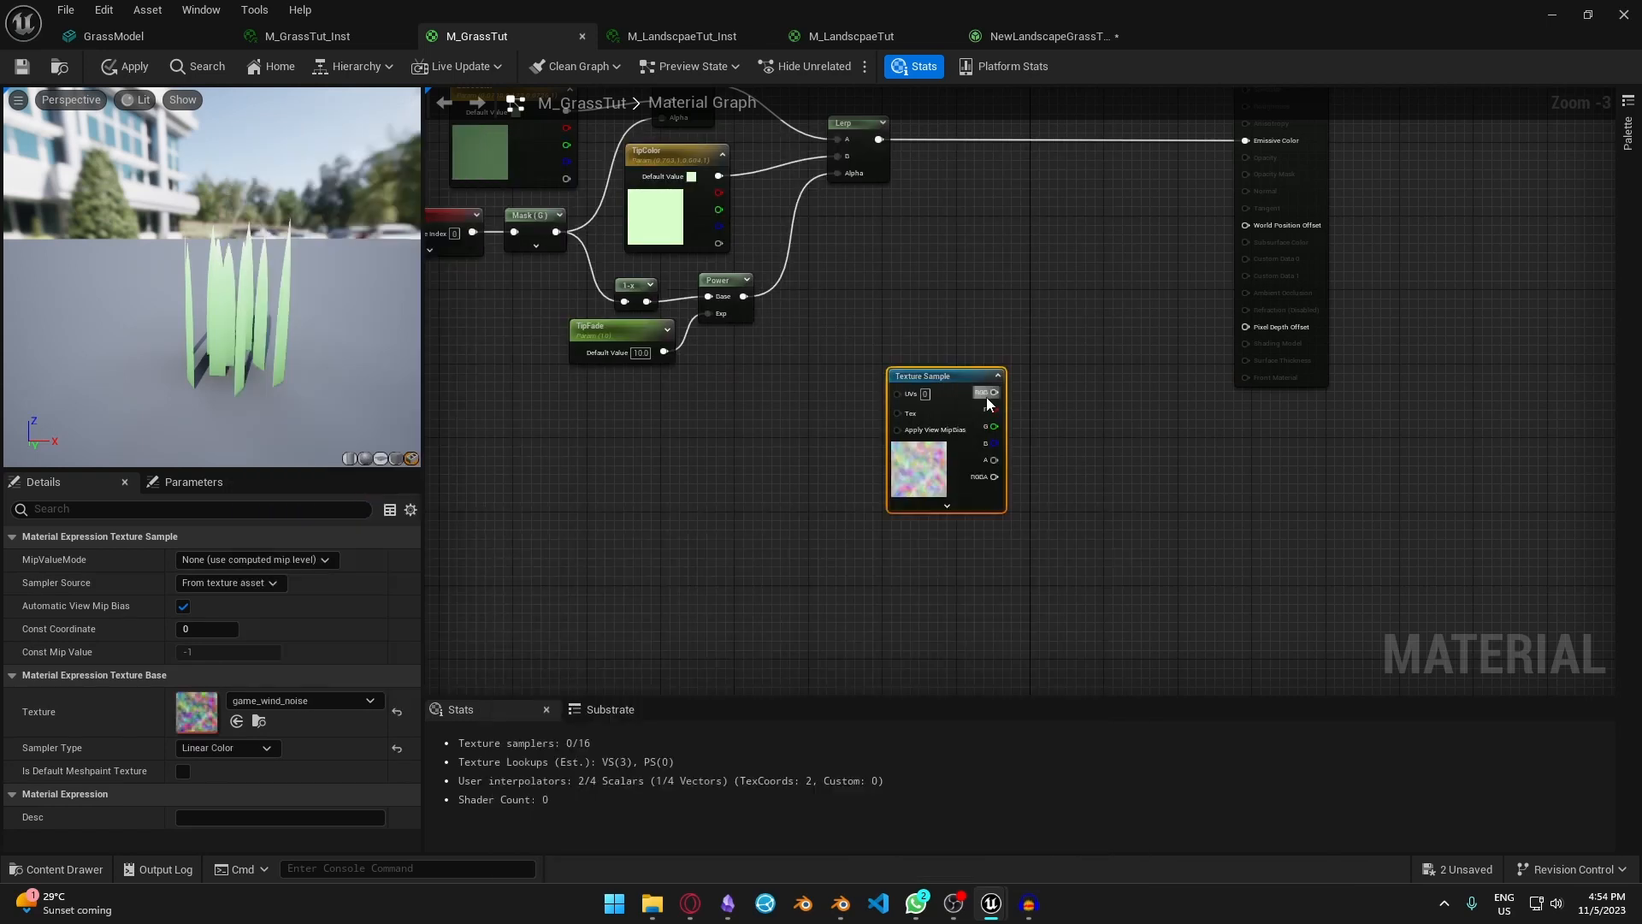
pyautogui.moveTo(978, 395); pyautogui.dragTo(991, 428)
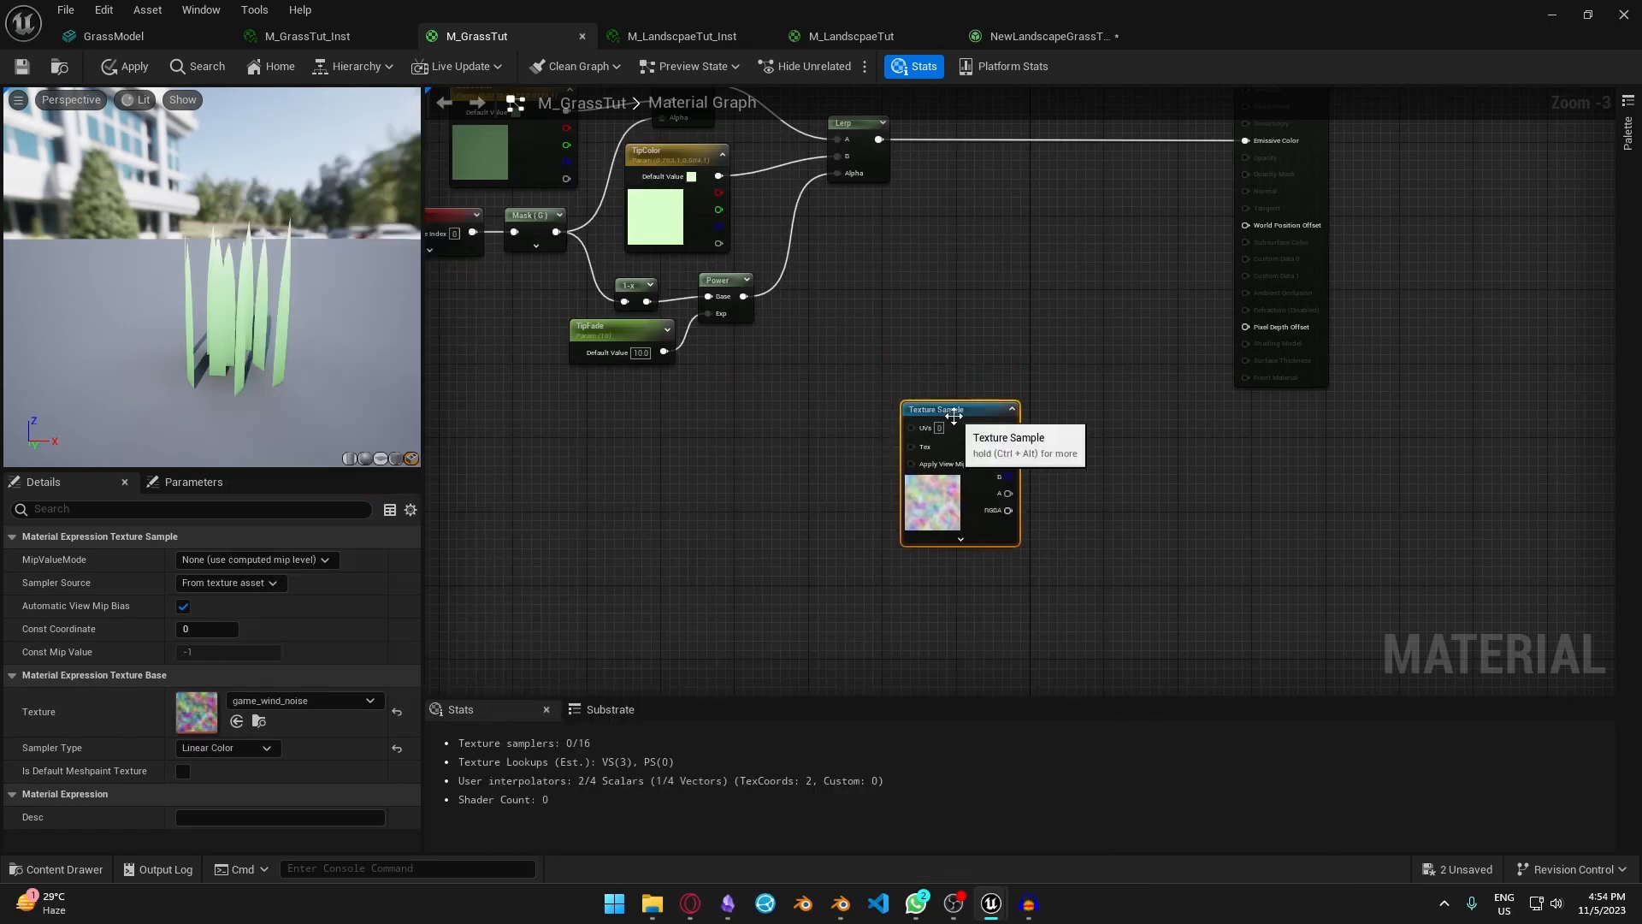
# - Add an Absolute World Position node and feed its XY output into a new Add node
pyautogui.rightClick(622, 419)
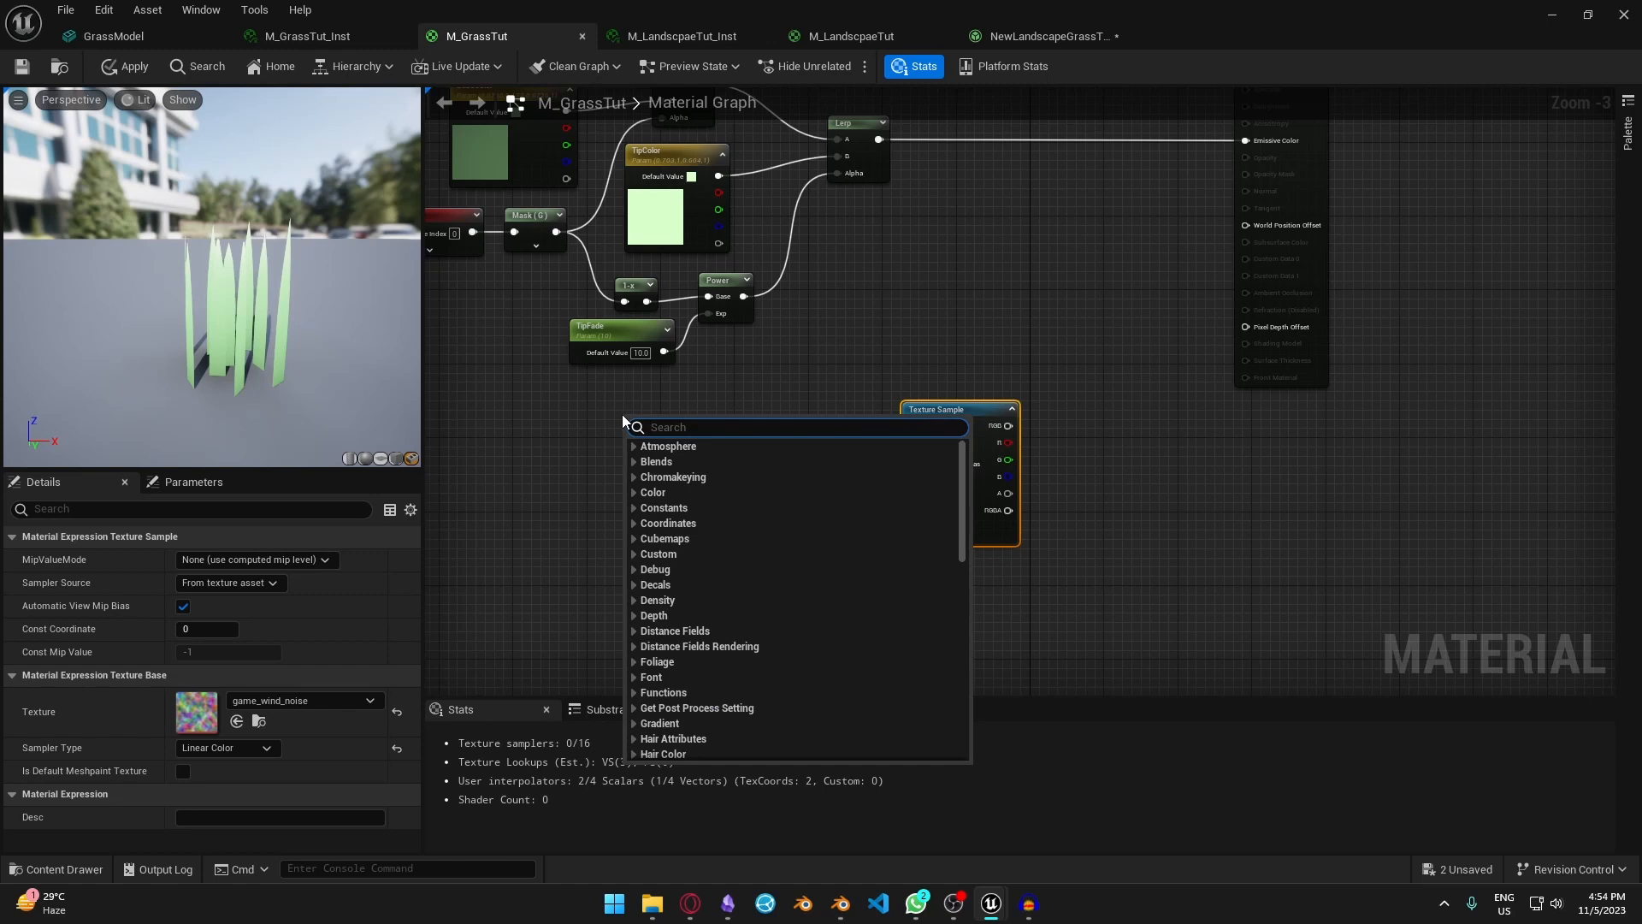
pyautogui.write('world')
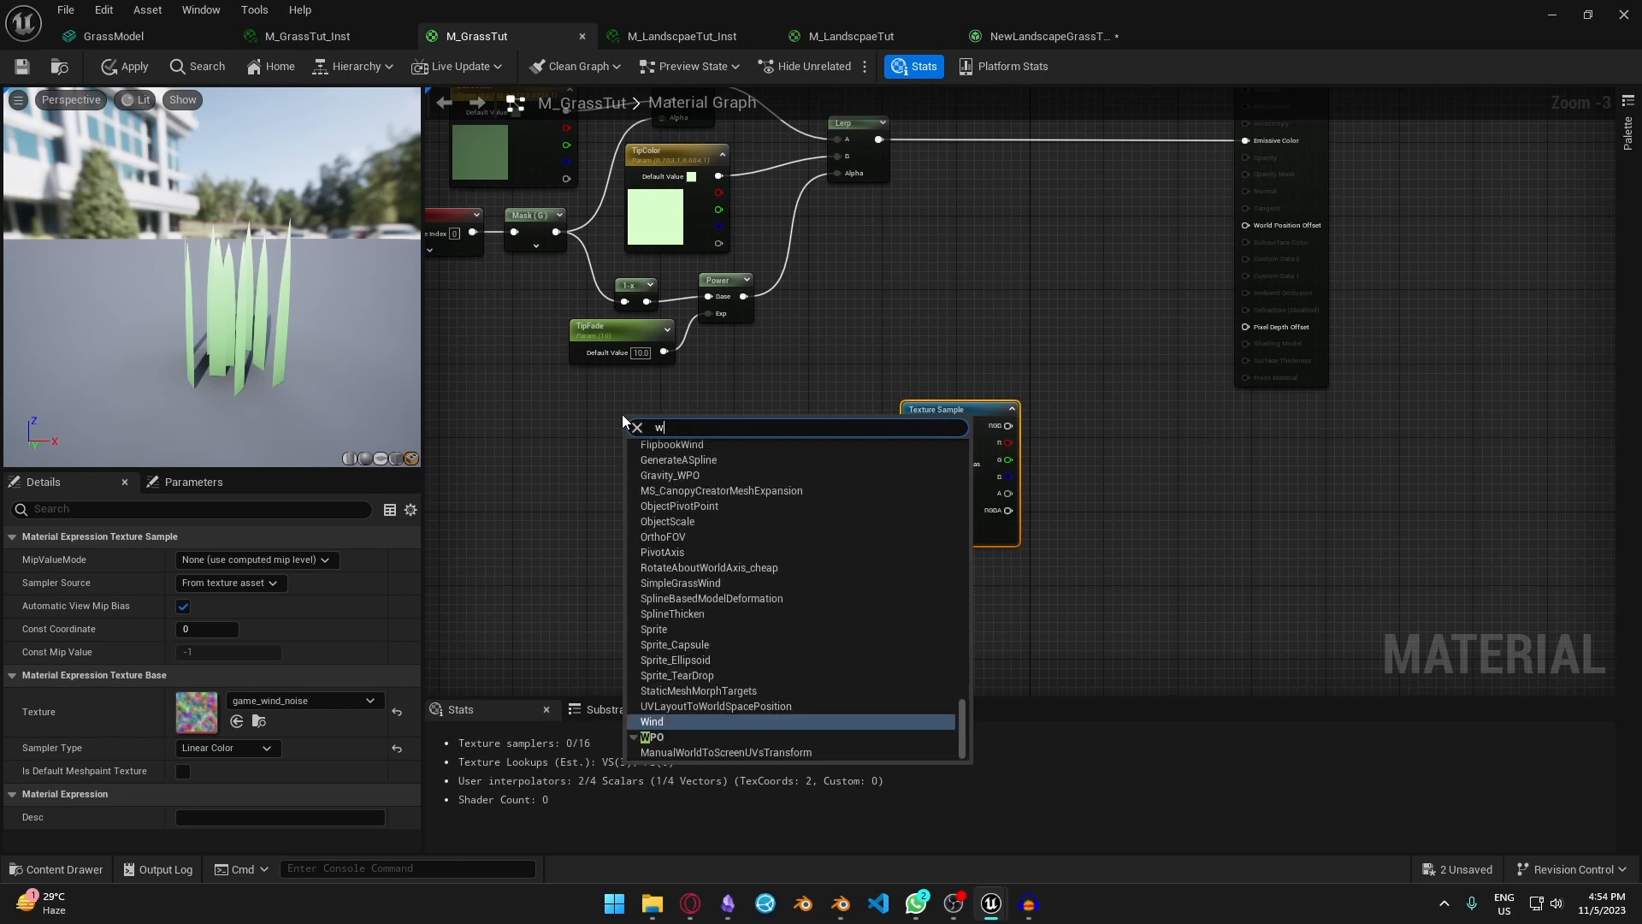
pyautogui.press('Return')
pyautogui.moveTo(675, 442); pyautogui.dragTo(732, 442)
pyautogui.write('add')
pyautogui.press('Return')
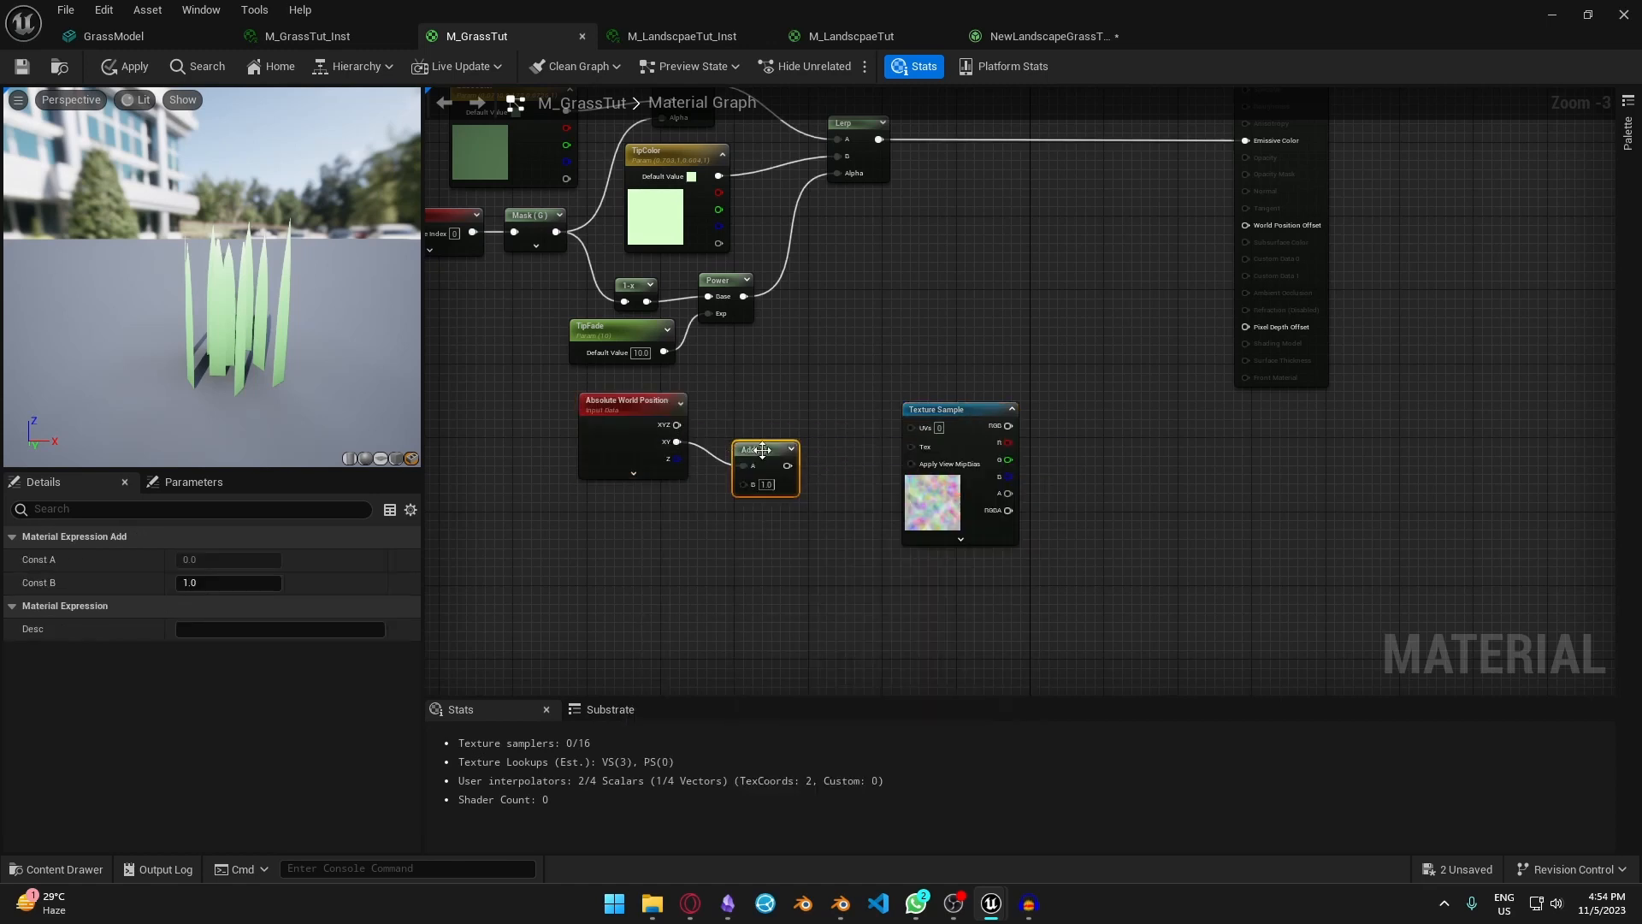
# - Add a Time node, connect it to the Add node's B input, and feed the Add result into the Texture Sample's UVs
pyautogui.rightClick(572, 577)
pyautogui.write('time')
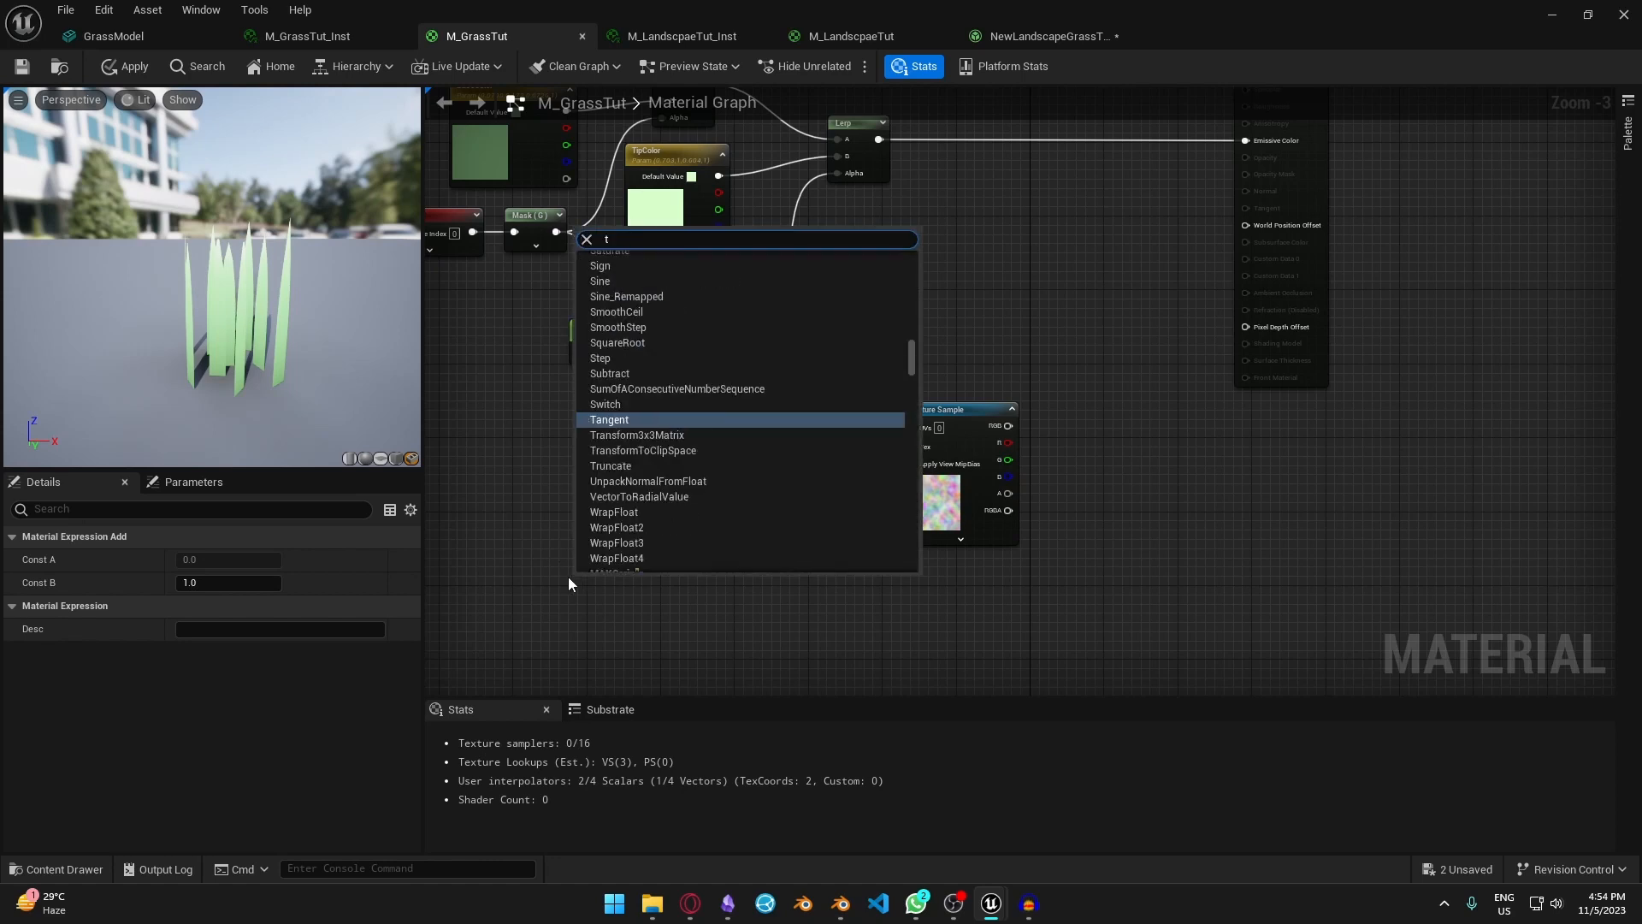
pyautogui.press('Return')
pyautogui.moveTo(632, 608); pyautogui.dragTo(668, 572)
pyautogui.moveTo(655, 572); pyautogui.dragTo(911, 426)
pyautogui.moveTo(797, 436); pyautogui.dragTo(805, 408)
# - Place three Multiply nodes between the wind noise Texture Sample and the material output
pyautogui.moveTo(1009, 425); pyautogui.dragTo(1074, 432)
pyautogui.click(1046, 382)
pyautogui.write('multiply')
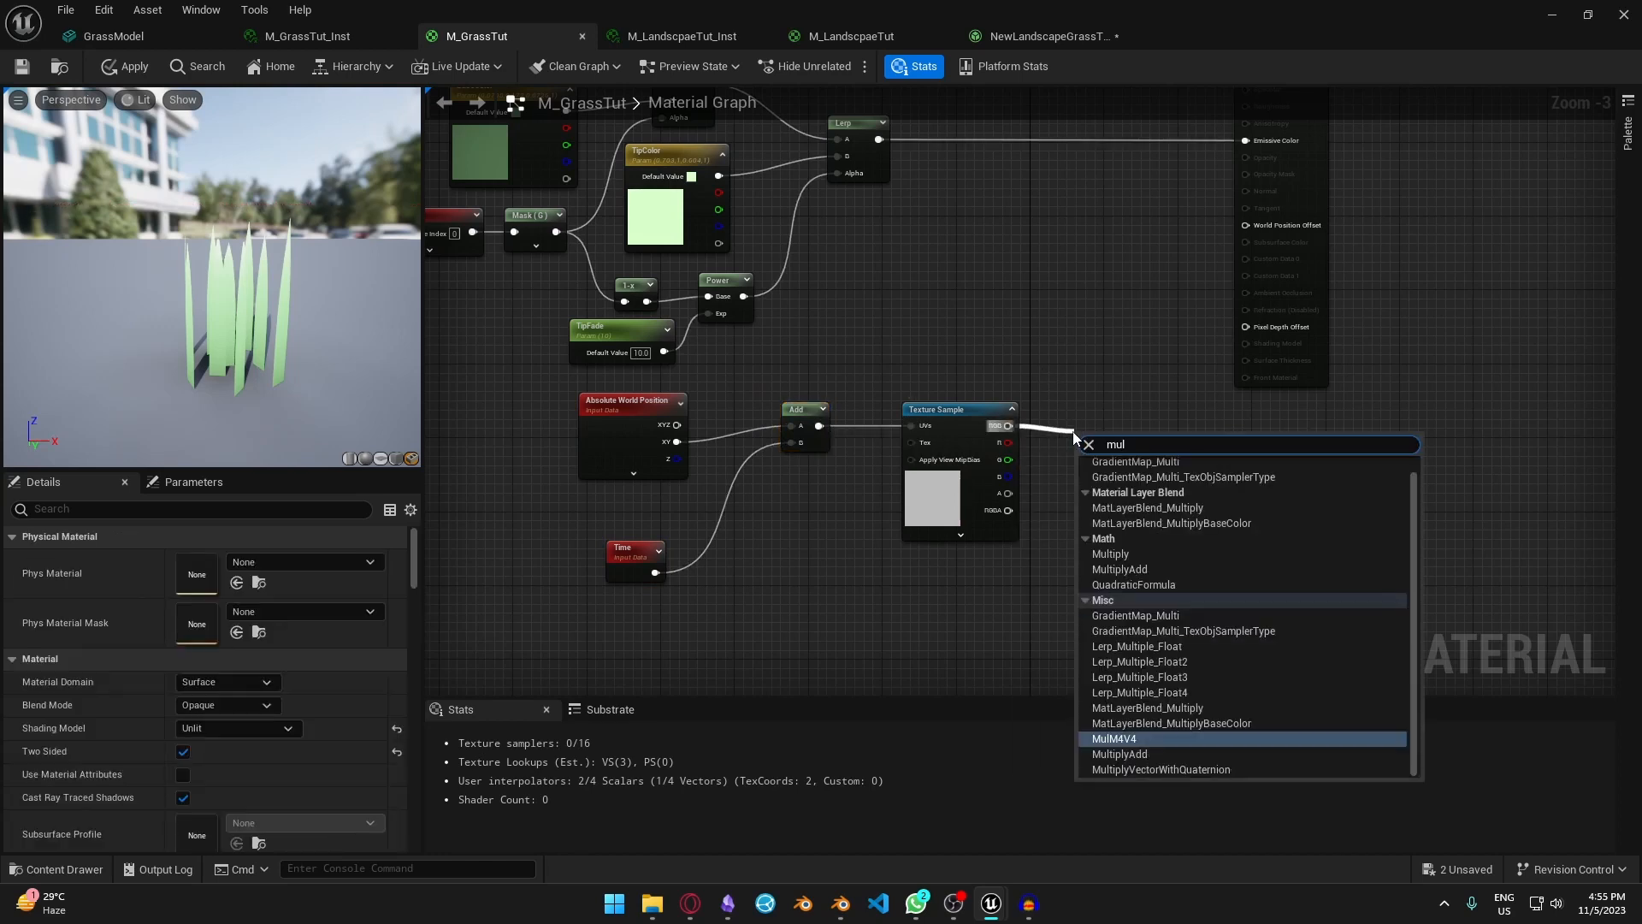
pyautogui.press('Return')
pyautogui.hotkey('ctrl', 'd')
pyautogui.hotkey('ctrl', 'd')
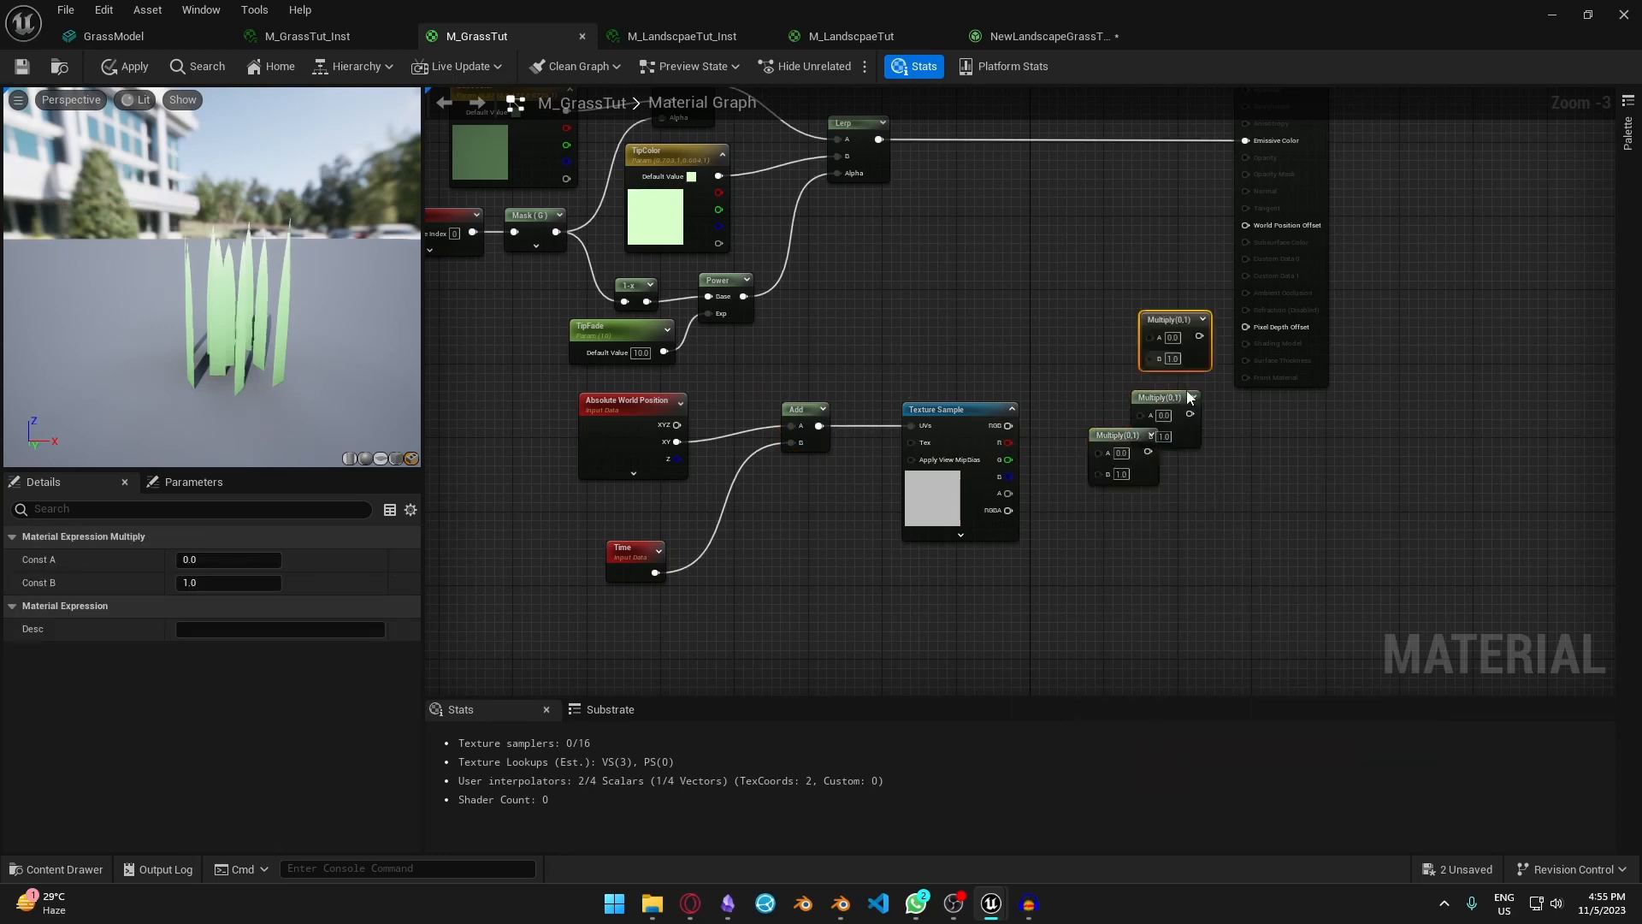
# - Line up the three Multiply nodes after the wind noise Texture Sample and shift the material output node farther away
pyautogui.moveTo(1167, 404); pyautogui.dragTo(1143, 377)
pyautogui.moveTo(1164, 319); pyautogui.dragTo(1159, 293)
pyautogui.moveTo(965, 416); pyautogui.dragTo(929, 405)
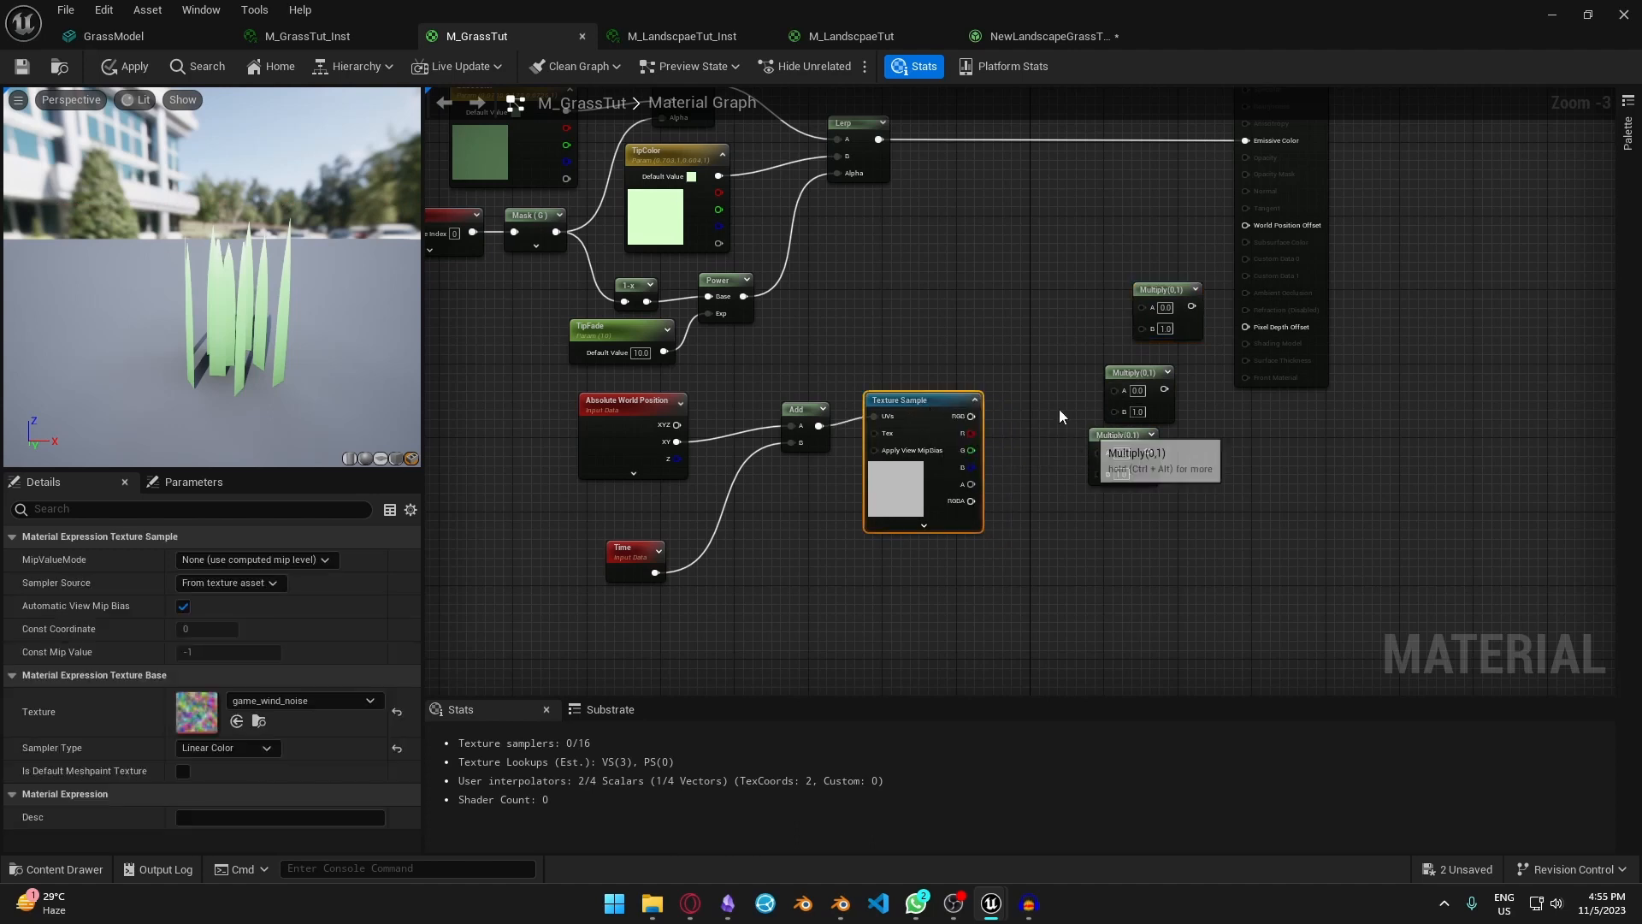
pyautogui.moveTo(1120, 435); pyautogui.dragTo(1053, 400)
pyautogui.moveTo(1181, 295); pyautogui.dragTo(1226, 391)
pyautogui.moveTo(1296, 172); pyautogui.dragTo(1406, 190)
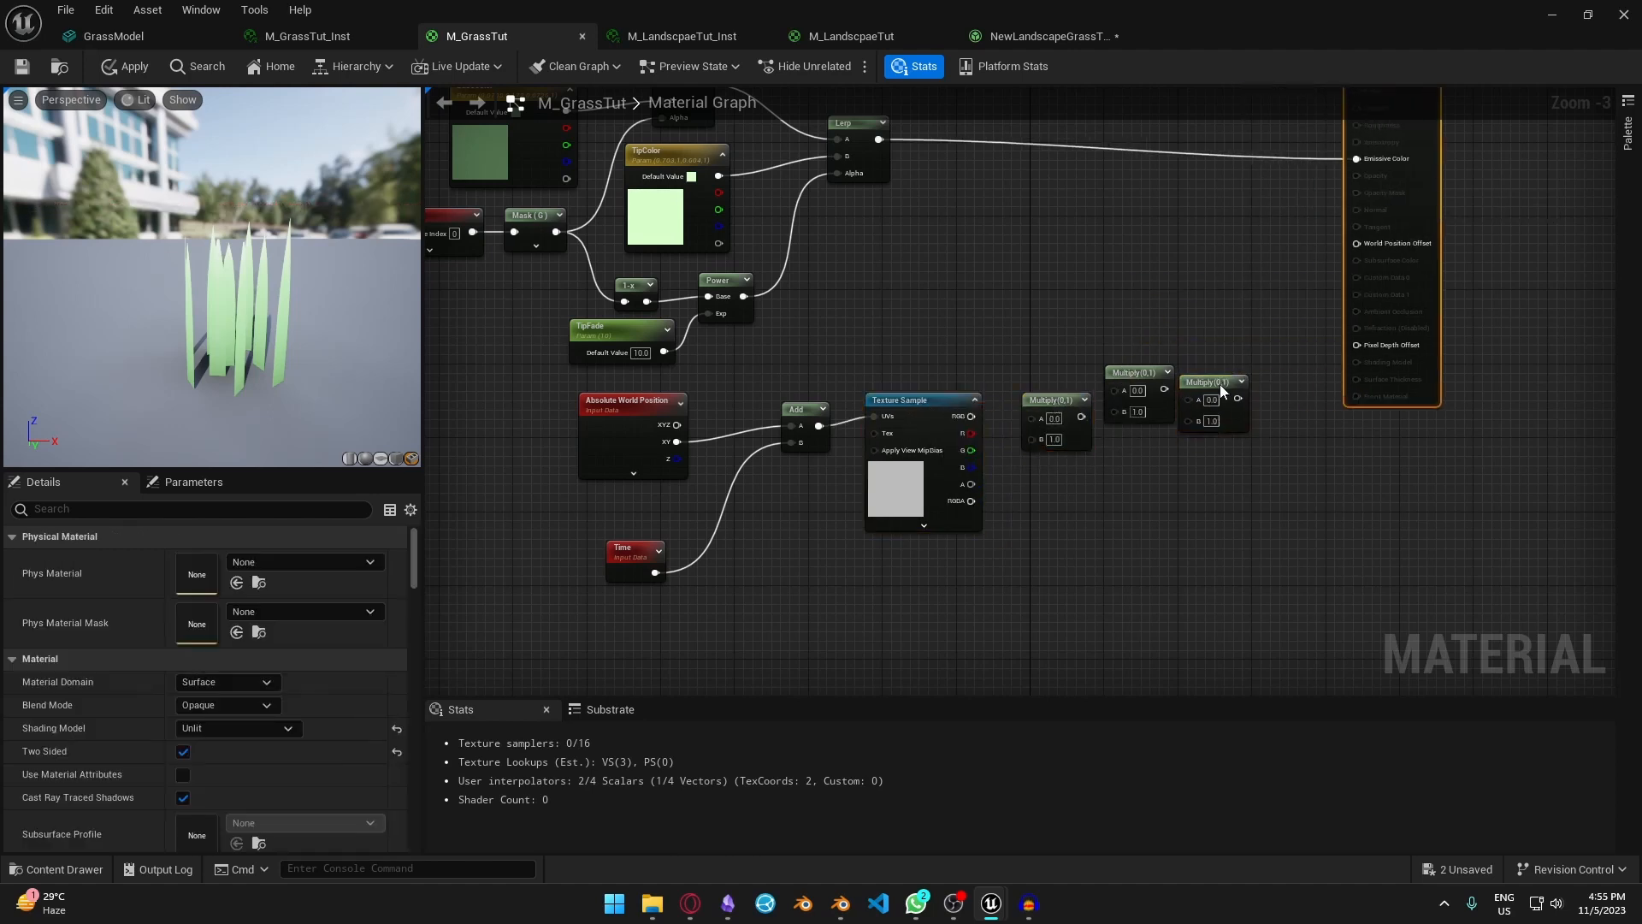
pyautogui.moveTo(1220, 383); pyautogui.dragTo(1249, 361)
# - Chain the Texture Sample's RGB output through the three Multiply nodes into the material's World Position Offset
pyautogui.moveTo(1165, 389); pyautogui.dragTo(1230, 379)
pyautogui.moveTo(1082, 416); pyautogui.dragTo(1114, 390)
pyautogui.moveTo(971, 416); pyautogui.dragTo(1032, 419)
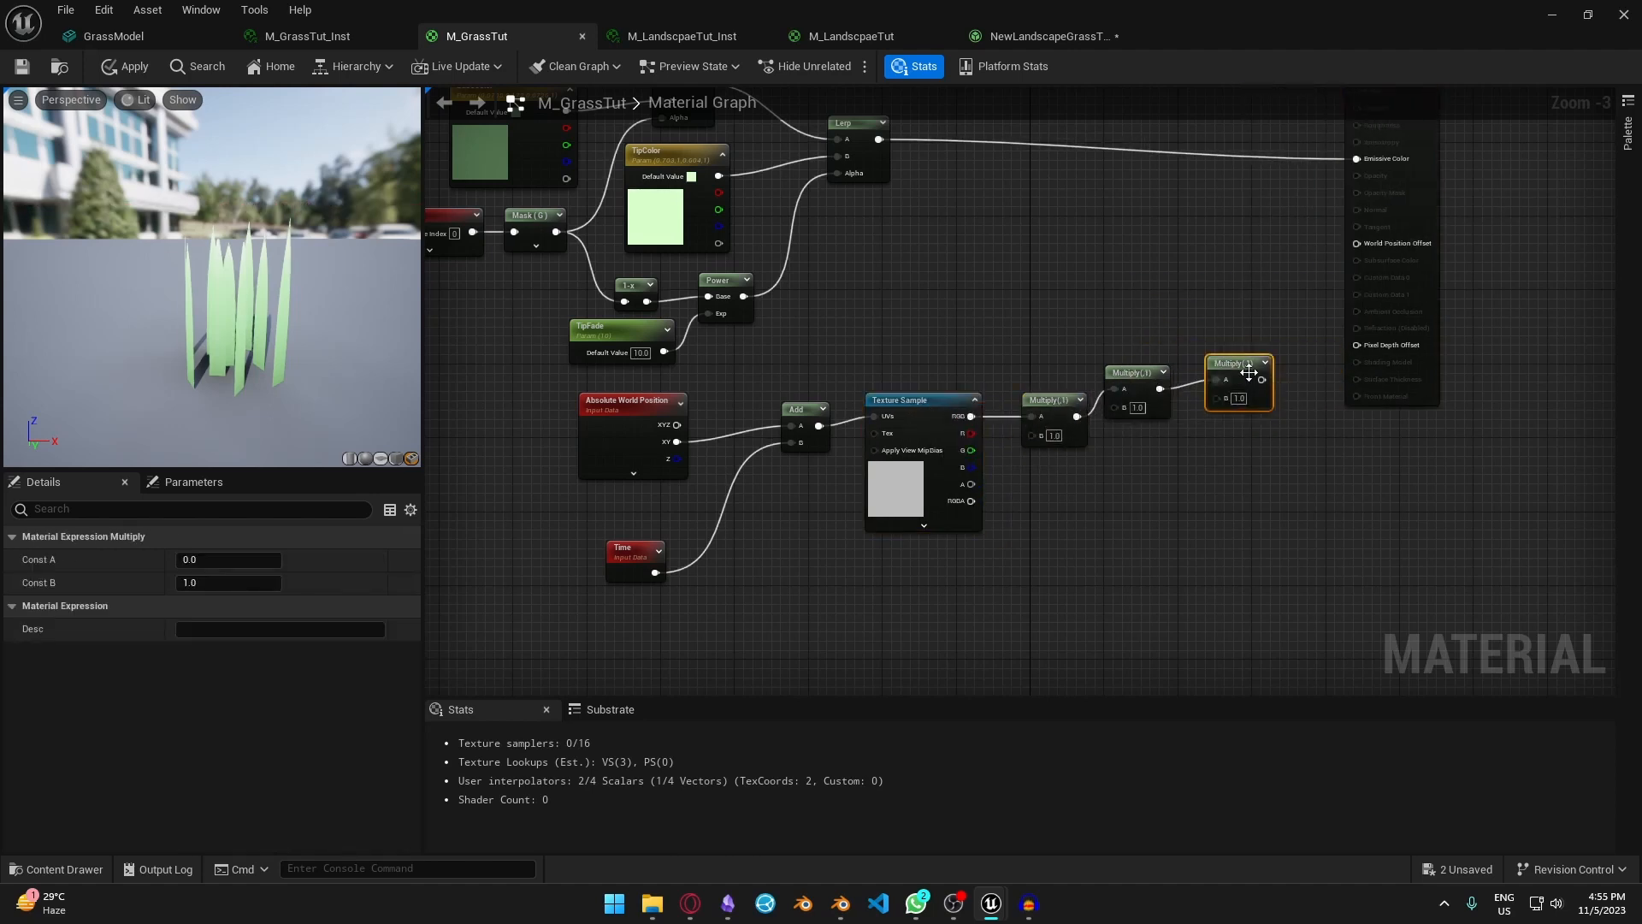
pyautogui.moveTo(1262, 380); pyautogui.dragTo(1358, 244)
# - Insert a Divide node with B set to 1000 between the Absolute World Position XY output and the Add node
pyautogui.moveTo(977, 522); pyautogui.dragTo(1191, 463, button='right')
pyautogui.moveTo(876, 371); pyautogui.dragTo(778, 362)
pyautogui.write('/')
pyautogui.press('Return')
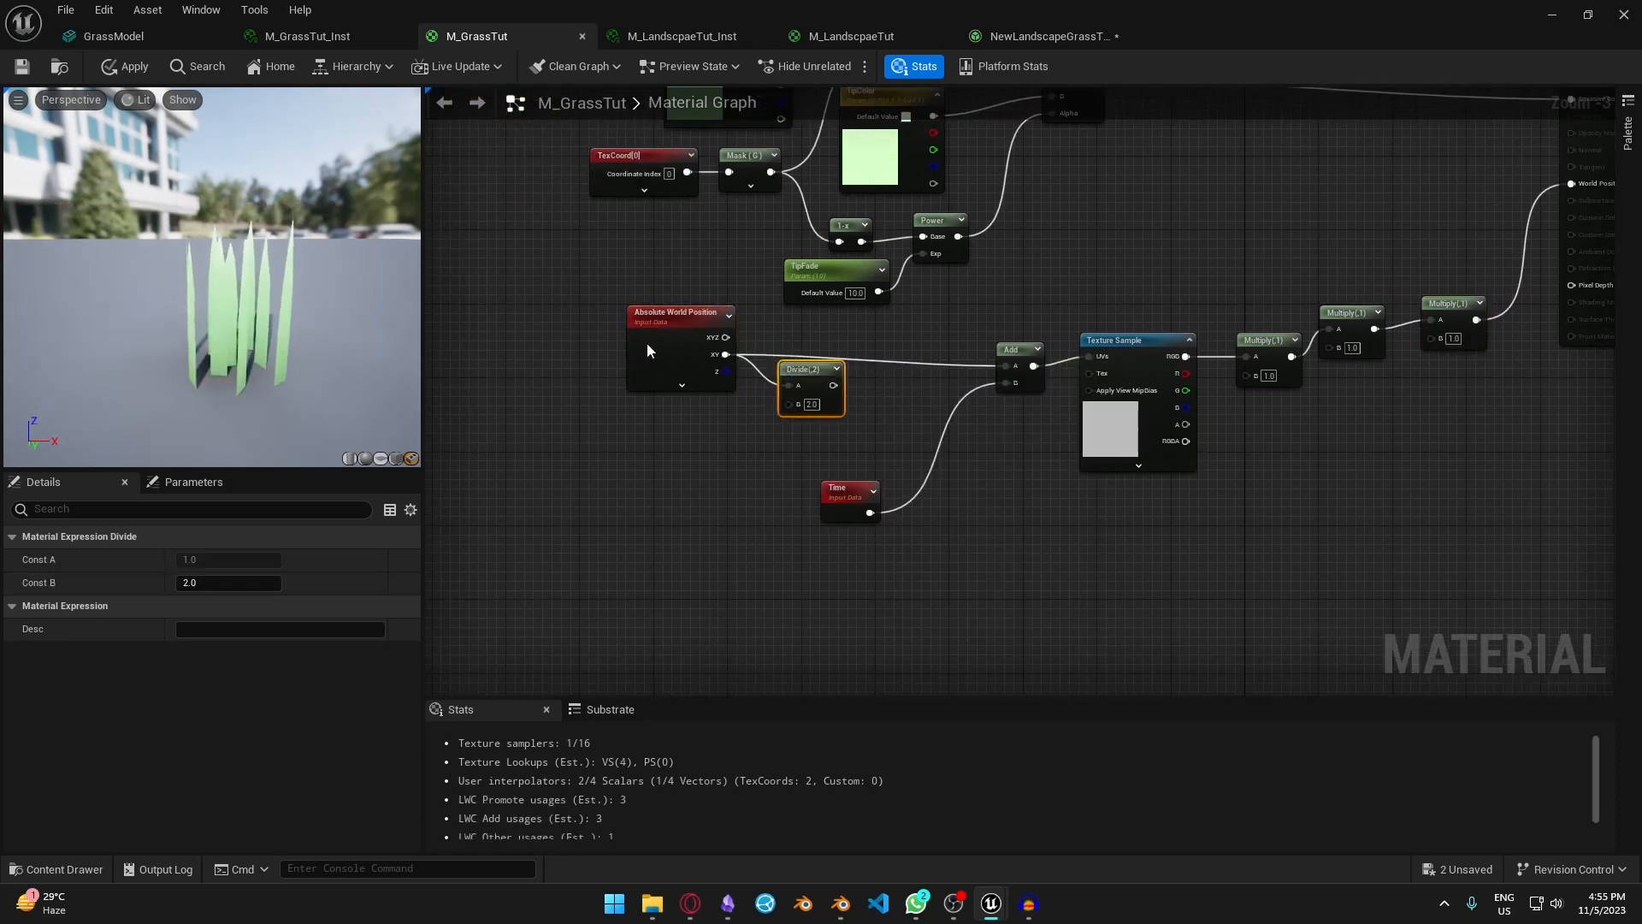
pyautogui.moveTo(647, 343); pyautogui.dragTo(638, 352)
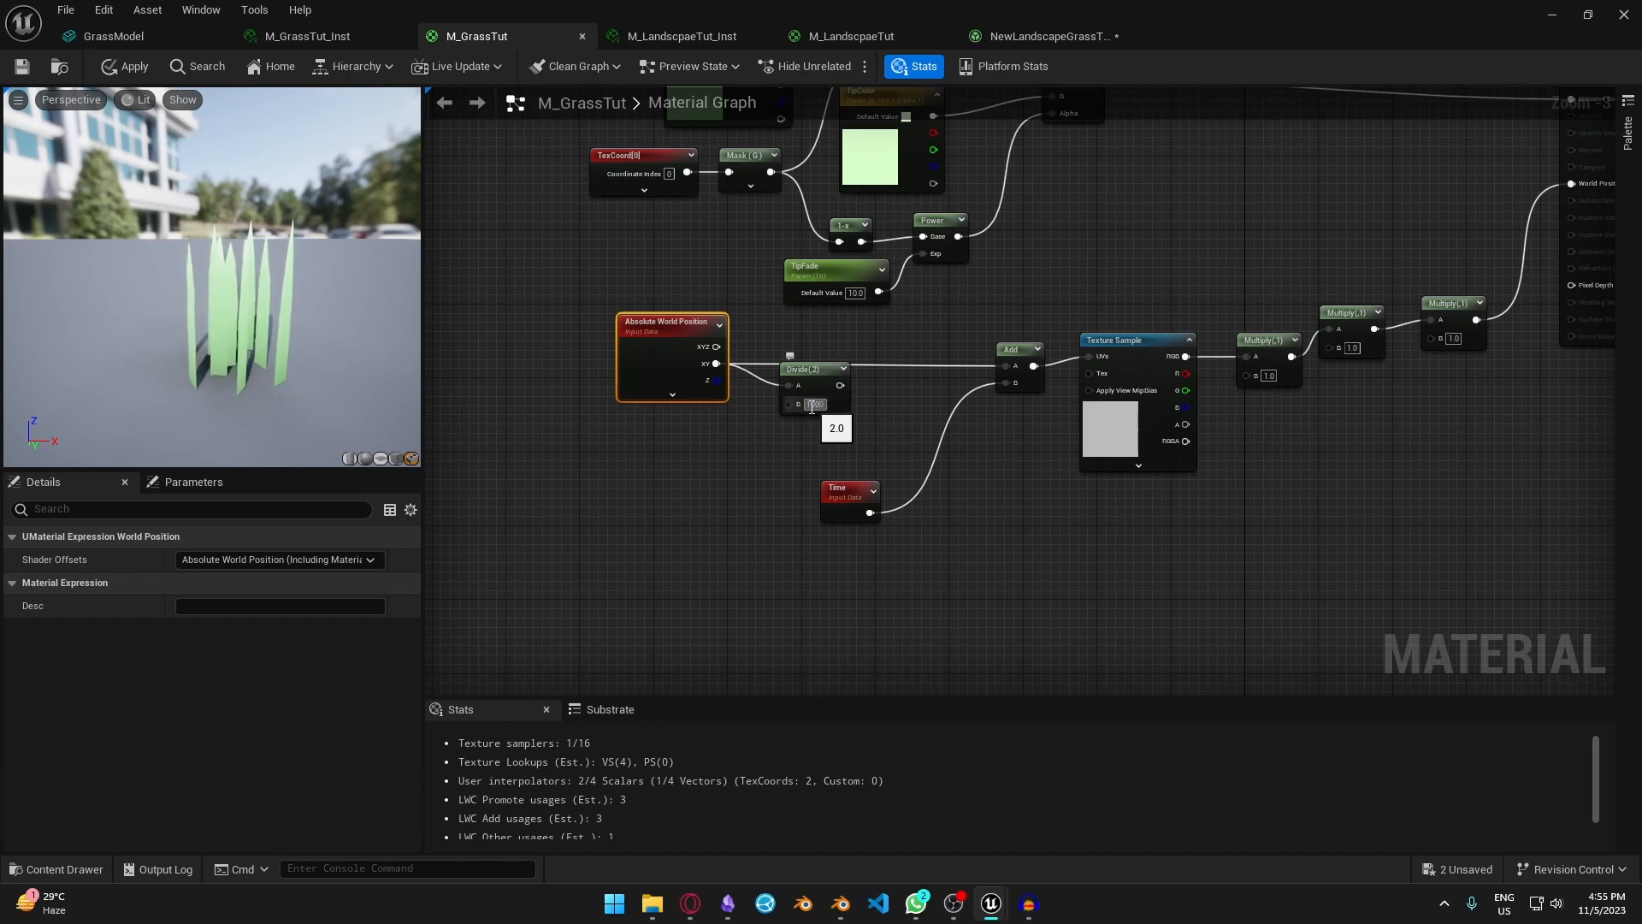
pyautogui.press('Return')
pyautogui.moveTo(837, 369)
pyautogui.mouseDown()
pyautogui.moveTo(812, 358)
pyautogui.moveTo(1006, 366)
pyautogui.moveTo(811, 357)
pyautogui.mouseUp()
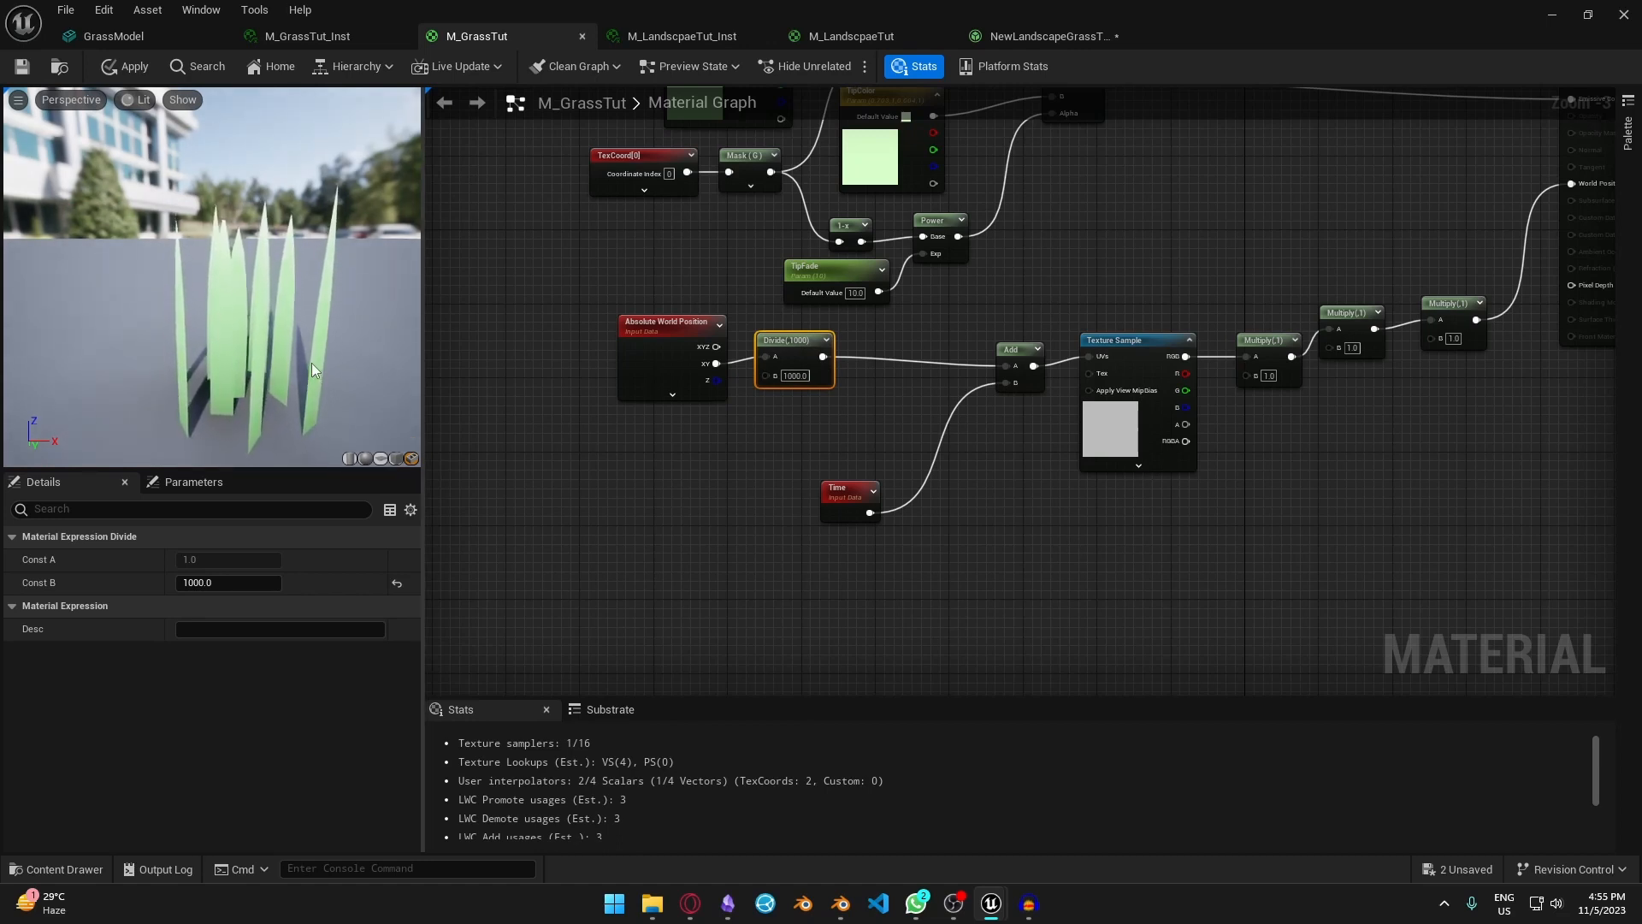
# - Duplicate the TexCoord and Mask (G) nodes below the Texture Sample and feed the mask into the first Multiply's B input
pyautogui.moveTo(746, 224); pyautogui.dragTo(601, 186)
pyautogui.hotkey('ctrl', 'c')
pyautogui.hotkey('ctrl', 'v')
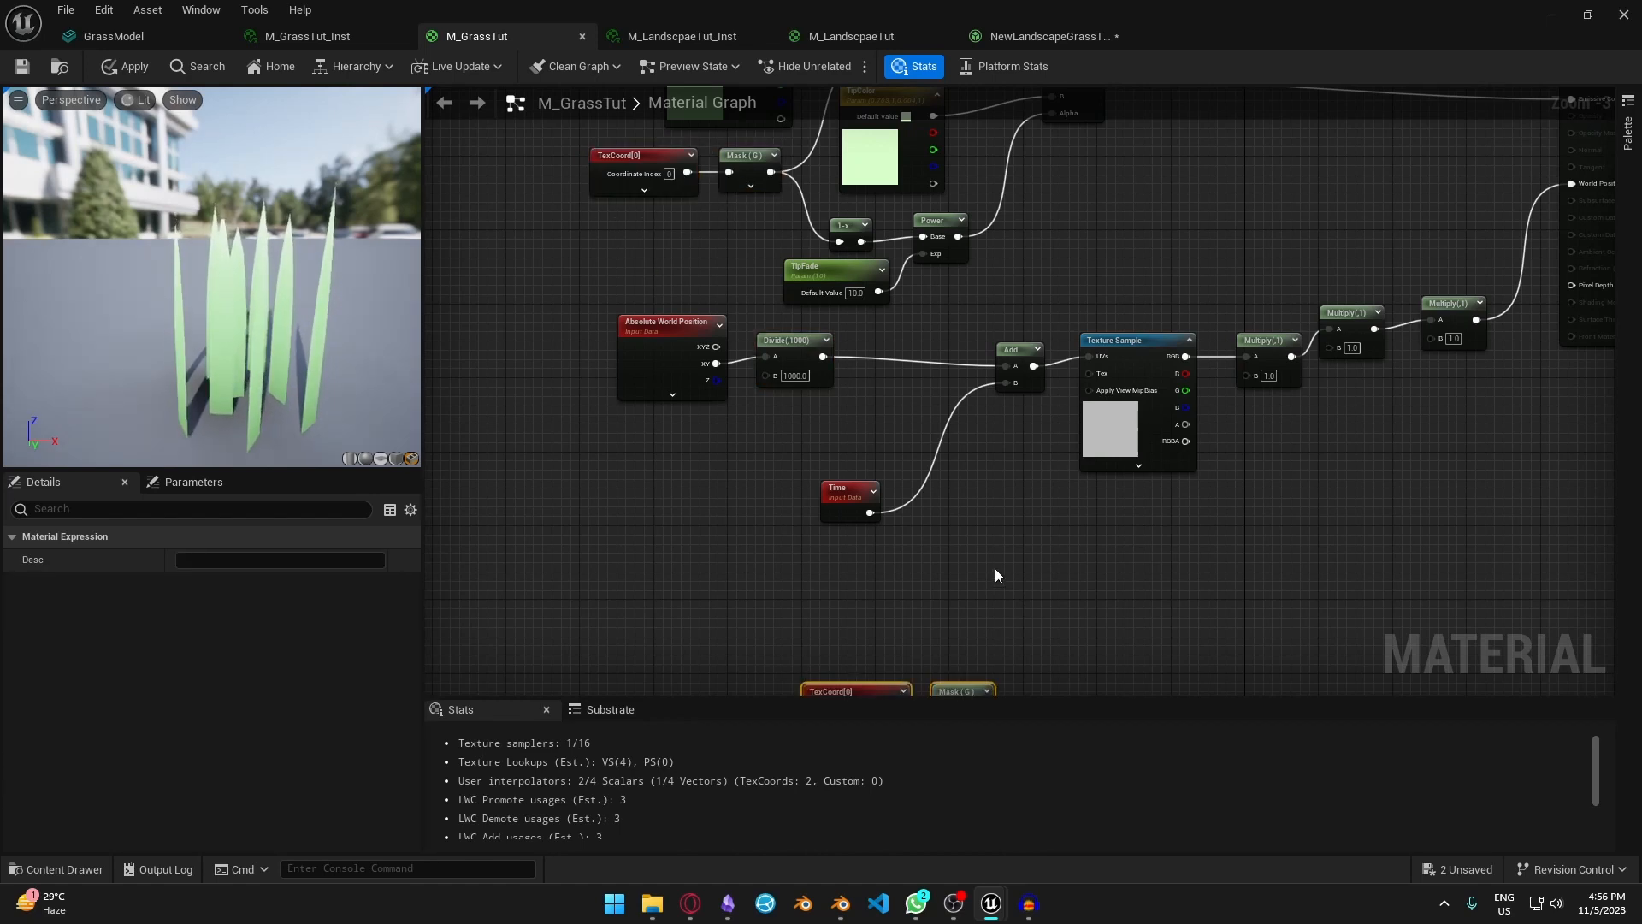
pyautogui.moveTo(995, 575); pyautogui.dragTo(957, 426, button='right')
pyautogui.moveTo(792, 517); pyautogui.dragTo(1031, 590)
pyautogui.moveTo(928, 541); pyautogui.dragTo(1123, 390)
pyautogui.moveTo(1138, 415); pyautogui.dragTo(979, 510, button='right')
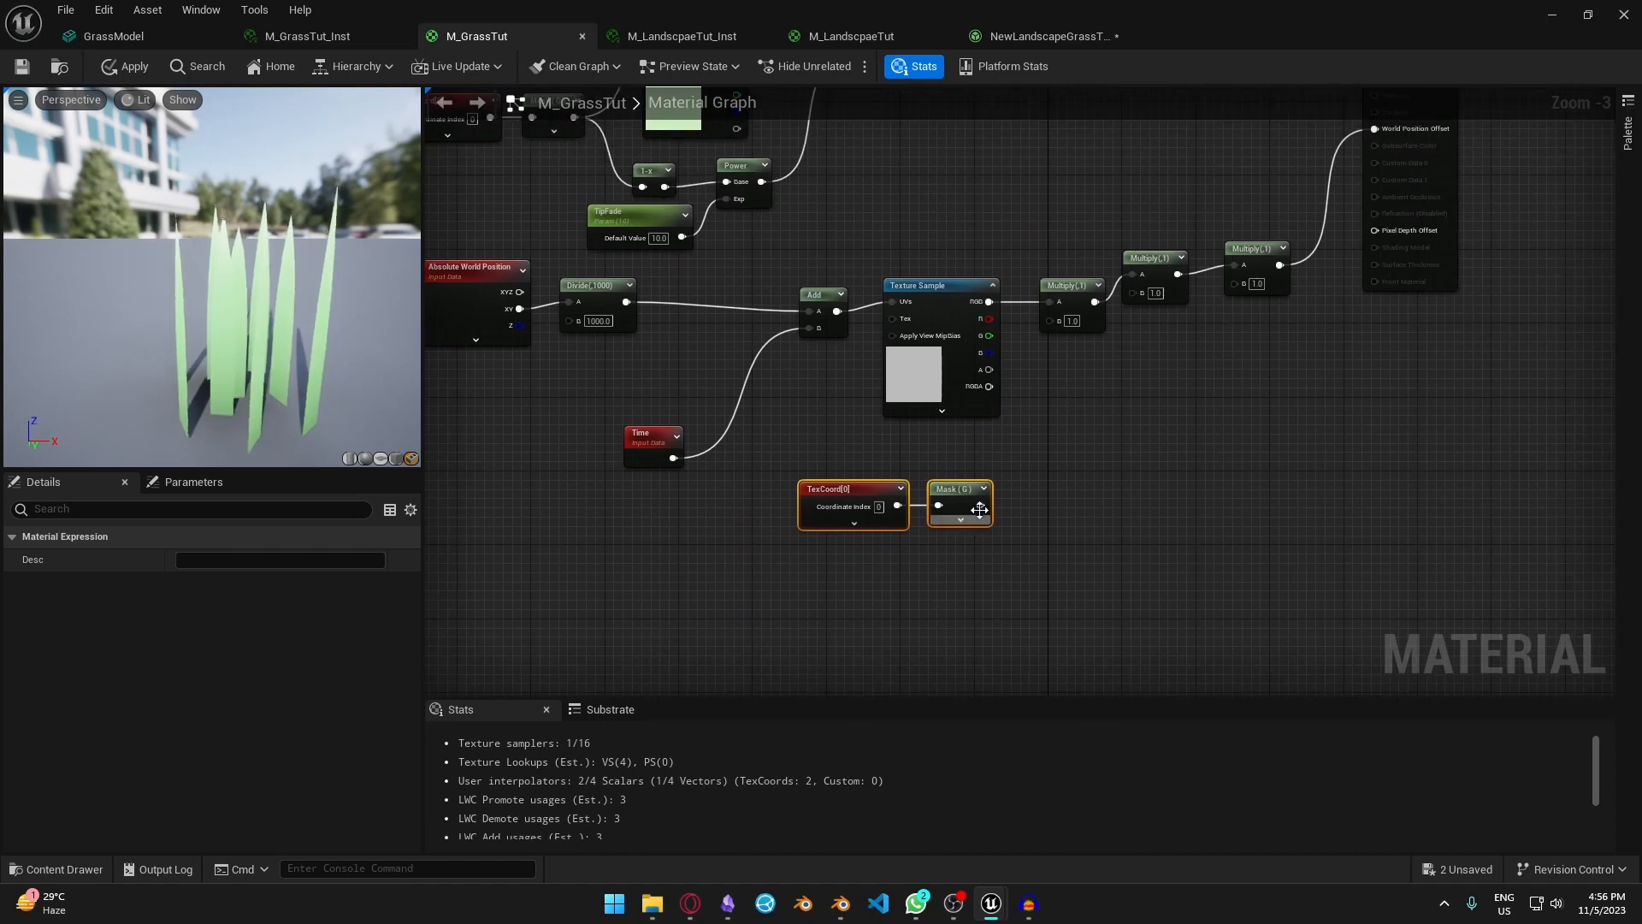
pyautogui.moveTo(980, 506); pyautogui.dragTo(1052, 320)
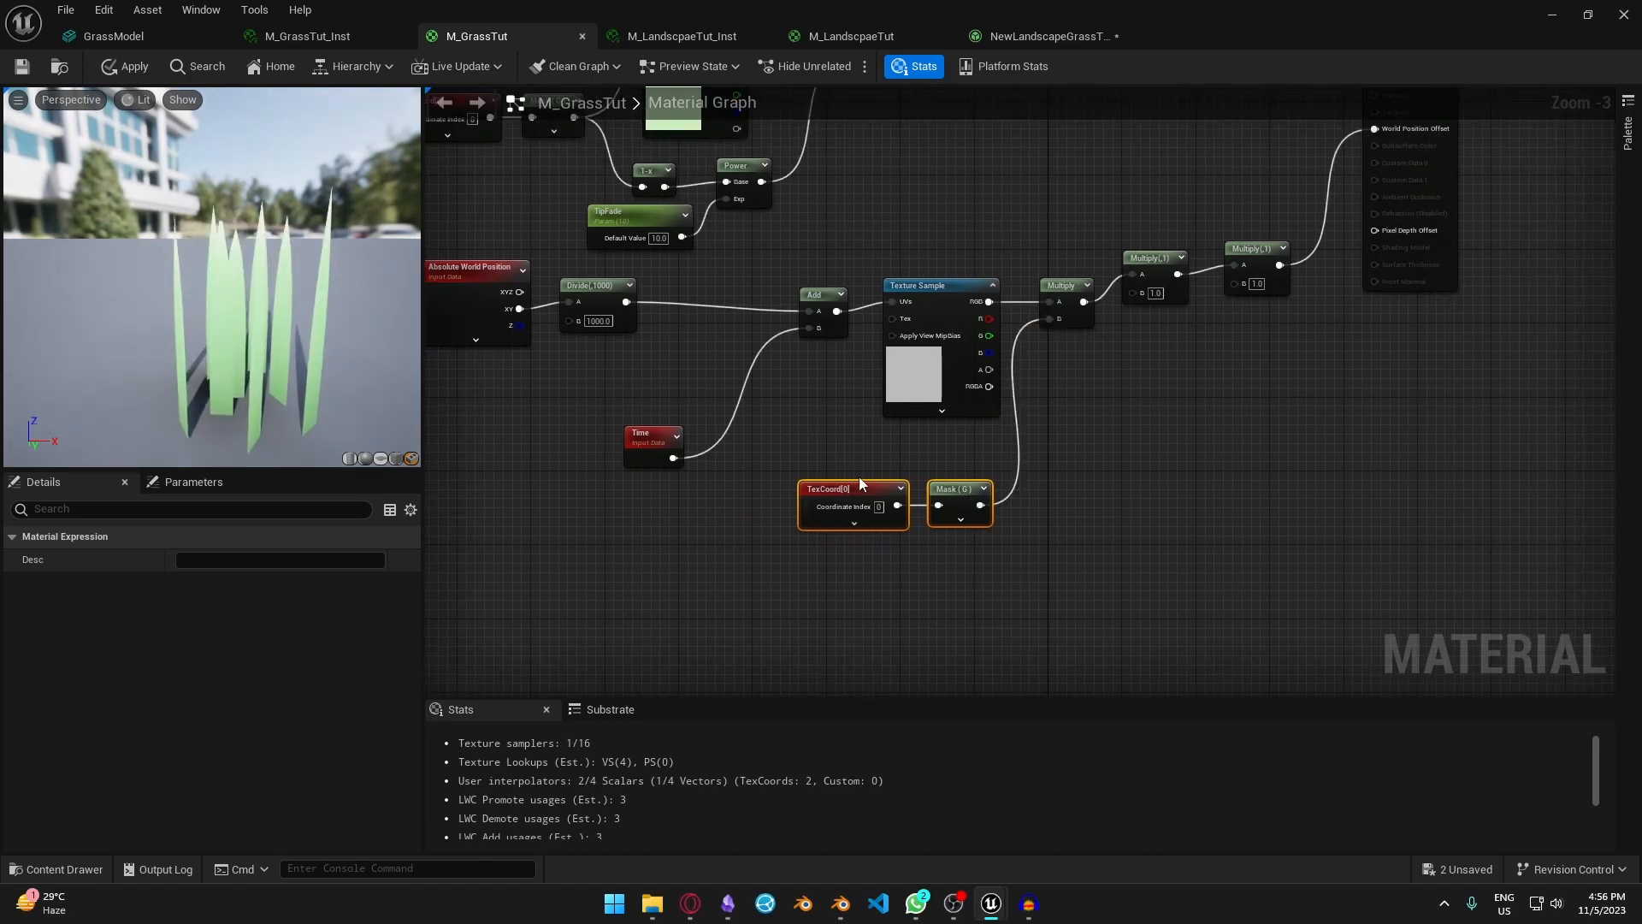
# - Insert a 1-x node between the copied Mask (G) node and the first Multiply's B input
pyautogui.moveTo(946, 522); pyautogui.dragTo(966, 488)
pyautogui.write('1-+')
pyautogui.press('Return')
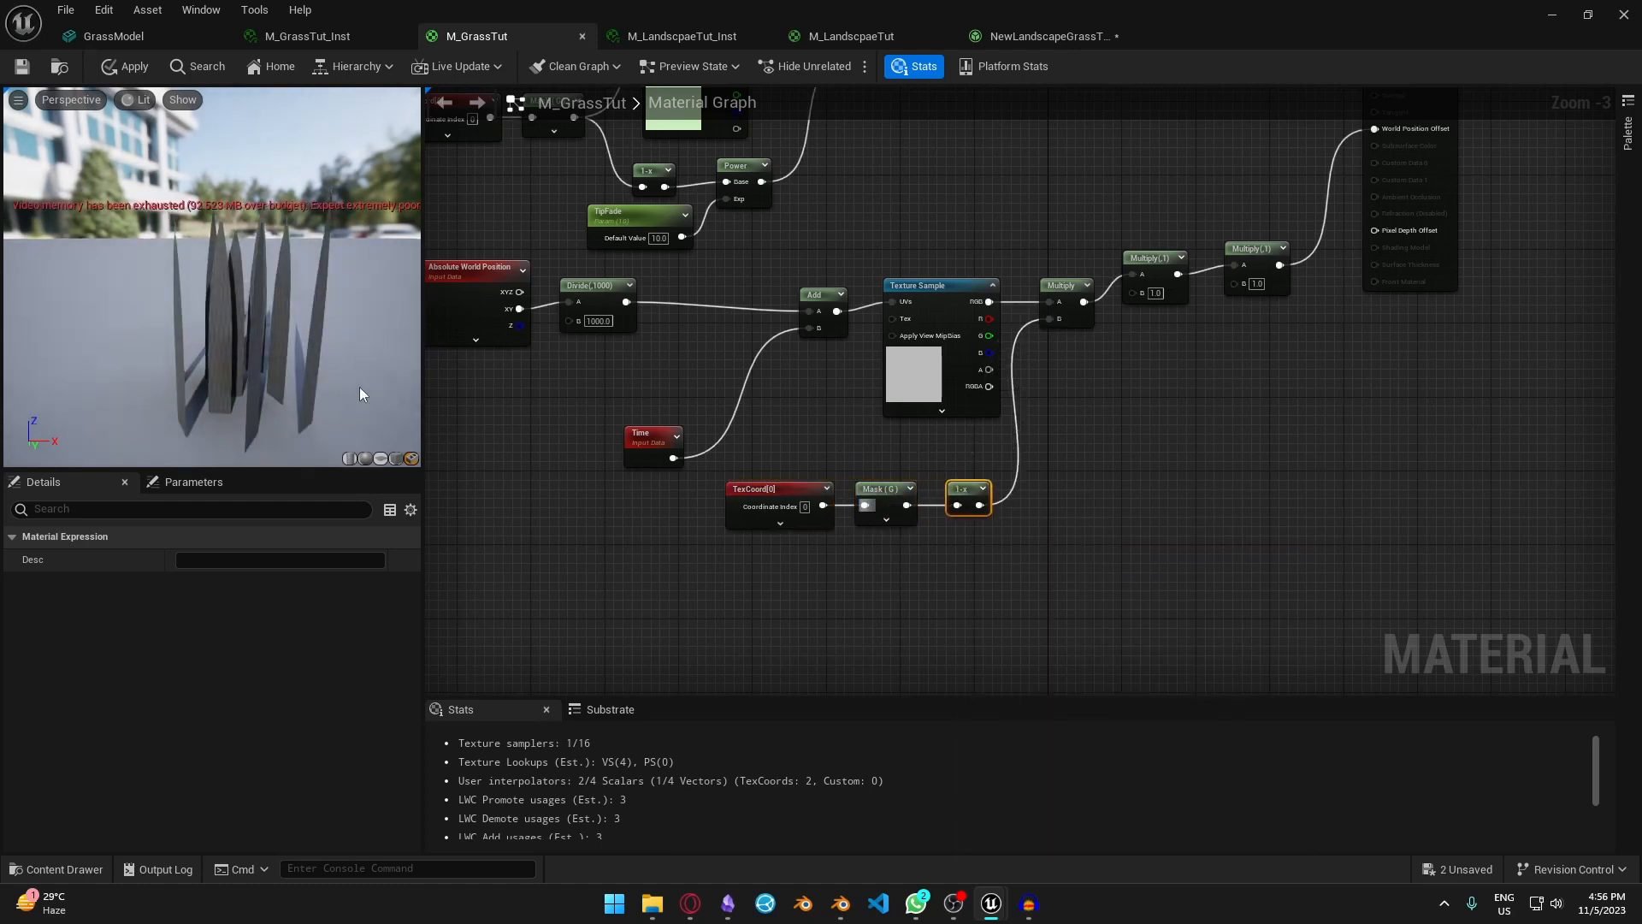
# - Insert a Multiply node between the Divide node and the Add node's A input
pyautogui.moveTo(710, 358); pyautogui.dragTo(1026, 389, button='right')
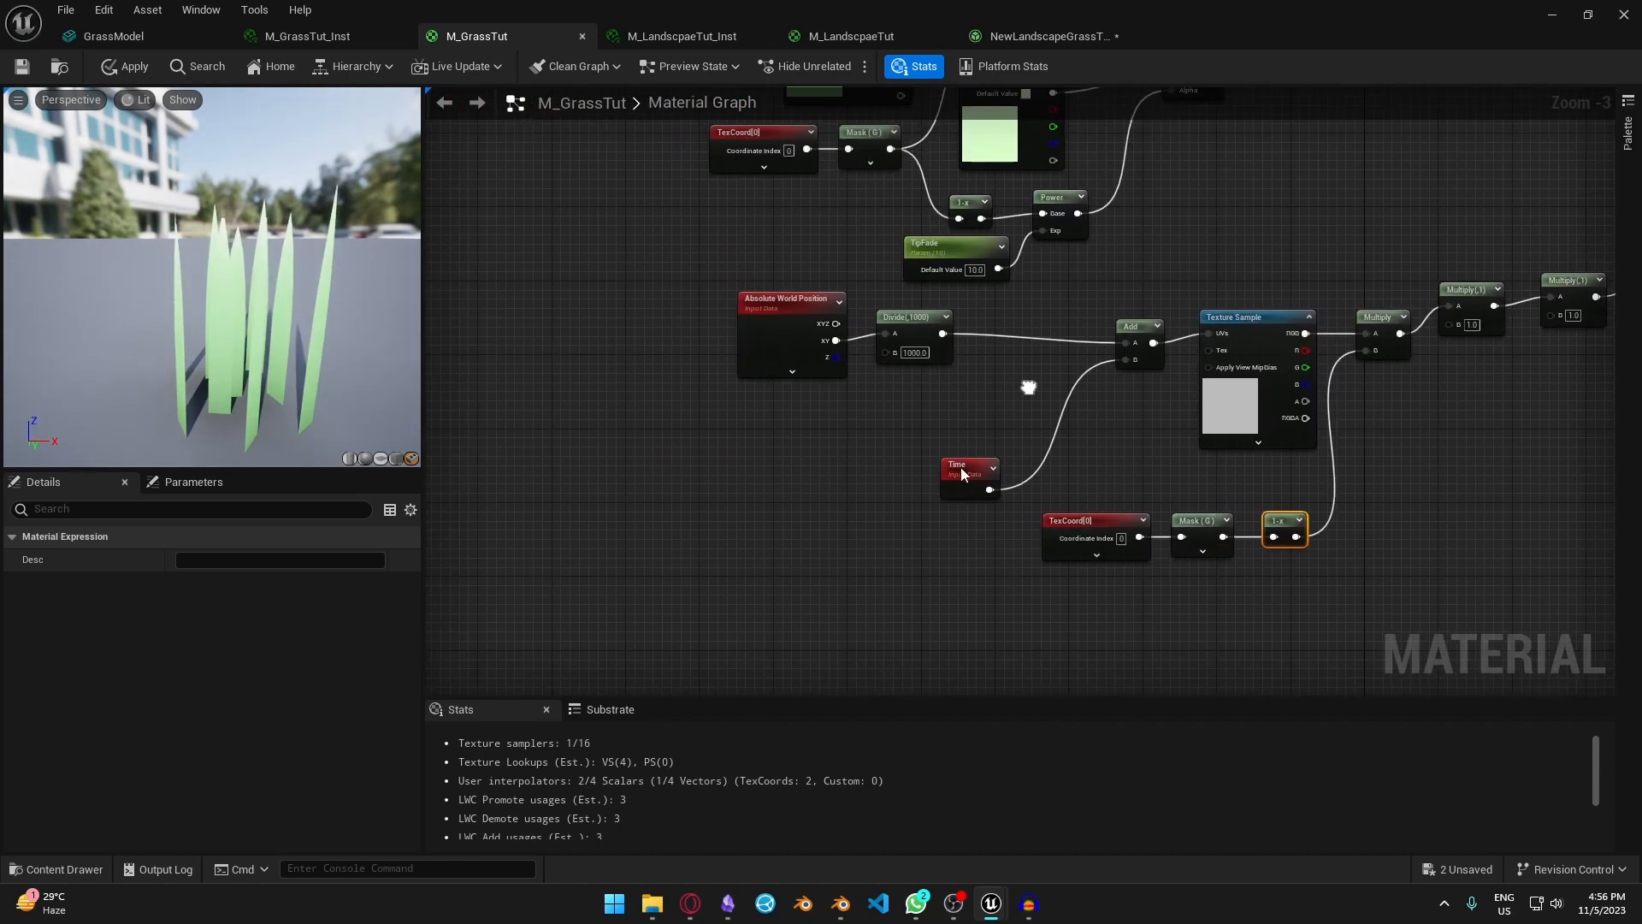
pyautogui.moveTo(960, 475); pyautogui.dragTo(914, 486)
pyautogui.moveTo(910, 330); pyautogui.dragTo(919, 339)
pyautogui.moveTo(951, 342); pyautogui.dragTo(1137, 339)
pyautogui.write('*')
pyautogui.press('Return')
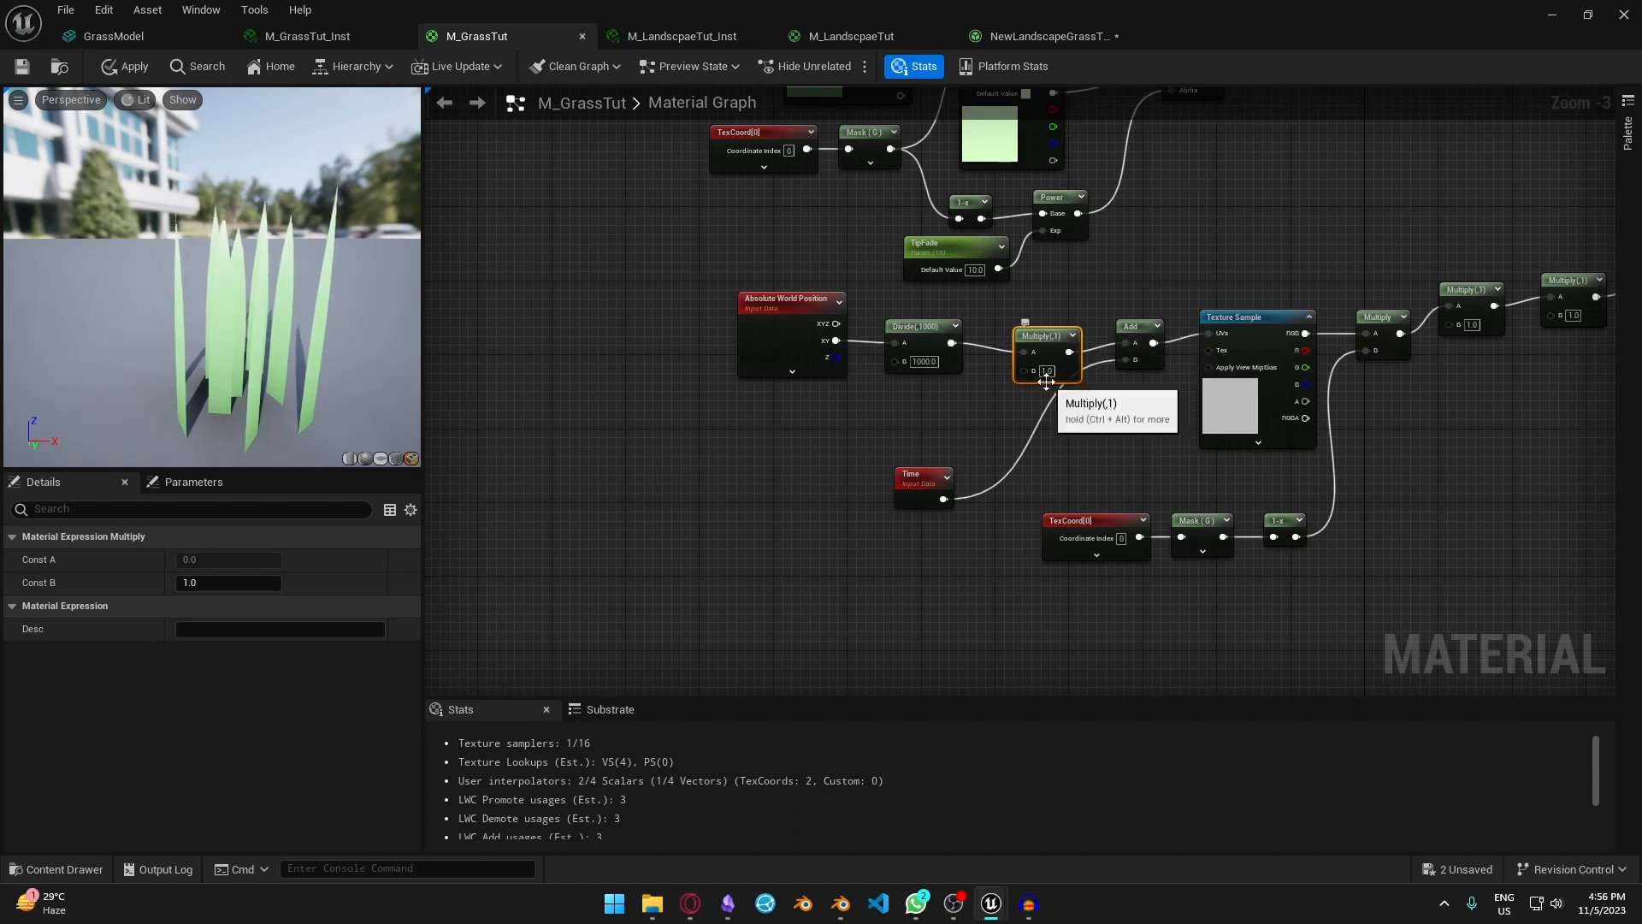
# - Add a WindScale scalar parameter with default value 1.0 and feed it into the B input of the Multiply after Divide
pyautogui.click(881, 418)
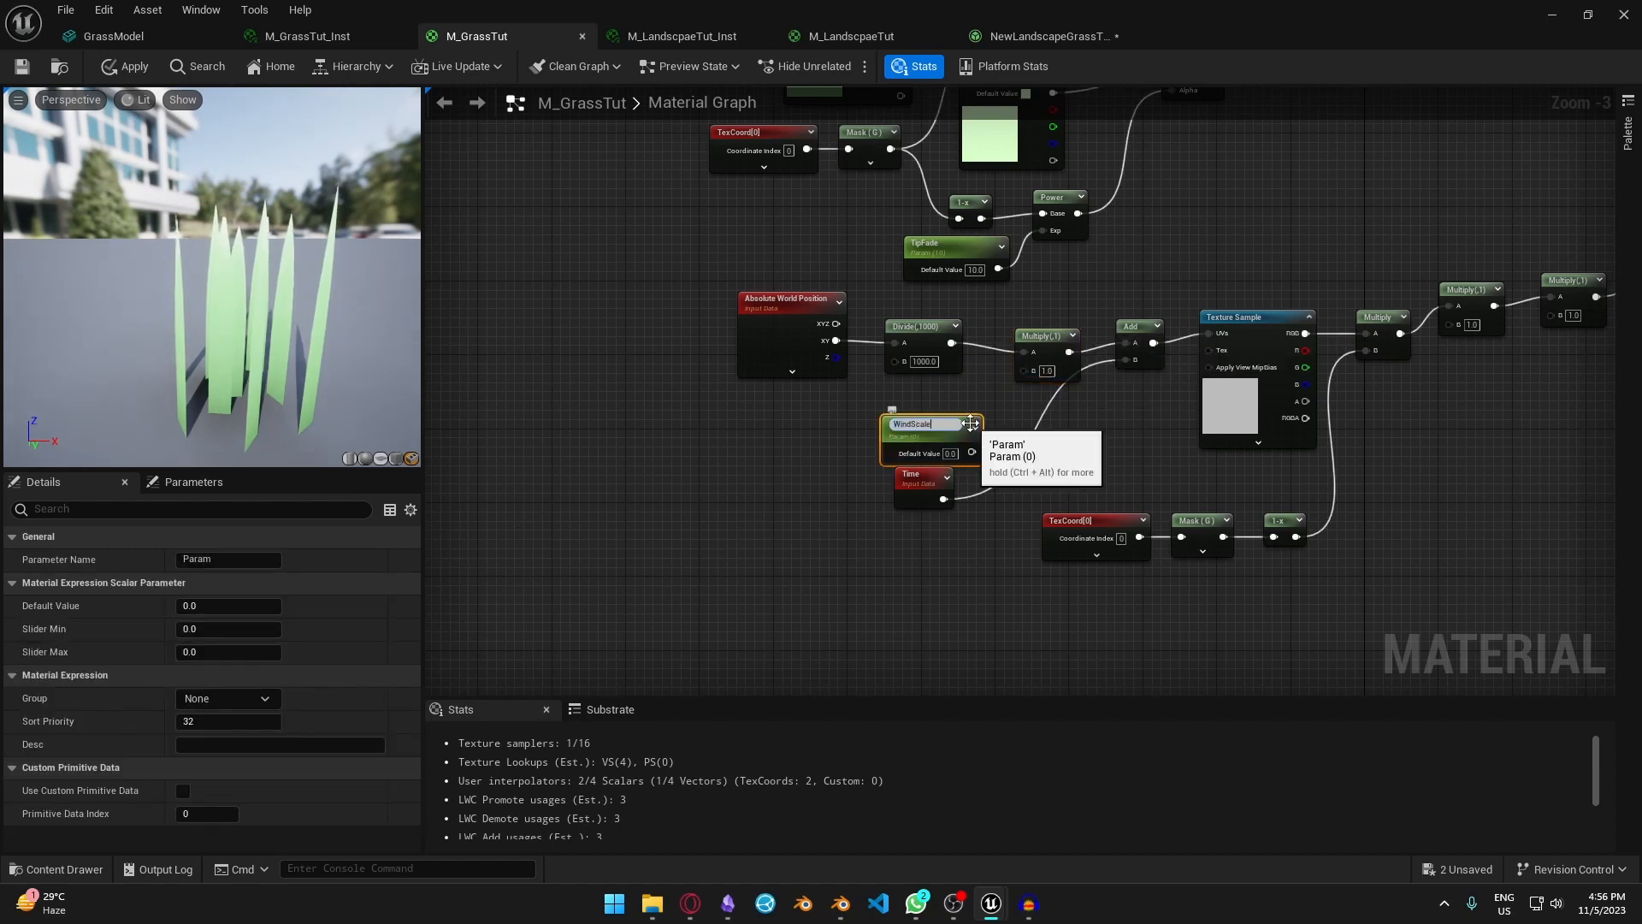
pyautogui.press('Return')
pyautogui.moveTo(972, 446); pyautogui.dragTo(1024, 369)
pyautogui.moveTo(930, 444); pyautogui.dragTo(906, 413)
# - Insert a Multiply node between the Time node and the Add node's B input
pyautogui.moveTo(943, 498); pyautogui.dragTo(1122, 361)
pyautogui.write('multiply')
pyautogui.press('Return')
pyautogui.moveTo(1037, 493); pyautogui.dragTo(1033, 471)
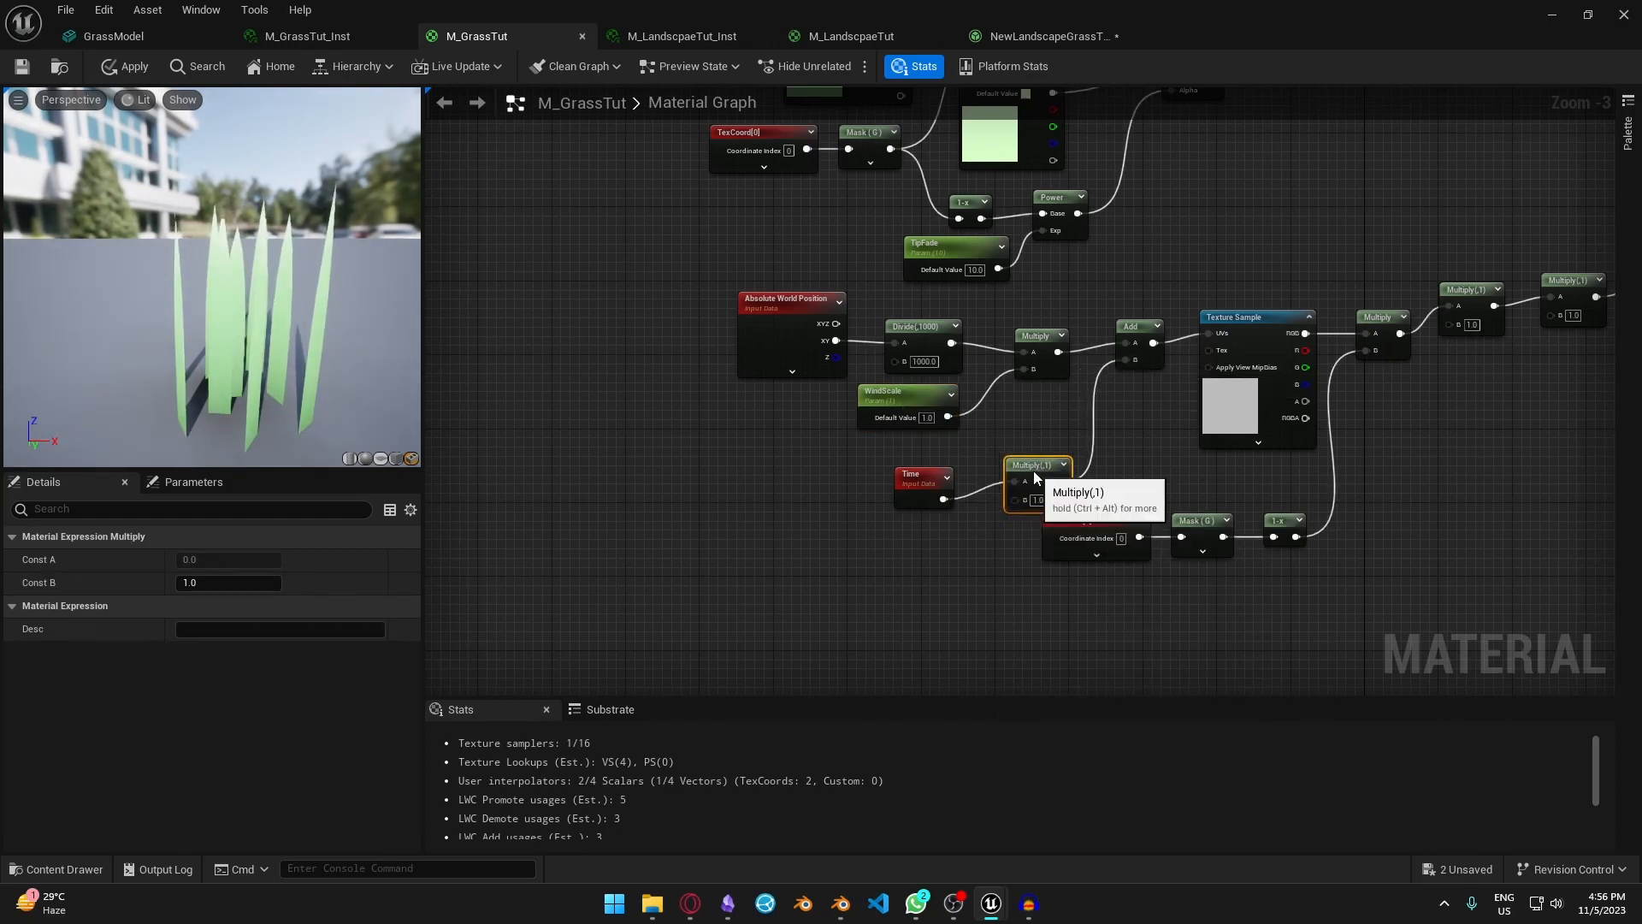
# - Add a WImdSpeed scalar parameter with default value 0.5 and feed it into the B input of Time's Multiply node
pyautogui.click(876, 554)
pyautogui.write('Wind')
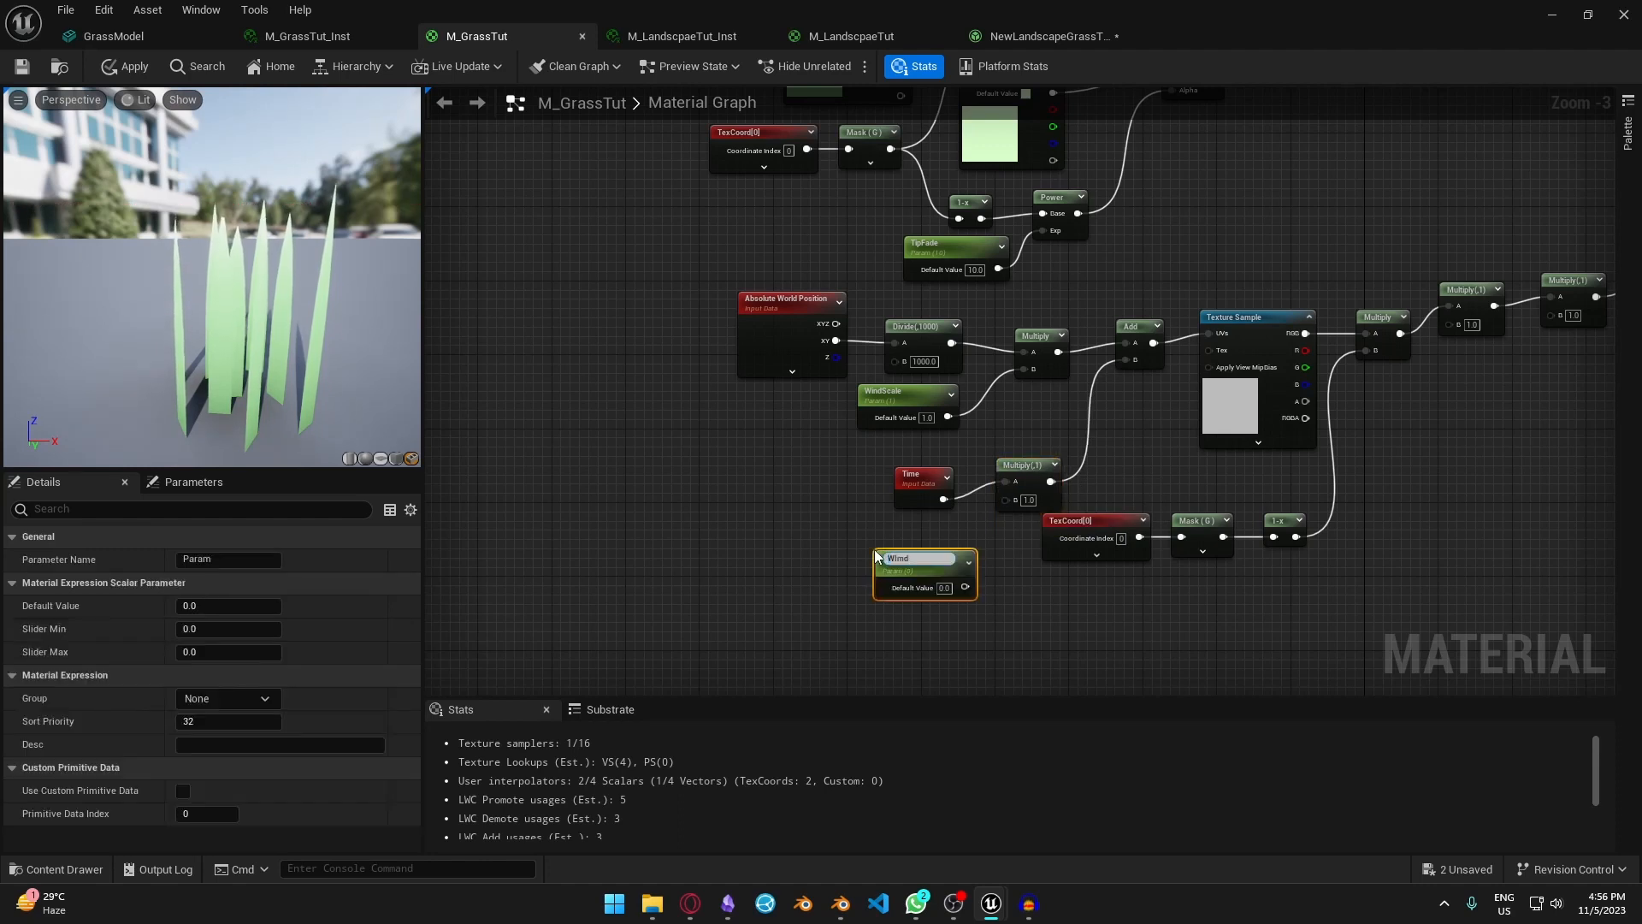
pyautogui.write('Spee')
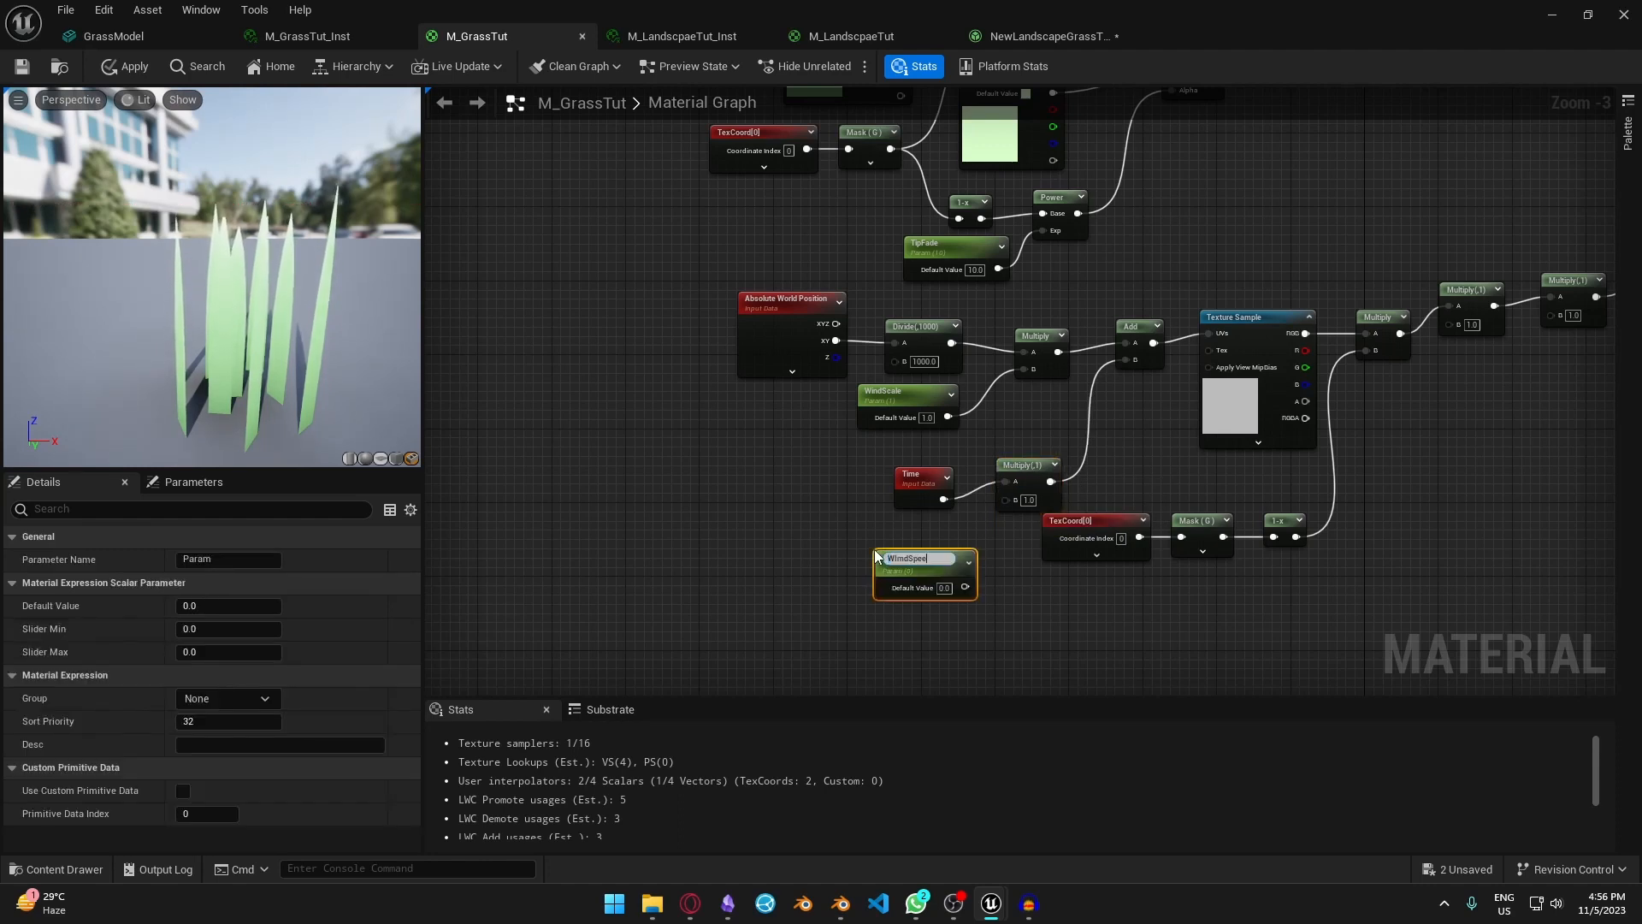
pyautogui.write('d')
pyautogui.press('Return')
pyautogui.write('.5')
pyautogui.press('Return')
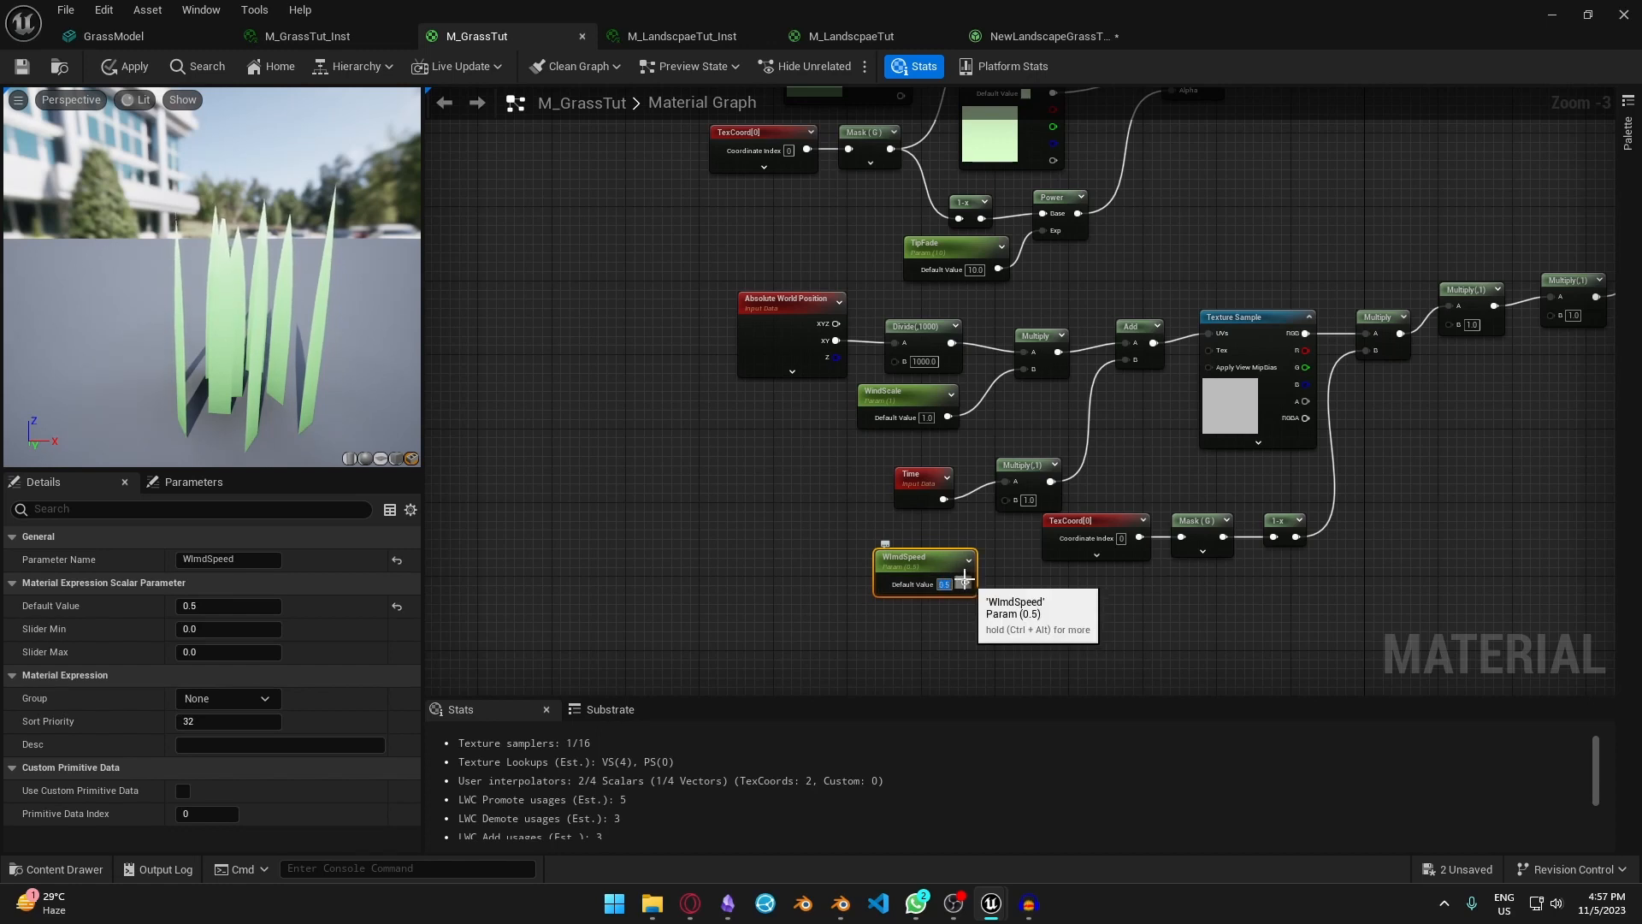
pyautogui.moveTo(960, 583); pyautogui.dragTo(1006, 500)
pyautogui.moveTo(917, 556); pyautogui.dragTo(898, 526)
# - Spread out the last two Multiply nodes and the material output node to make room for more inputs
pyautogui.scroll(2, 1062, 519)
pyautogui.moveTo(1195, 437); pyautogui.dragTo(864, 433, button='right')
pyautogui.click(1278, 244)
pyautogui.click(1408, 227)
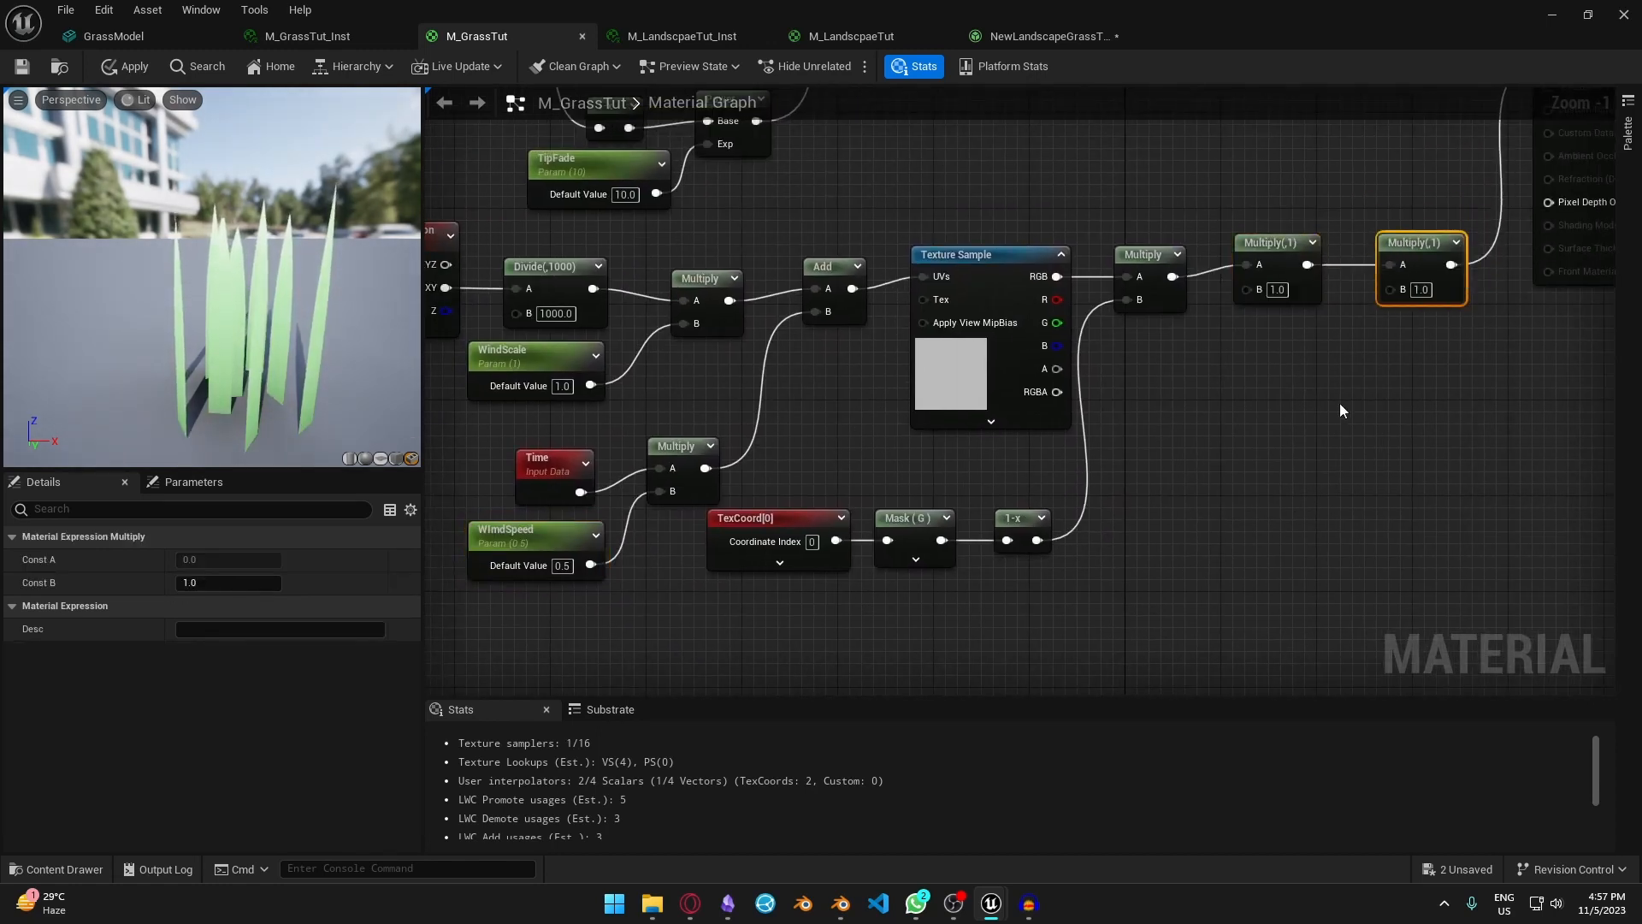
pyautogui.moveTo(1407, 226); pyautogui.dragTo(1172, 264, button='right')
pyautogui.moveTo(1415, 149); pyautogui.dragTo(1547, 185)
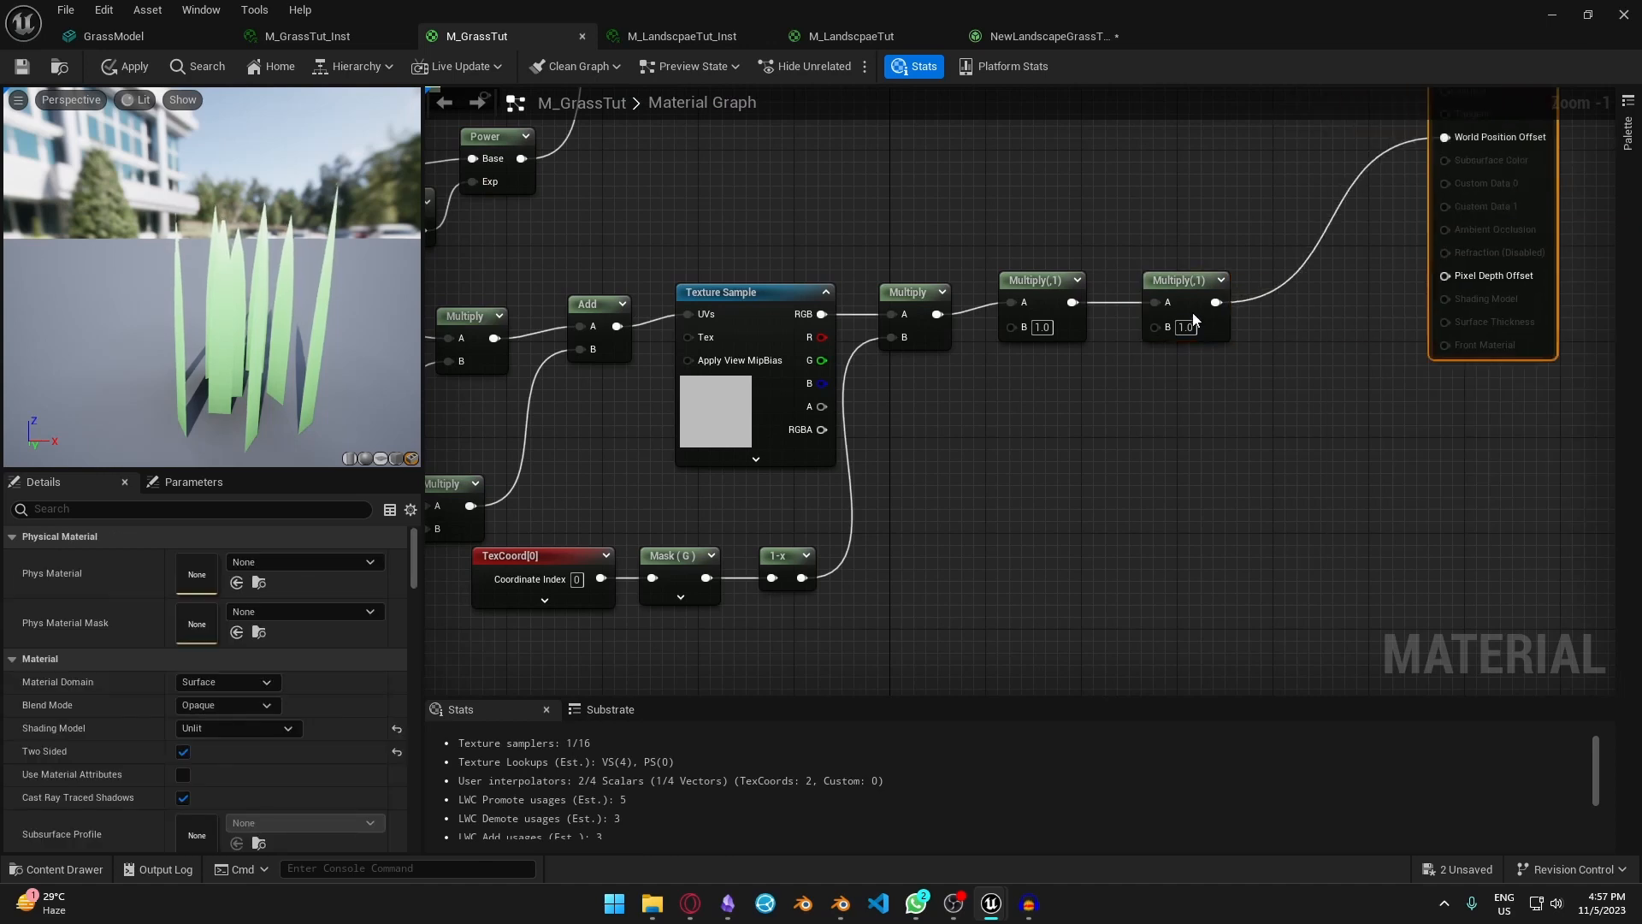
pyautogui.moveTo(1195, 319); pyautogui.dragTo(1255, 291)
pyautogui.moveTo(1057, 283); pyautogui.dragTo(1093, 283)
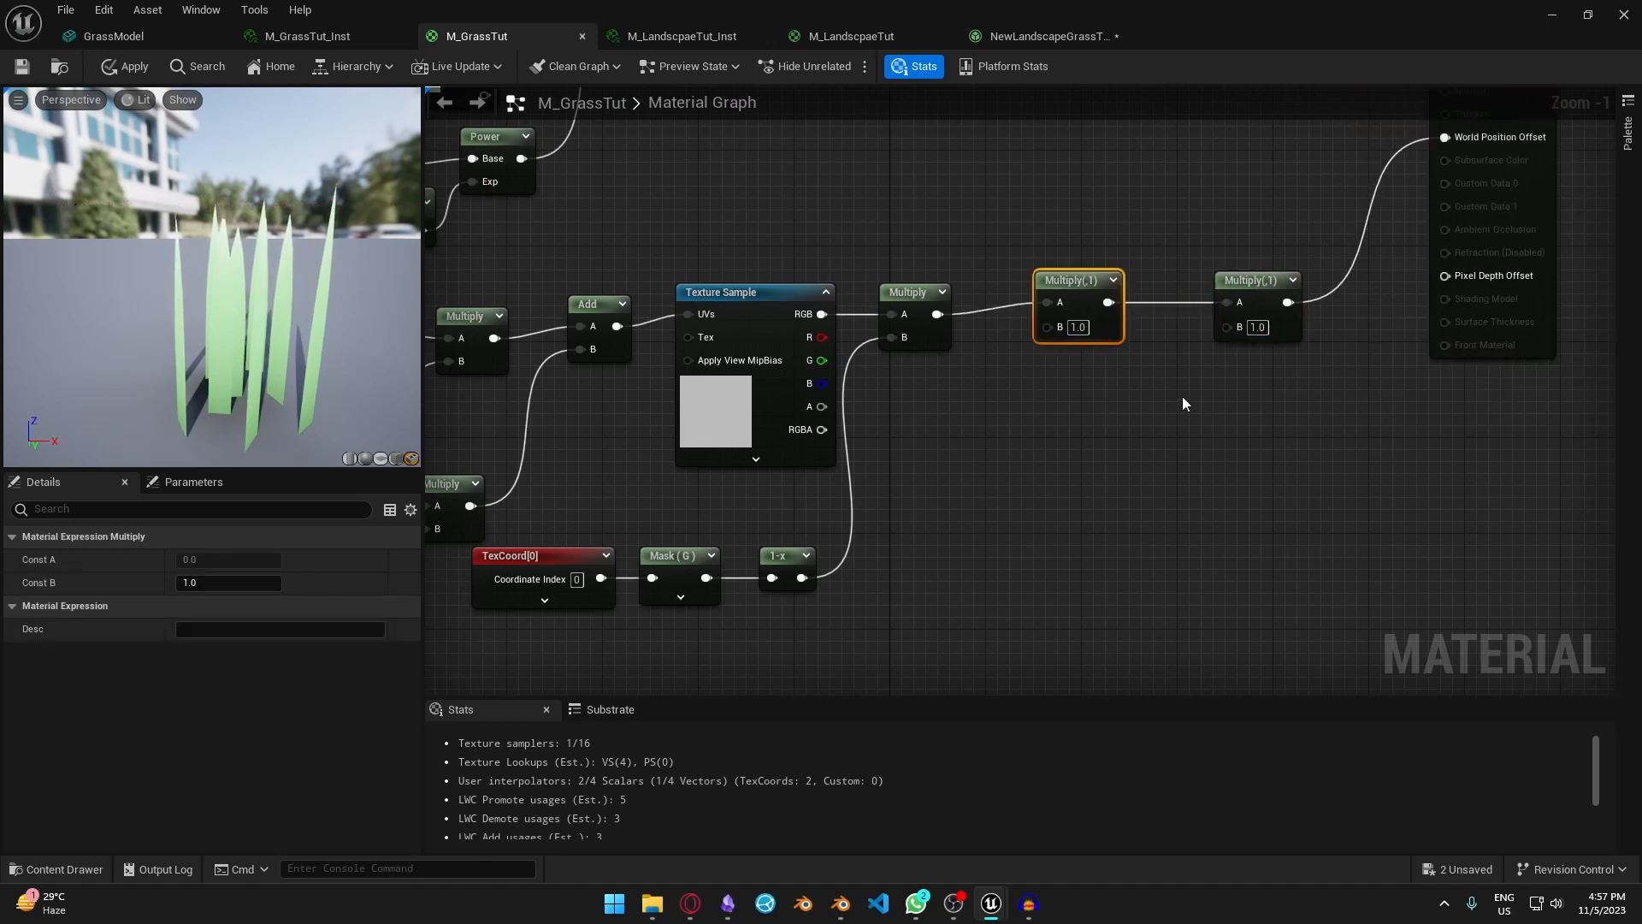
# - Add a WindStrength scalar parameter with default value 10 and feed it into the last Multiply's B input
pyautogui.click(1182, 397)
pyautogui.write('WindStre')
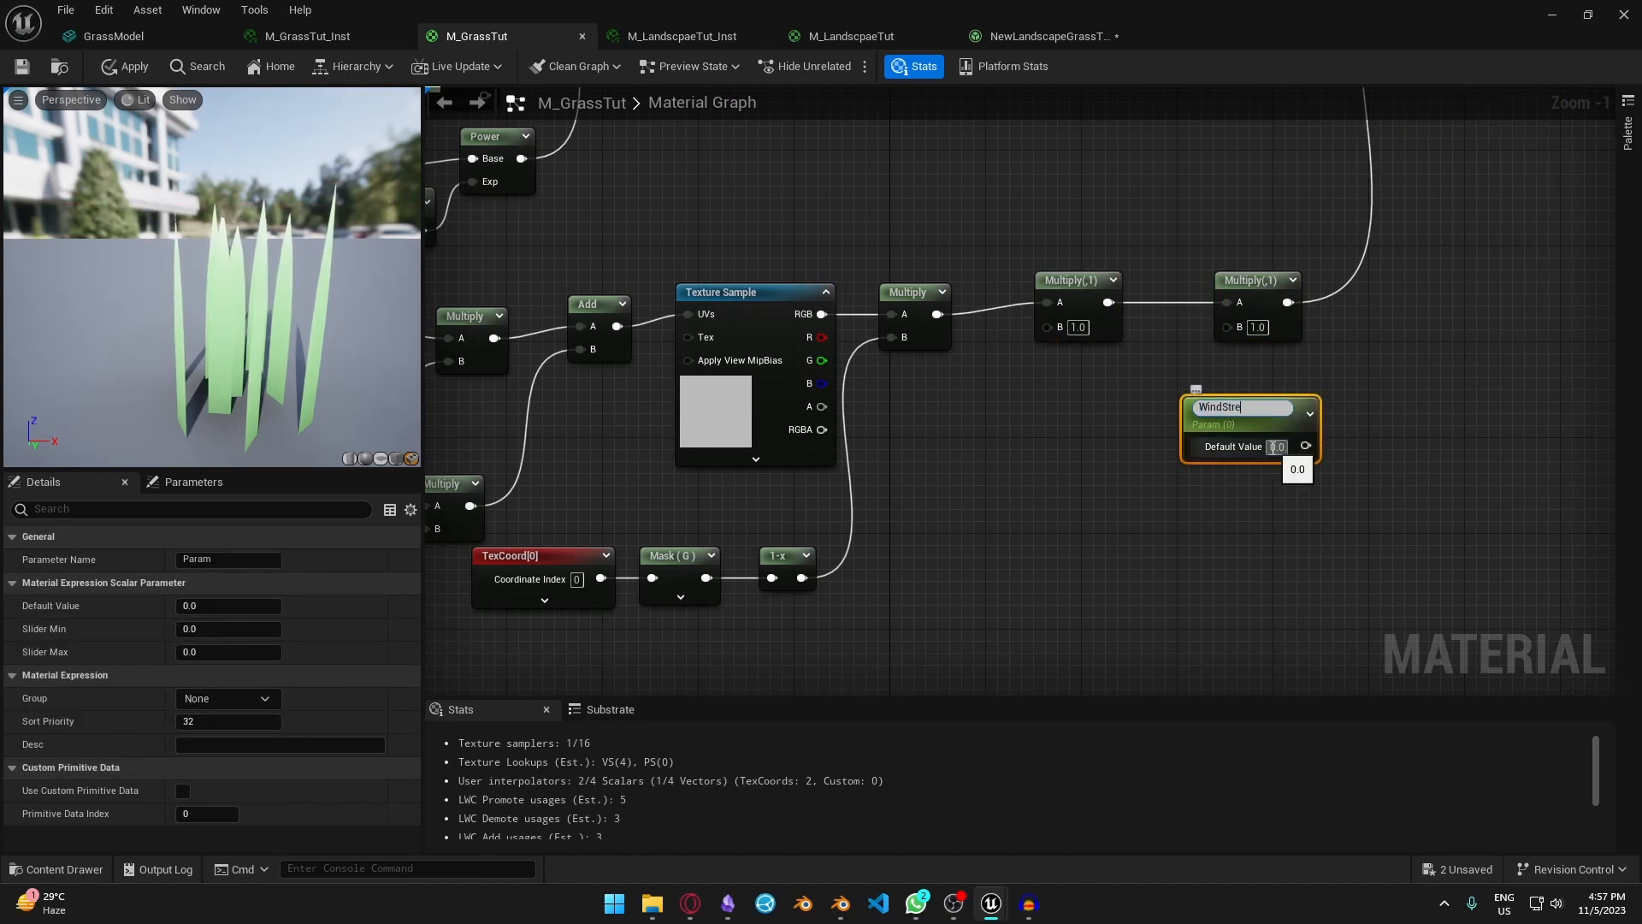
pyautogui.write('ngth')
pyautogui.press('Return')
pyautogui.write('10')
pyautogui.press('Return')
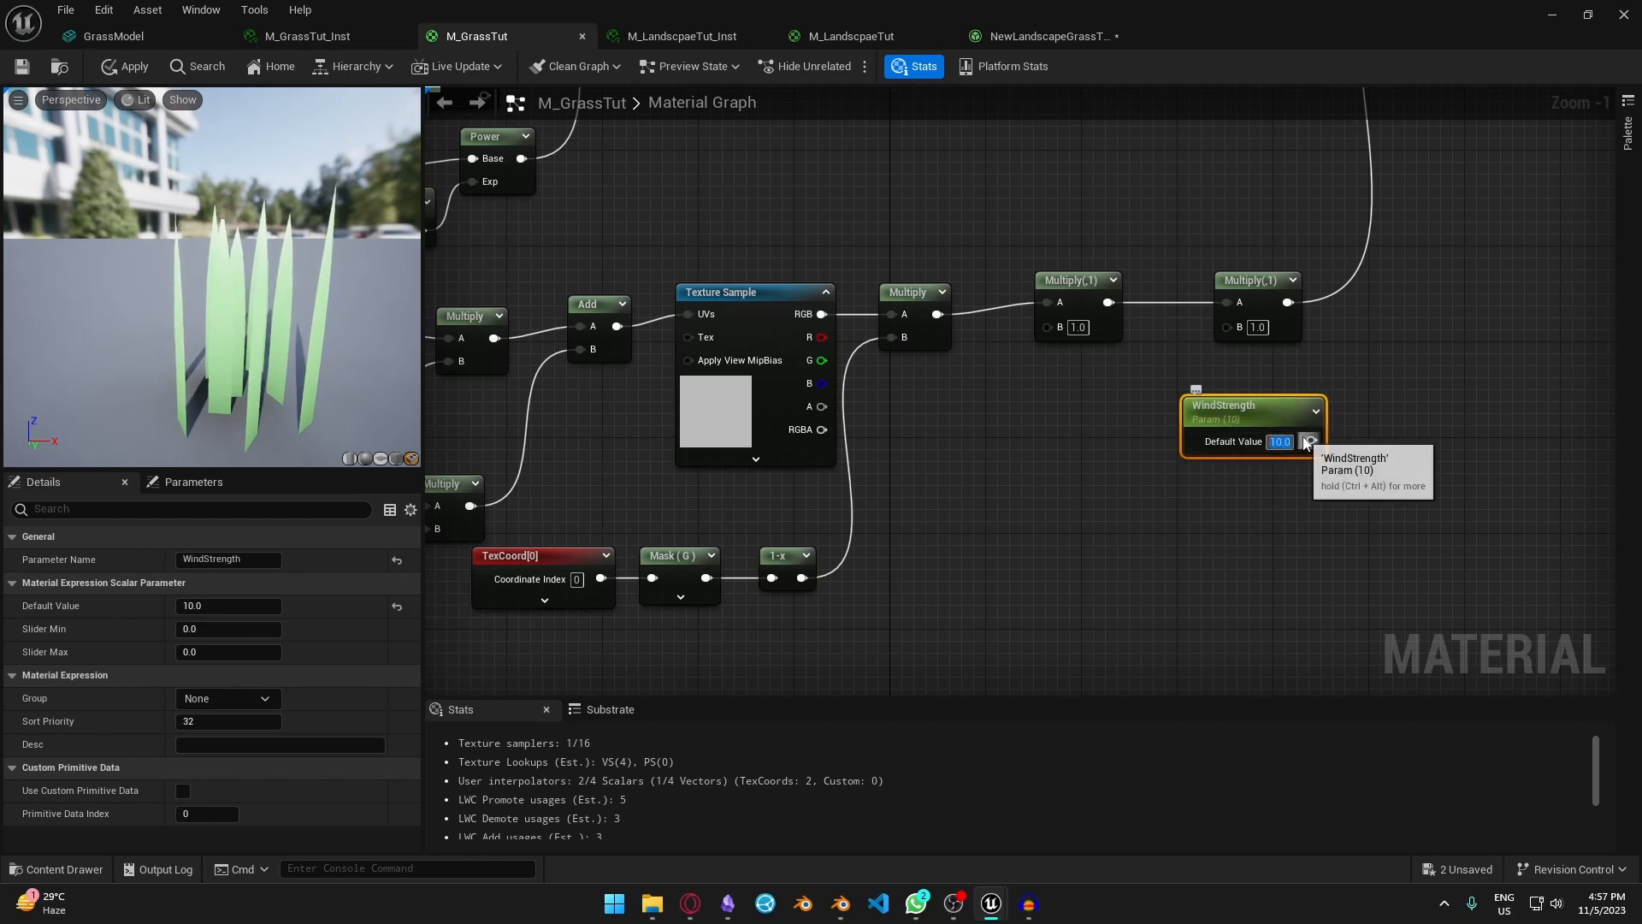
pyautogui.moveTo(1306, 441); pyautogui.dragTo(1229, 328)
# - Add a Constant3Vector node with X 1, Y 1 and Z 0 below the middle Multiply node
pyautogui.moveTo(1003, 423); pyautogui.dragTo(1121, 387, button='right')
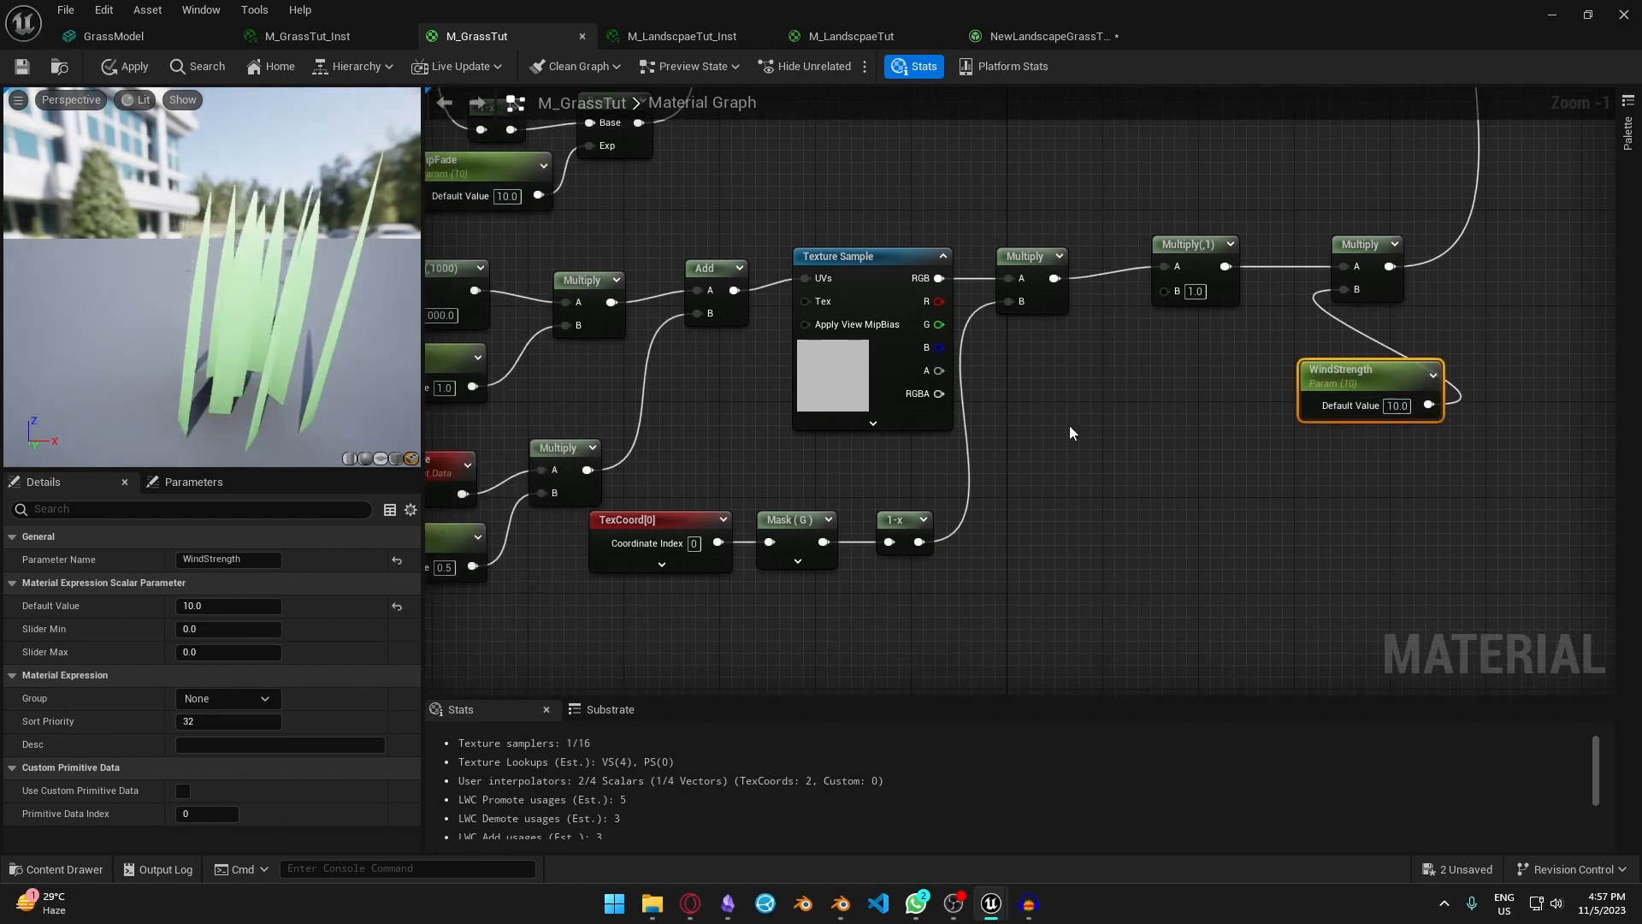
pyautogui.moveTo(1199, 250); pyautogui.dragTo(1198, 262)
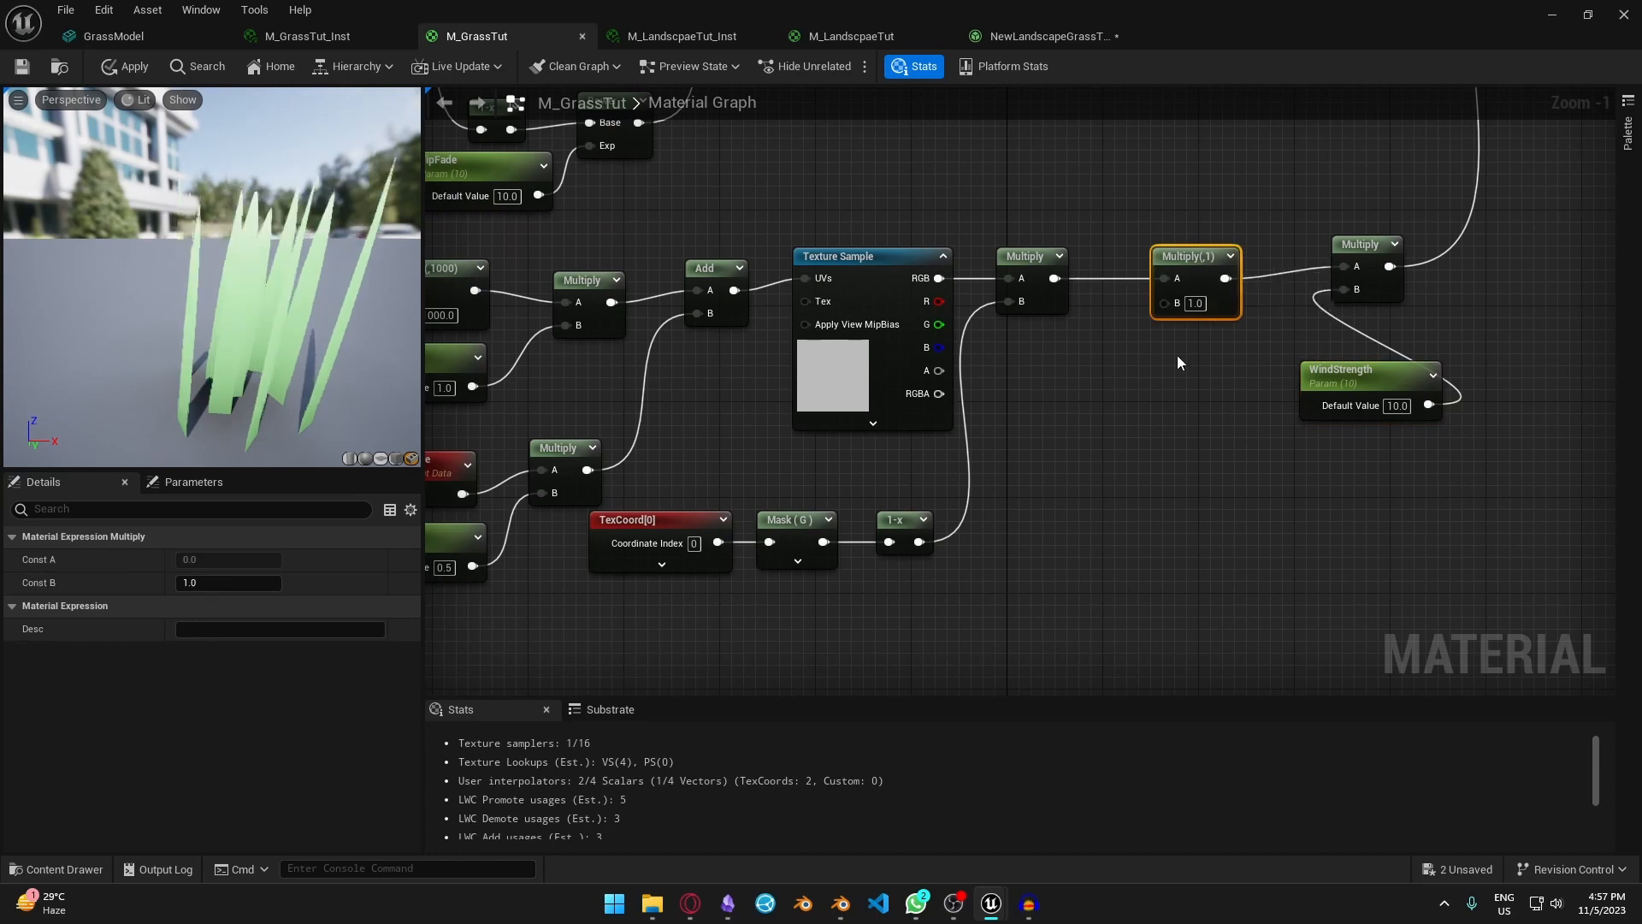
pyautogui.click(1069, 445)
pyautogui.click(1115, 486)
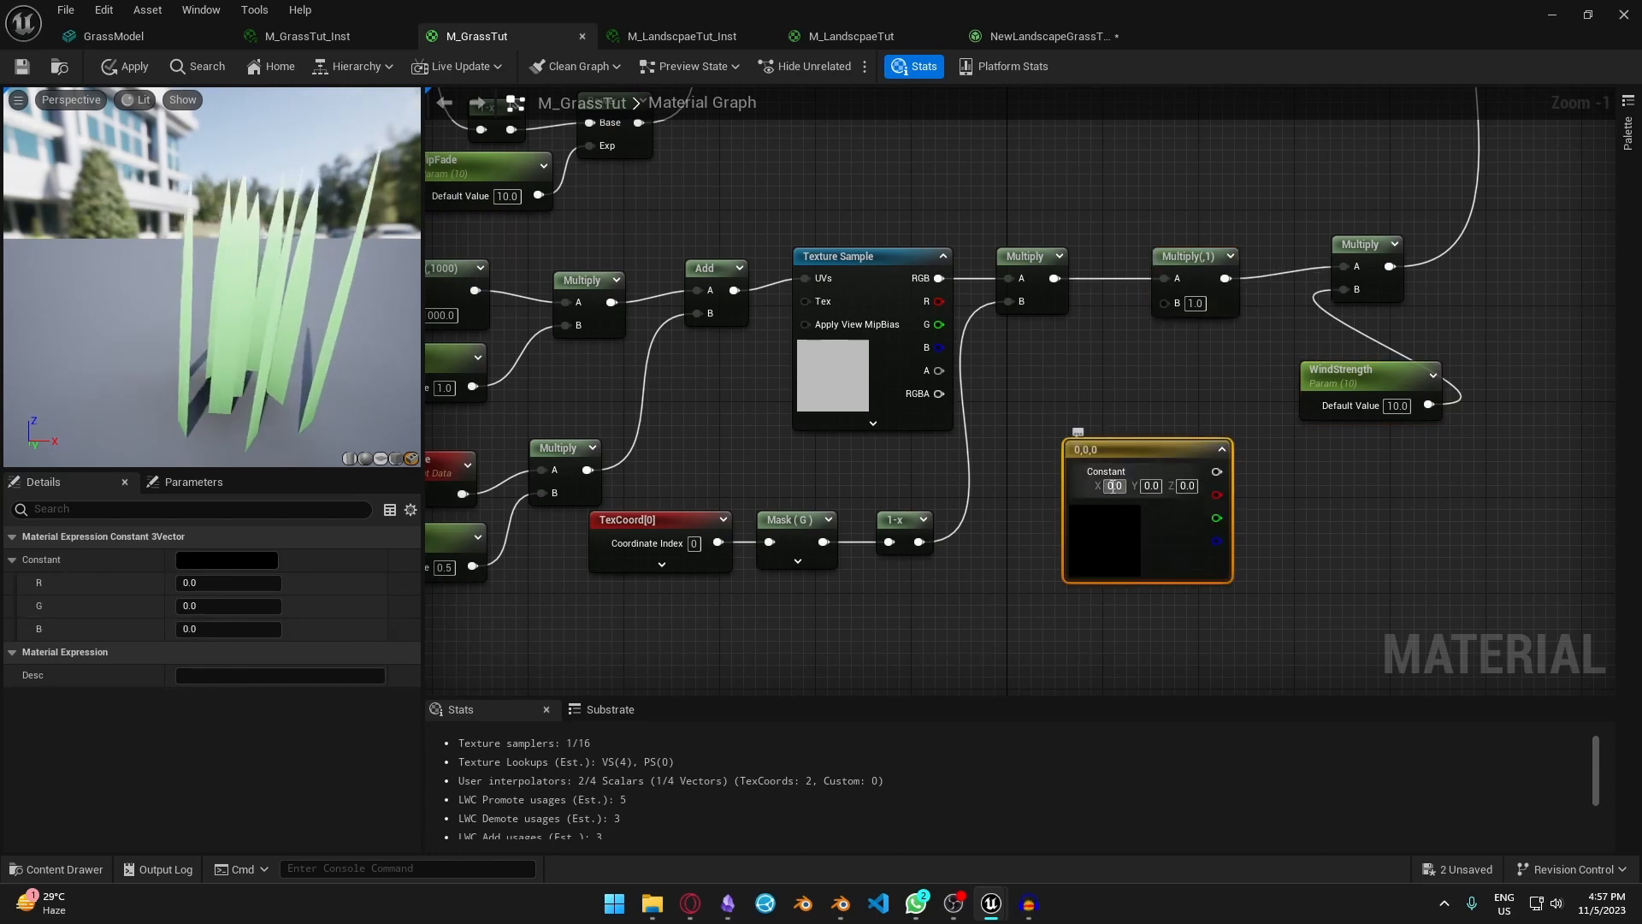
pyautogui.write('1')
pyautogui.press('Return')
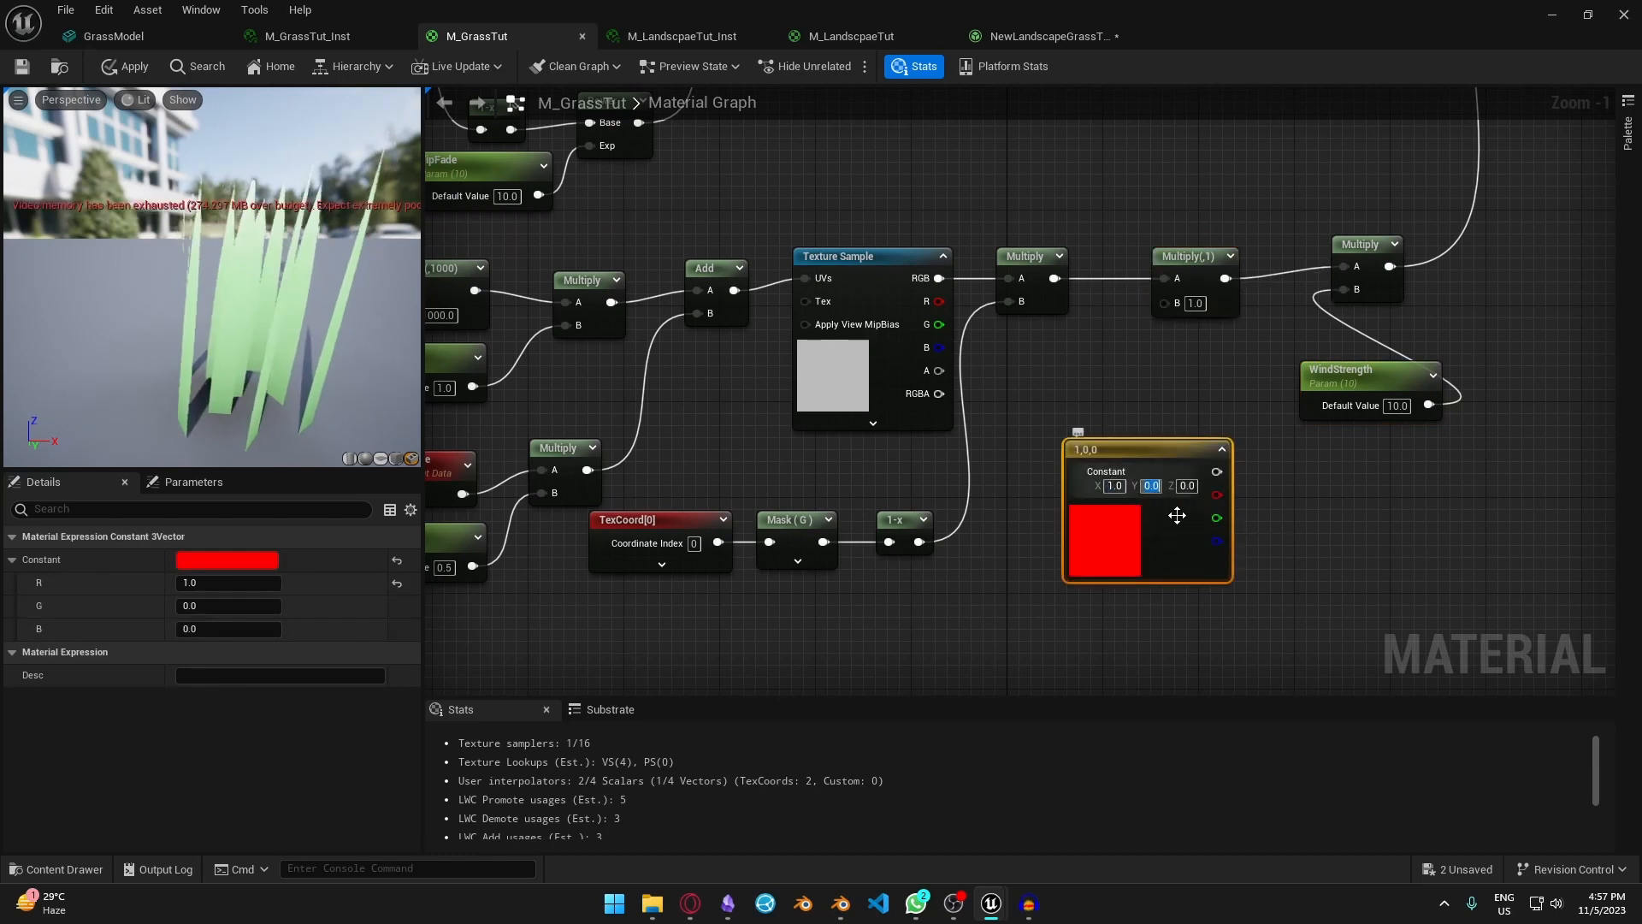
pyautogui.press('Tab')
pyautogui.write('1')
pyautogui.press('Return')
# - Feed the 1,1,0 vector into the middle Multiply's B input, place it beneath that node, and save M_GrassTut
pyautogui.moveTo(1216, 471); pyautogui.dragTo(1168, 304)
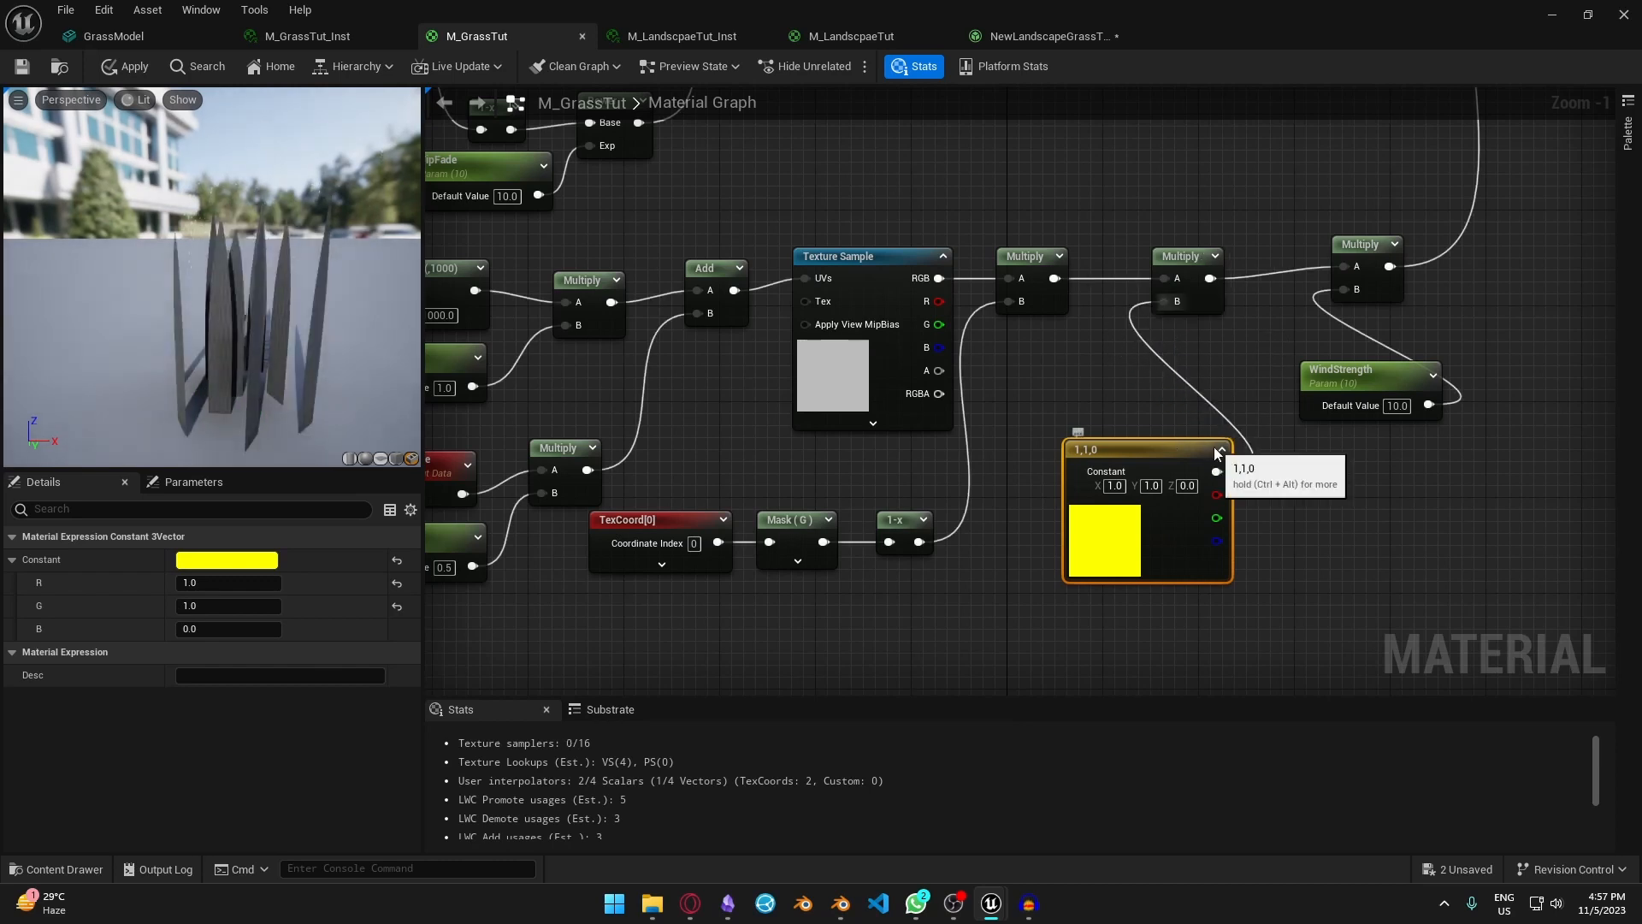
pyautogui.click(1221, 449)
pyautogui.moveTo(1168, 450); pyautogui.dragTo(1137, 388)
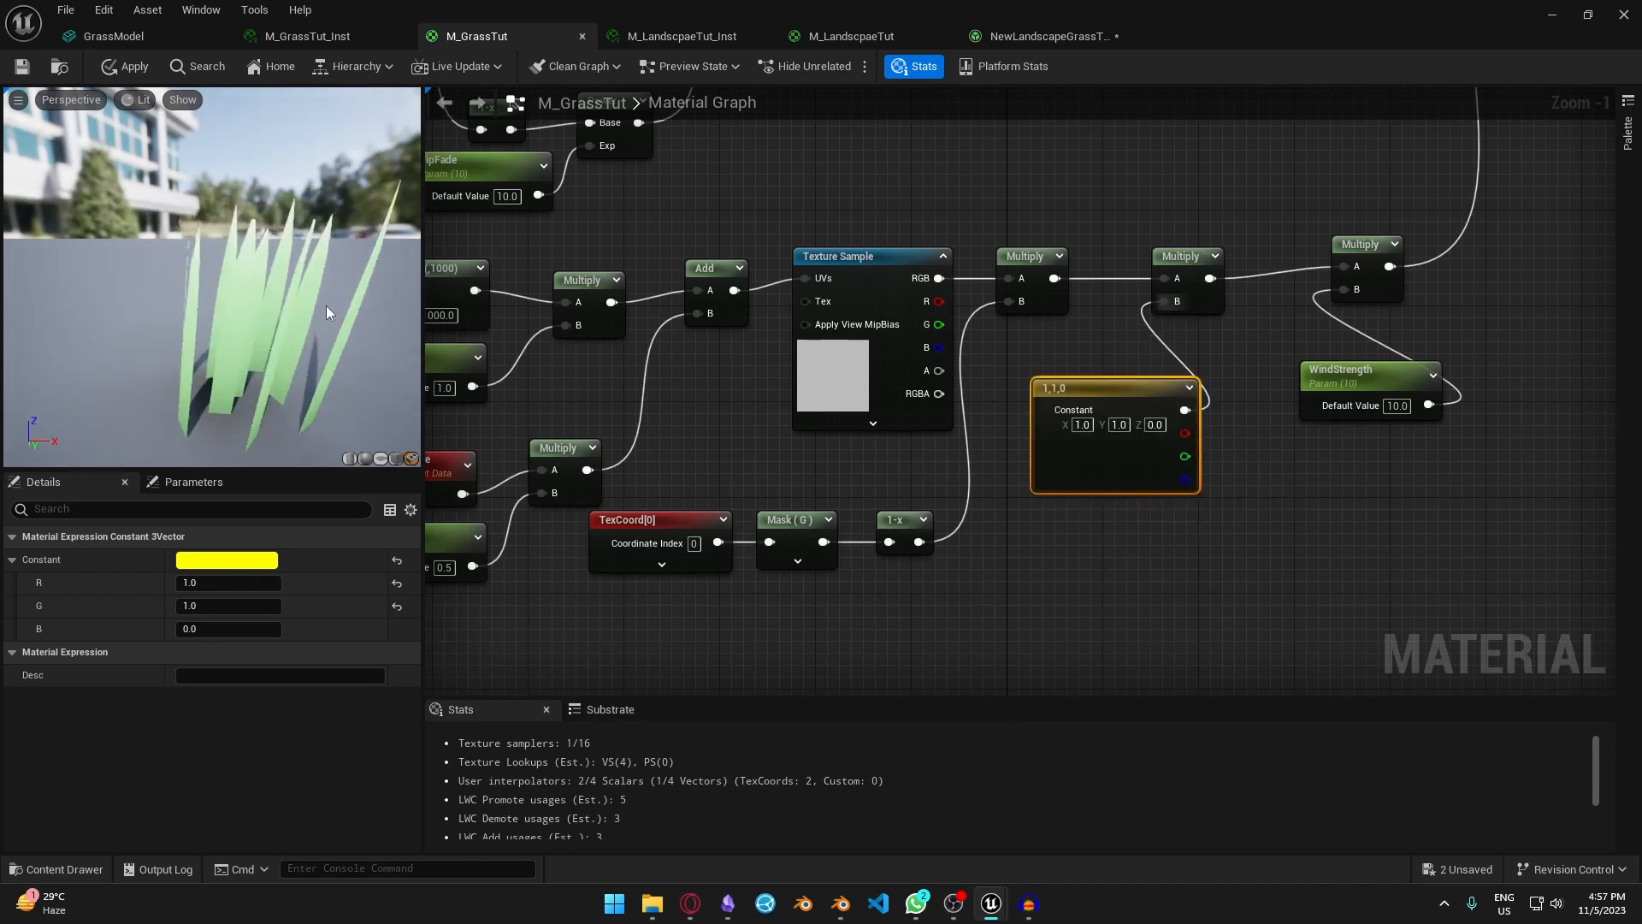
pyautogui.click(21, 66)
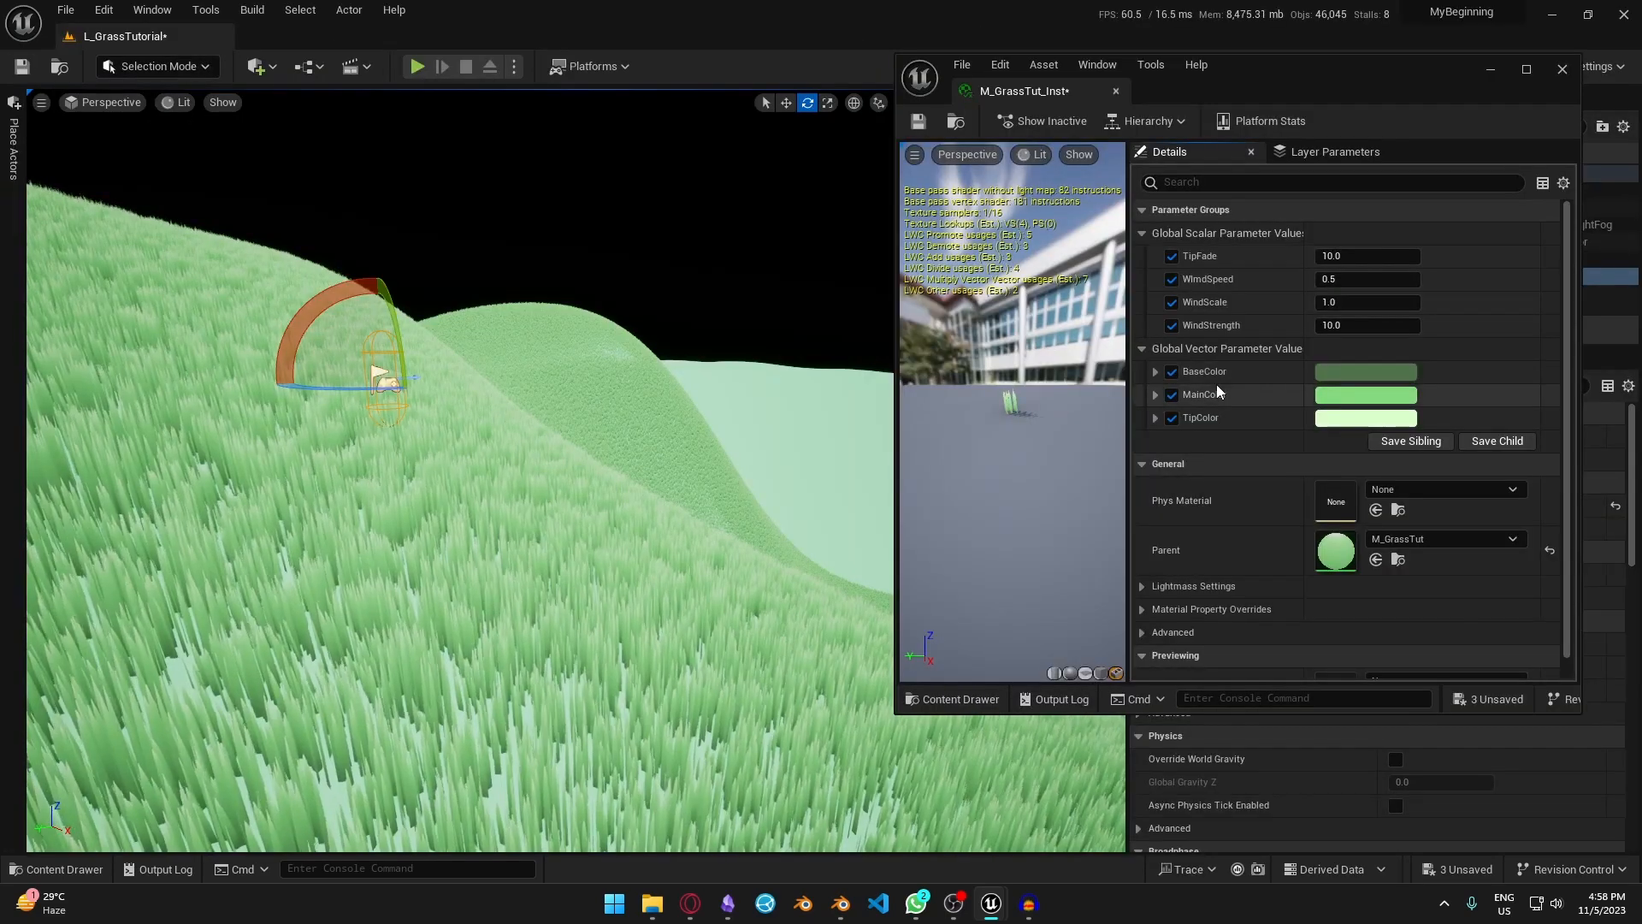
# - In the M_GrassTut_Inst material instance, set the wind speed parameter to 0.2 and WindScale to 0.5
pyautogui.moveTo(261, 442); pyautogui.dragTo(147, 445, button='right')
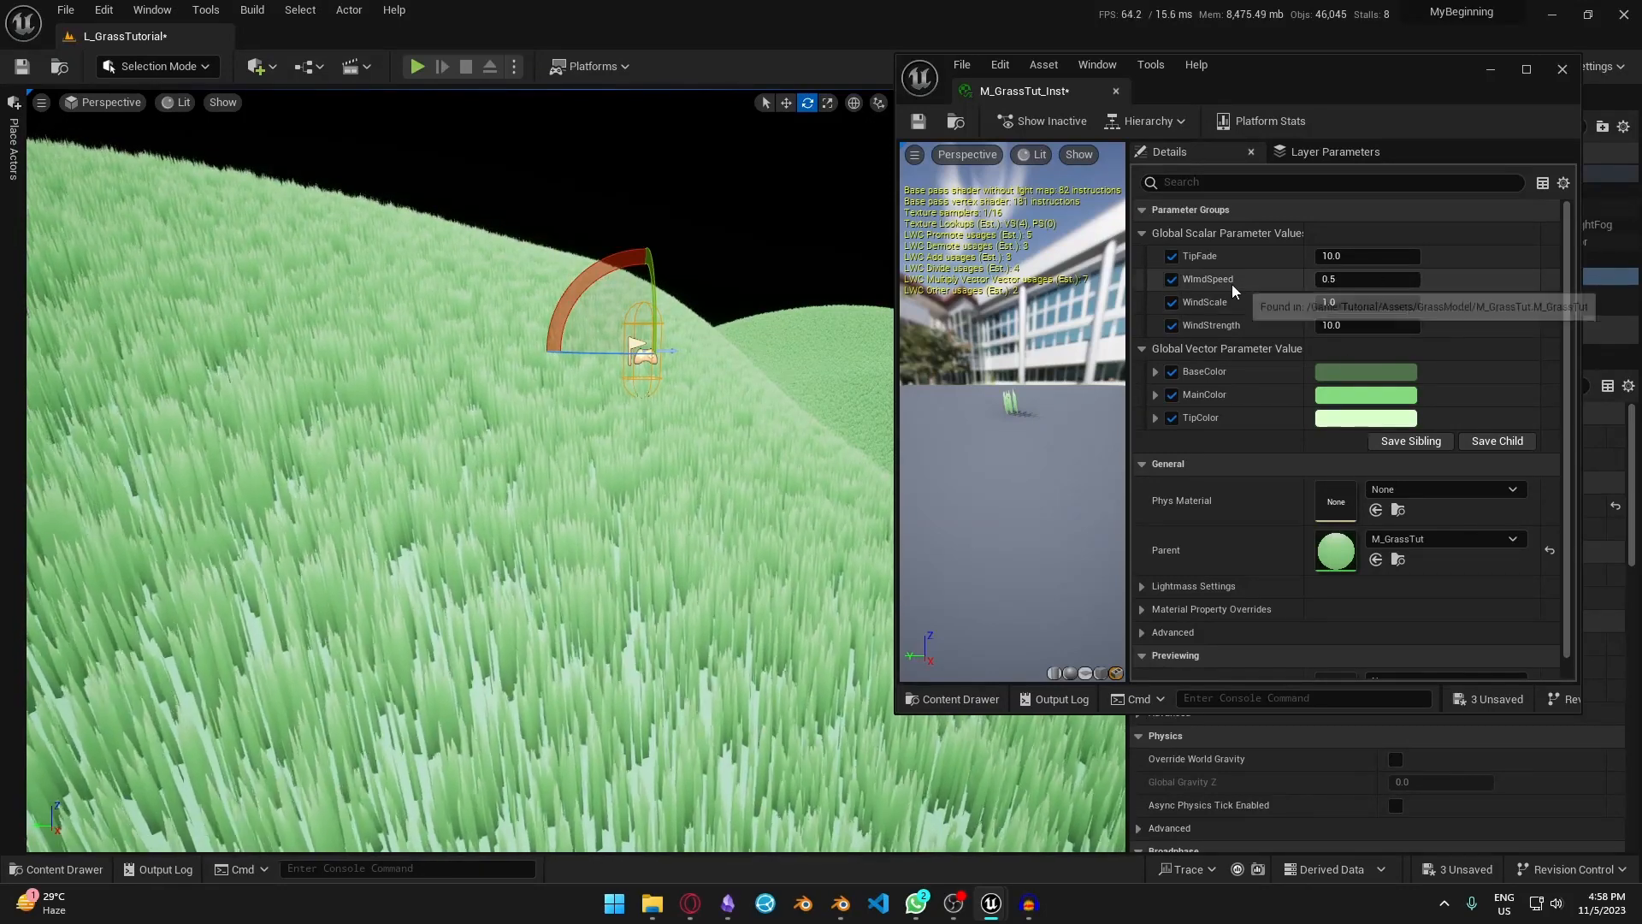
pyautogui.click(1348, 281)
pyautogui.press('BackSpace')
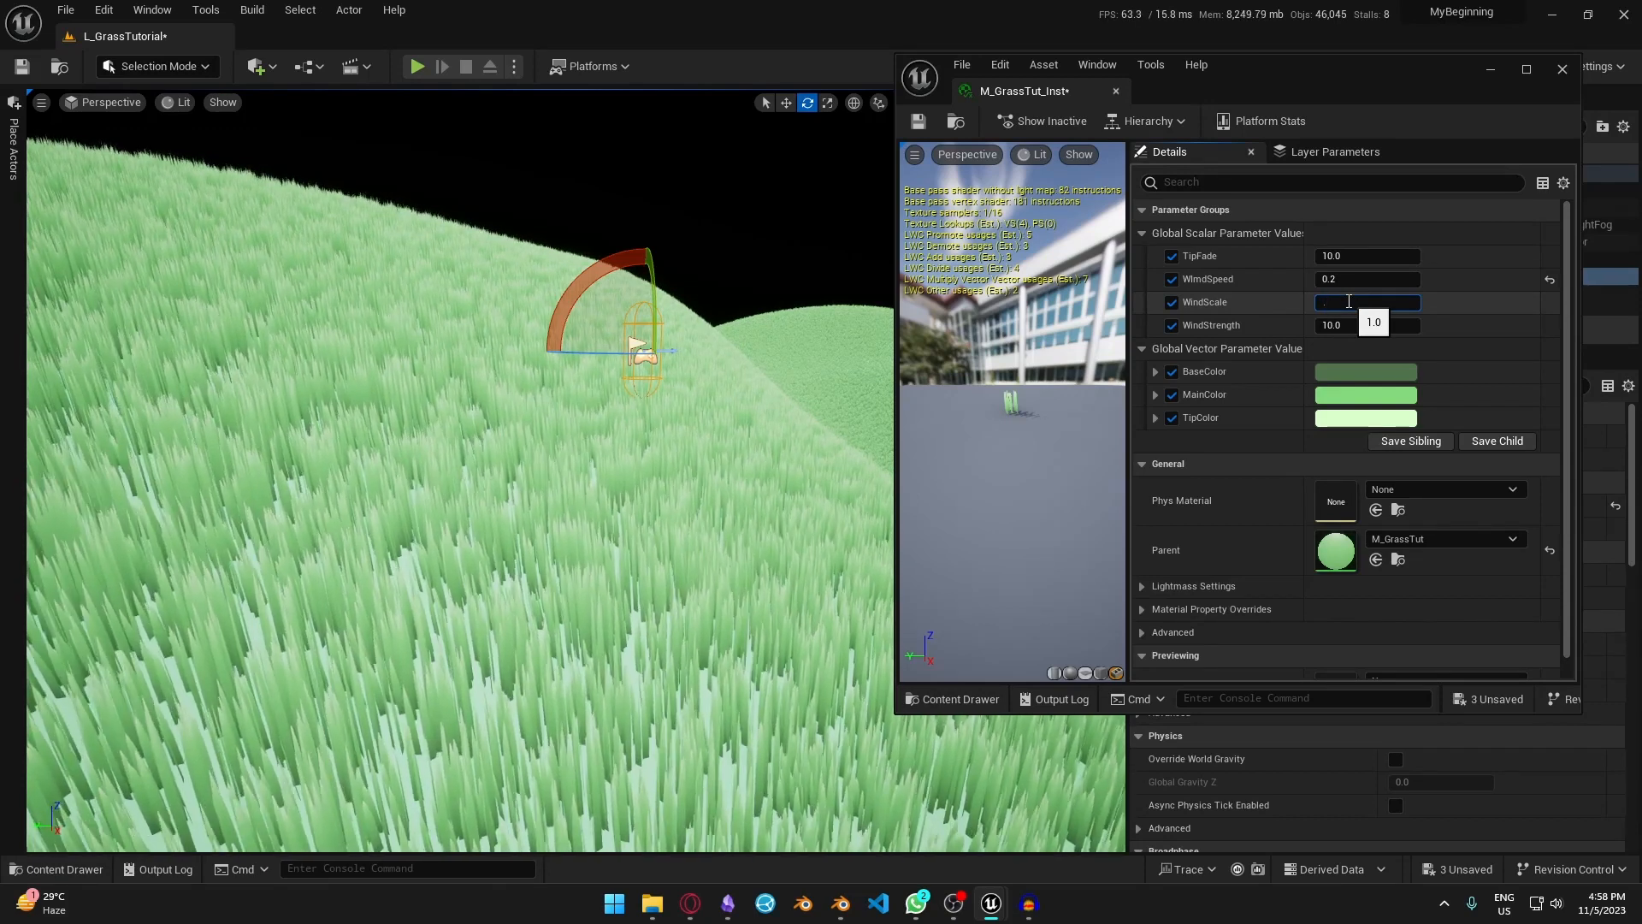
pyautogui.write('0.5')
pyautogui.press('Return')
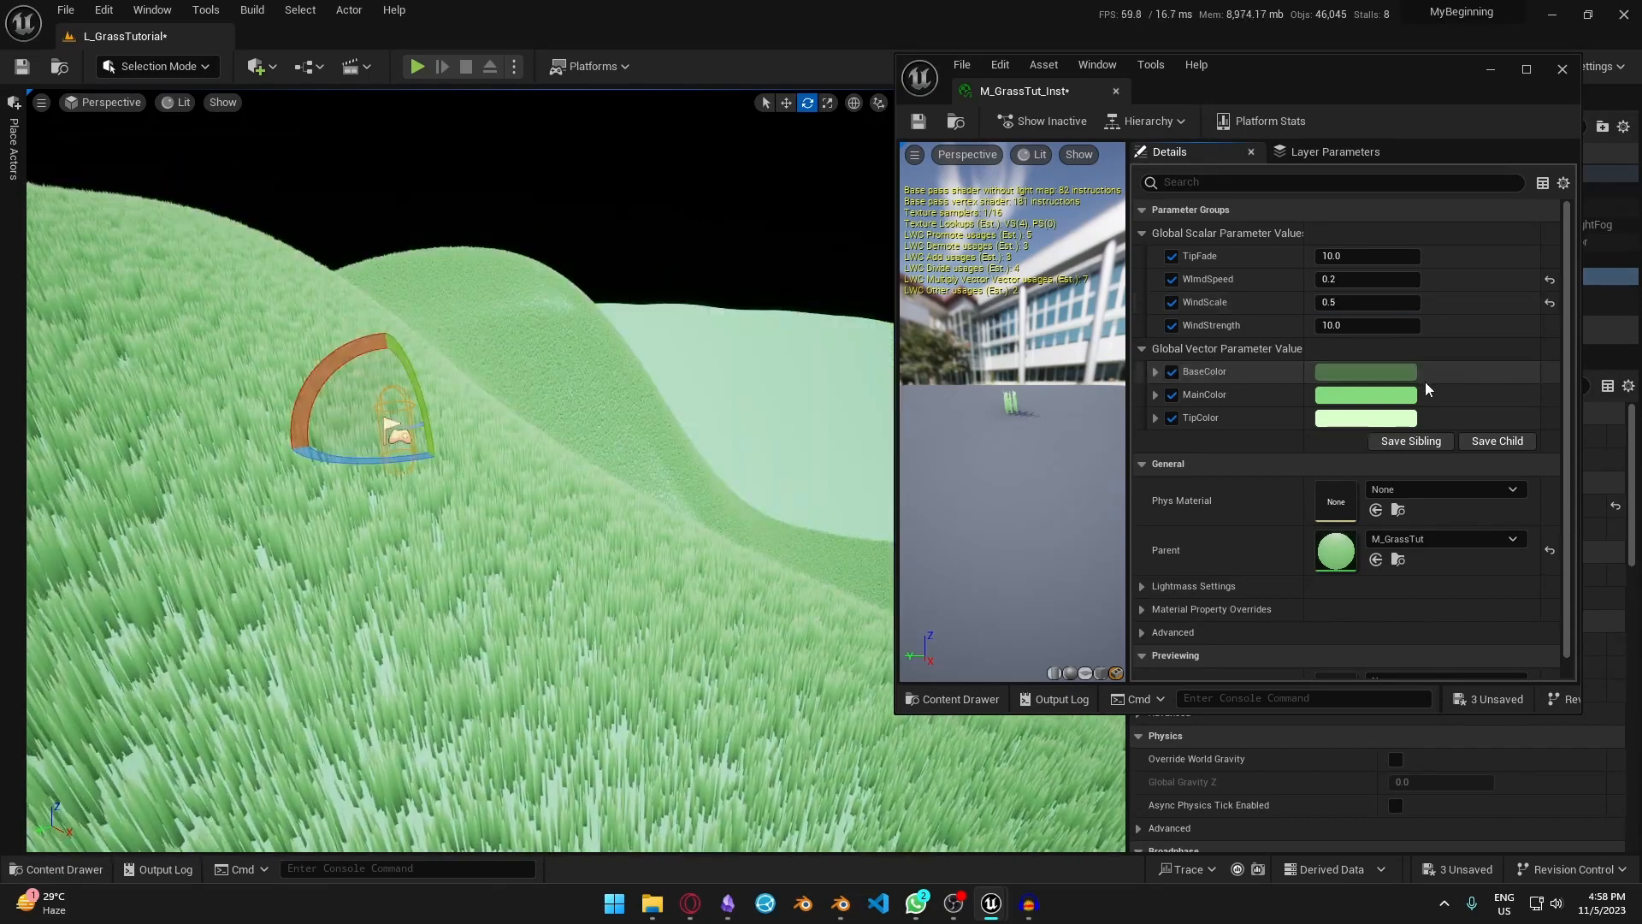
pyautogui.moveTo(749, 342); pyautogui.dragTo(847, 342, button='right')
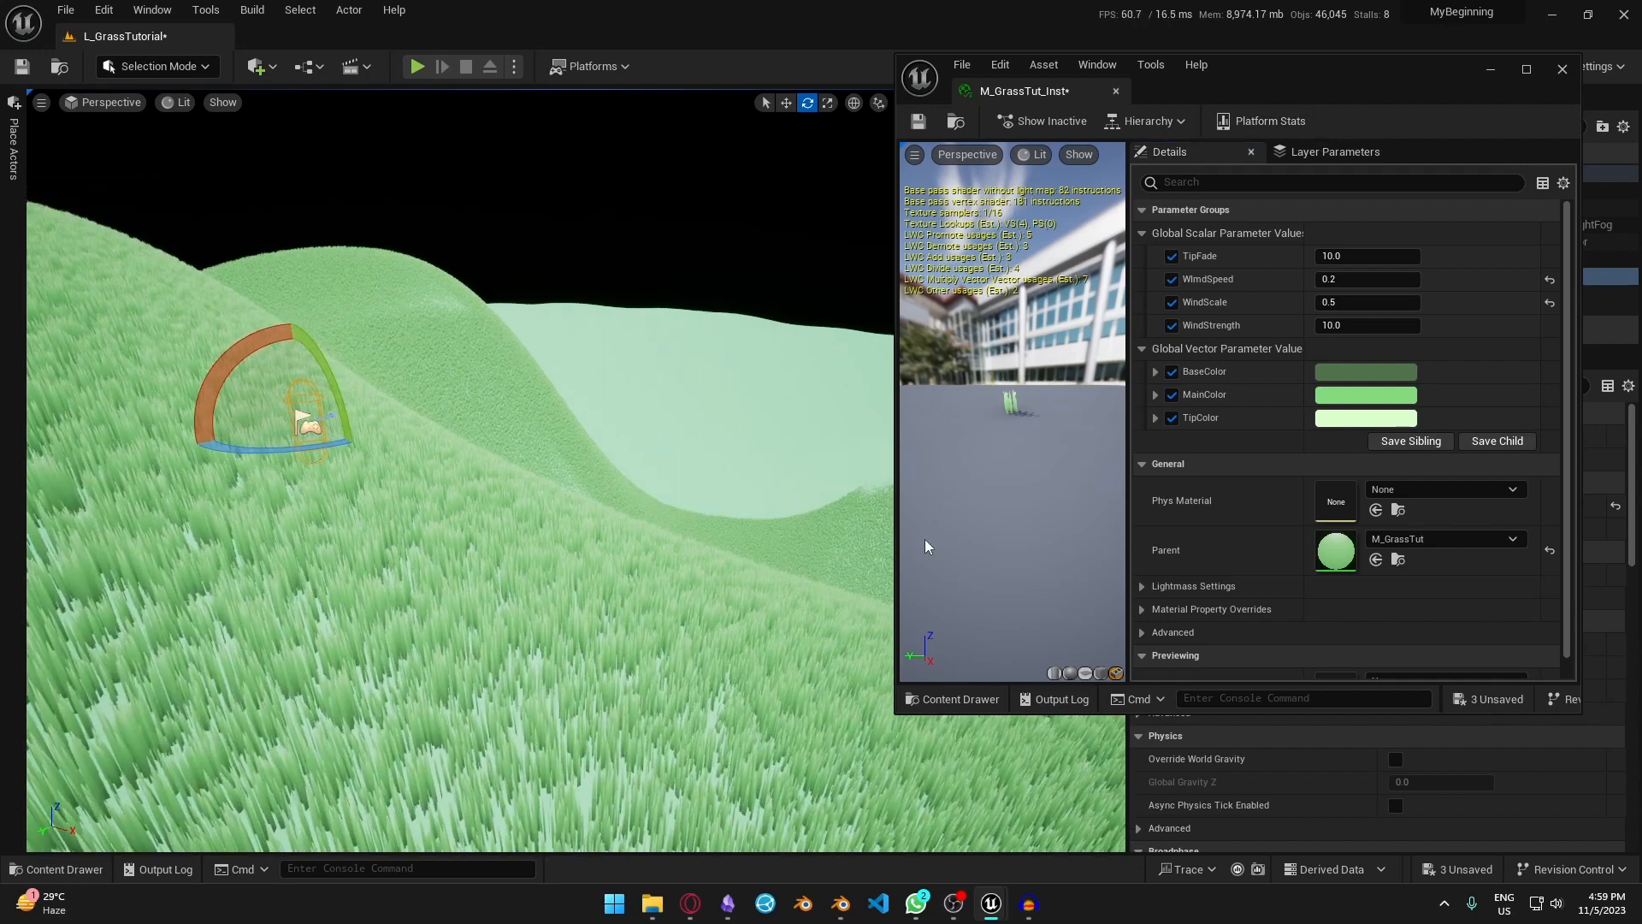
# - Set the Emissive Color of M_LandscpaeTut_Inst to the grass's dark green BaseColor and inspect the ground match in the level
pyautogui.moveTo(992, 895)
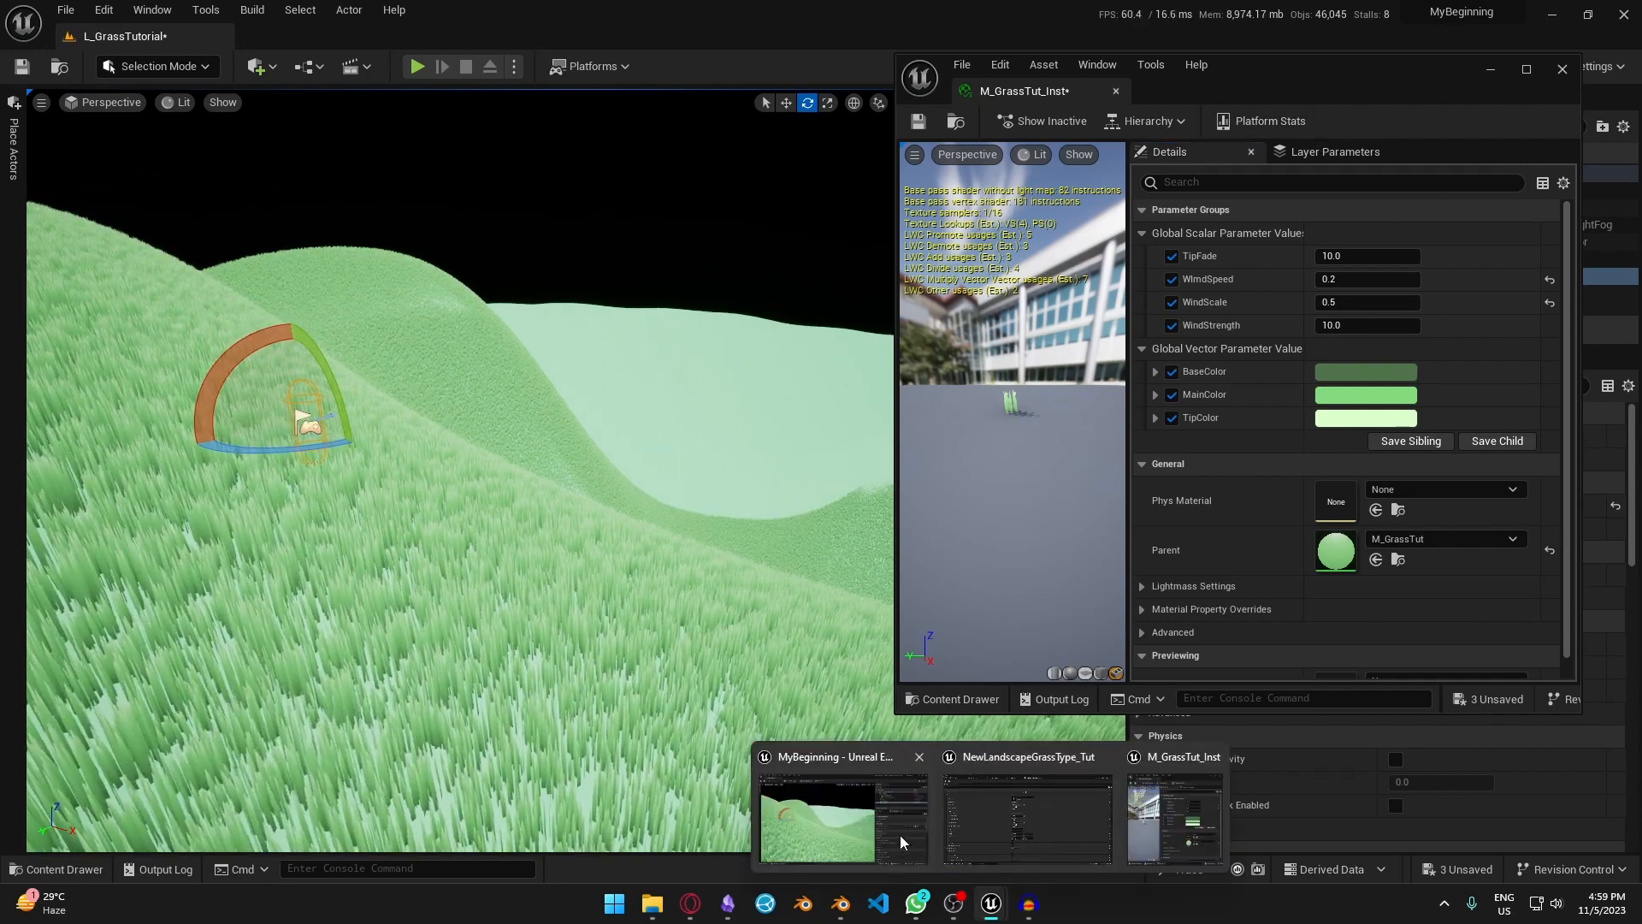
pyautogui.click(1027, 820)
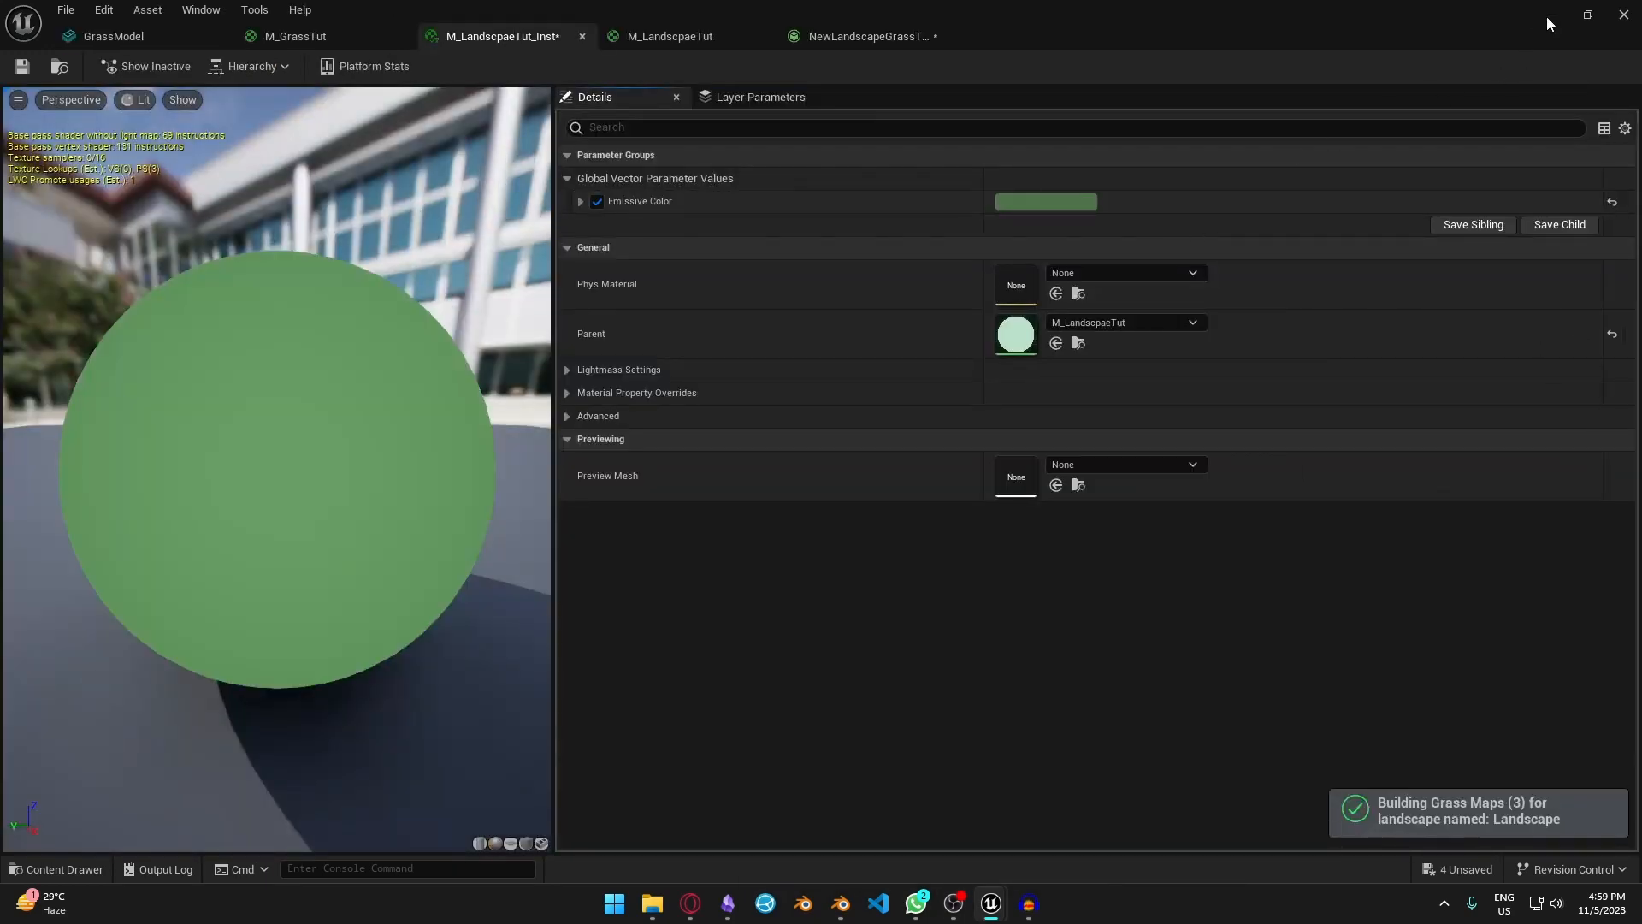
pyautogui.click(1546, 17)
pyautogui.moveTo(729, 372); pyautogui.dragTo(449, 436, button='right')
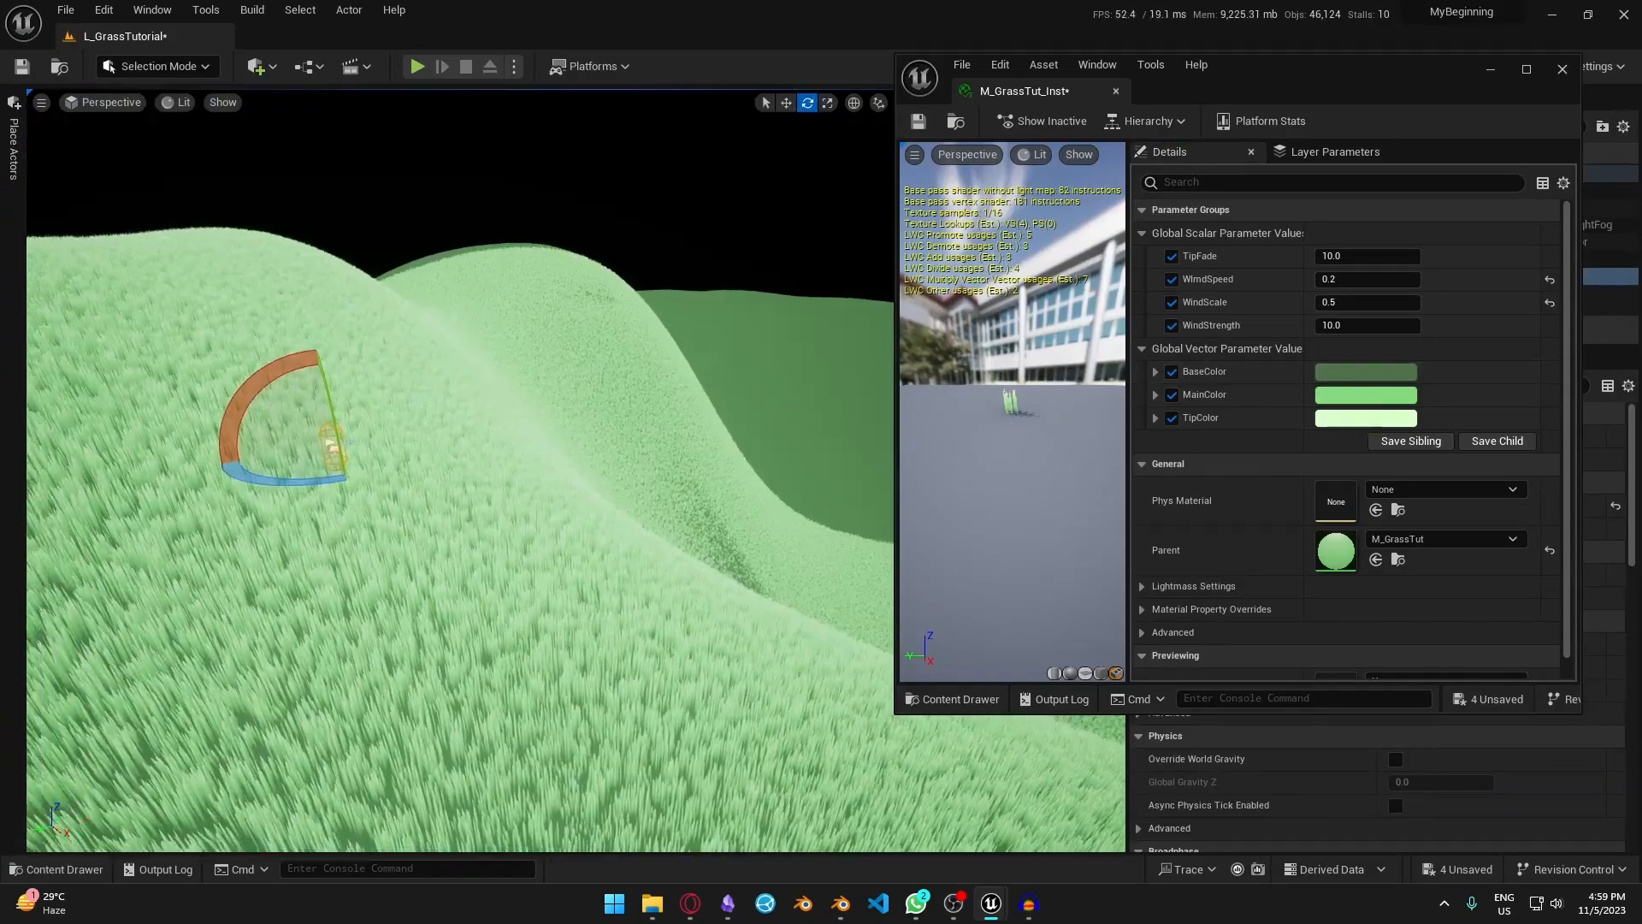
pyautogui.moveTo(449, 436); pyautogui.dragTo(257, 509, button='right')
# - Brighten BaseColor in M_GrassTut_Inst to a value of 0.25 and apply the same green to the landscape material instance
pyautogui.click(1382, 371)
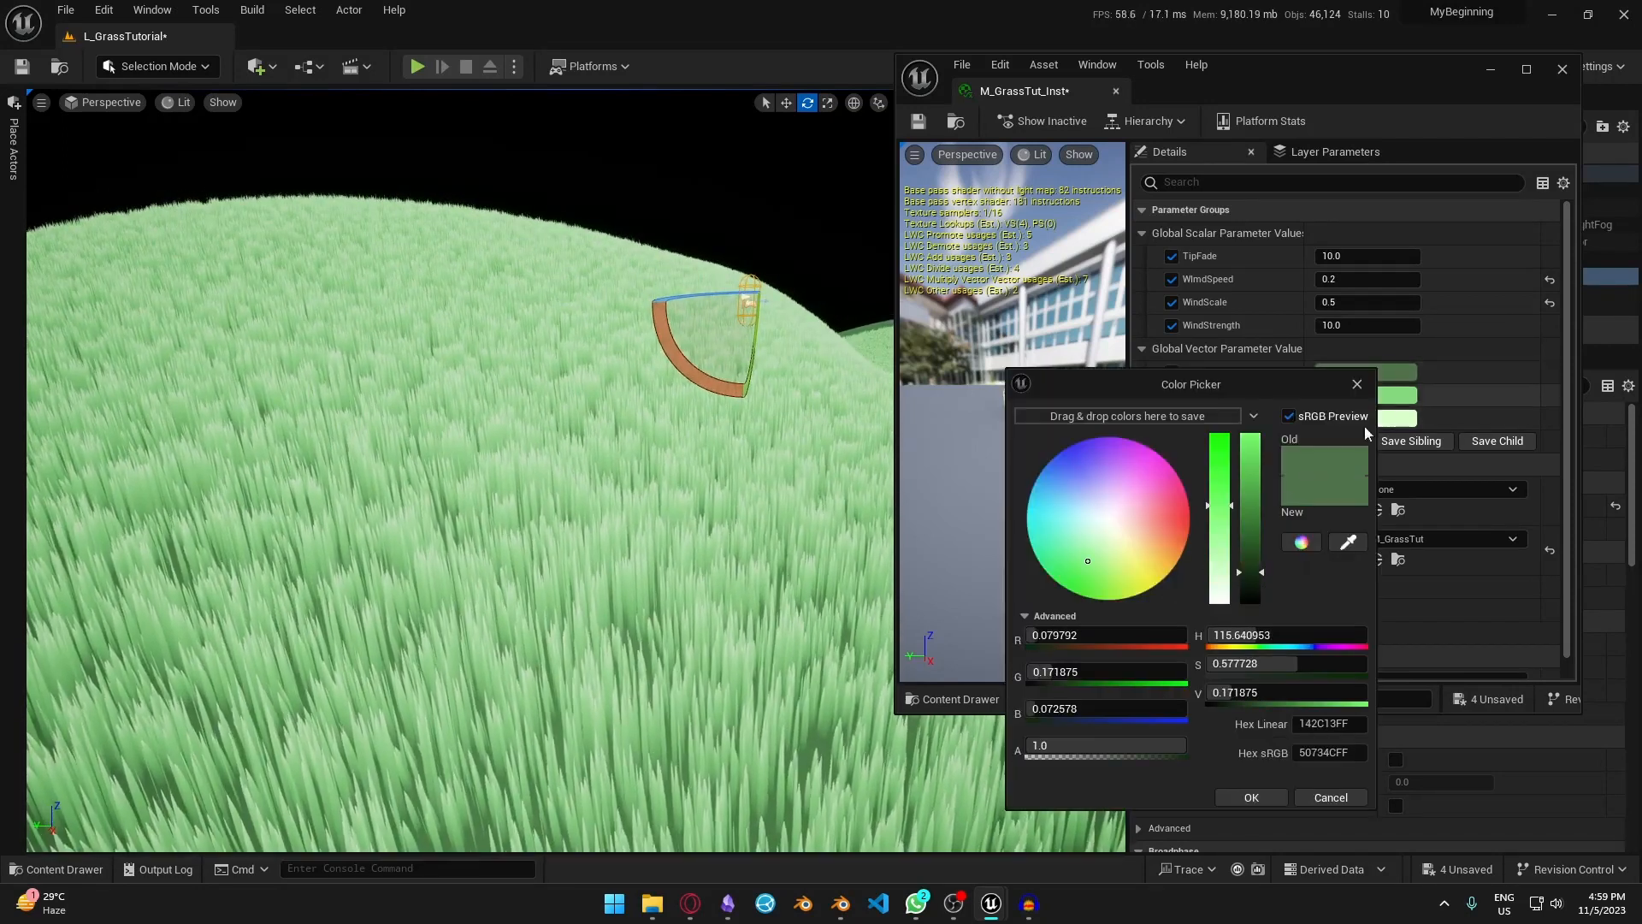
pyautogui.moveTo(1251, 572); pyautogui.dragTo(1253, 559)
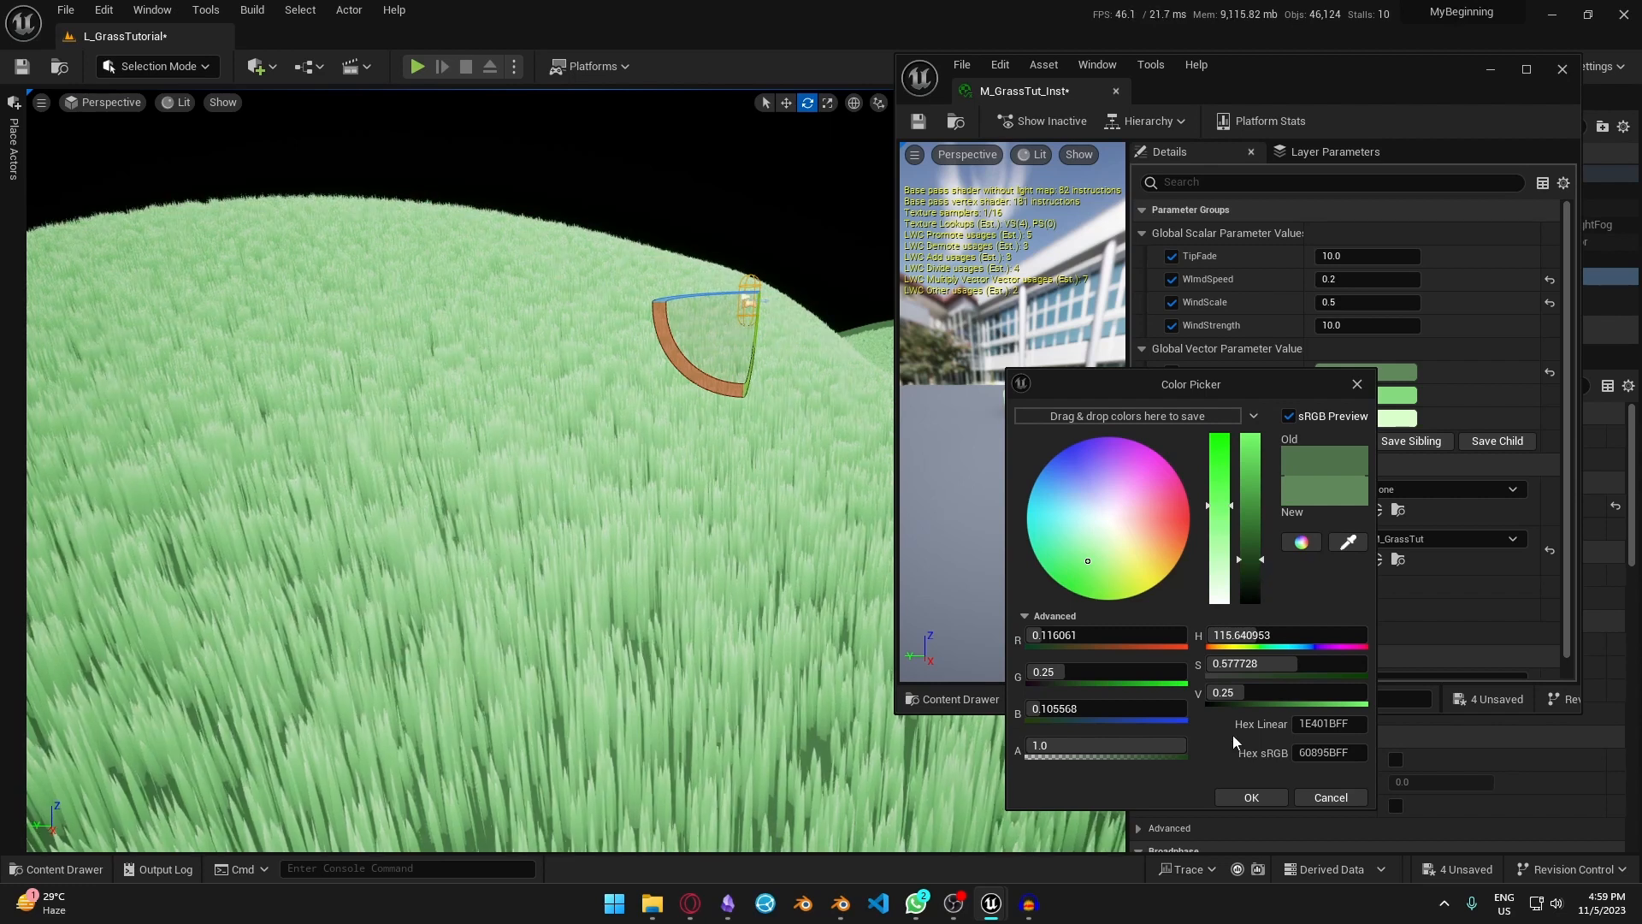
pyautogui.click(1251, 797)
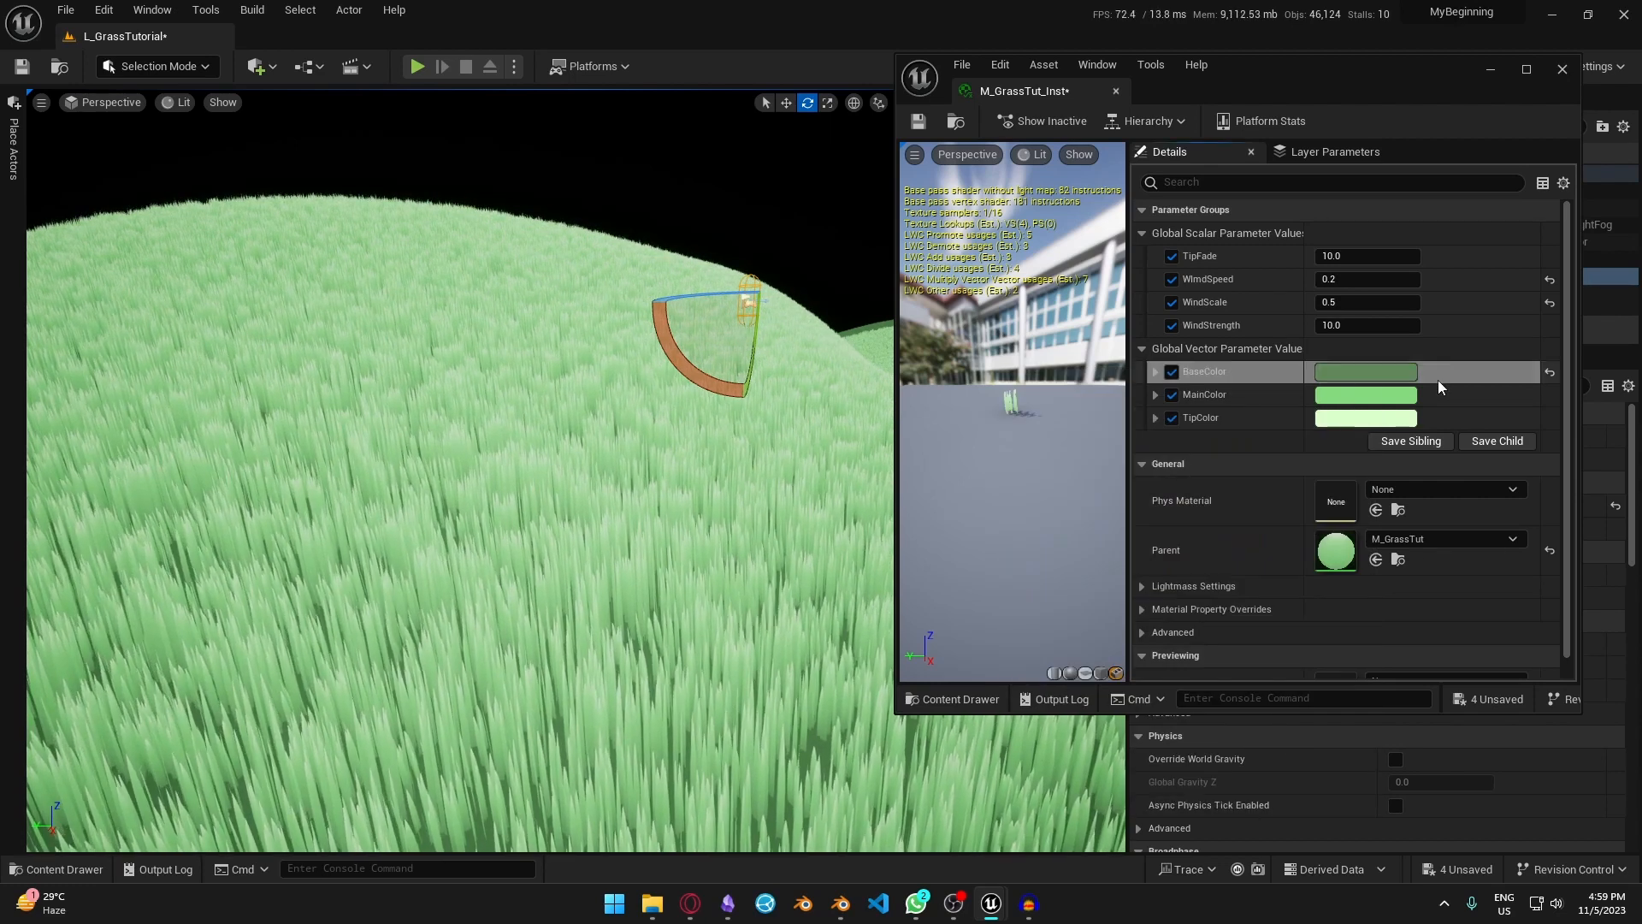
pyautogui.moveTo(991, 904)
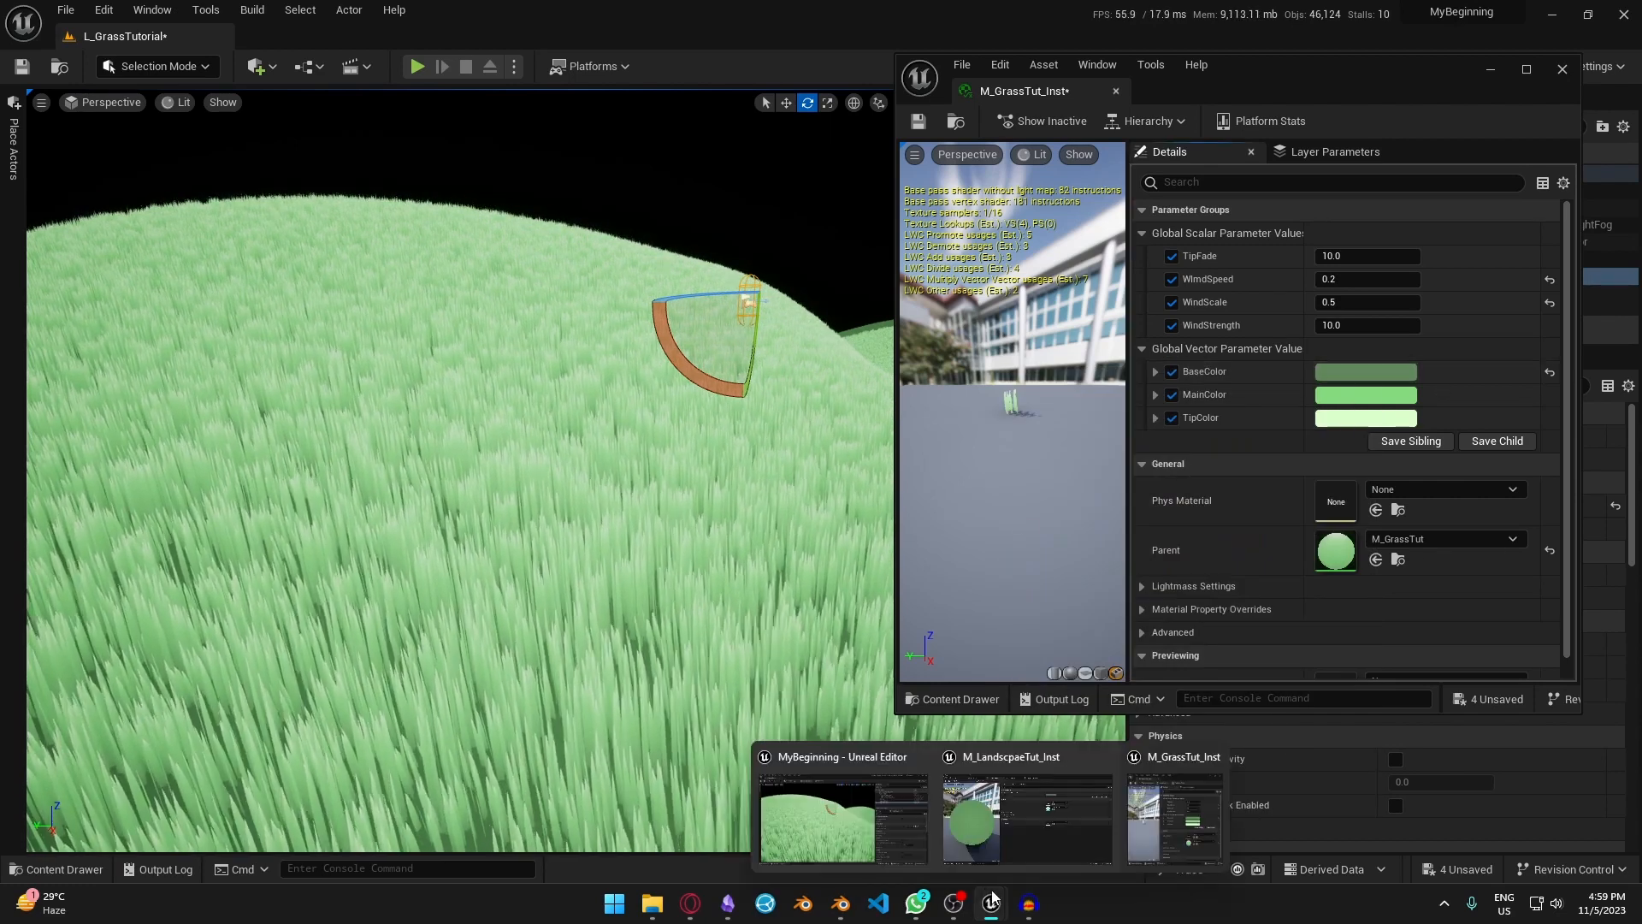
pyautogui.click(1018, 821)
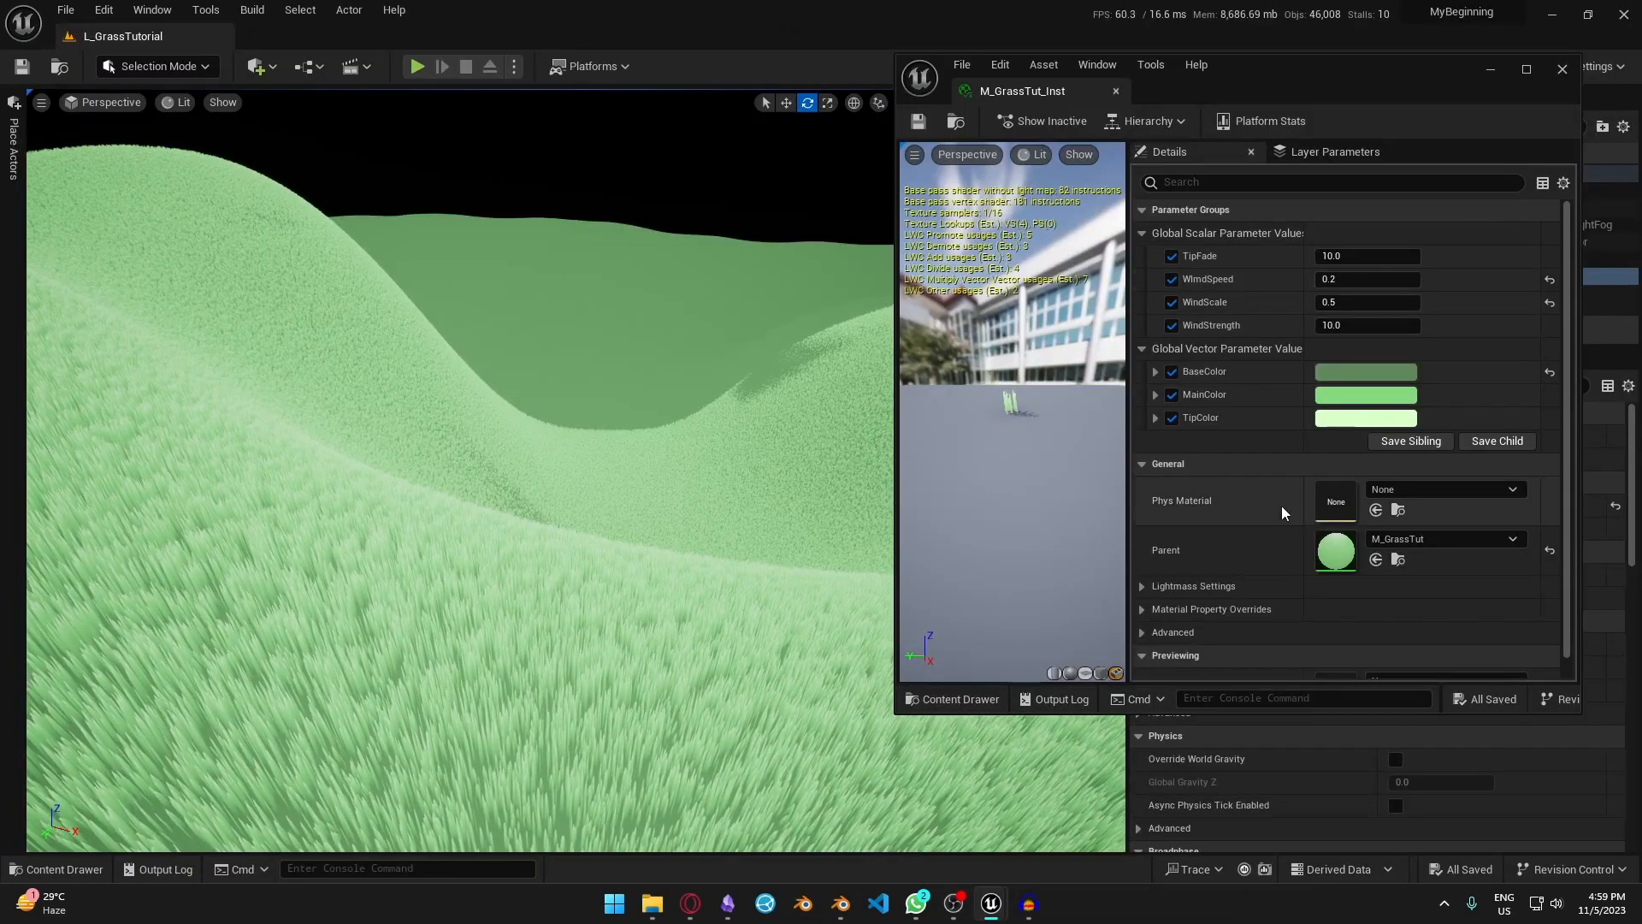
# - Open the parent material M_GrassTut and move the color node group up, leaving free space above the wind nodes
pyautogui.doubleClick(1332, 548)
pyautogui.scroll(-3, 1043, 438)
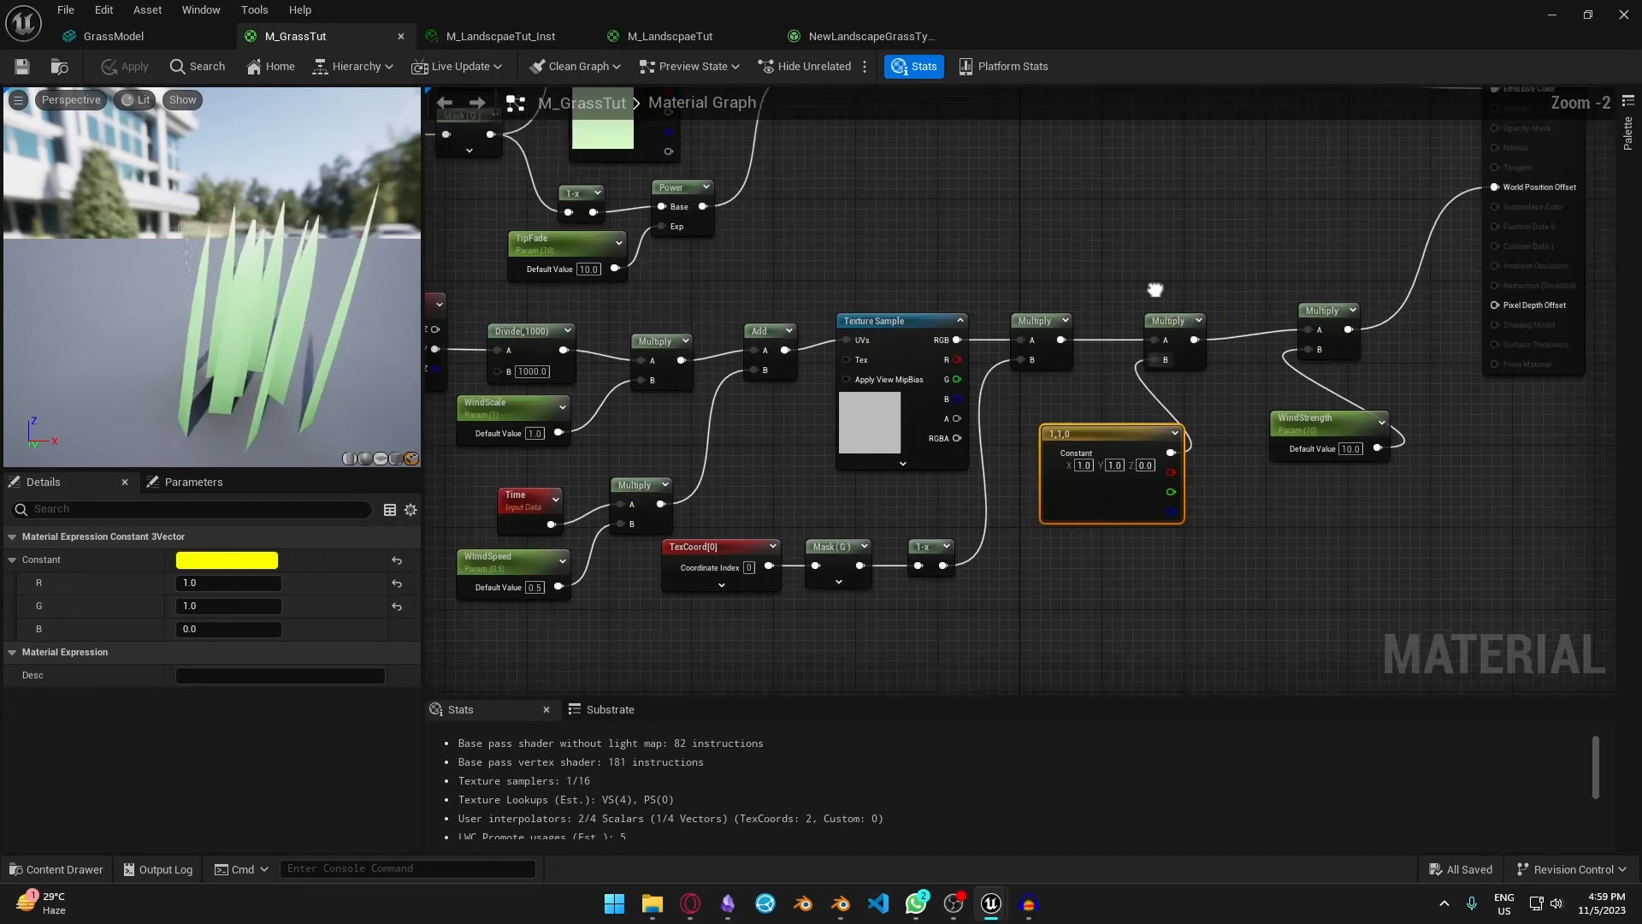
pyautogui.moveTo(474, 189); pyautogui.dragTo(720, 208, button='right')
pyautogui.moveTo(739, 177); pyautogui.dragTo(1164, 473)
pyautogui.moveTo(1156, 317); pyautogui.dragTo(1159, 194)
pyautogui.click(1134, 317)
# - Duplicate the TipColor parameter, rename the copy DistantColor, and place it below the second Lerp node
pyautogui.click(1011, 221)
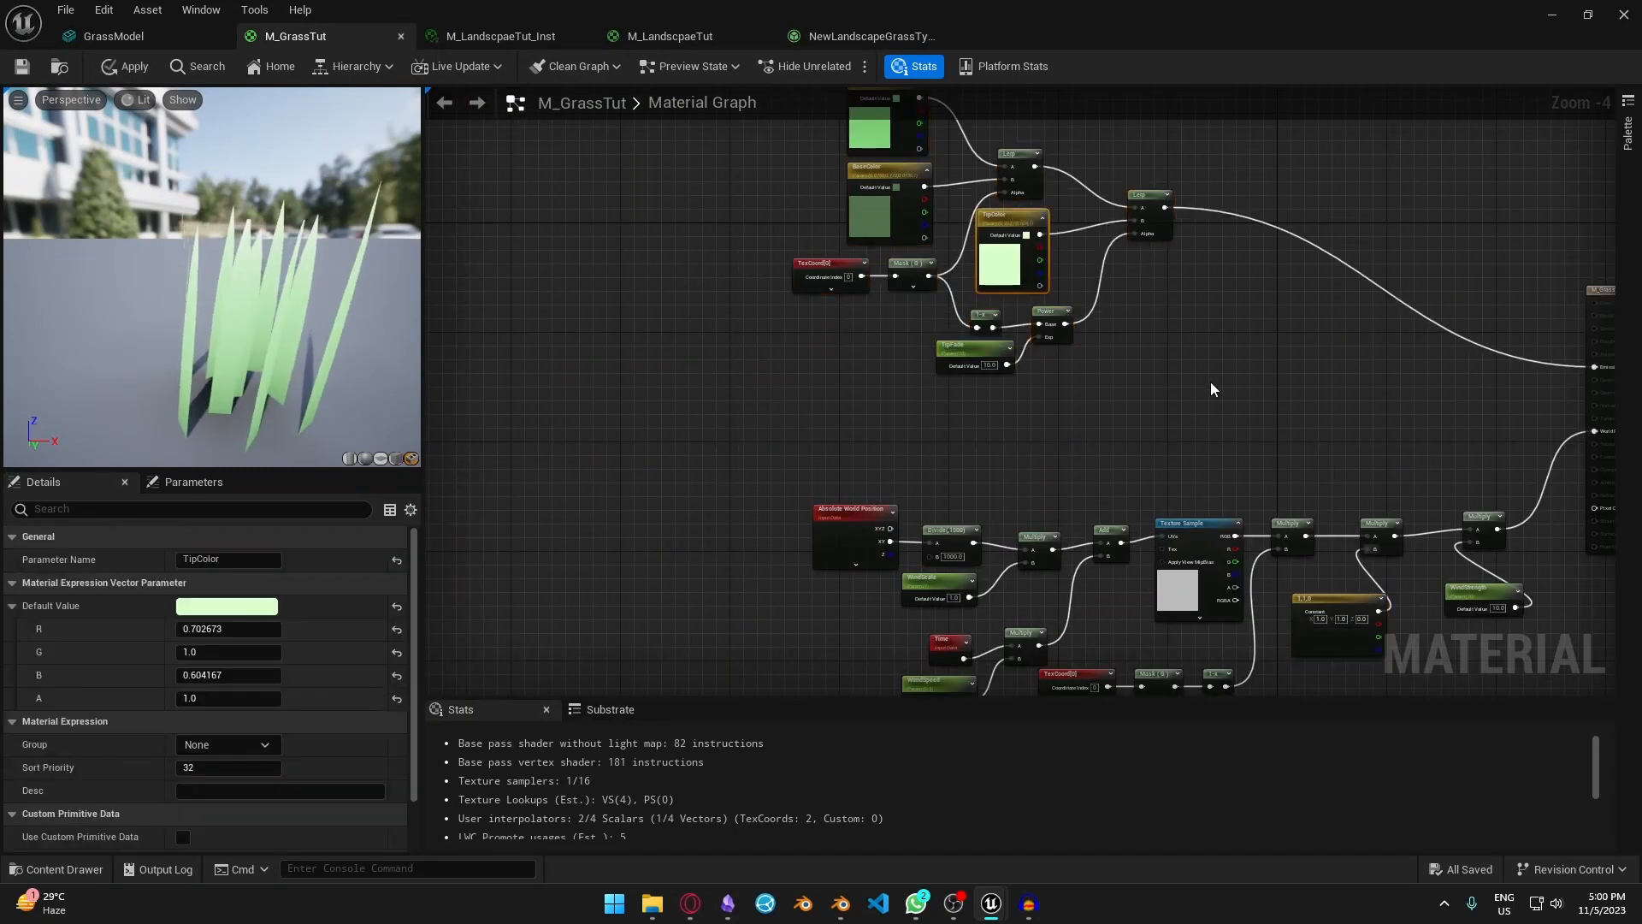
pyautogui.hotkey('ctrl', 'v')
pyautogui.moveTo(1228, 377); pyautogui.dragTo(1178, 311)
pyautogui.click(199, 560)
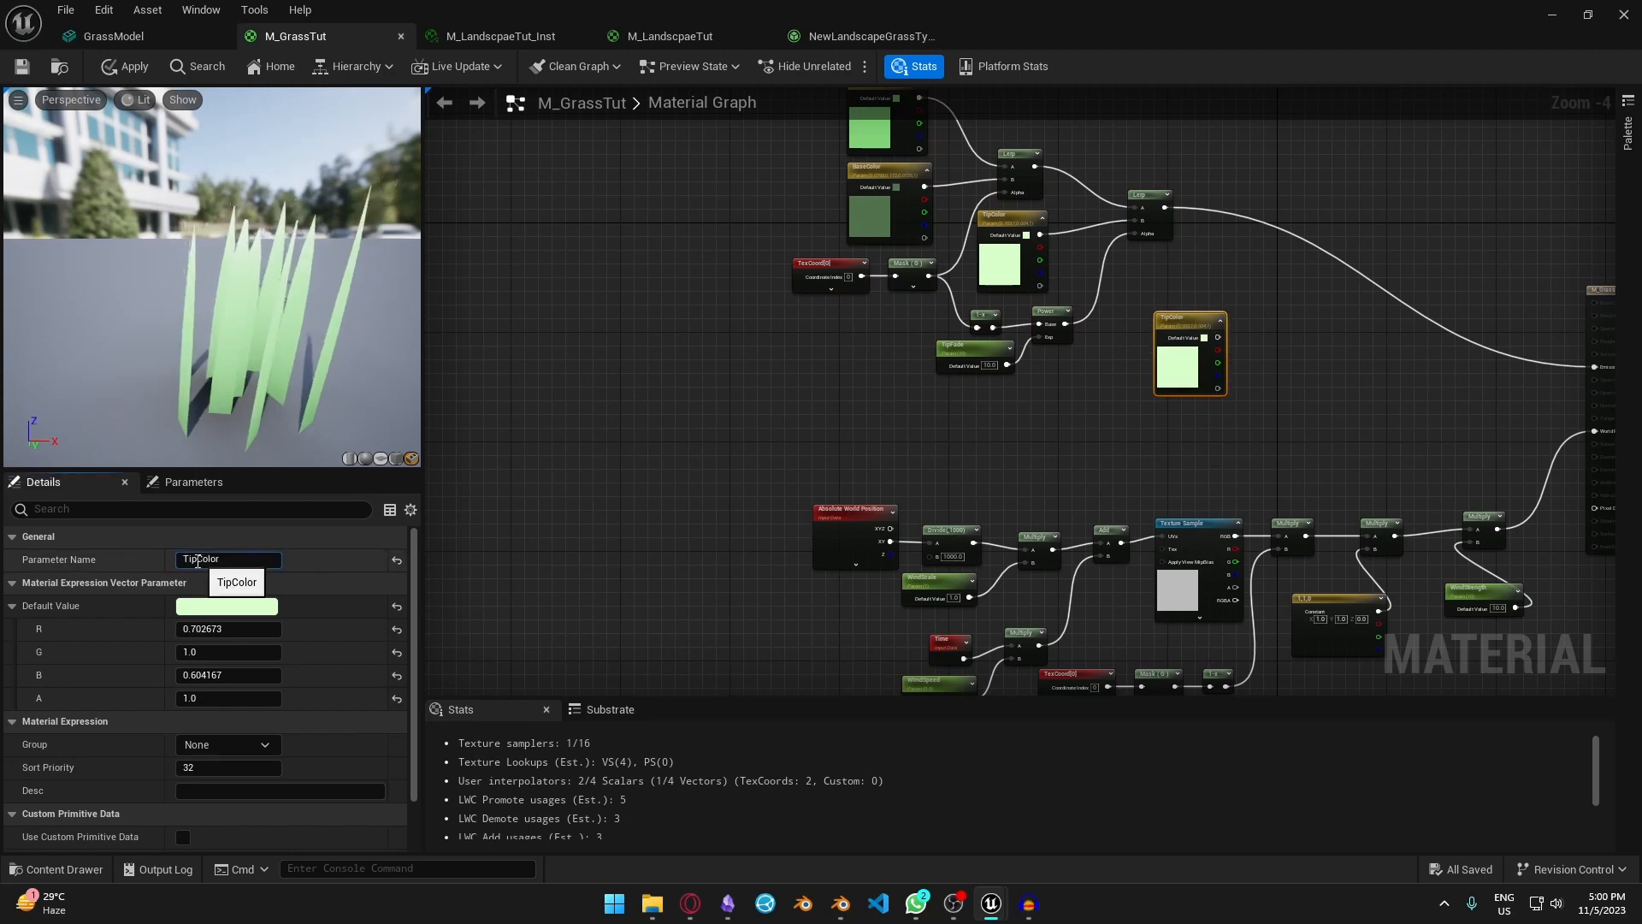
pyautogui.write('Distant')
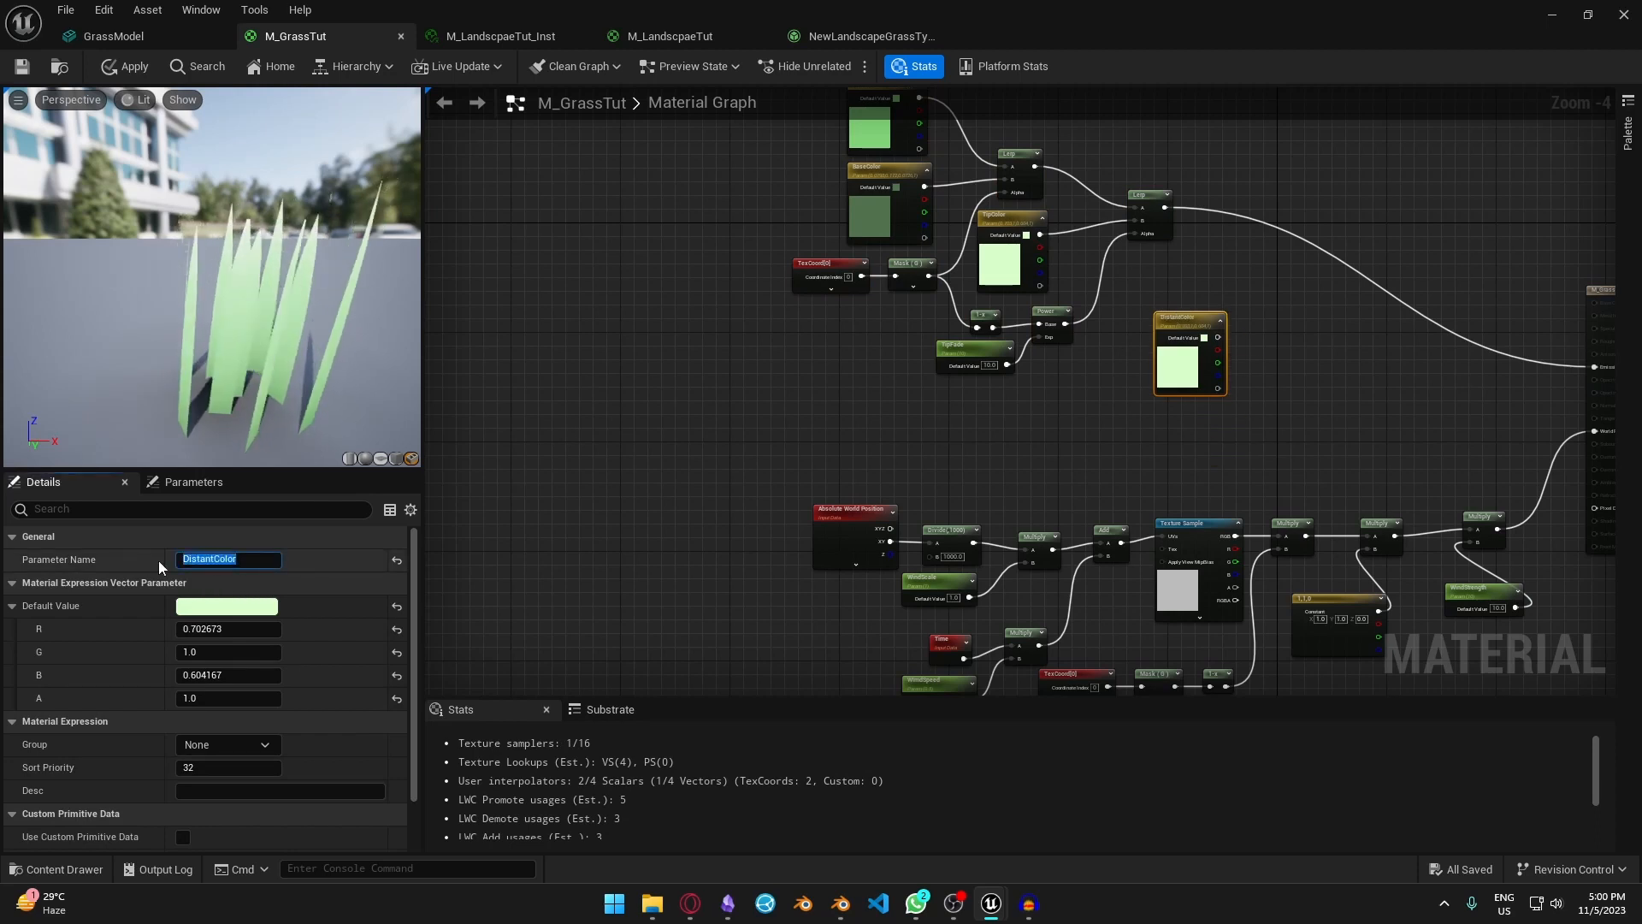
pyautogui.click(1191, 409)
pyautogui.moveTo(1164, 370); pyautogui.dragTo(1108, 362)
# - Add a third Lerp taking the second Lerp in A and DistantColor in B, and connect its output to Emissive Color
pyautogui.scroll(2, 1227, 234)
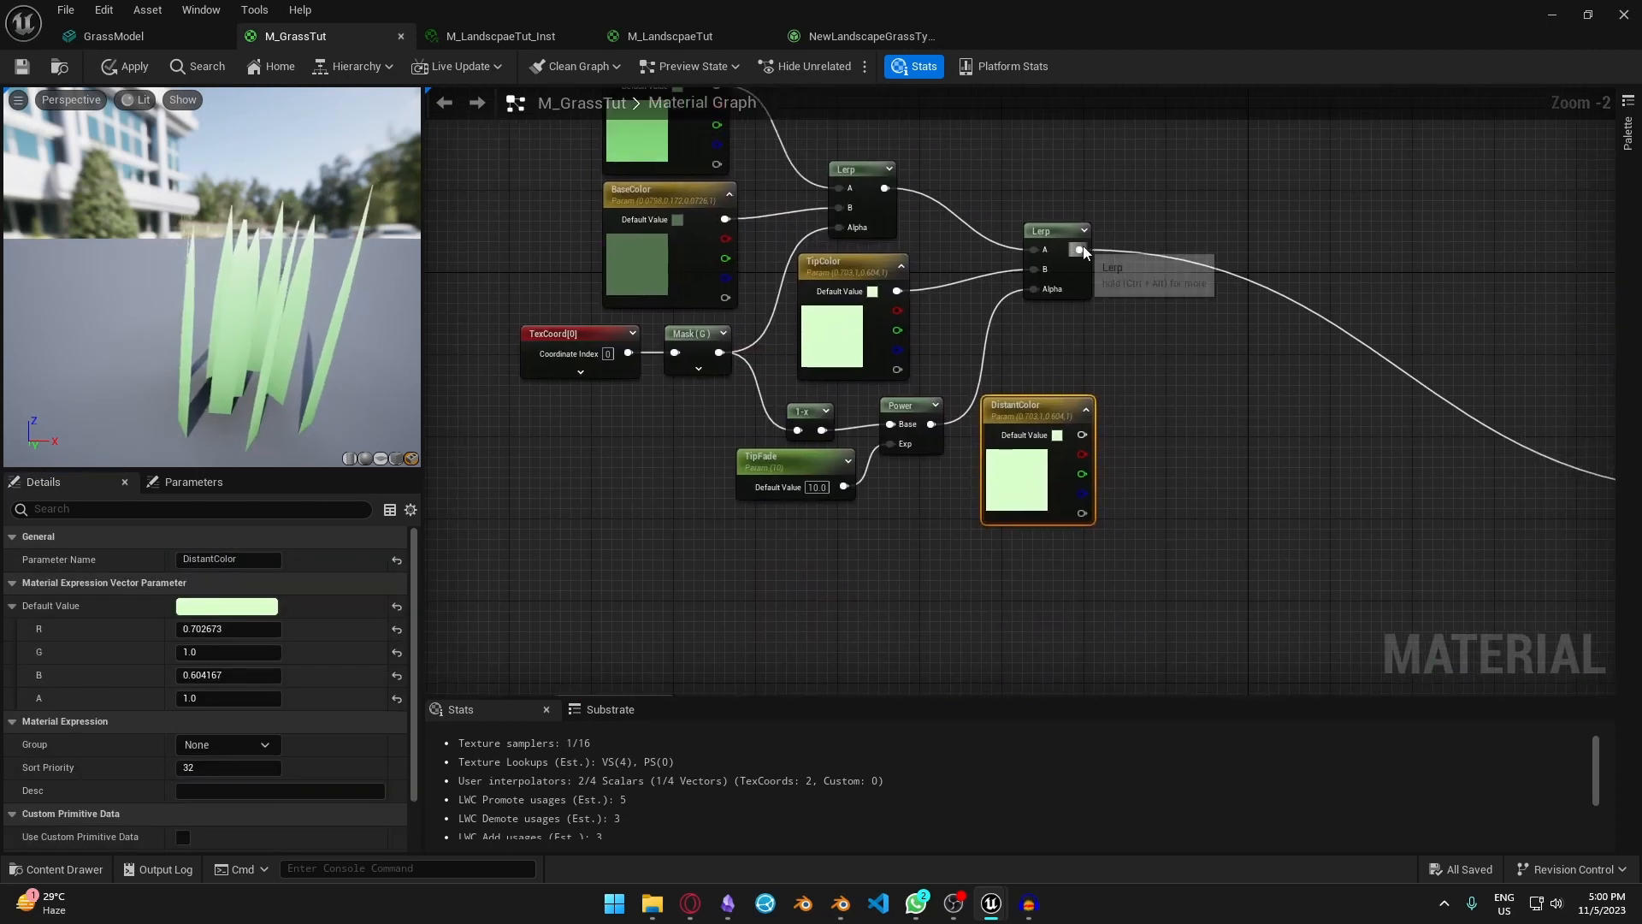
pyautogui.moveTo(1080, 250); pyautogui.dragTo(1283, 374)
pyautogui.write('lerp')
pyautogui.press('Return')
pyautogui.moveTo(1082, 434); pyautogui.dragTo(1257, 416)
pyautogui.moveTo(1065, 405); pyautogui.dragTo(1115, 354)
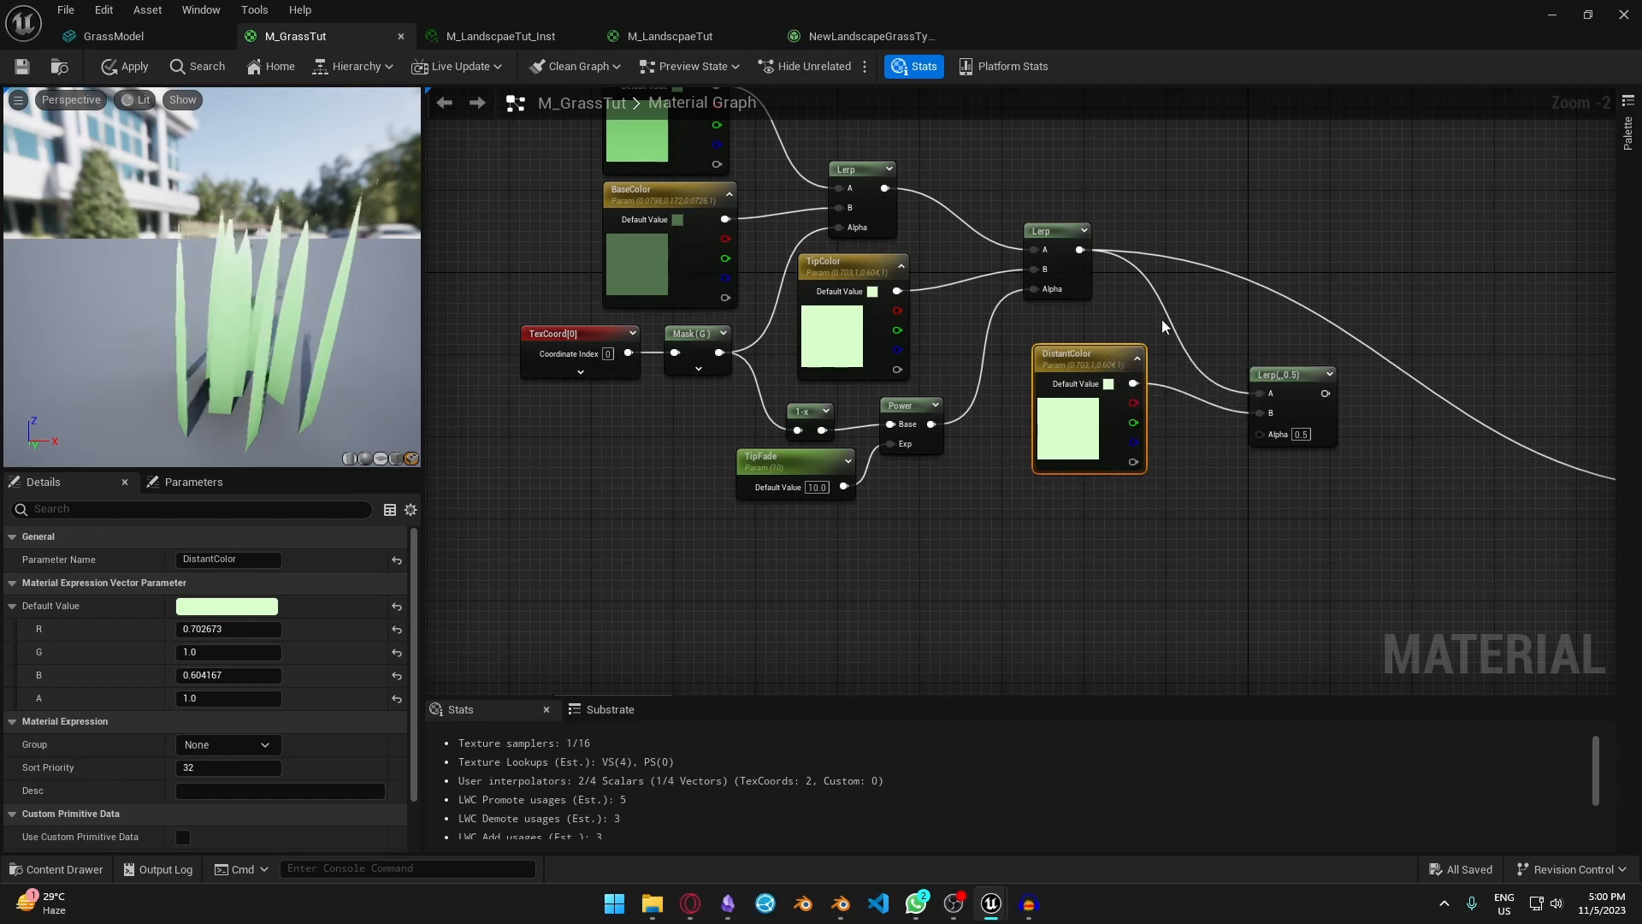
pyautogui.moveTo(1348, 404); pyautogui.dragTo(1004, 332, button='right')
pyautogui.moveTo(982, 321); pyautogui.dragTo(1360, 430)
pyautogui.moveTo(931, 388); pyautogui.dragTo(1147, 376, button='right')
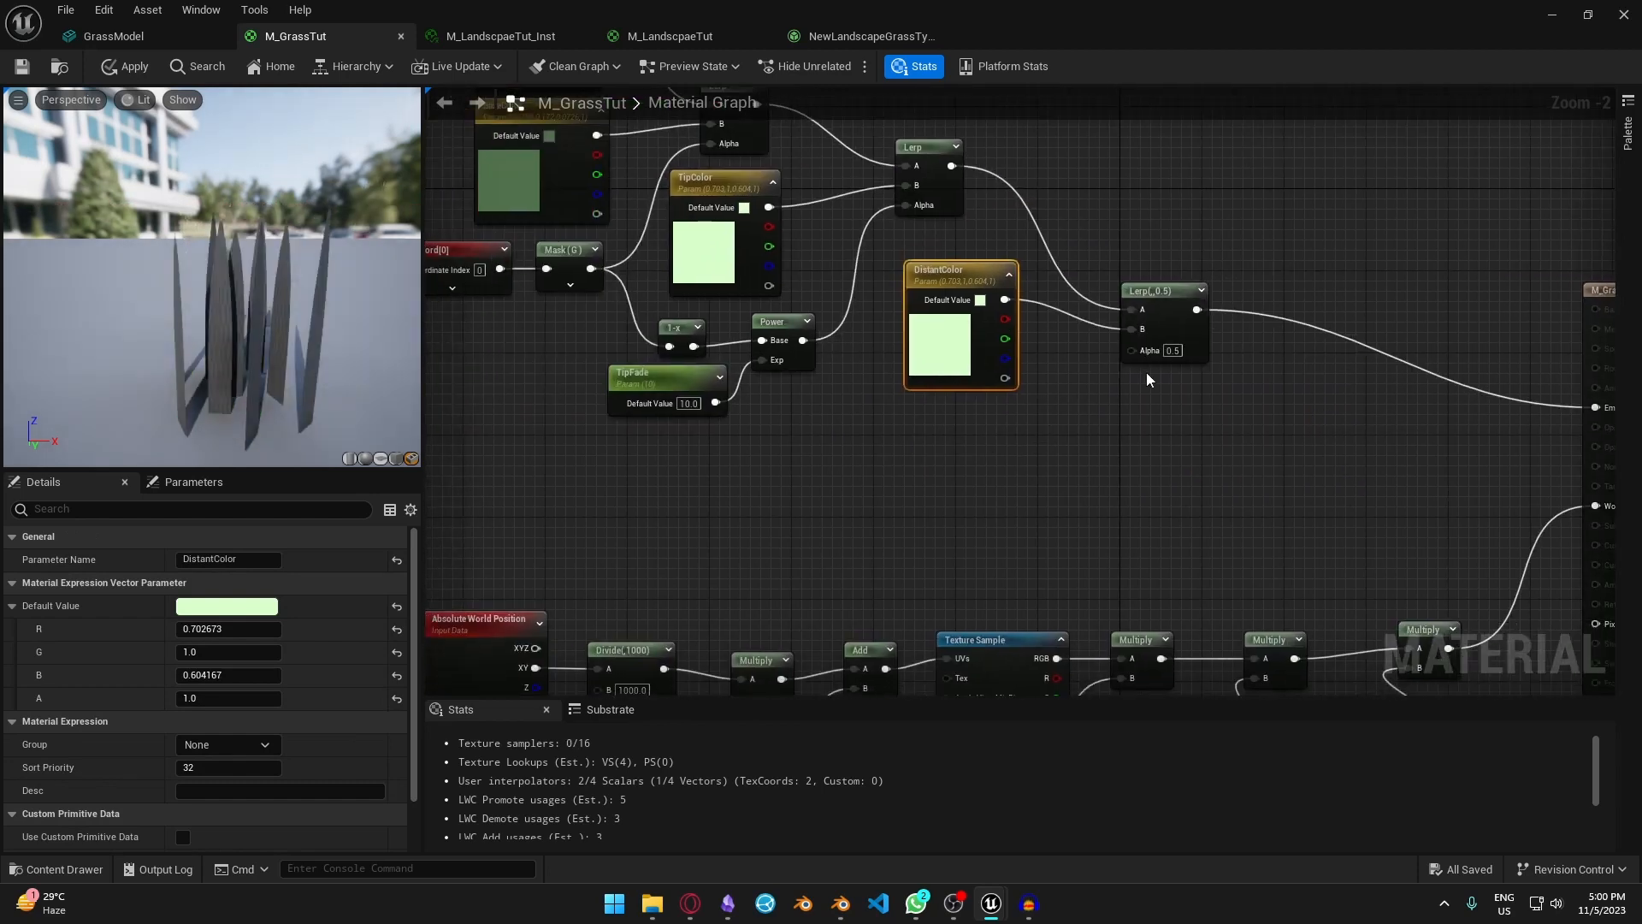
# - Add a PixelDepth node and feed it through a new Divide node into the Alpha of the last Lerp
pyautogui.rightClick(1010, 462)
pyautogui.write('pixel d')
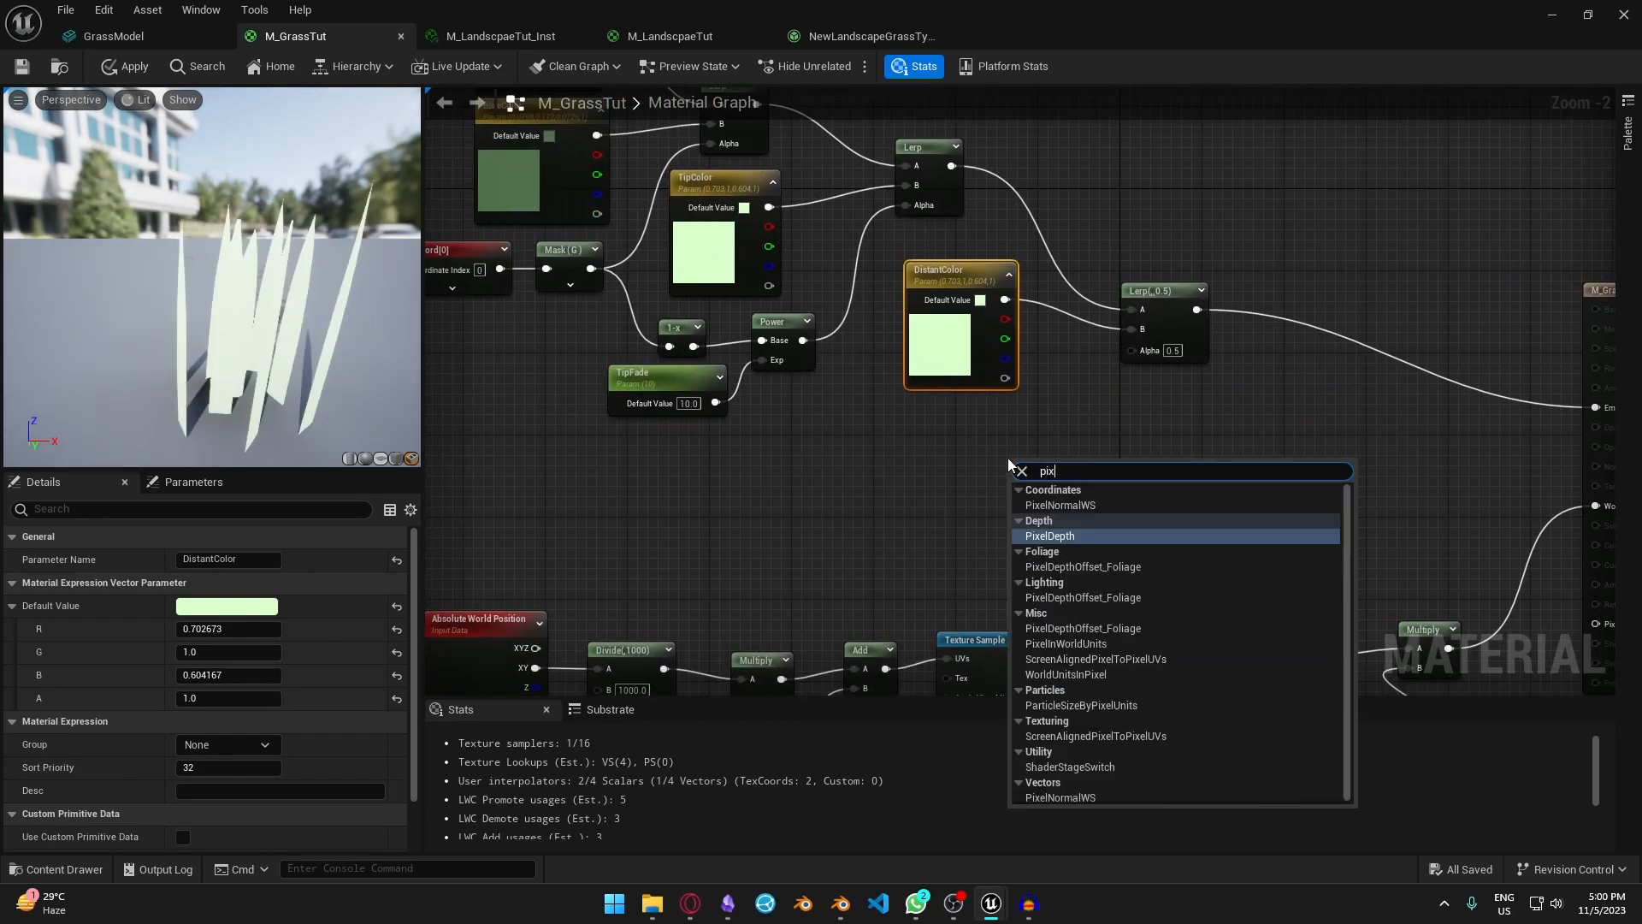
pyautogui.press('Return')
pyautogui.moveTo(1026, 467); pyautogui.dragTo(1132, 350)
pyautogui.write('divide')
pyautogui.press('Return')
# - Add a Distance scalar parameter with default value 10000, connect it to the Divide's B input, and save M_GrassTut
pyautogui.moveTo(1055, 453); pyautogui.dragTo(1173, 423, button='right')
pyautogui.press('s')
pyautogui.click(995, 480)
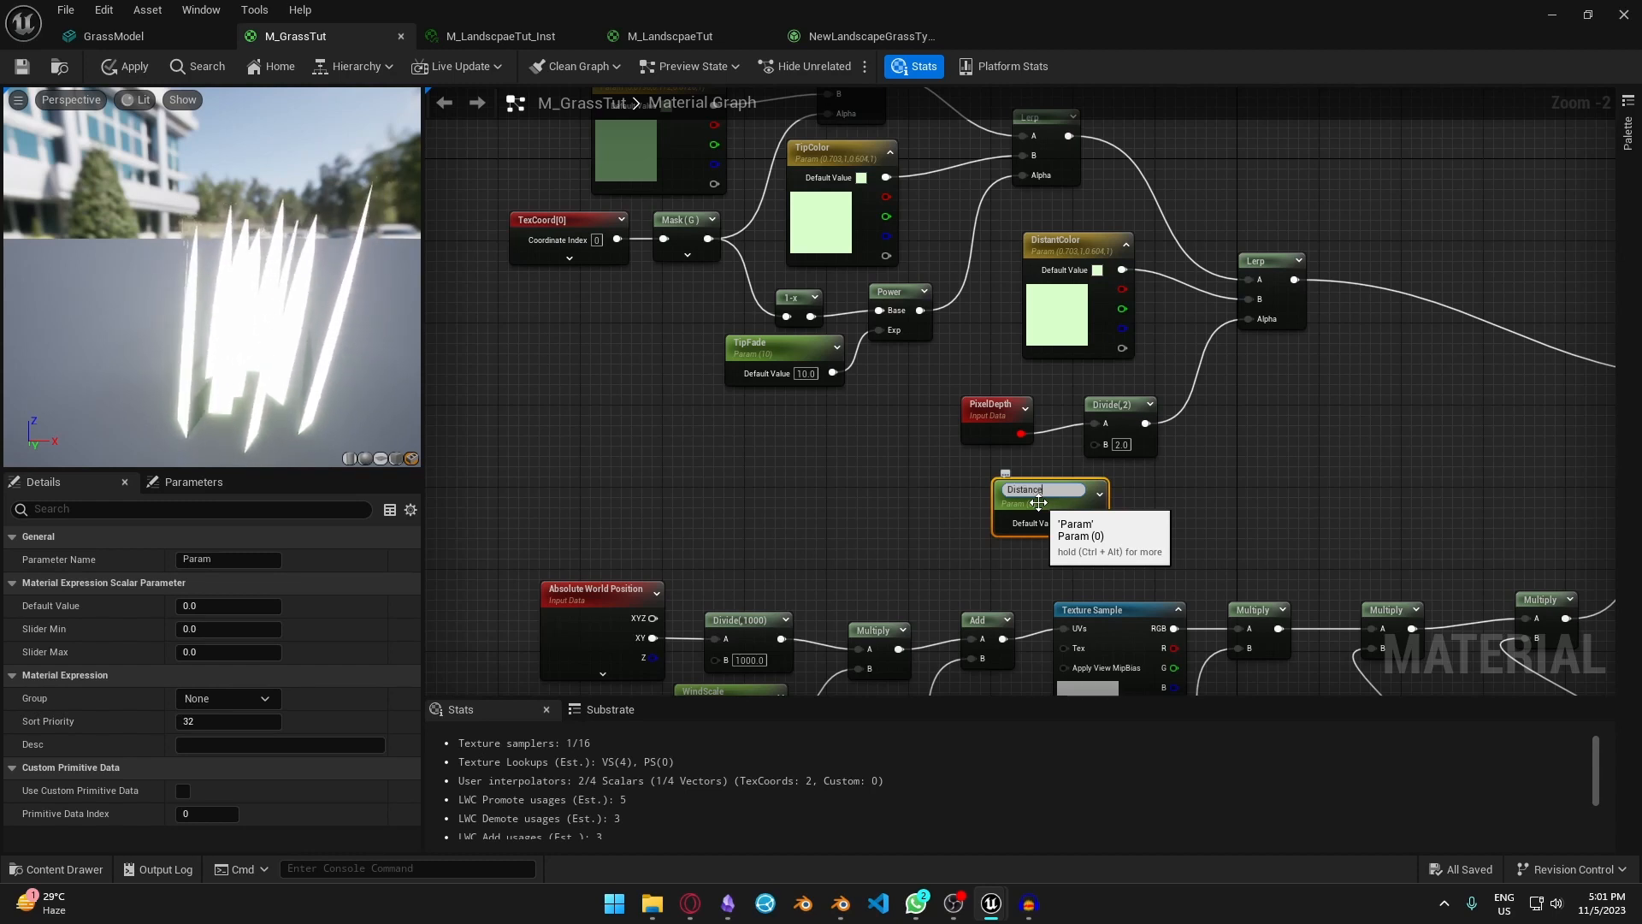
pyautogui.click(1074, 519)
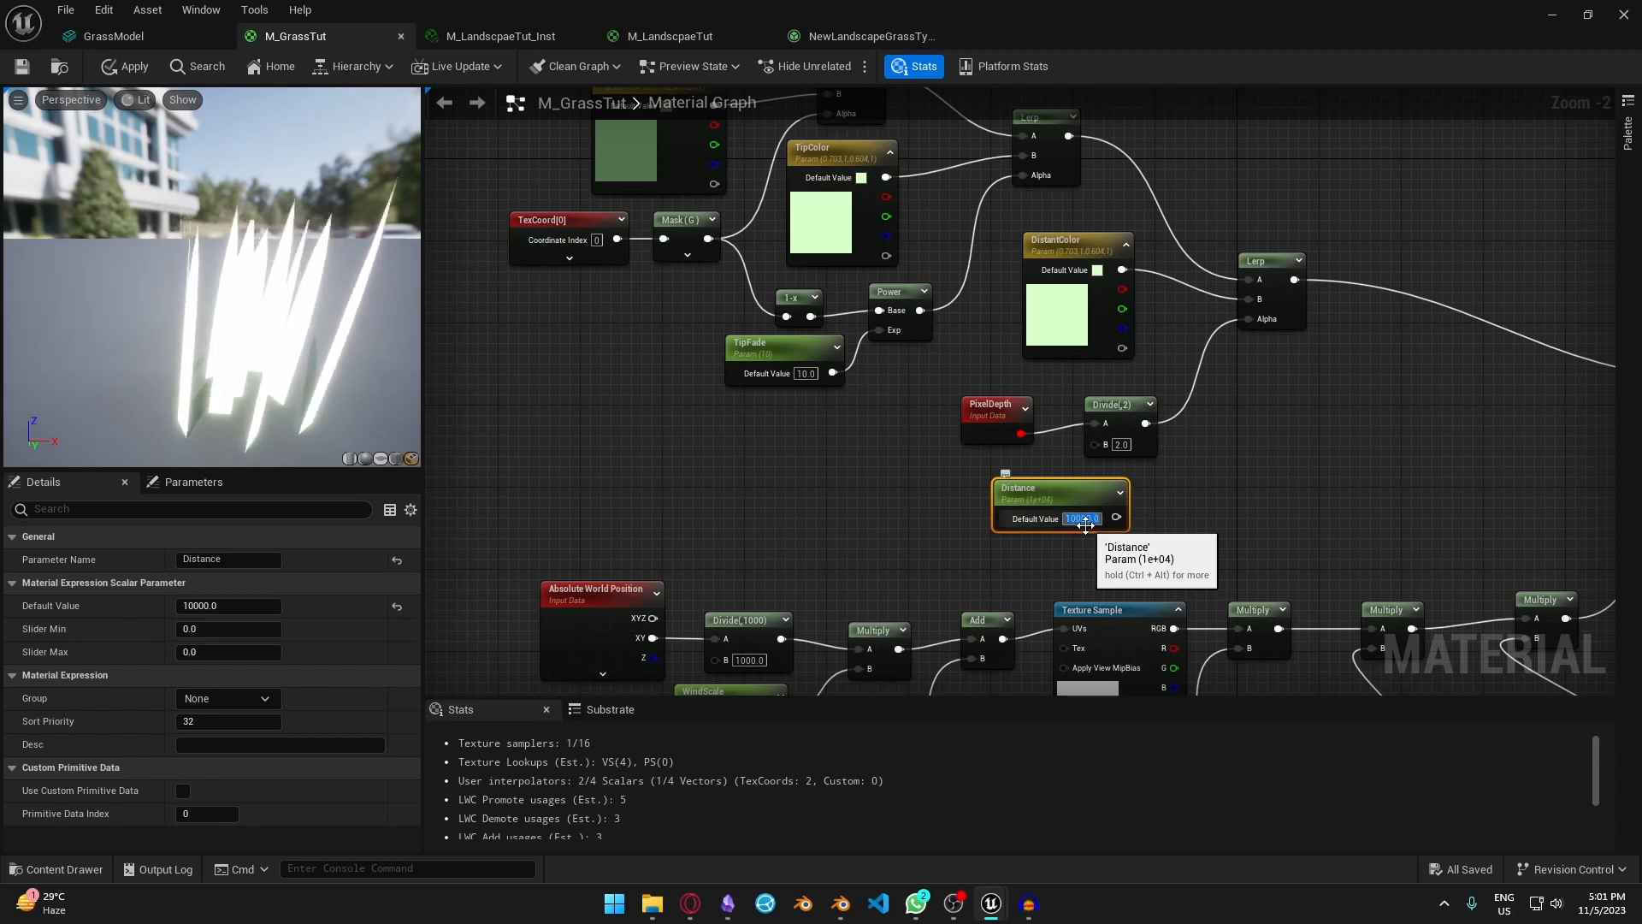
pyautogui.moveTo(1115, 517); pyautogui.dragTo(1005, 470)
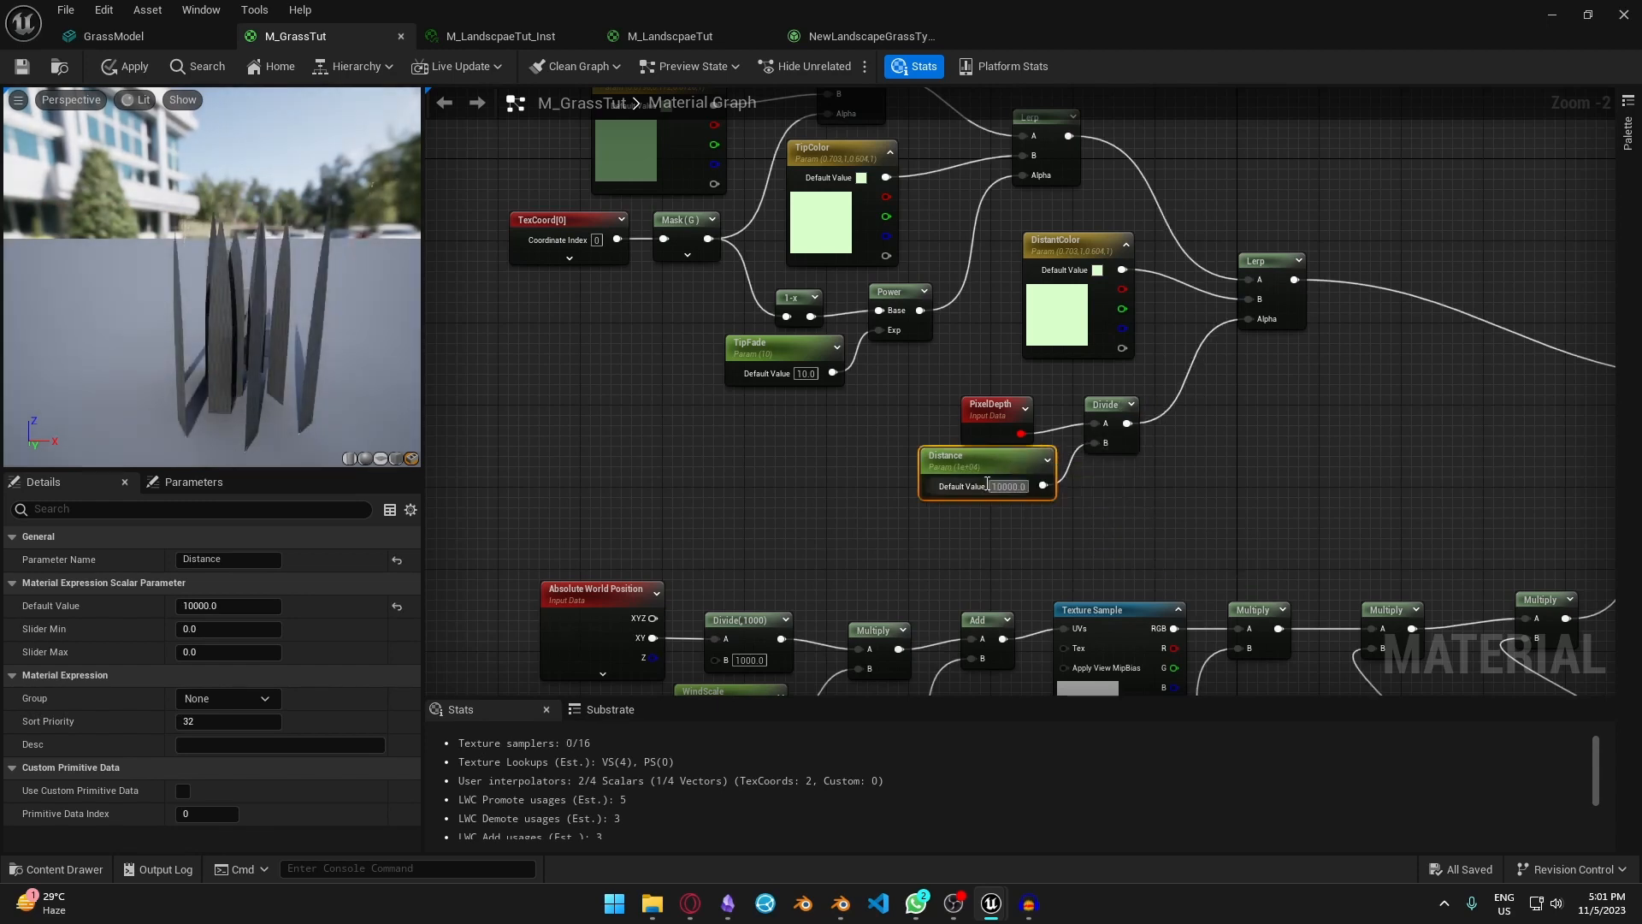
pyautogui.click(22, 67)
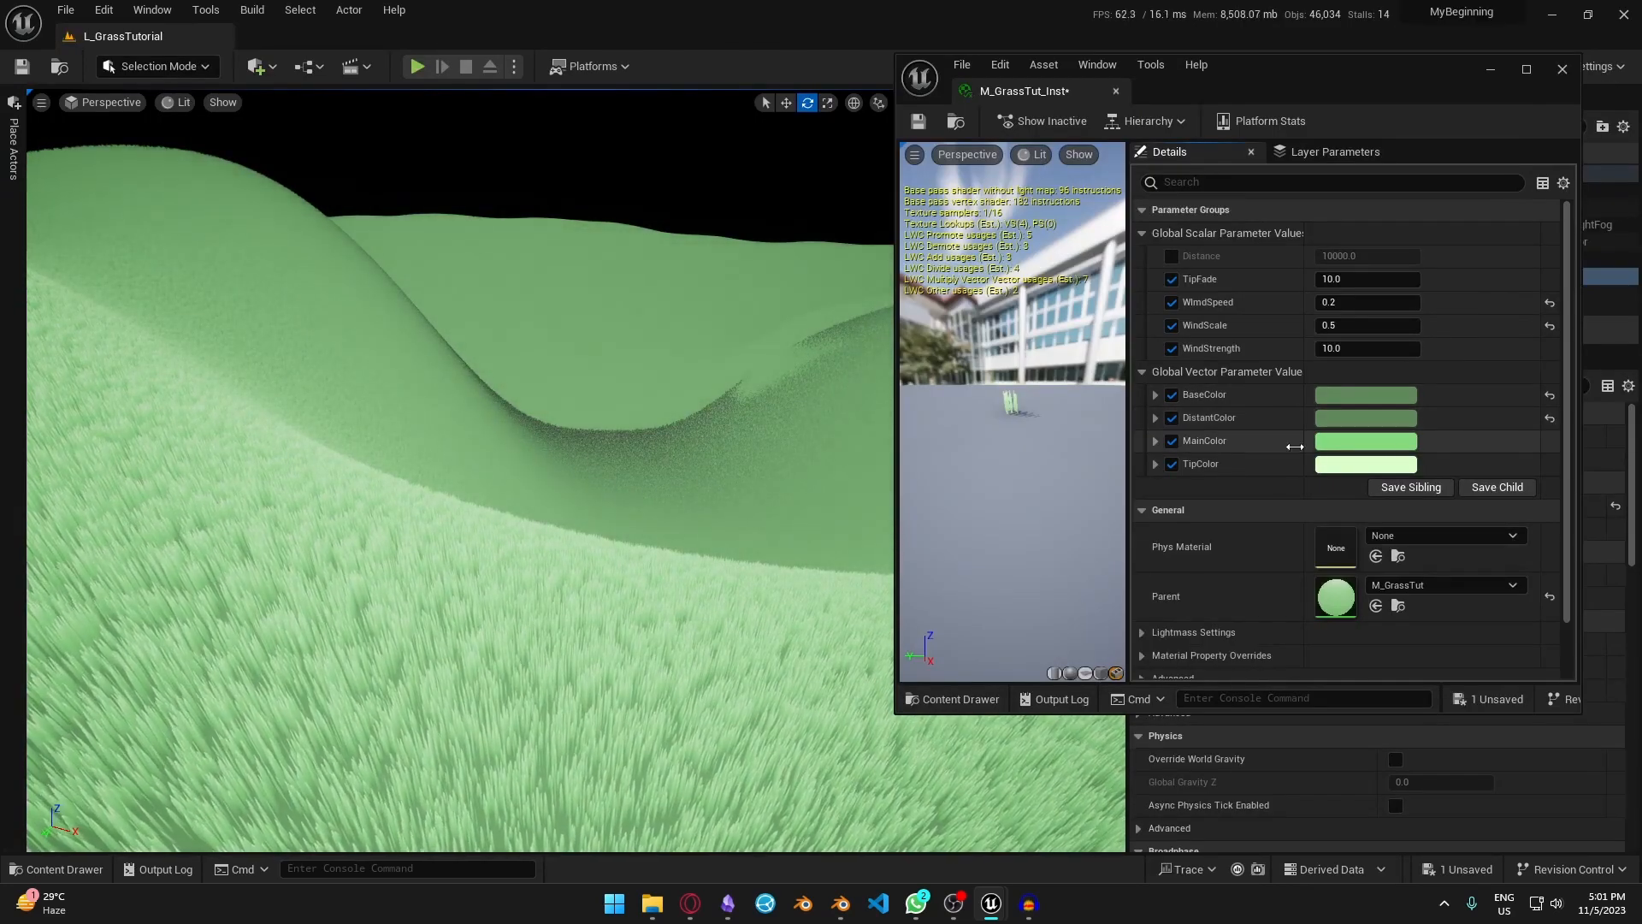
# - Search the placeable actors for "hdri" and place an HDRI Backdrop in the level
pyautogui.moveTo(678, 412); pyautogui.dragTo(533, 386, button='right')
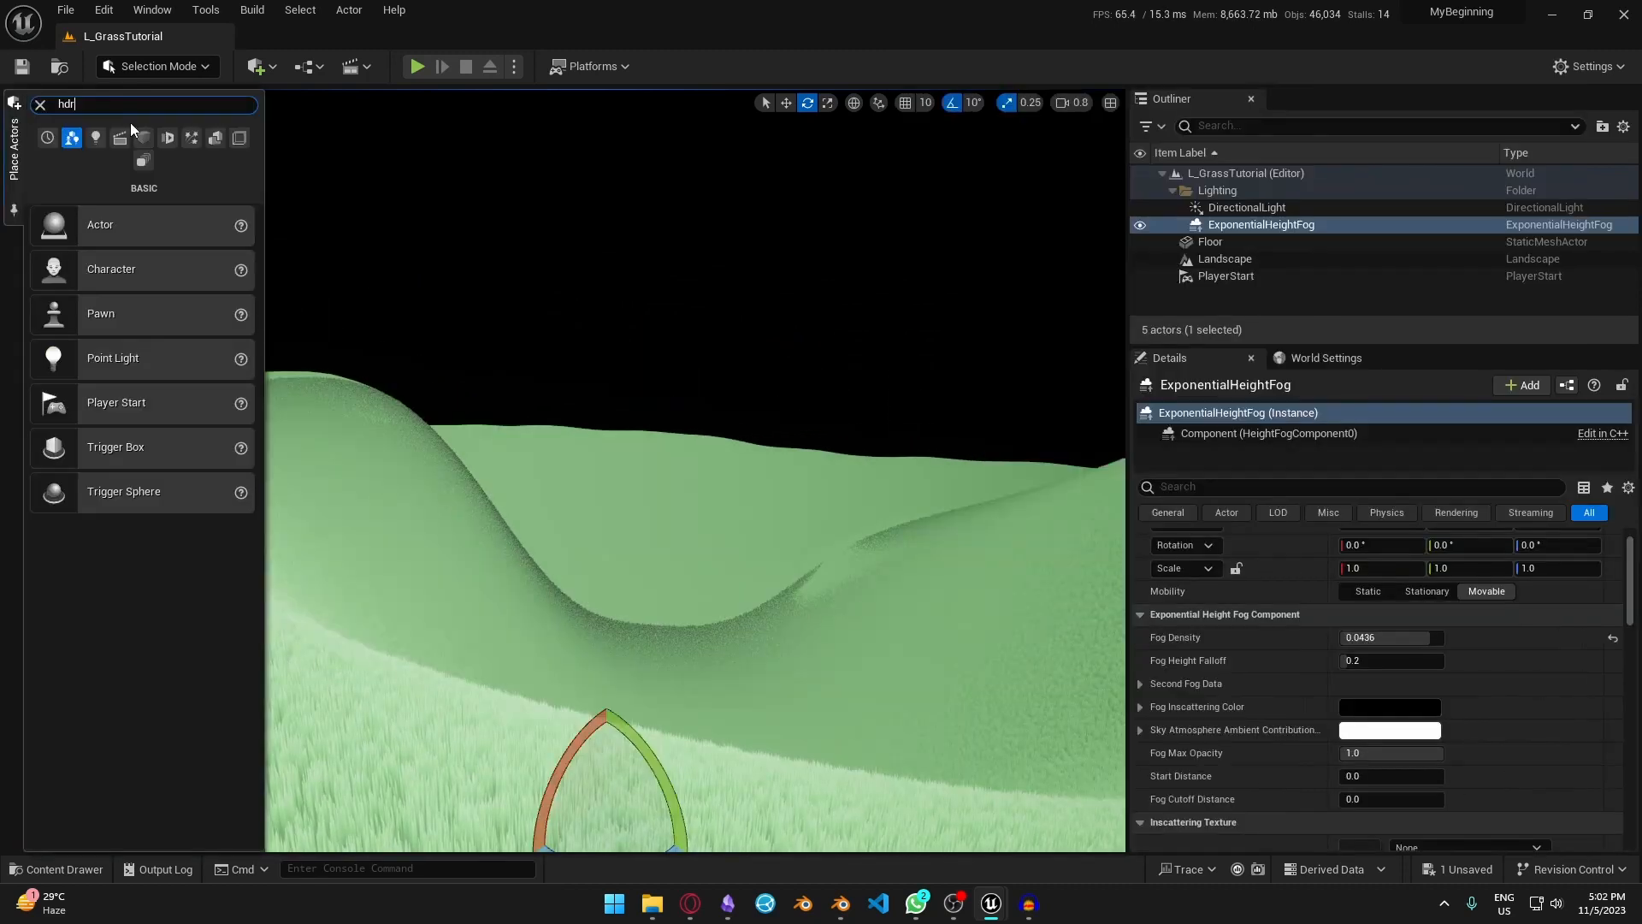
pyautogui.write('i')
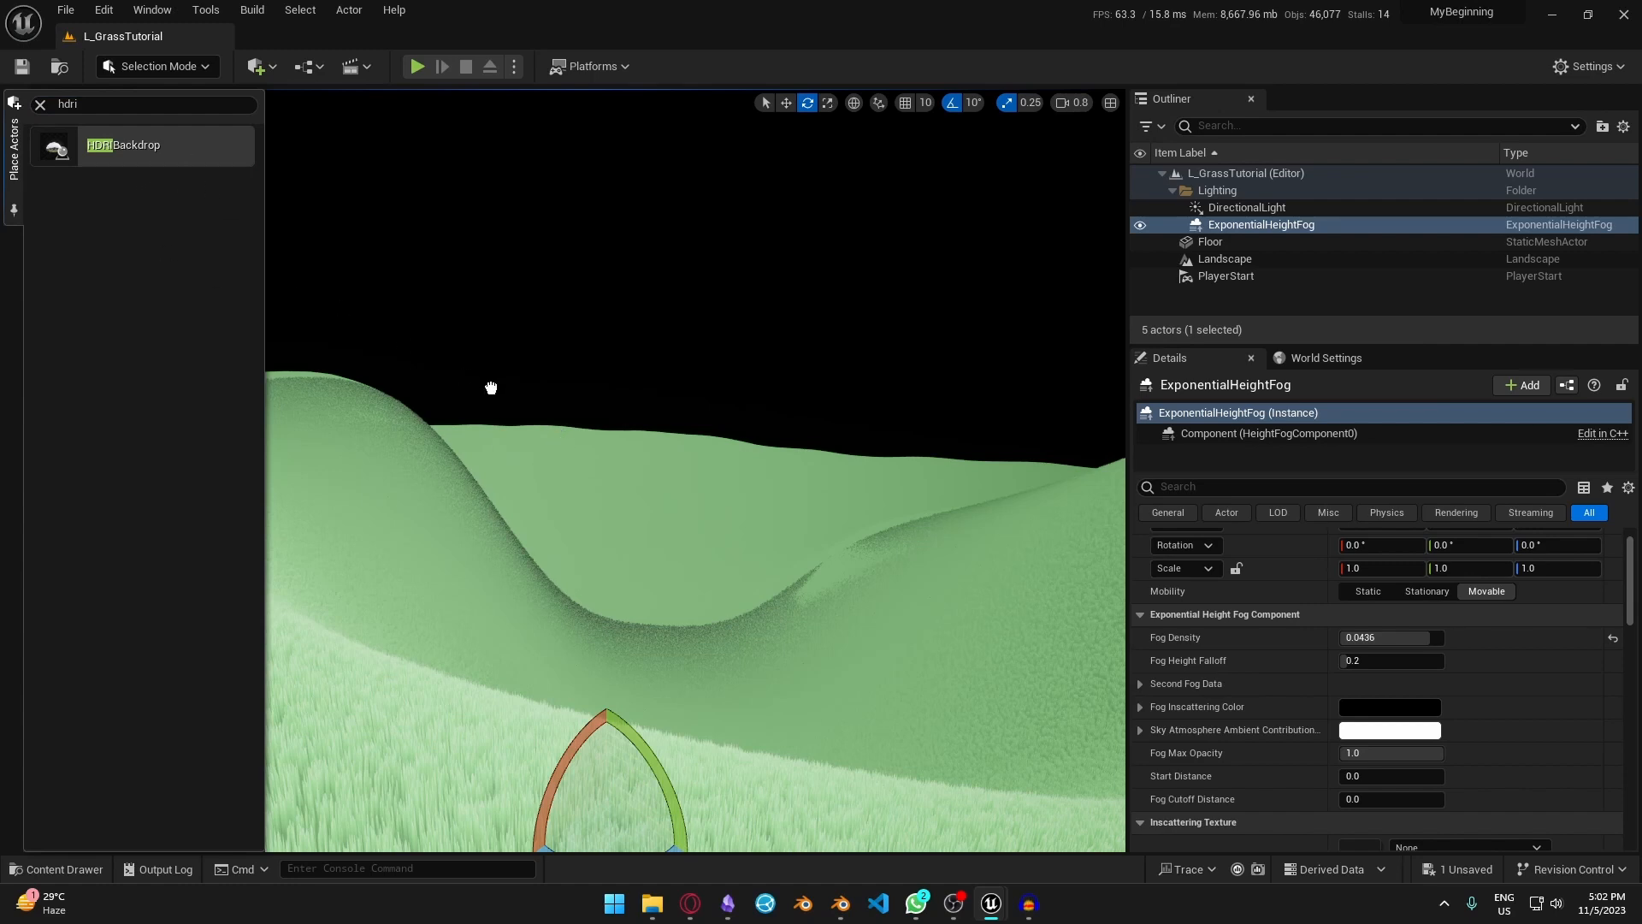
pyautogui.moveTo(491, 388); pyautogui.dragTo(616, 338)
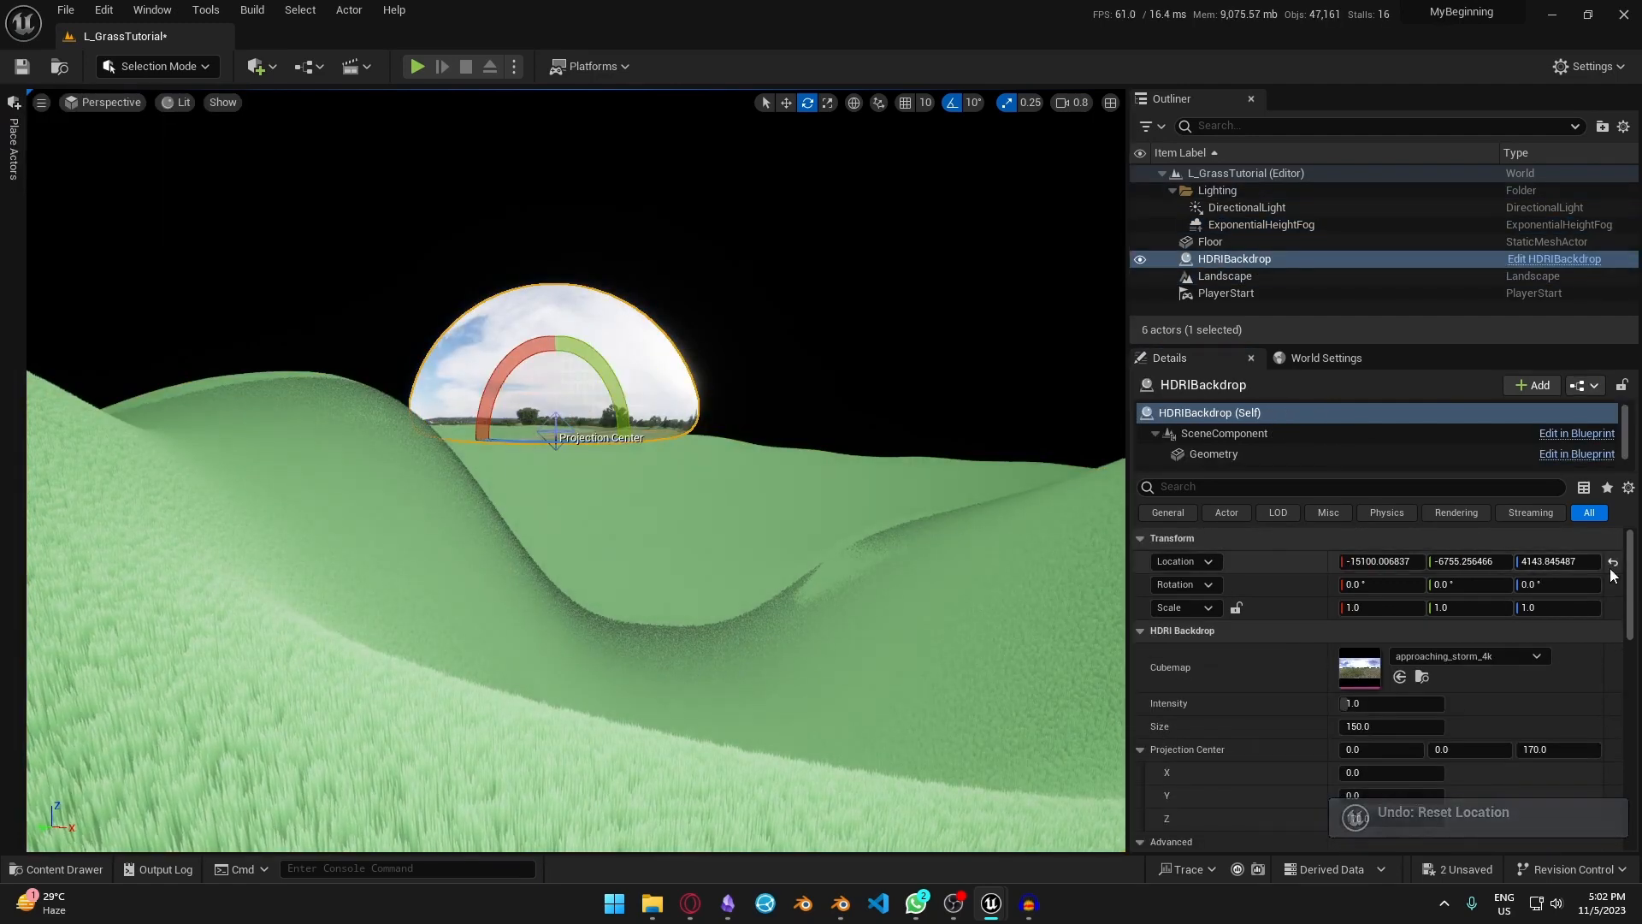
# - Set the HDRI Backdrop's size to 10000 and enable Use Camera Projection
pyautogui.scroll(-2, 1567, 701)
pyautogui.click(1363, 672)
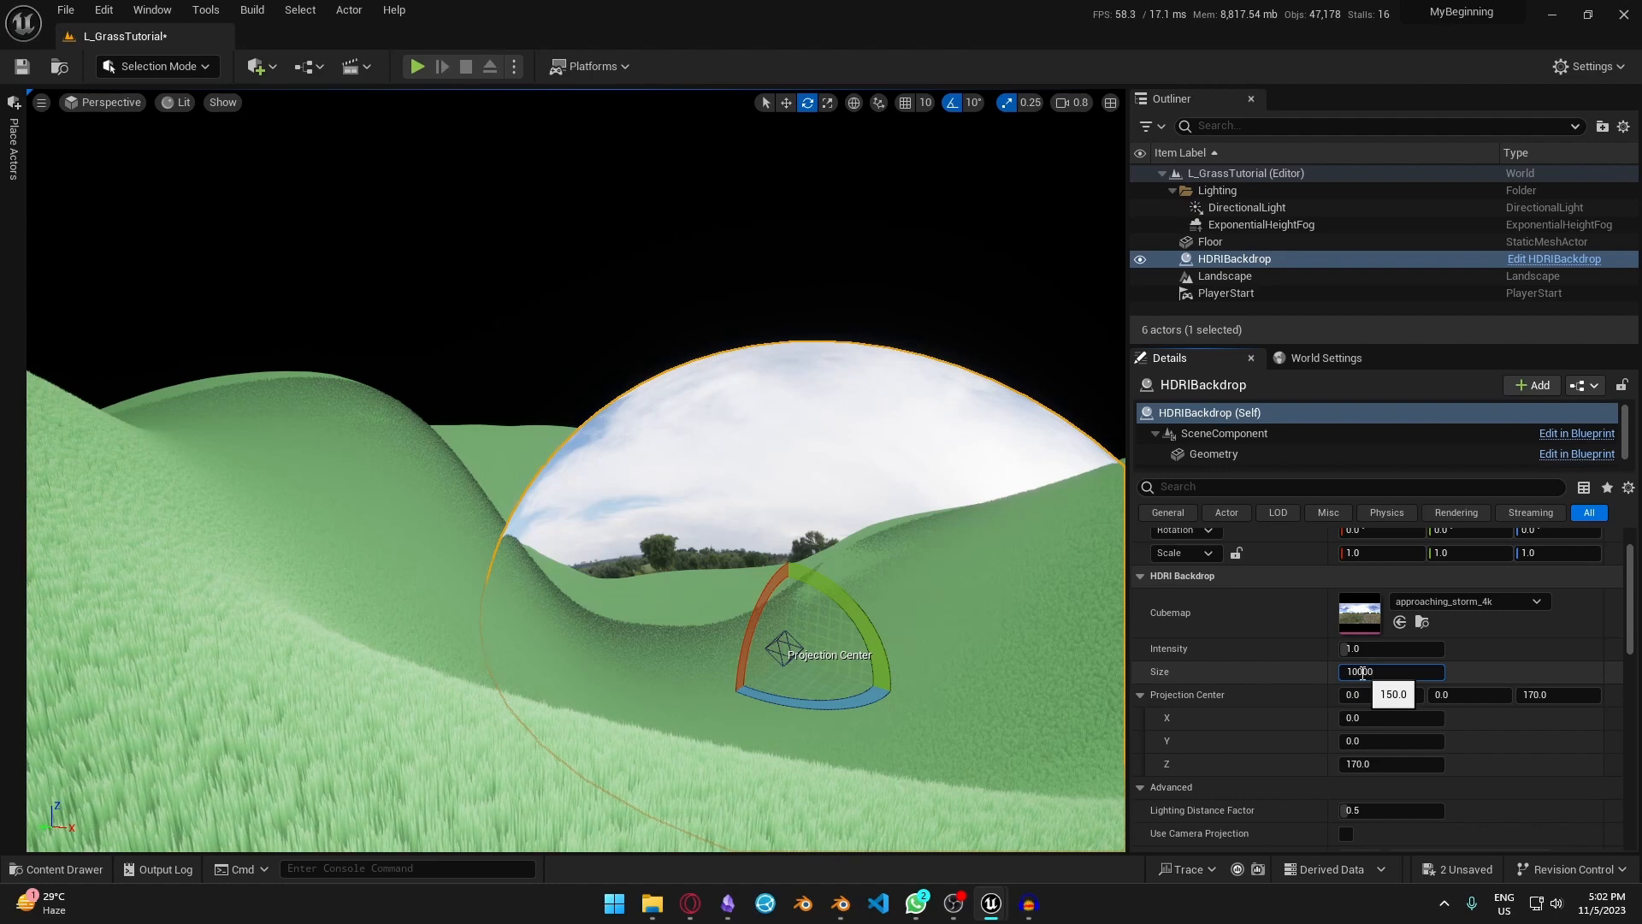
pyautogui.press('Return')
pyautogui.scroll(-6, 1458, 740)
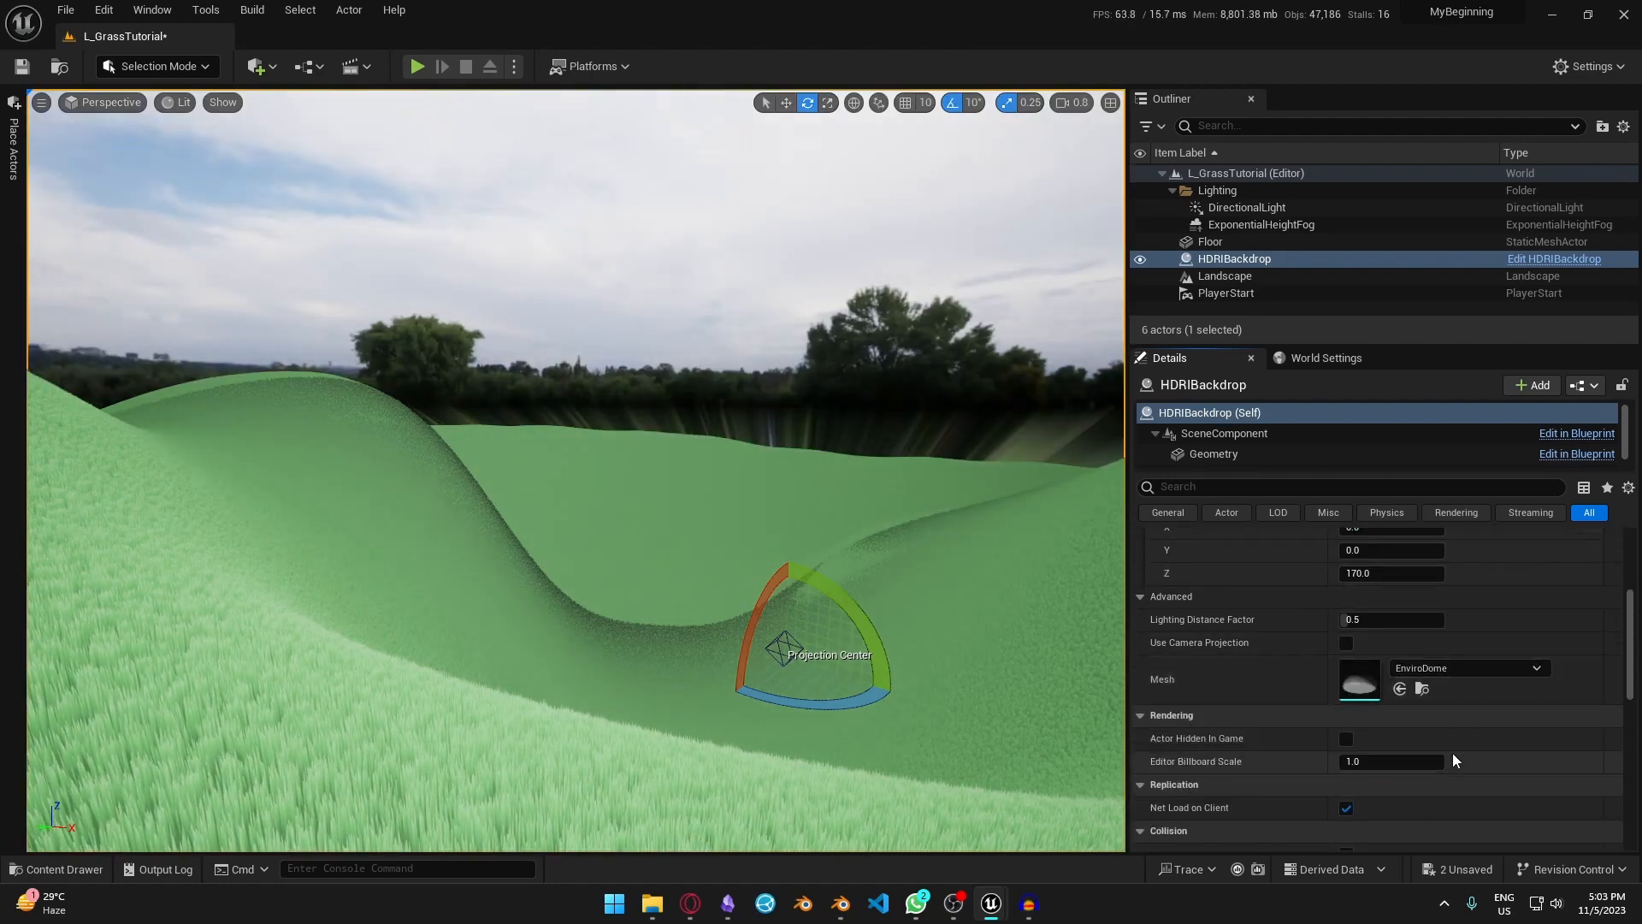
pyautogui.click(1347, 643)
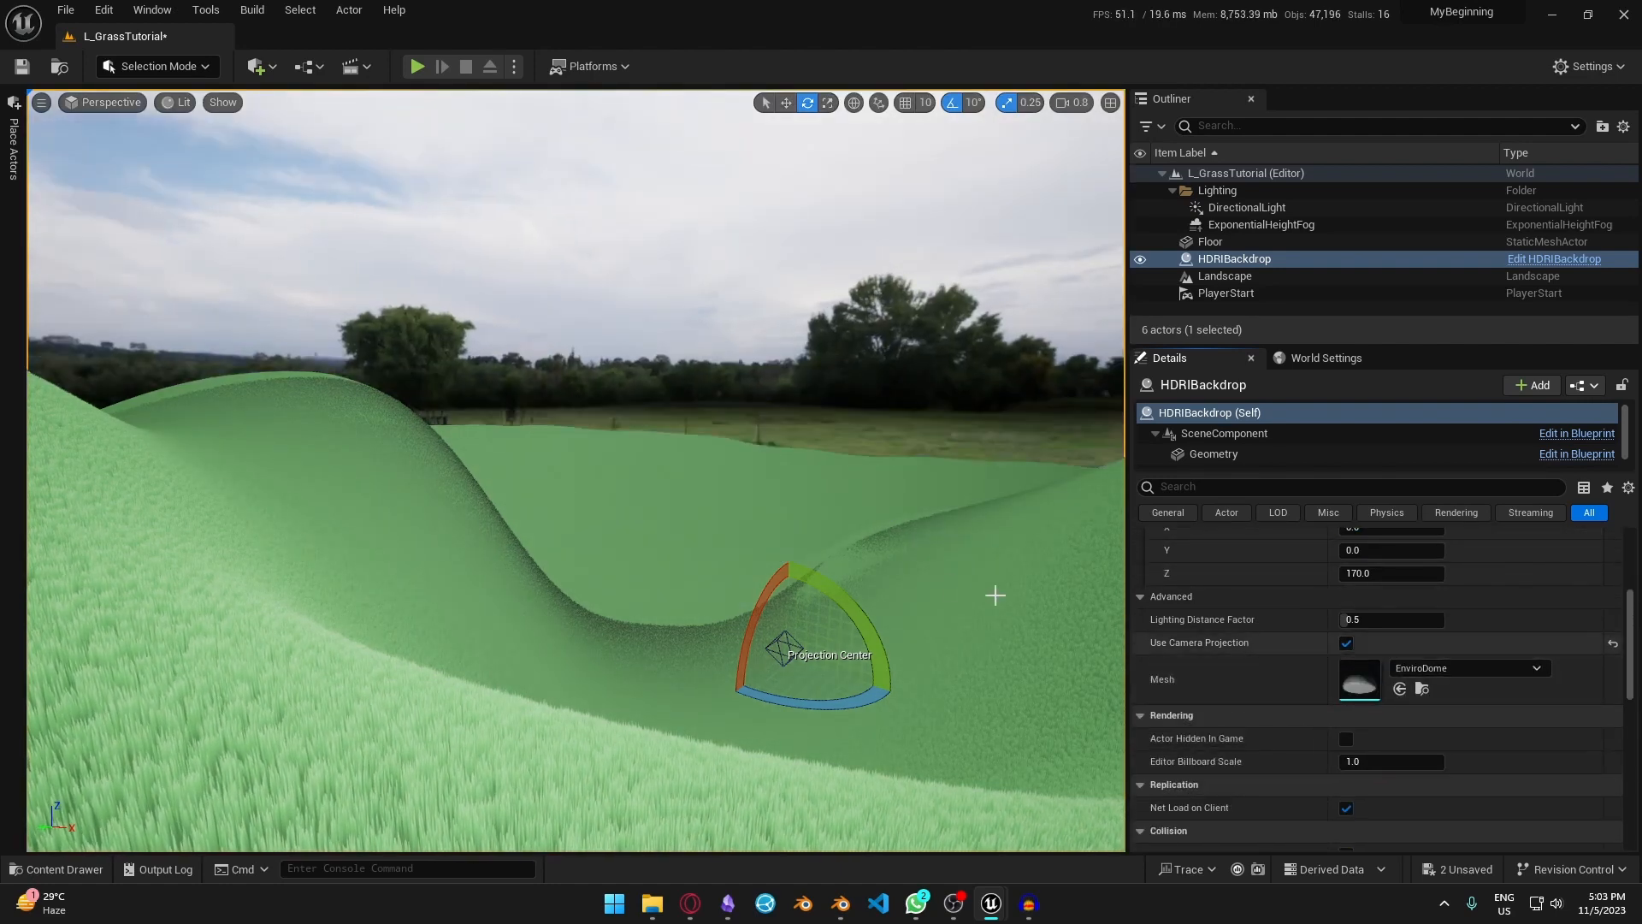
# - Assign the animestyled_hdr cubemap to the HDRI Backdrop and put the actor in the Lighting folder
pyautogui.scroll(6, 1172, 616)
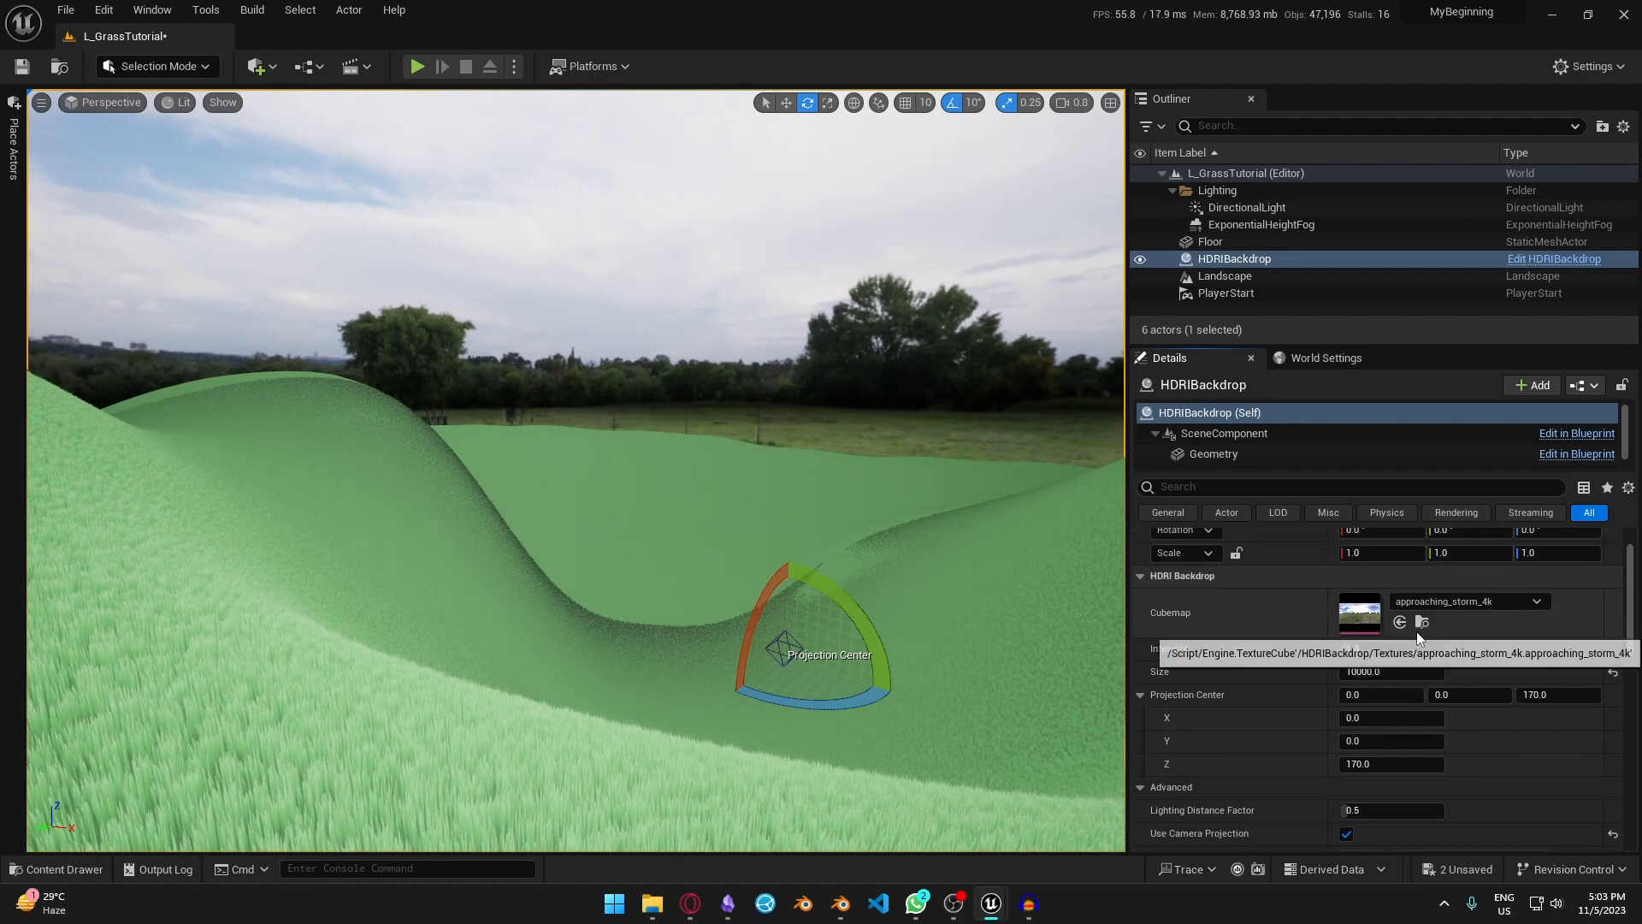
pyautogui.click(1454, 601)
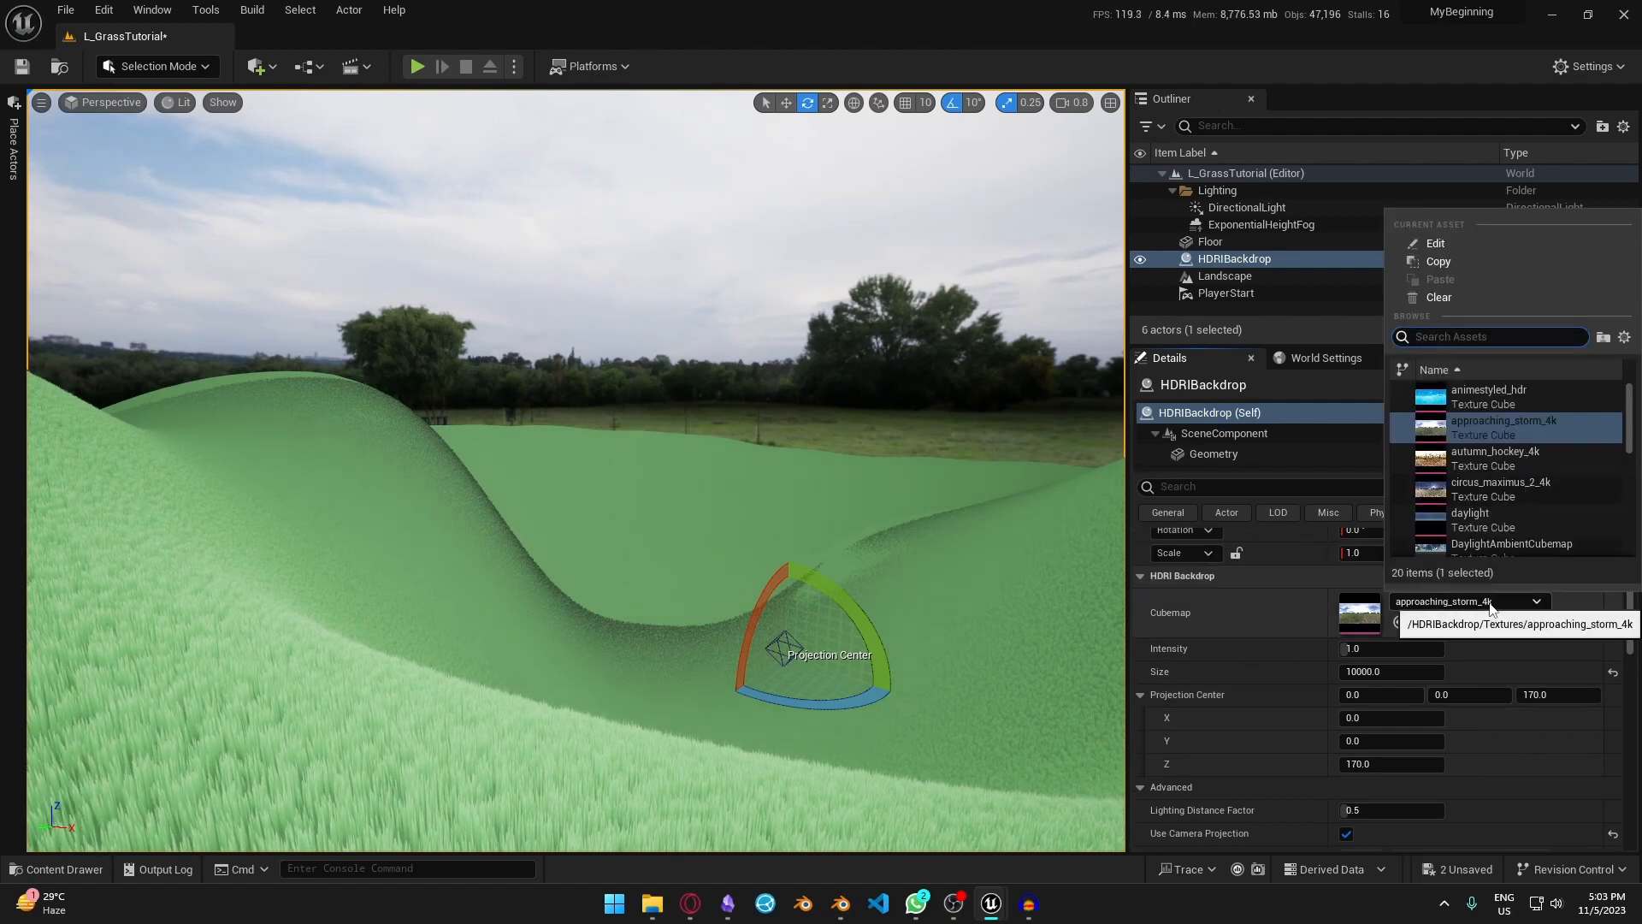
pyautogui.click(1521, 399)
pyautogui.moveTo(774, 466); pyautogui.dragTo(607, 453, button='right')
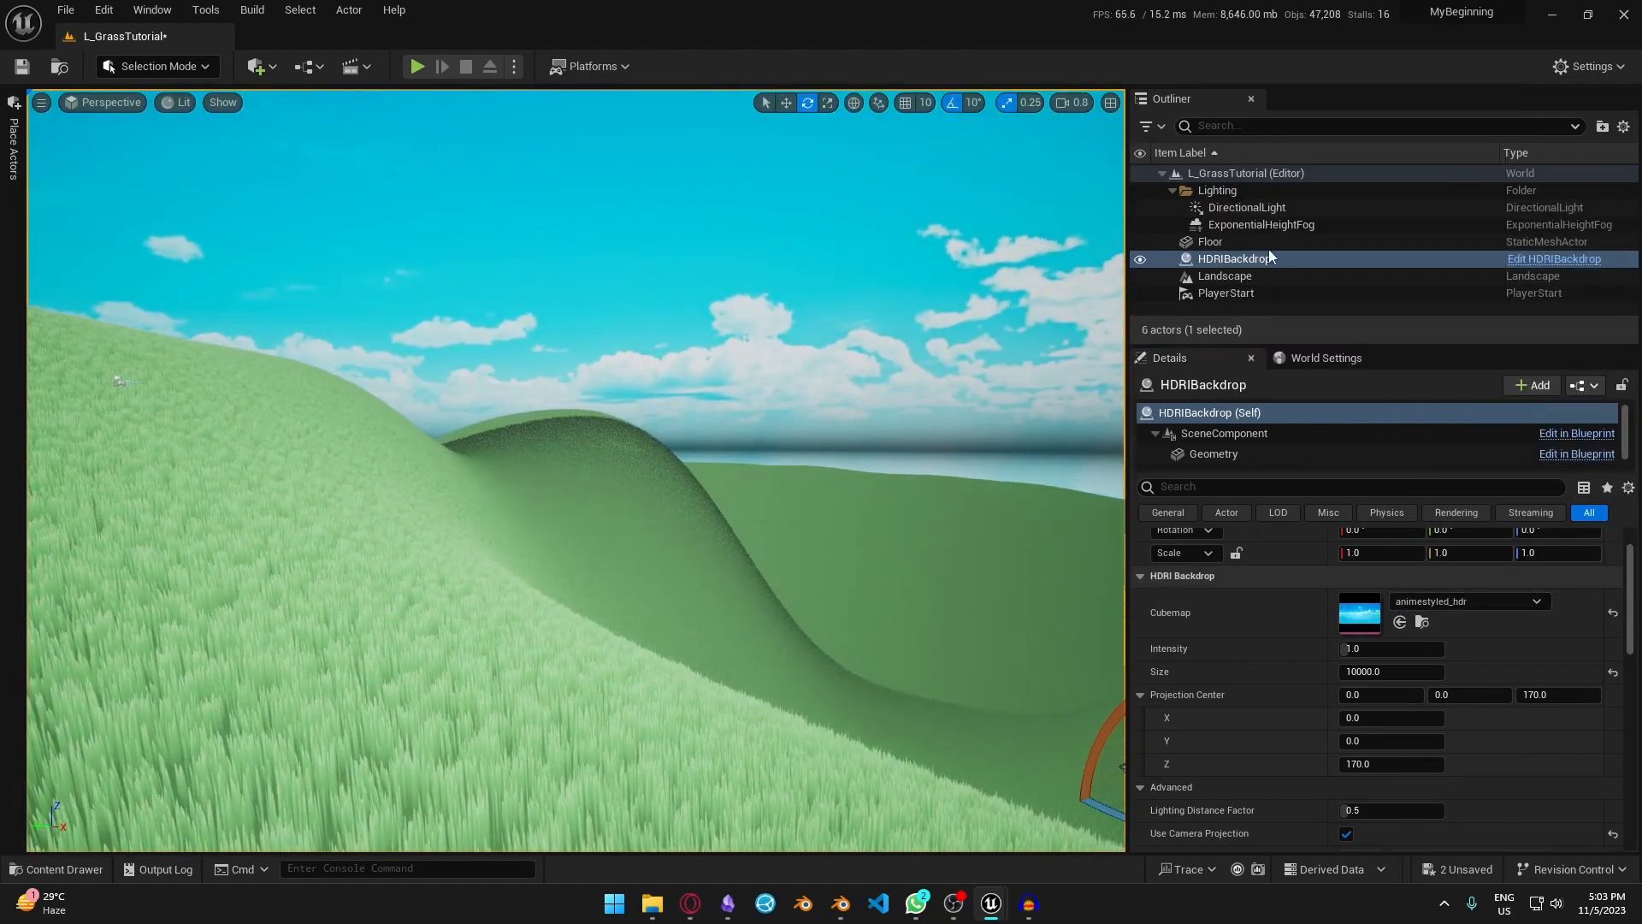
pyautogui.moveTo(1256, 262); pyautogui.dragTo(1251, 192)
# - Give the ExponentialHeightFog a teal inscattering color and a fog density of 0.05, and adjust its height falloff slightly
pyautogui.click(1239, 225)
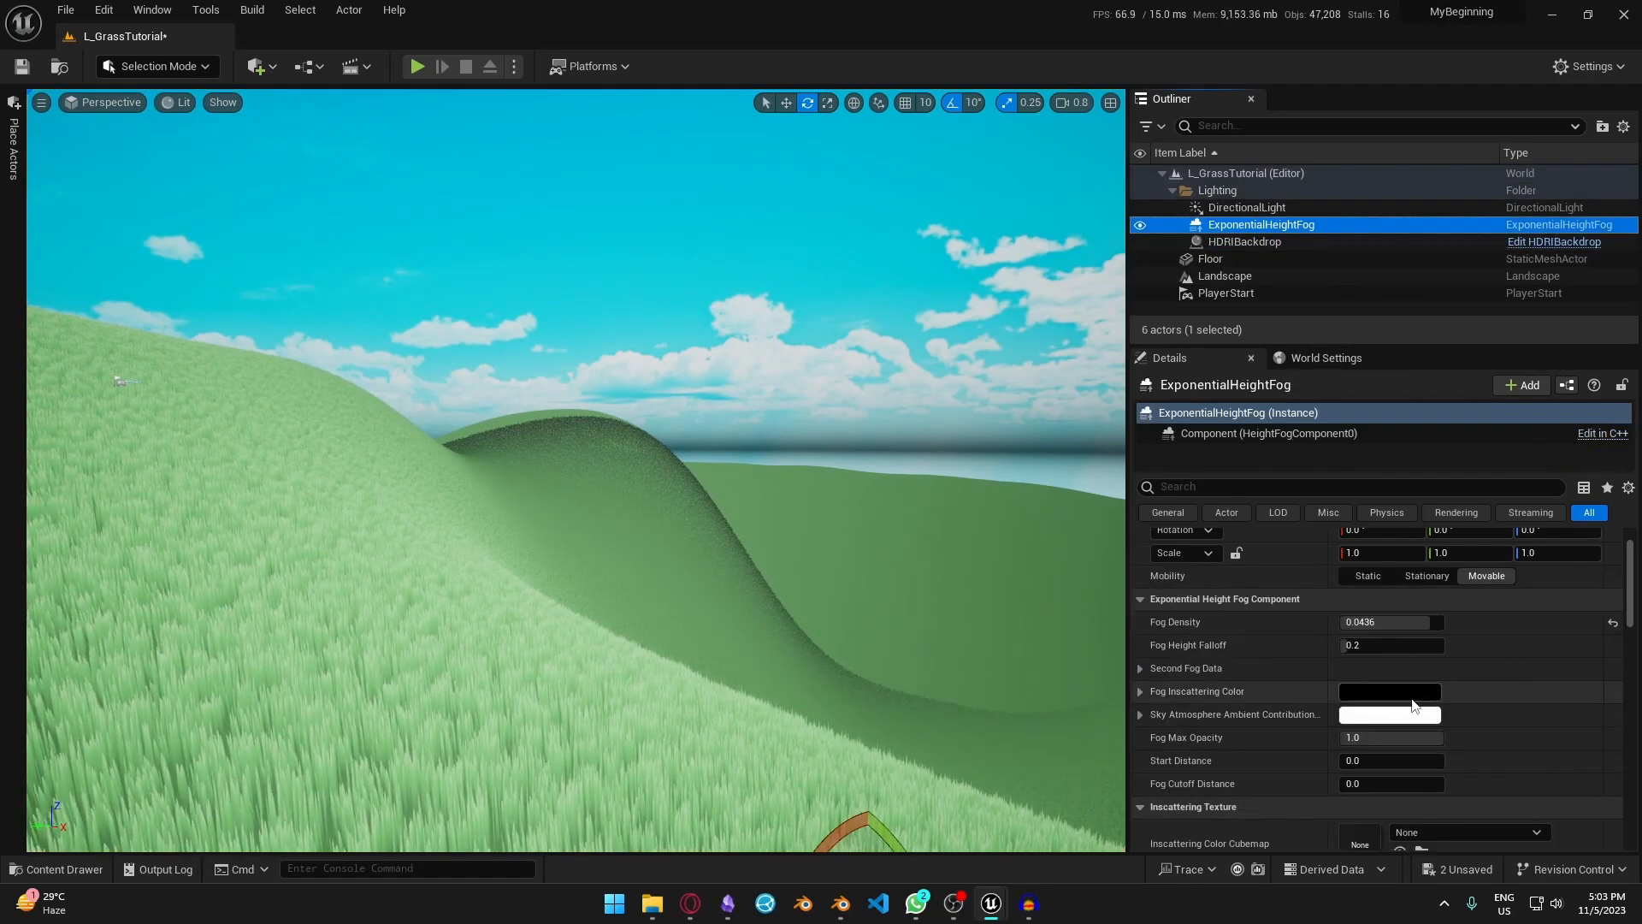
pyautogui.click(1411, 696)
pyautogui.moveTo(1122, 578)
pyautogui.mouseDown()
pyautogui.moveTo(1111, 558)
pyautogui.moveTo(1125, 579)
pyautogui.moveTo(1068, 592)
pyautogui.mouseUp()
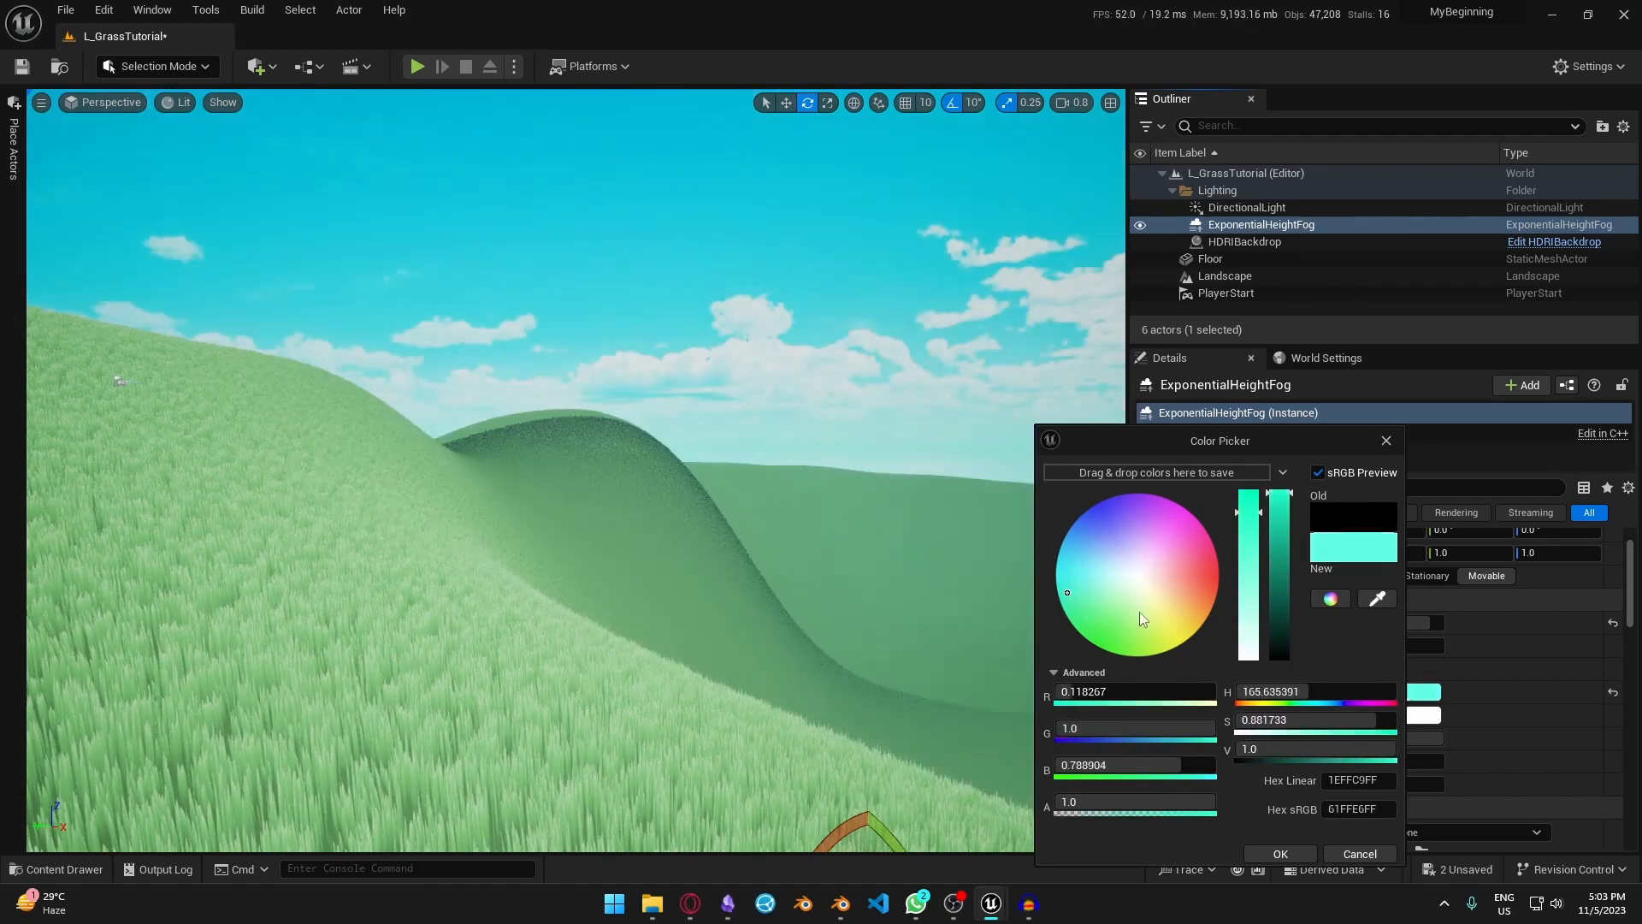
pyautogui.click(1280, 854)
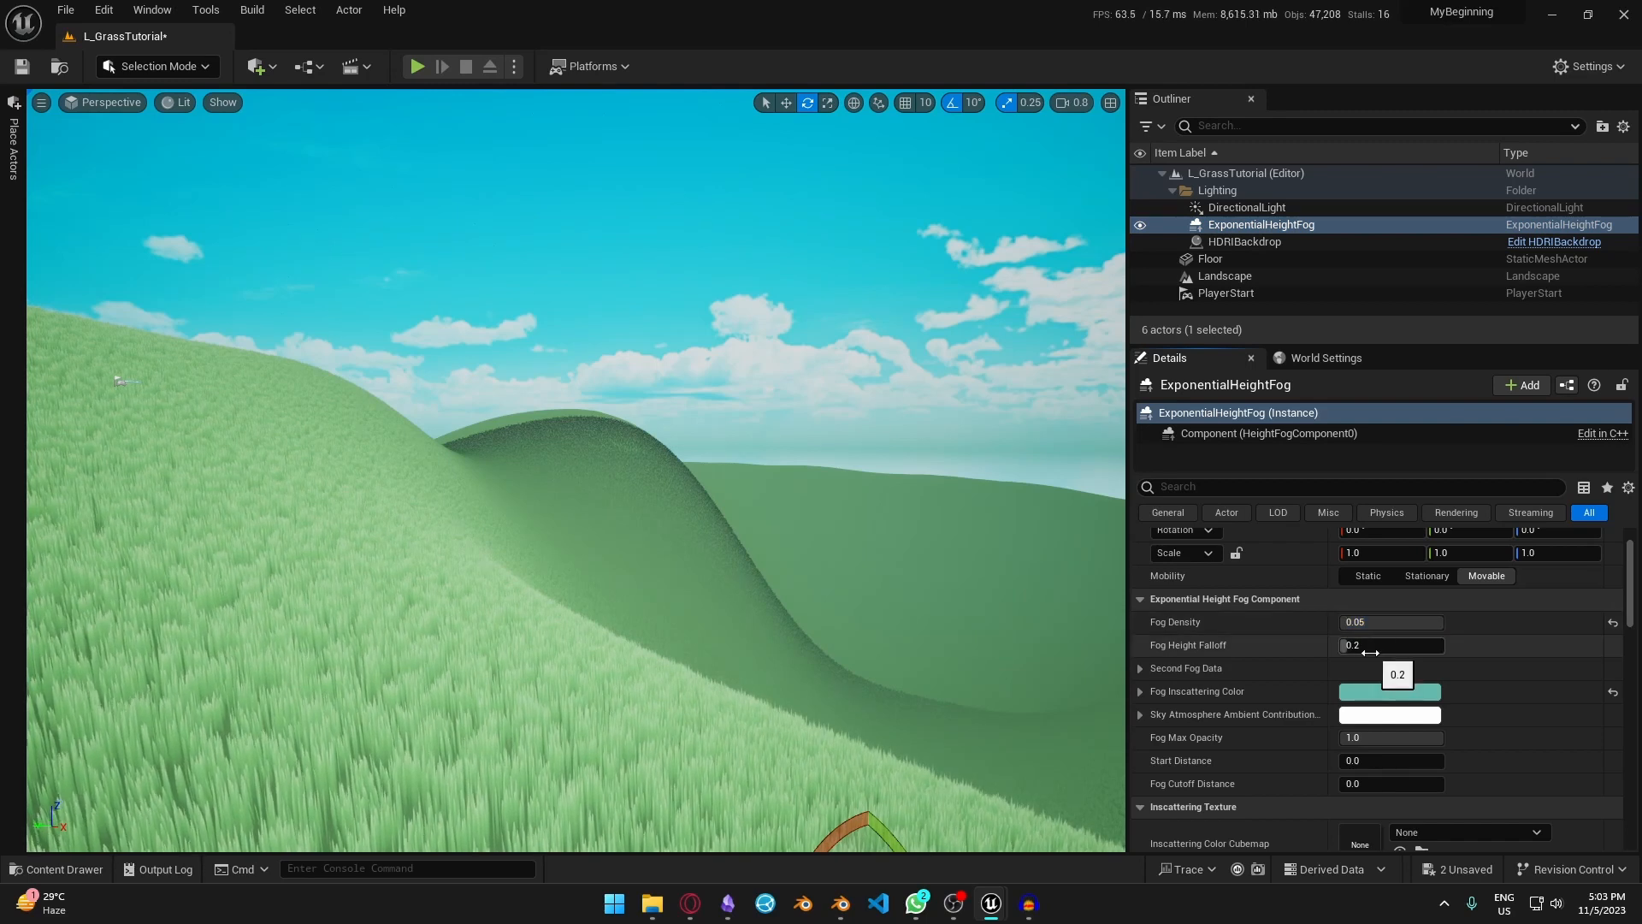
pyautogui.moveTo(1344, 645); pyautogui.dragTo(1357, 645)
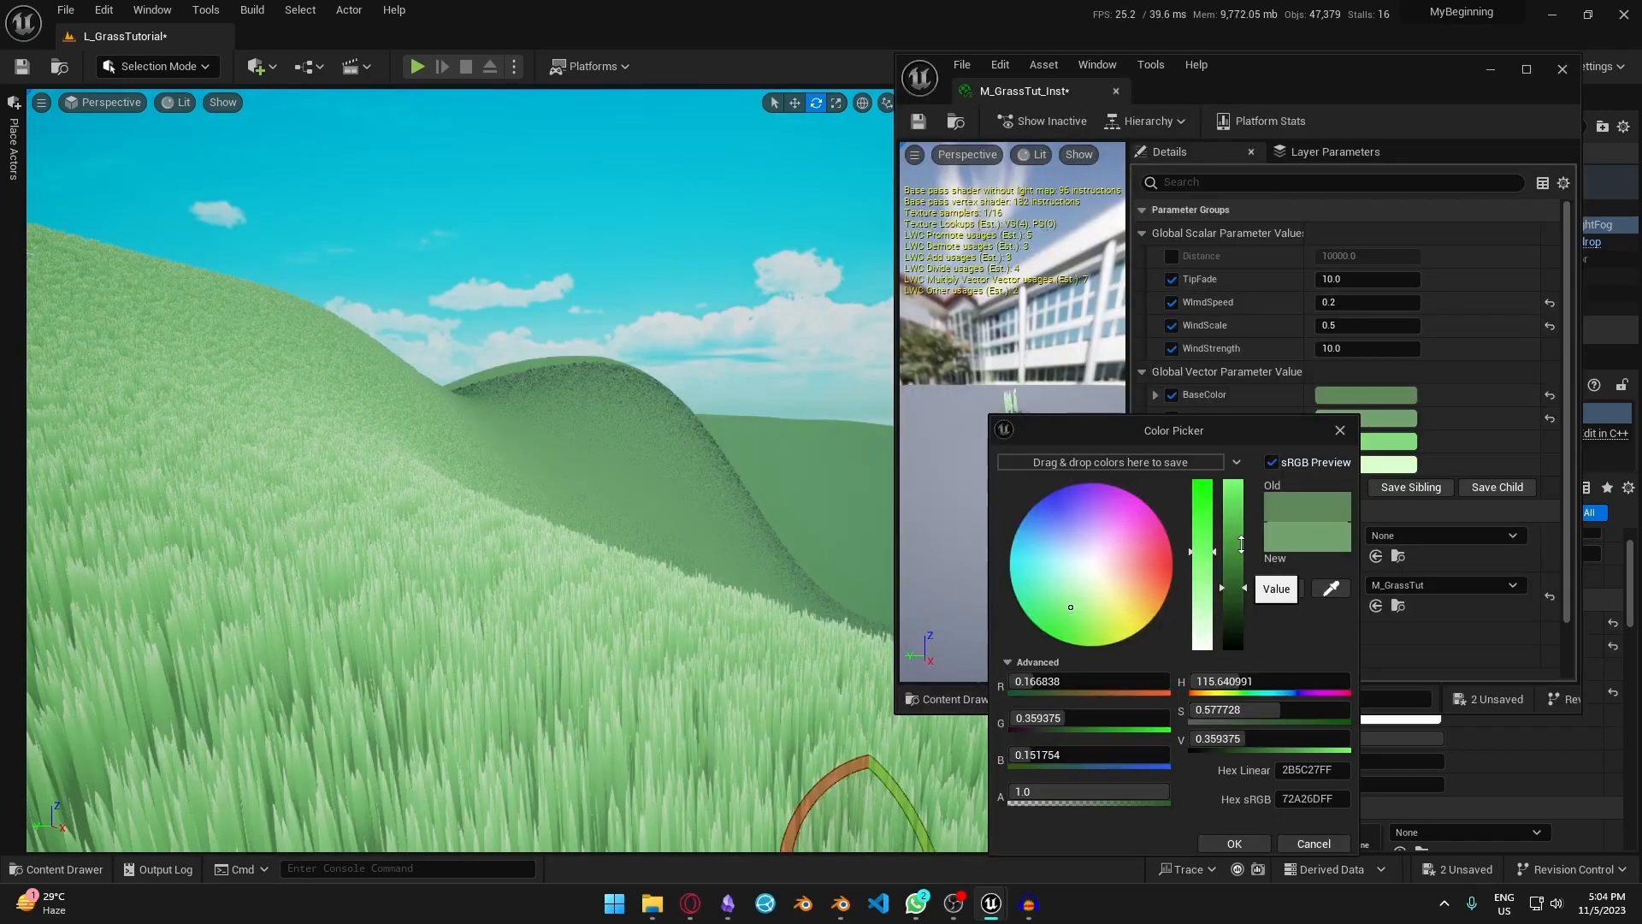
# - Set DistantColor in M_GrassTut_Inst to a green with a value of about 0.354
pyautogui.moveTo(1243, 558); pyautogui.dragTo(1237, 590)
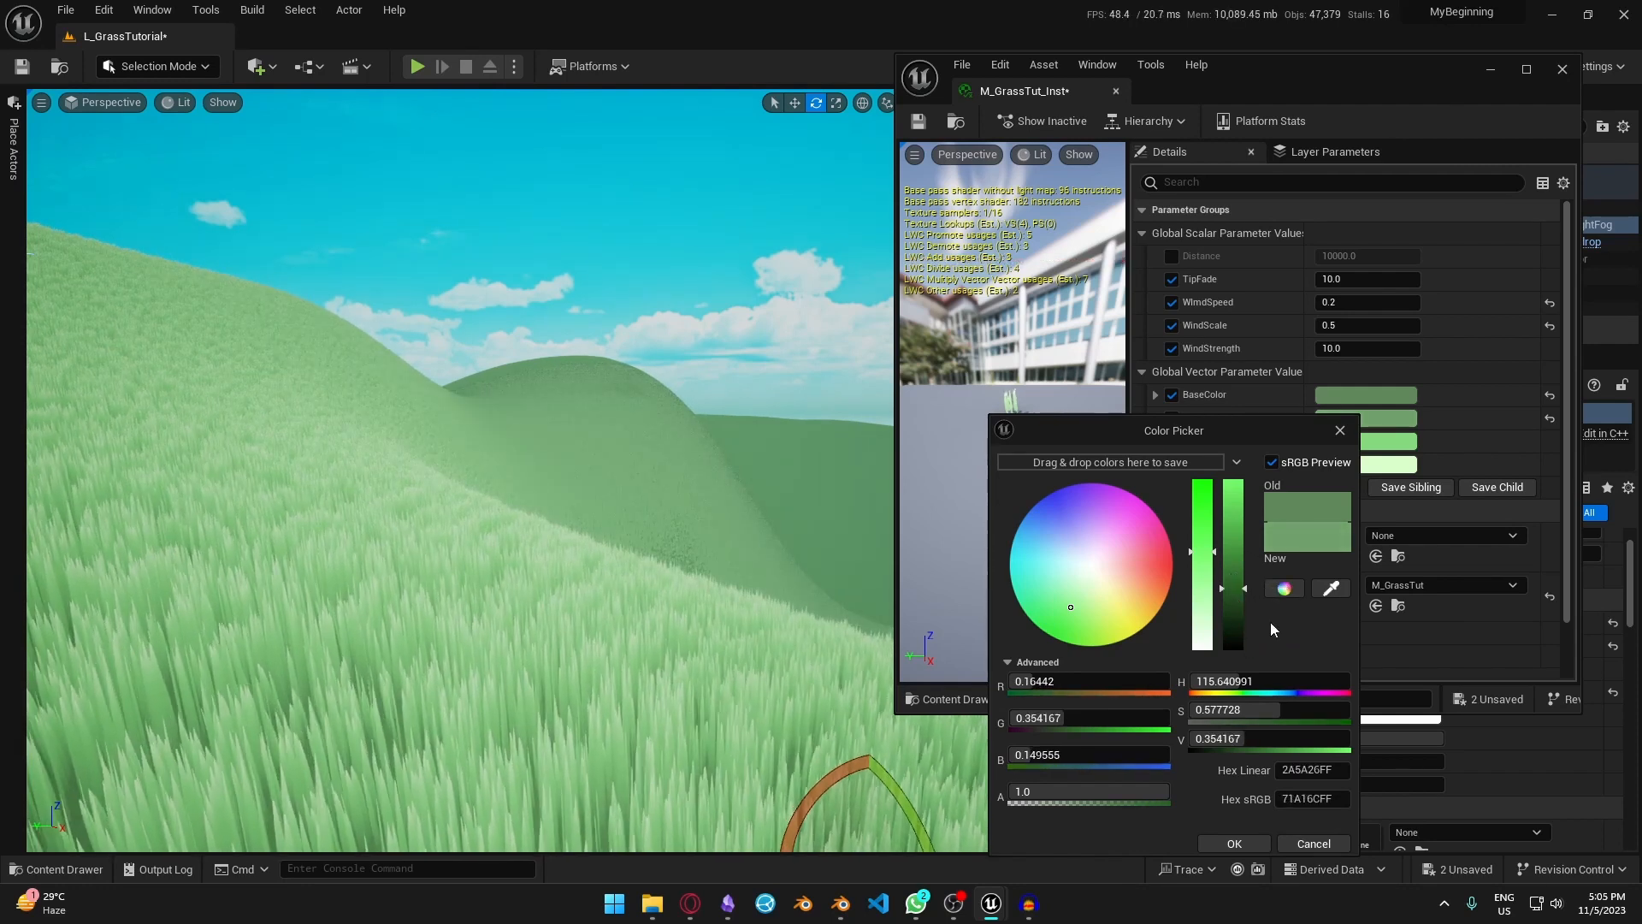
# - Play the level in the editor and walk the character forward through the grass to examine it
pyautogui.moveTo(736, 463); pyautogui.dragTo(268, 293, button='right')
pyautogui.press('w')
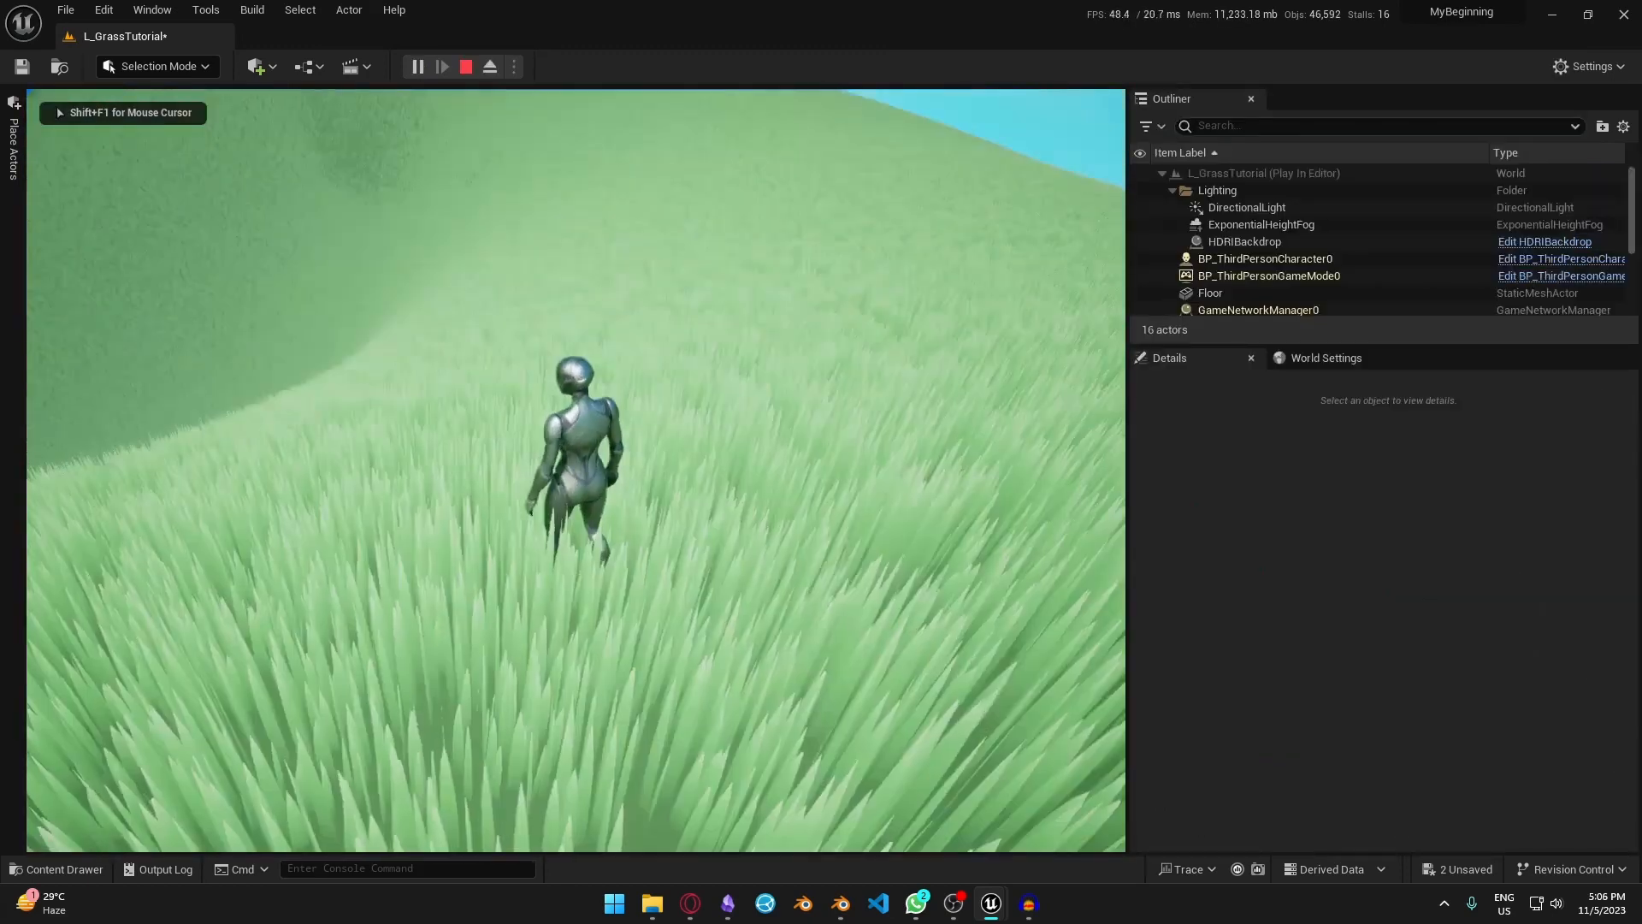
# - Run the character across the grassy hills in play mode to examine the swaying grass, distance color blending, fog and sky
pyautogui.press('w')
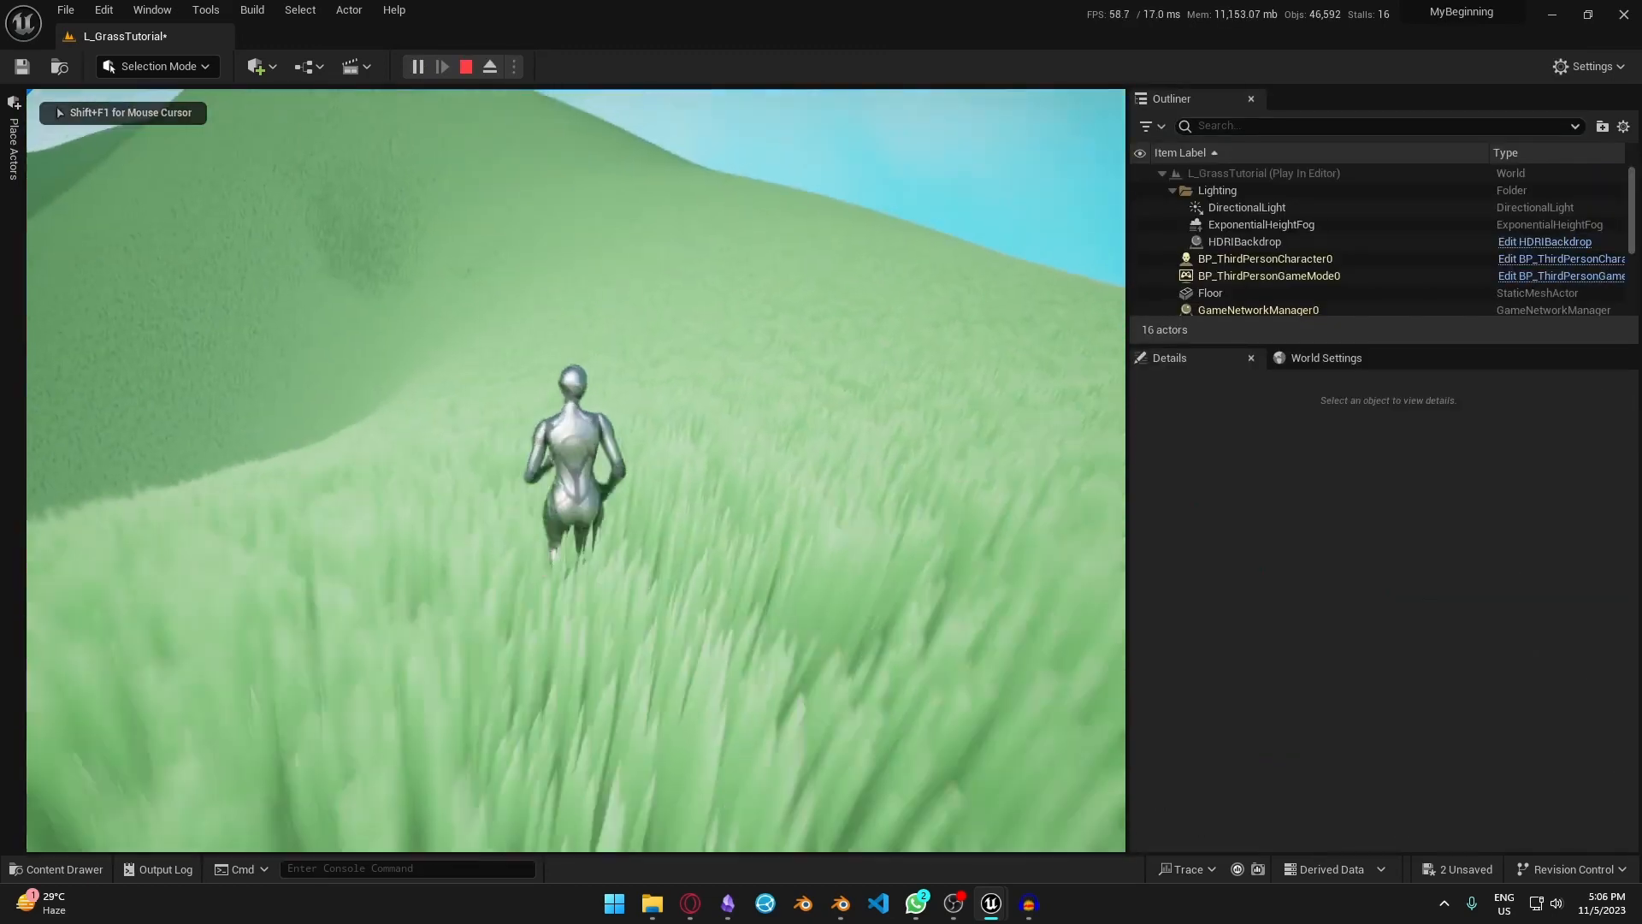
pyautogui.press('d')
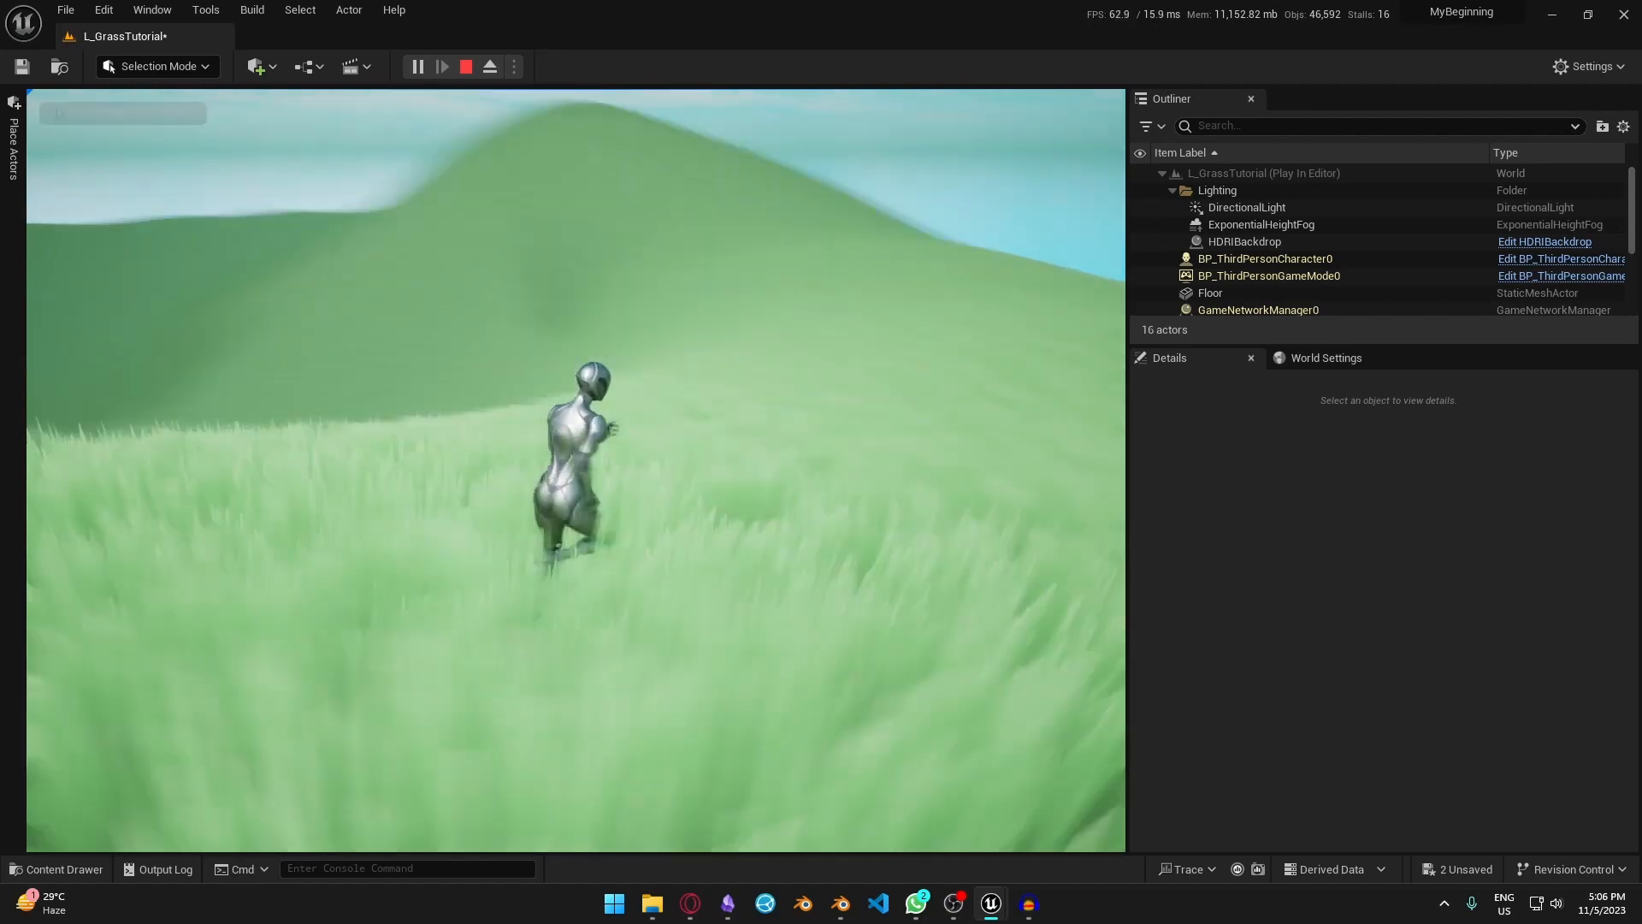
pyautogui.press('d')
pyautogui.press('w')
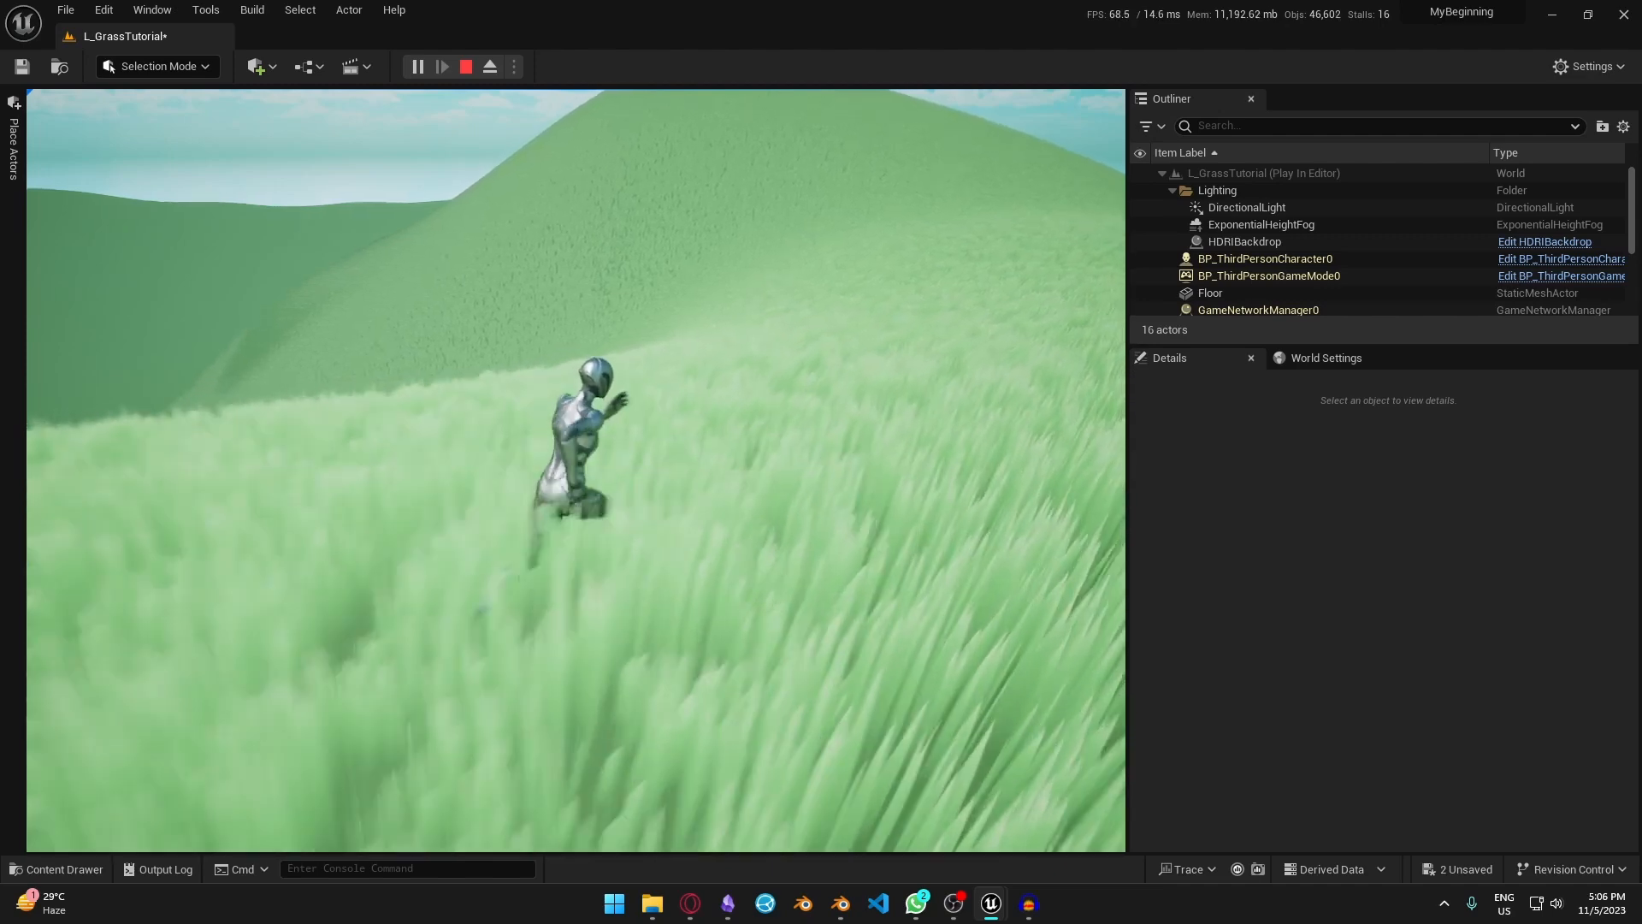
pyautogui.press('w')
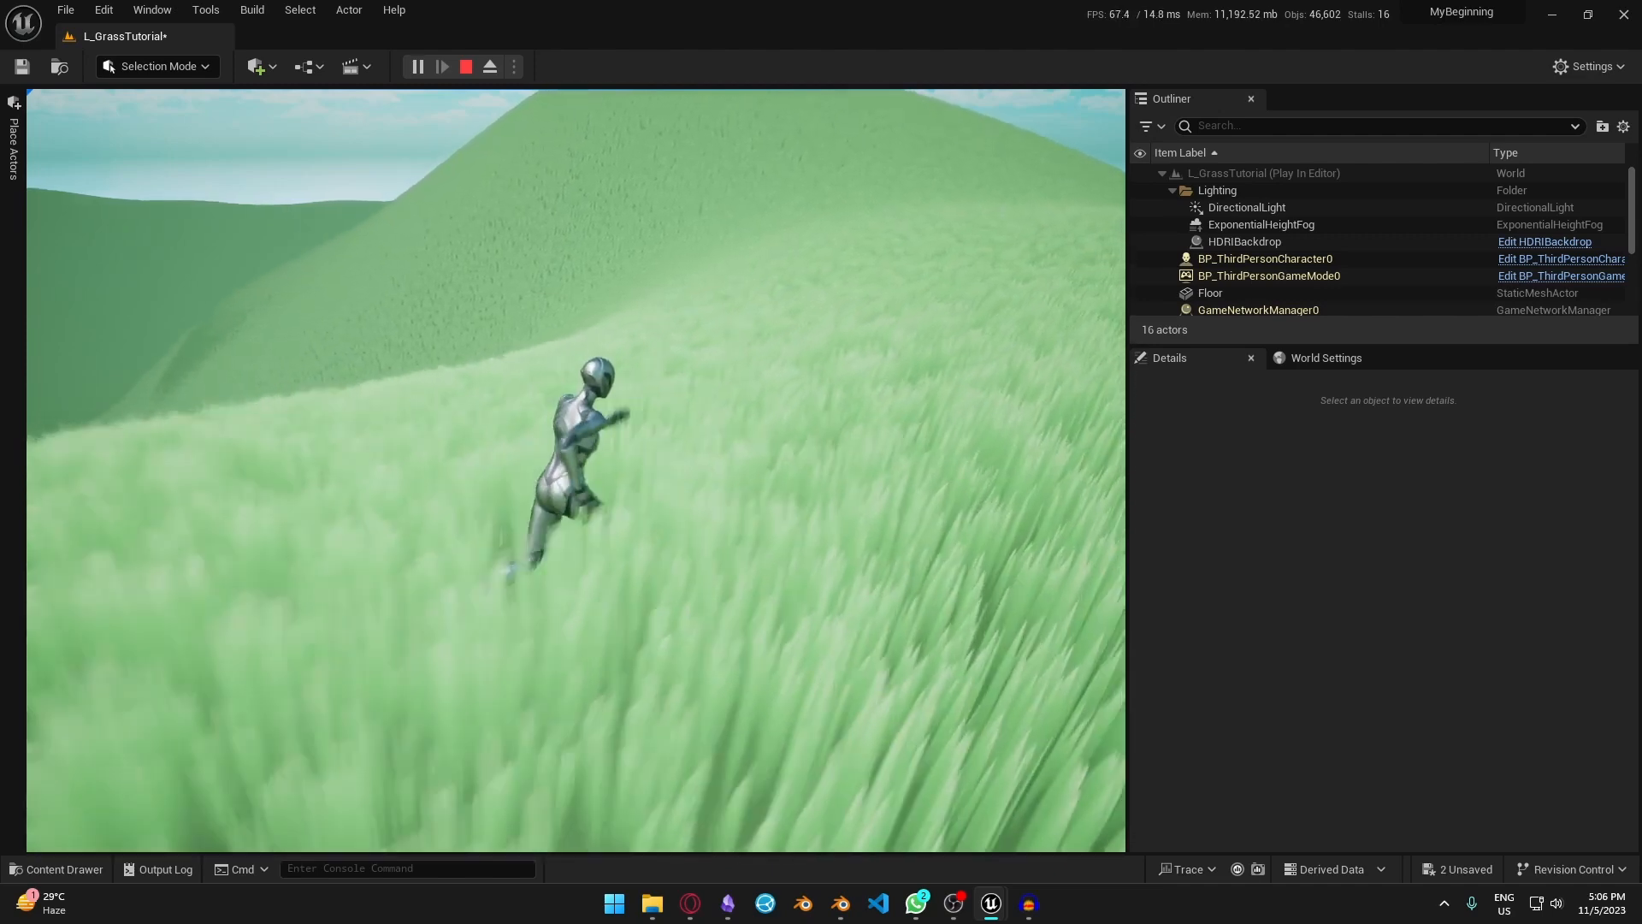
pyautogui.press('w')
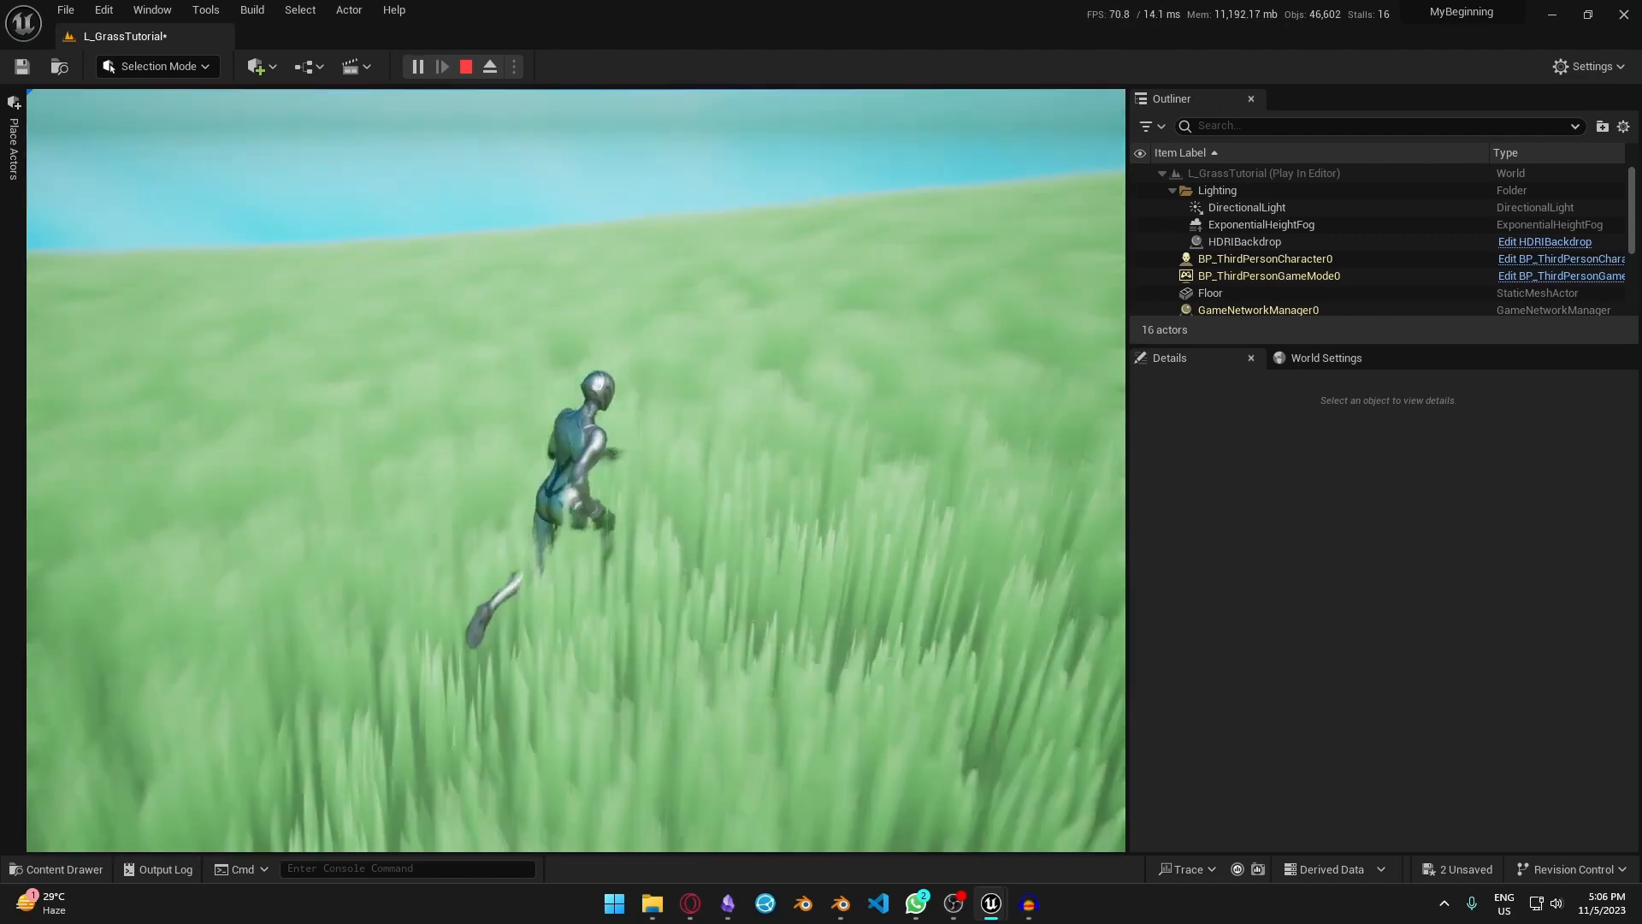
pyautogui.press('w')
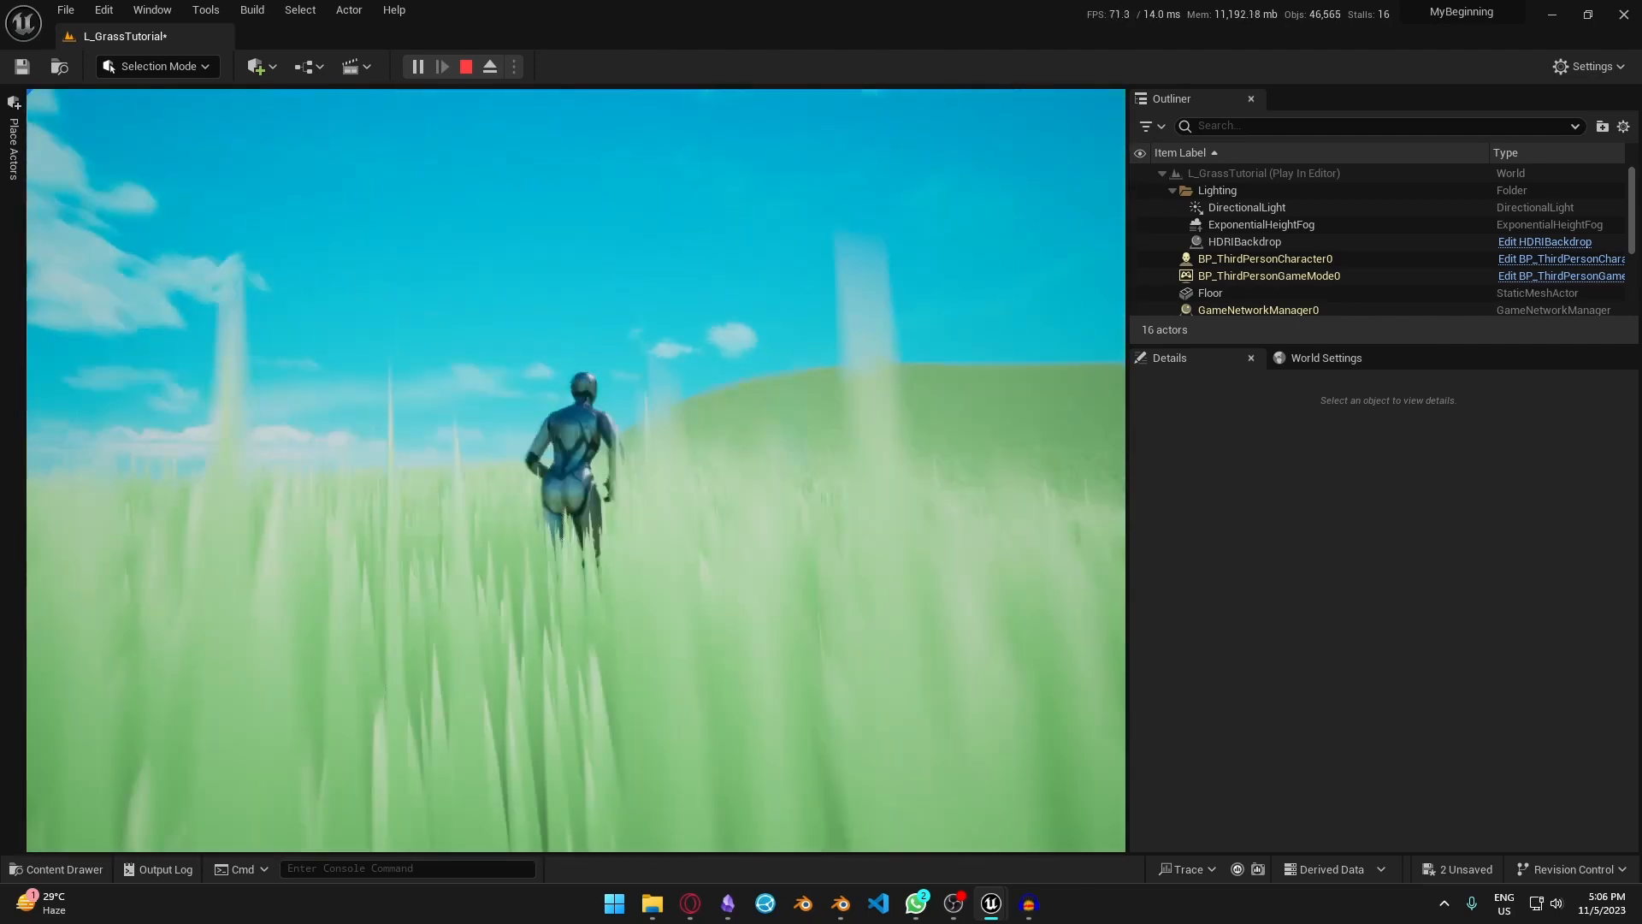
pyautogui.press('w')
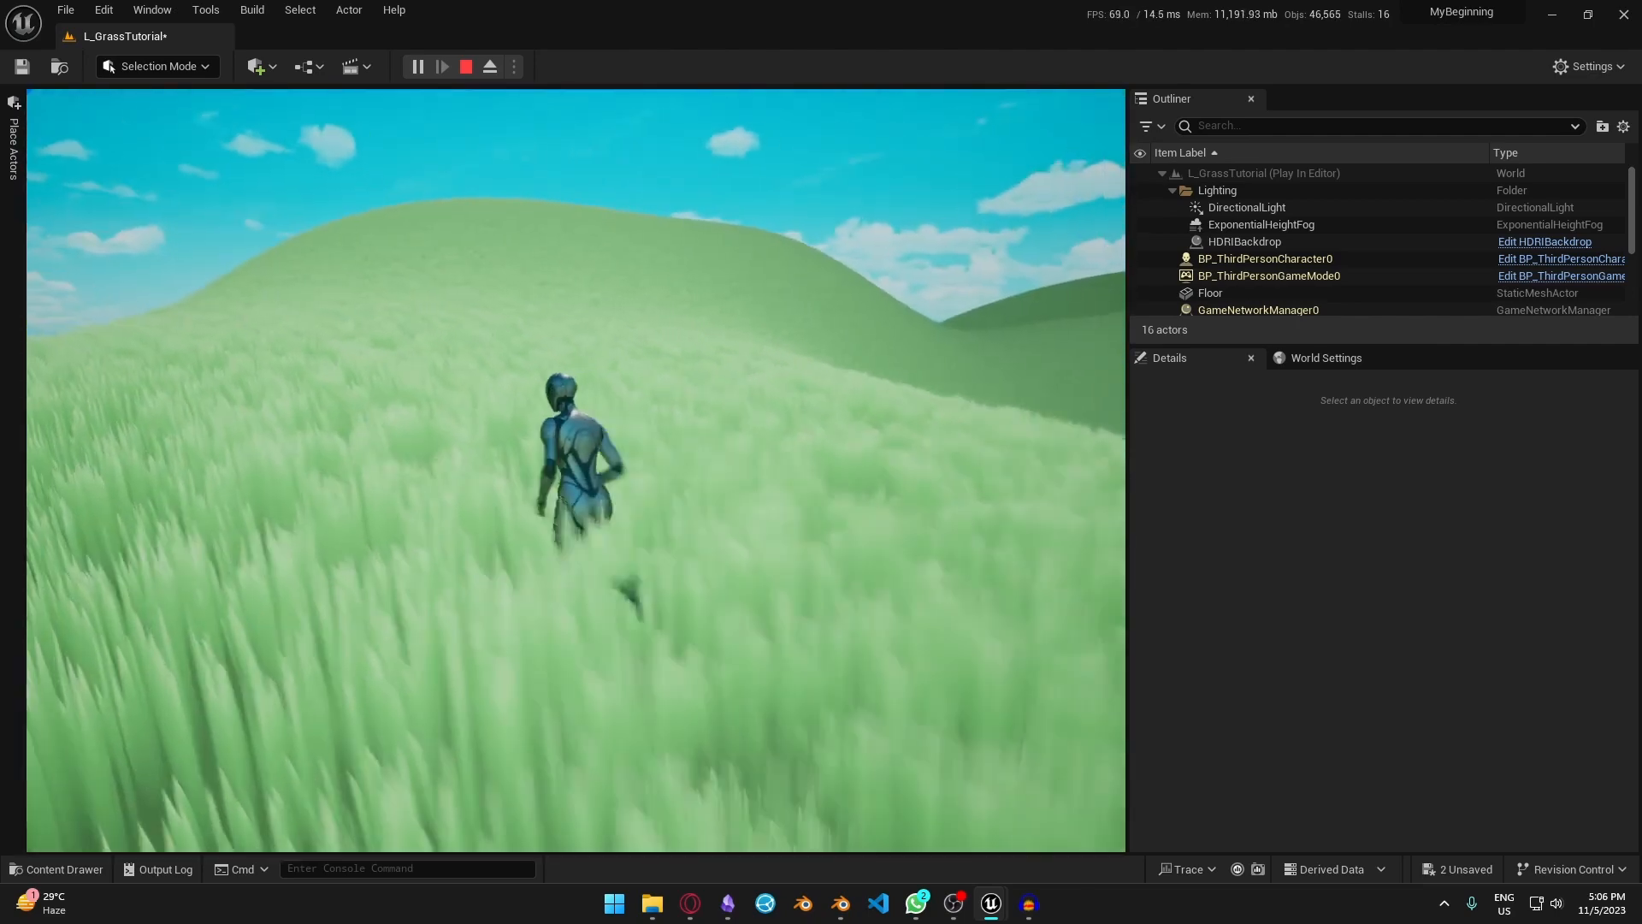
pyautogui.press('s')
pyautogui.press('w')
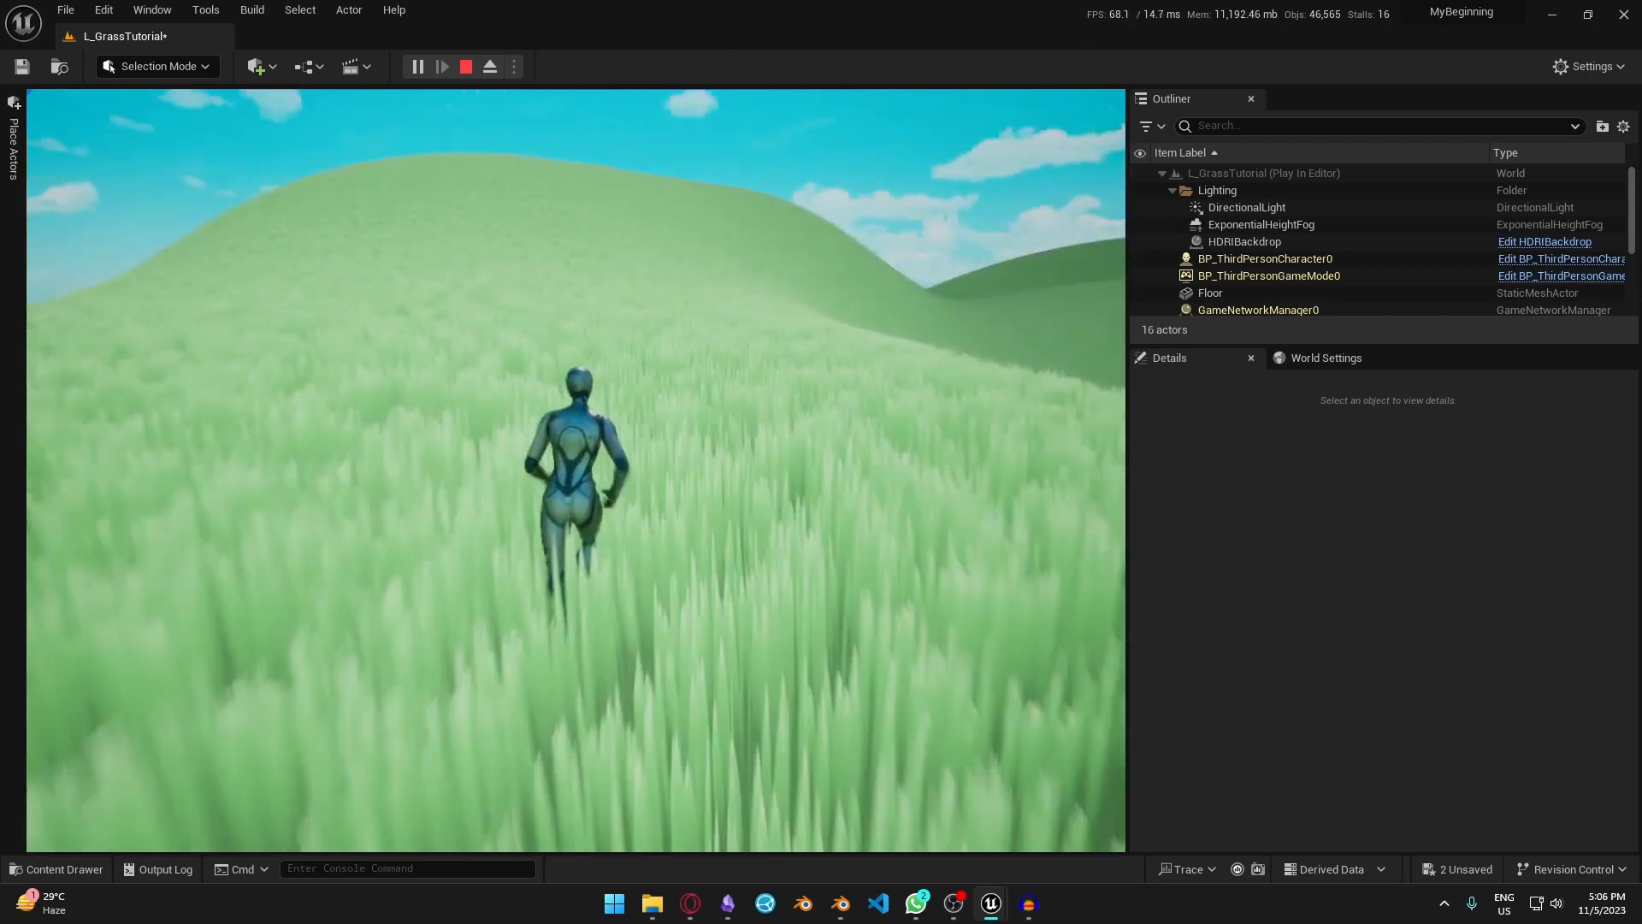
pyautogui.press('space')
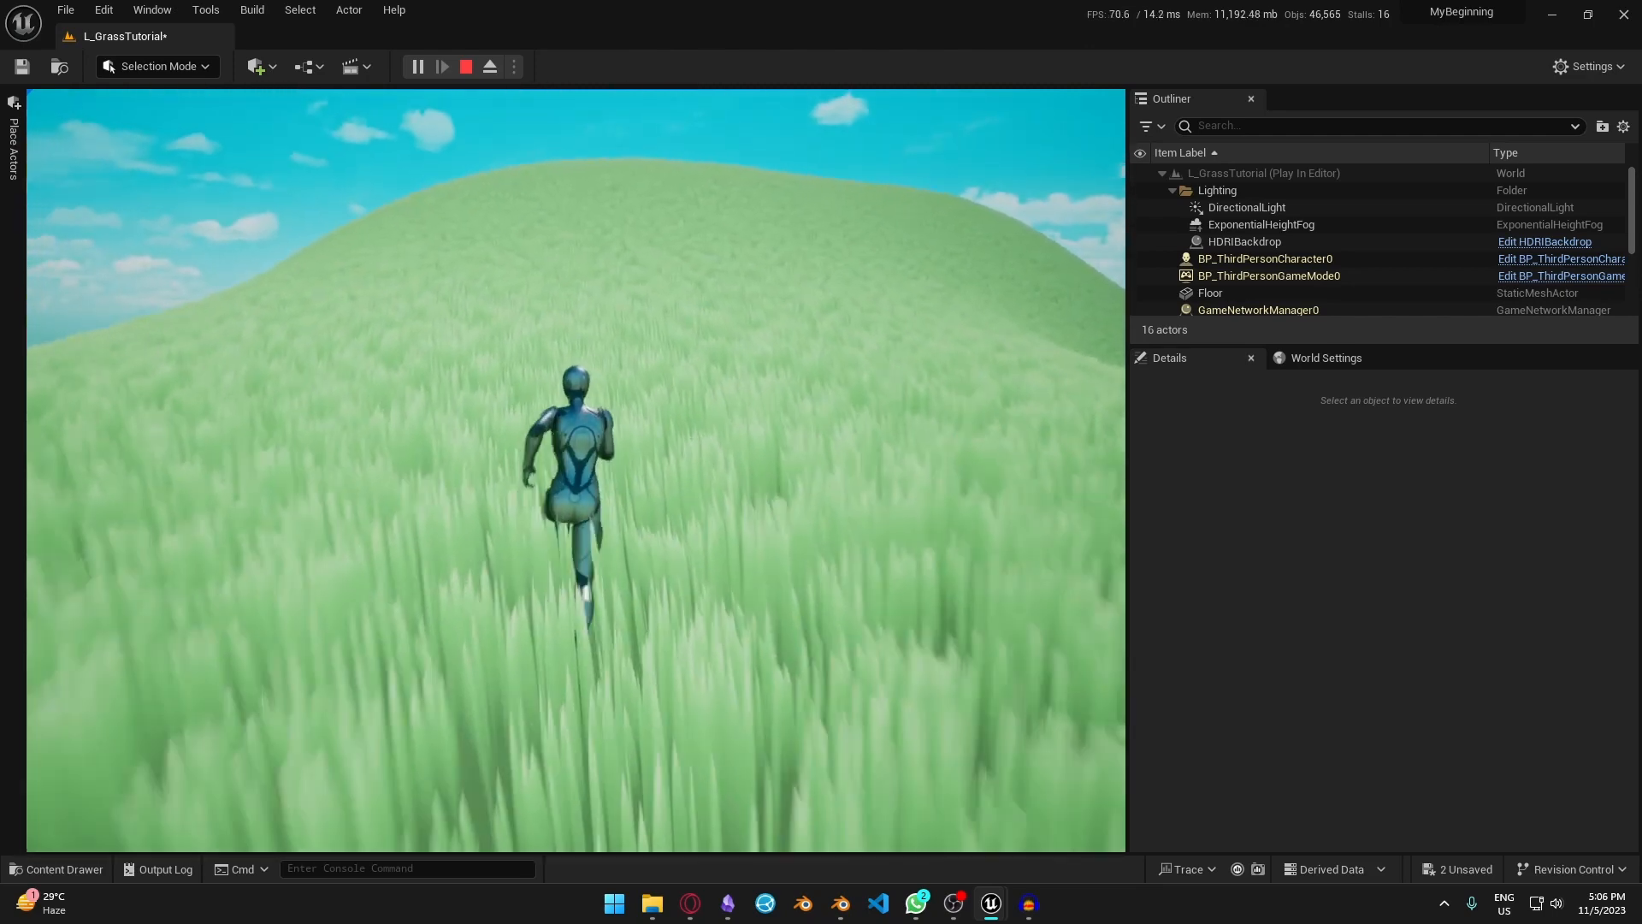
pyautogui.press('s')
pyautogui.press('w')
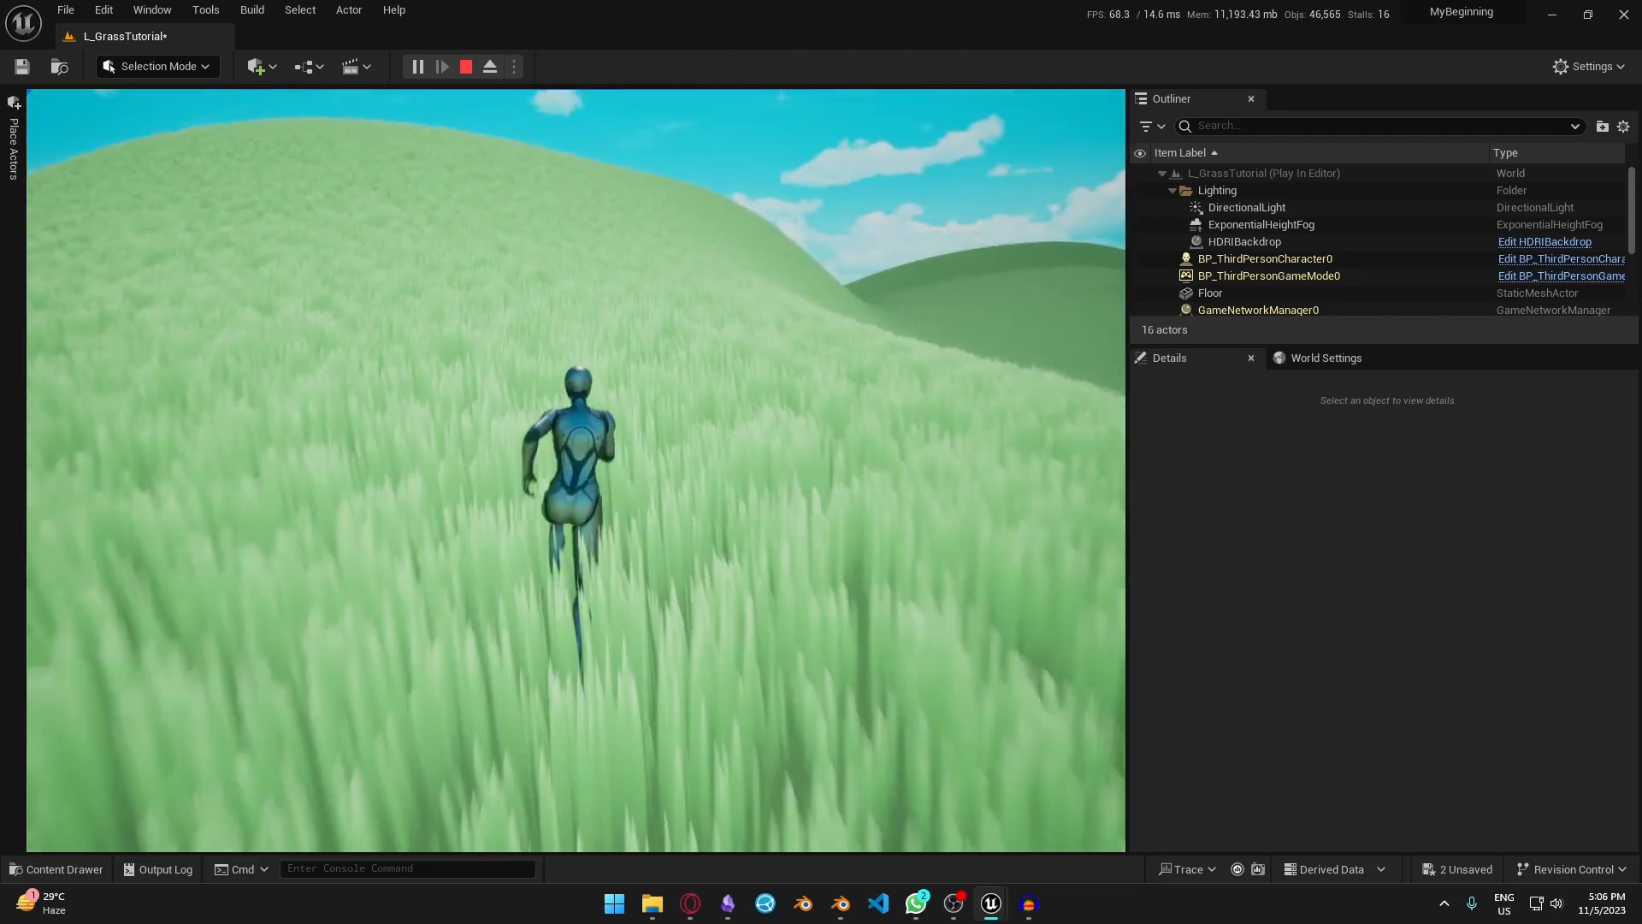